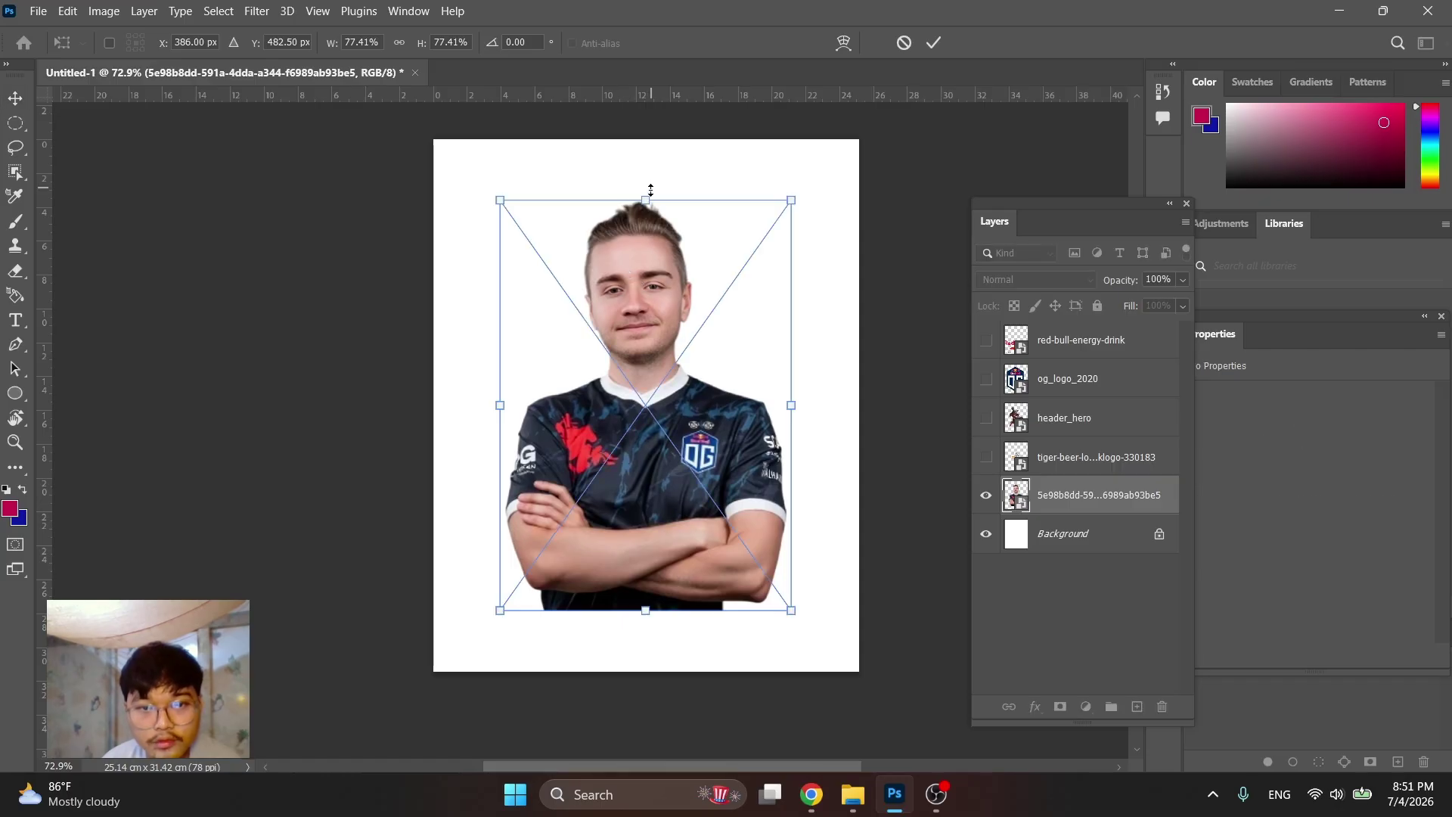
Scale the player photo down to about 75% and unlock the Background layer
left_click_drag(649, 194, 652, 206)
key("Return")
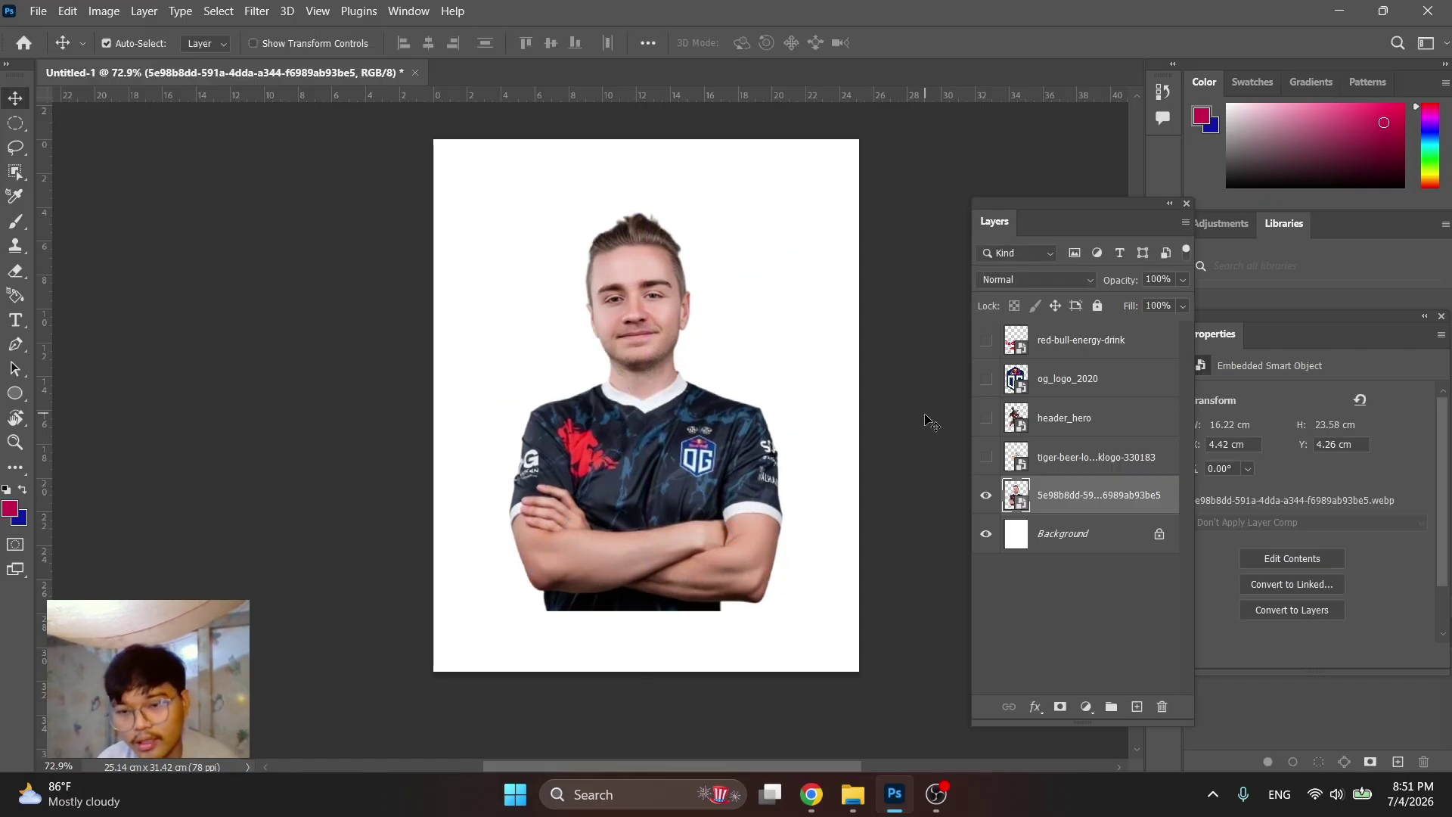
left_click(1159, 534)
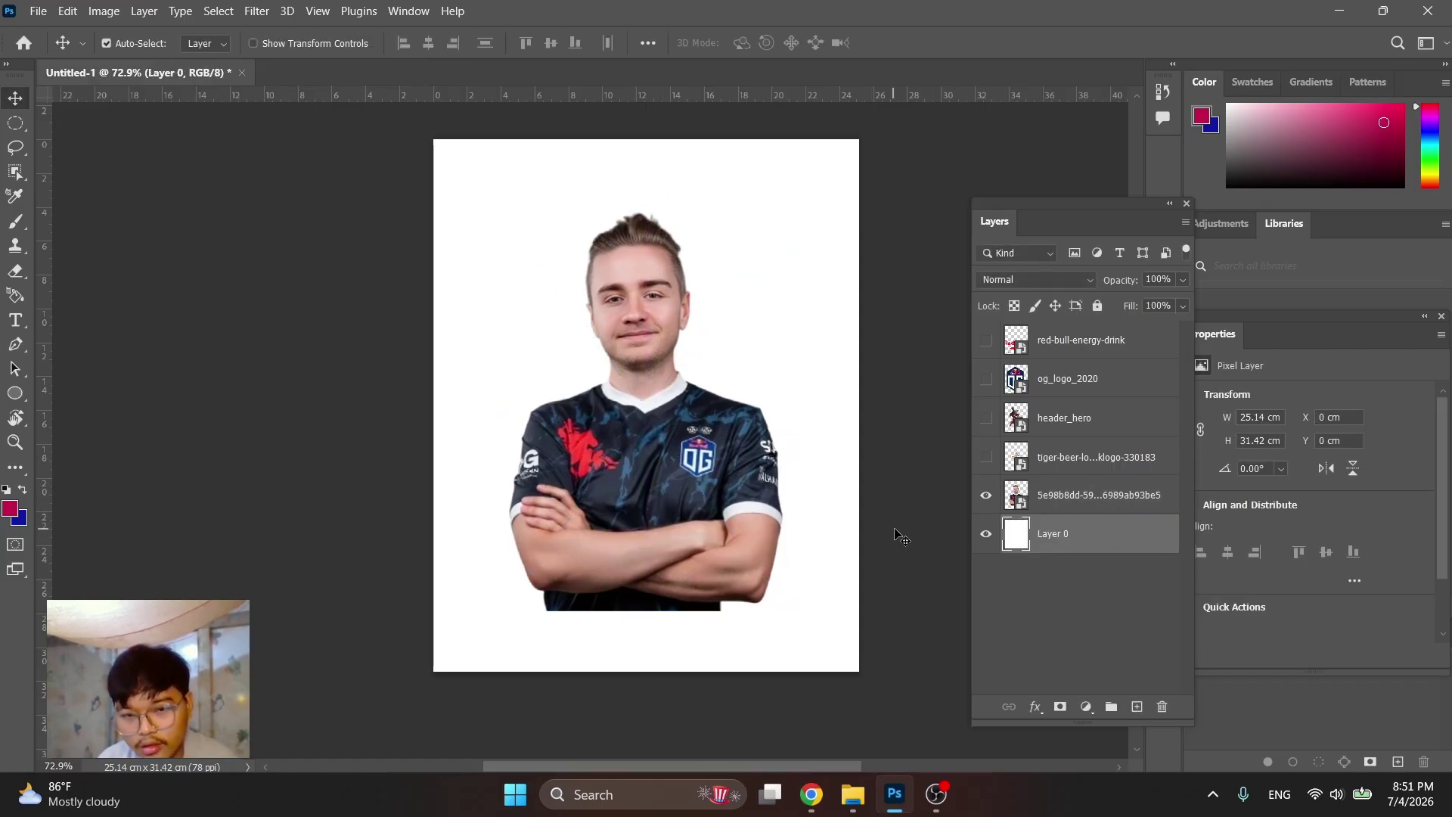
Show the og_logo_2020 layer and scale the logo down to about 48% over the upper right of the poster
left_click(986, 378)
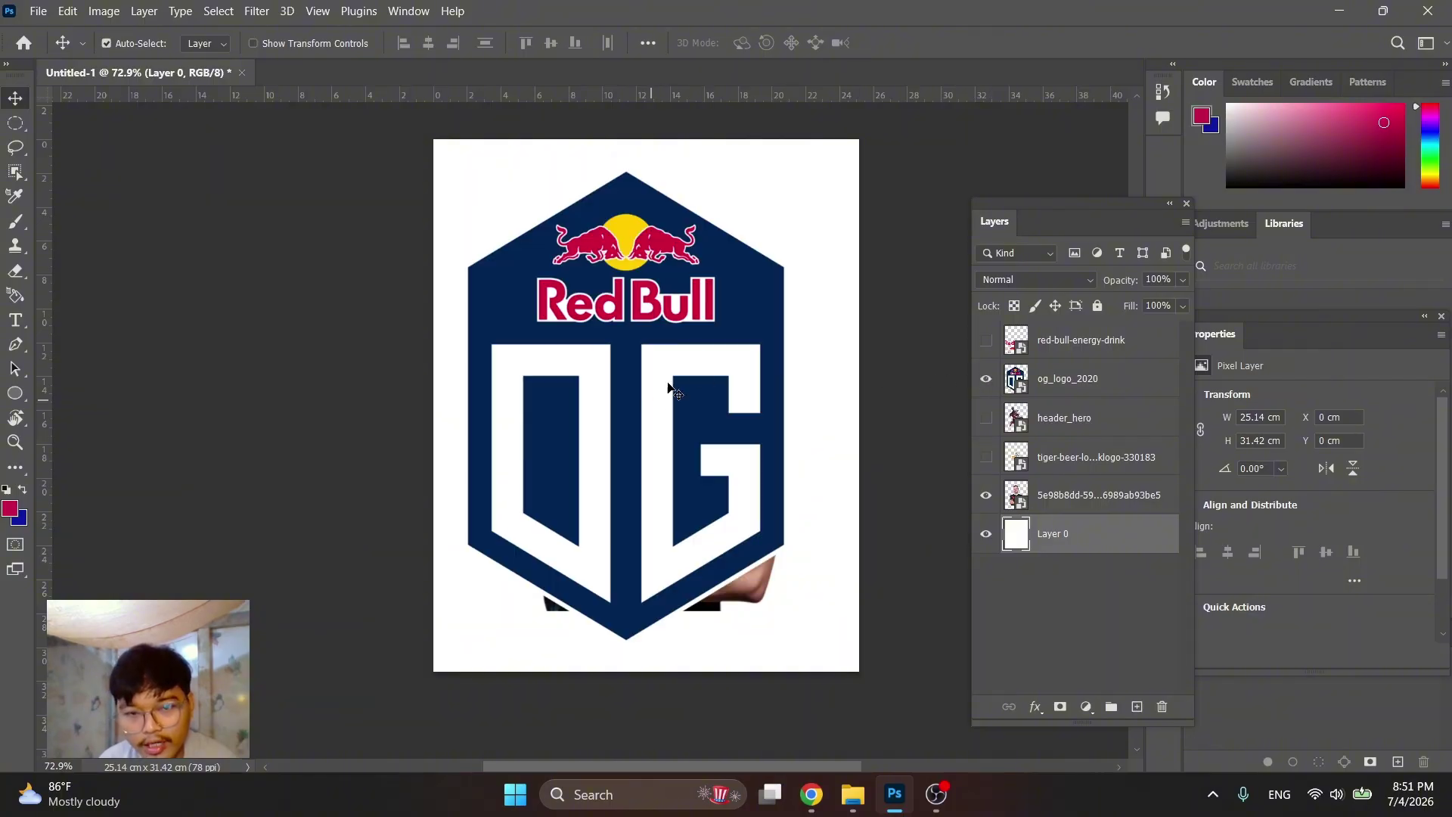
left_click_drag(669, 388, 739, 313)
key("ctrl+t")
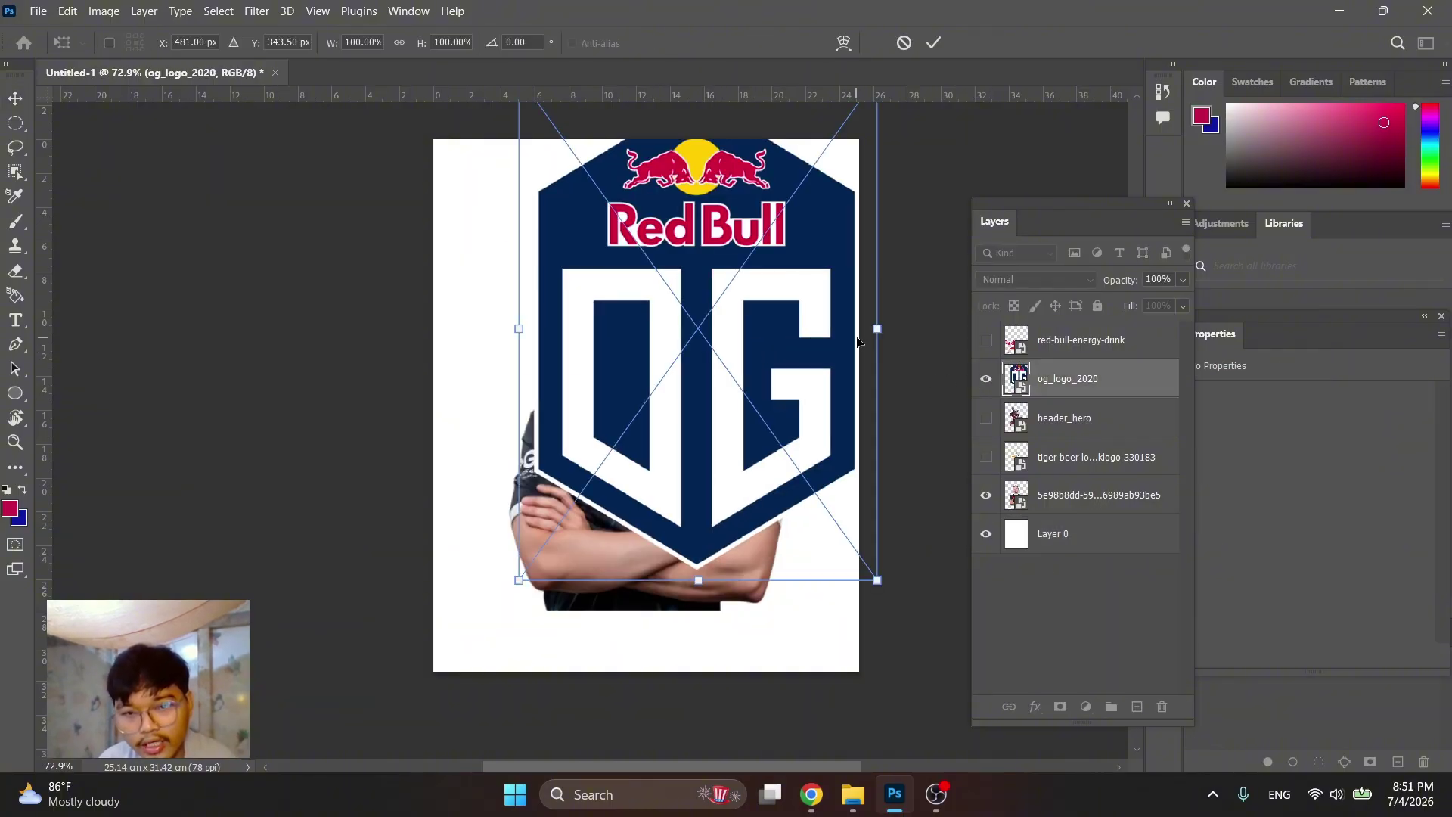
left_click_drag(878, 331, 816, 291)
key("Return")
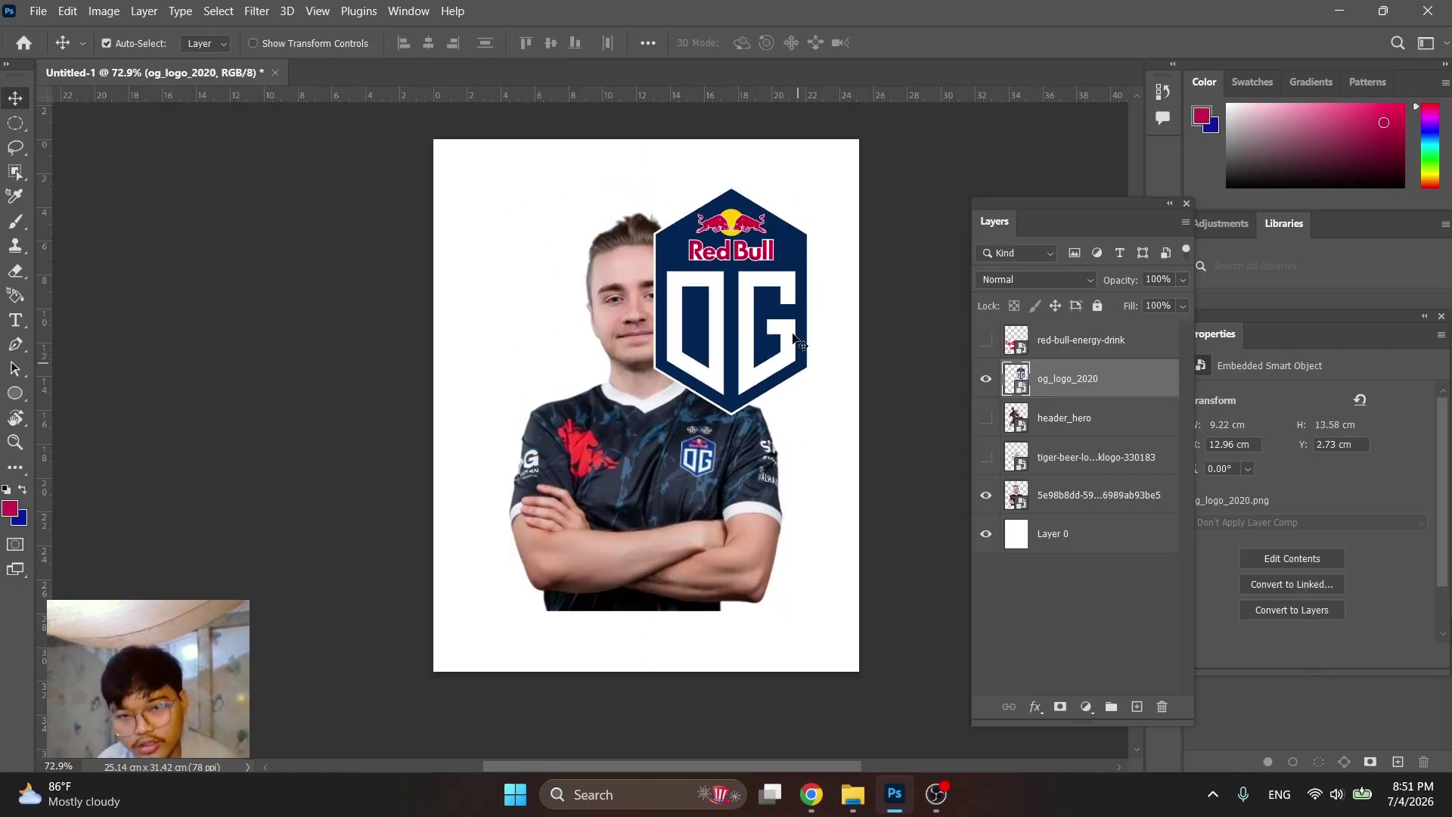
Add a Solid Color fill layer directly above Layer 0, using the navy 022554 sampled from the OG logo
left_click(1077, 532)
left_click(1086, 706)
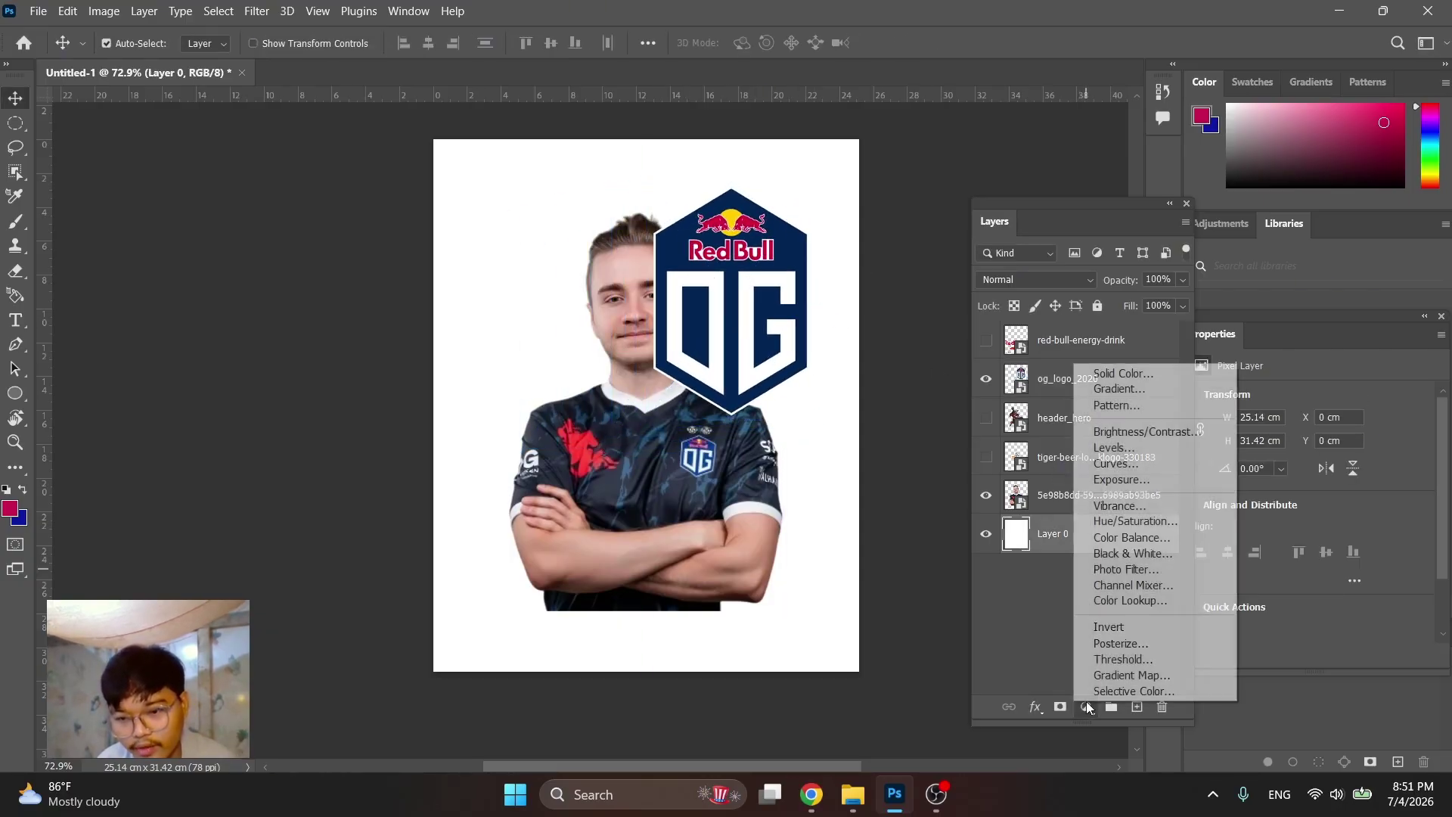
left_click(1120, 372)
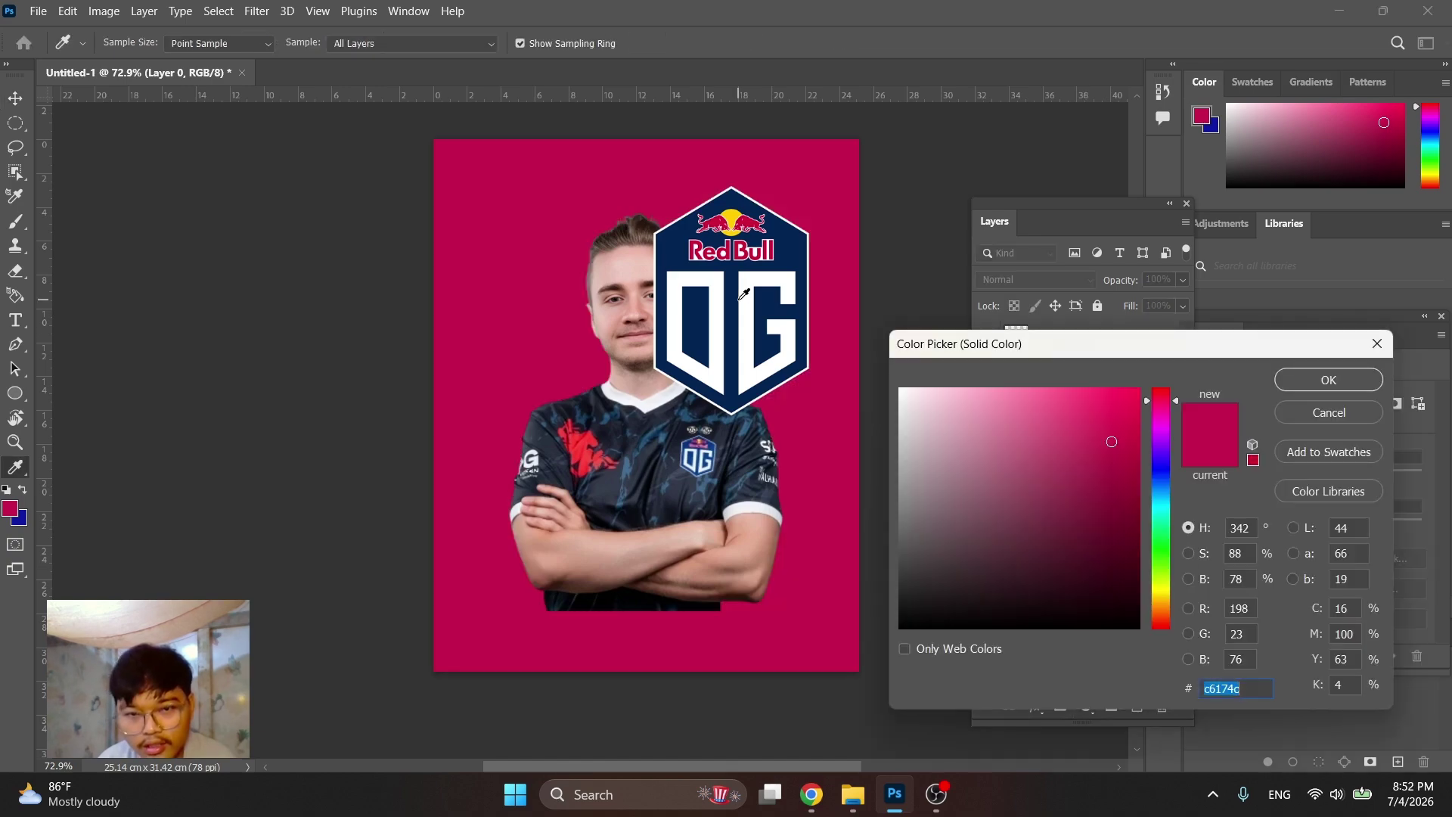
left_click(740, 289)
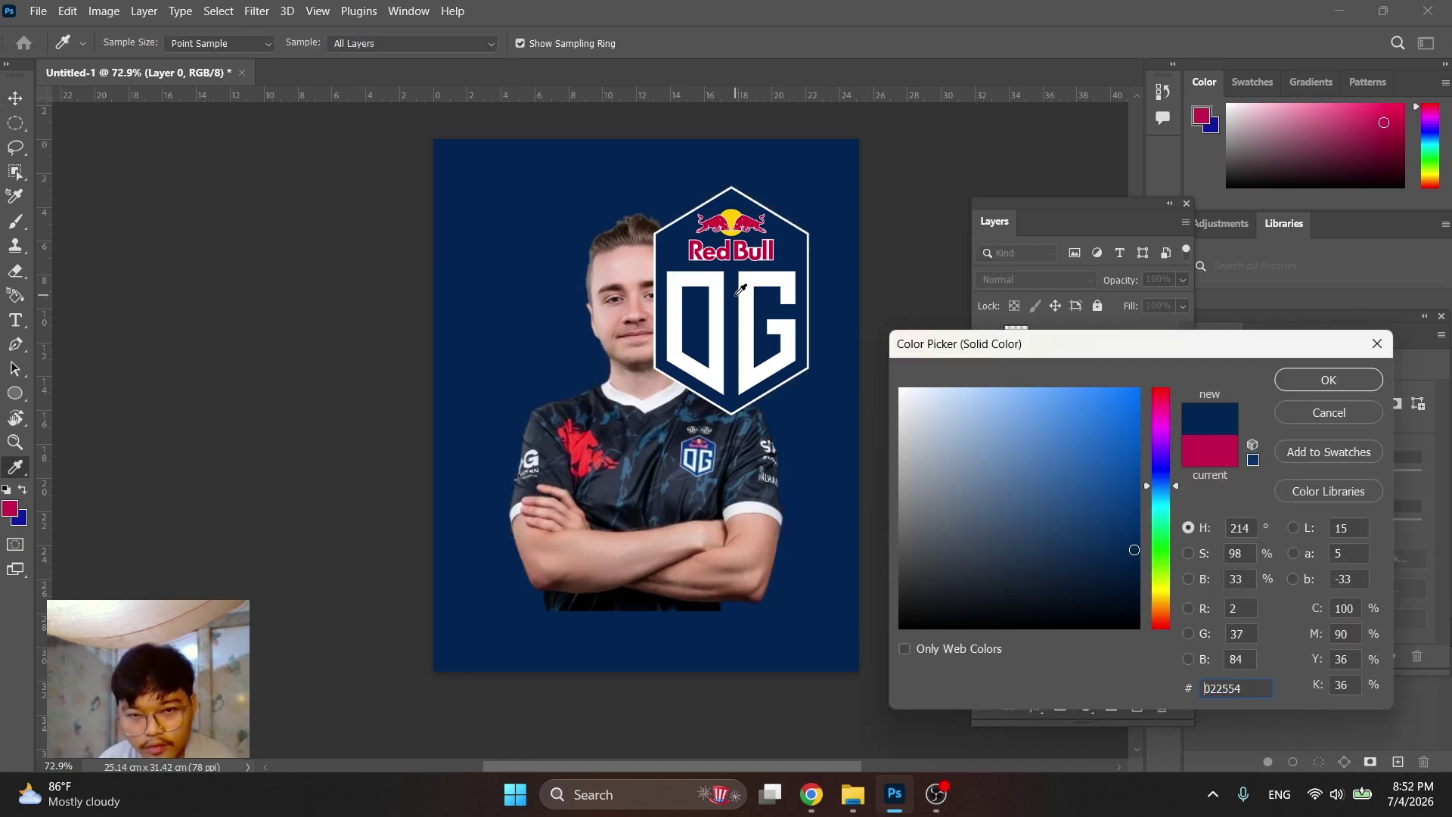
left_click(1325, 379)
Move the OG logo into the poster's upper-right corner and delete the white Layer 0
left_click_drag(769, 347, 835, 285)
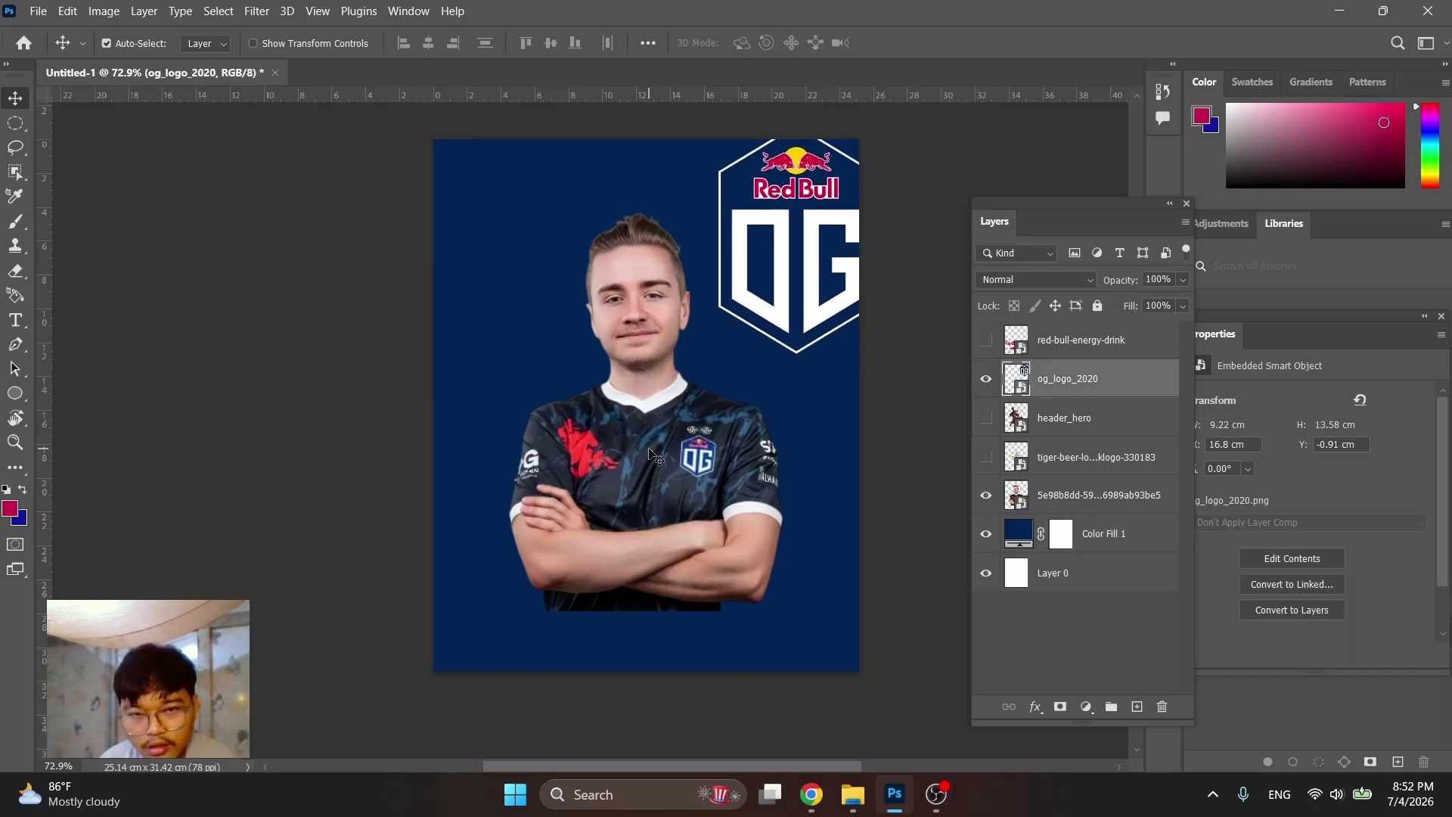
scroll(785, 224, "up", 3)
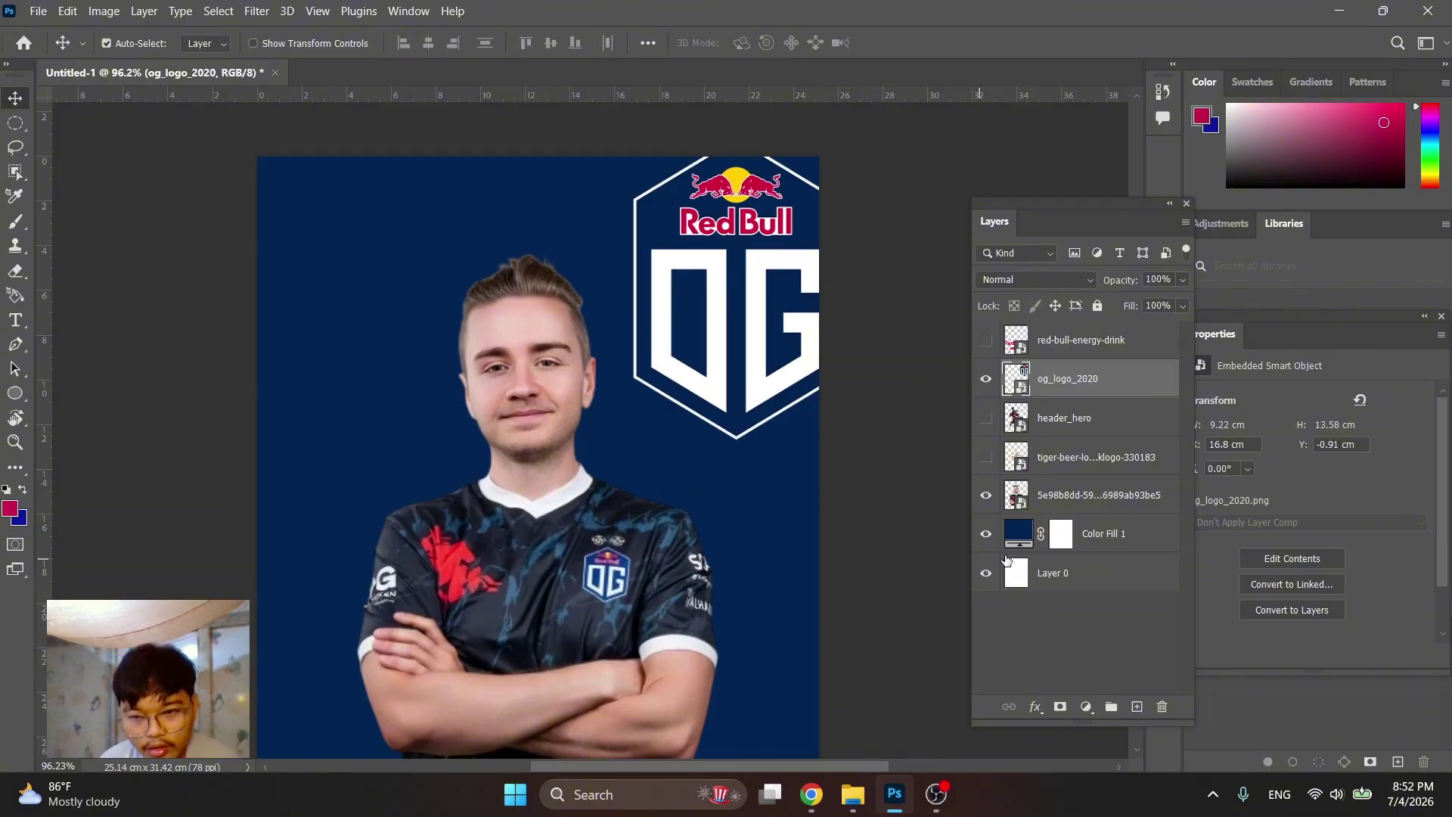
left_click(1055, 563)
key("Delete")
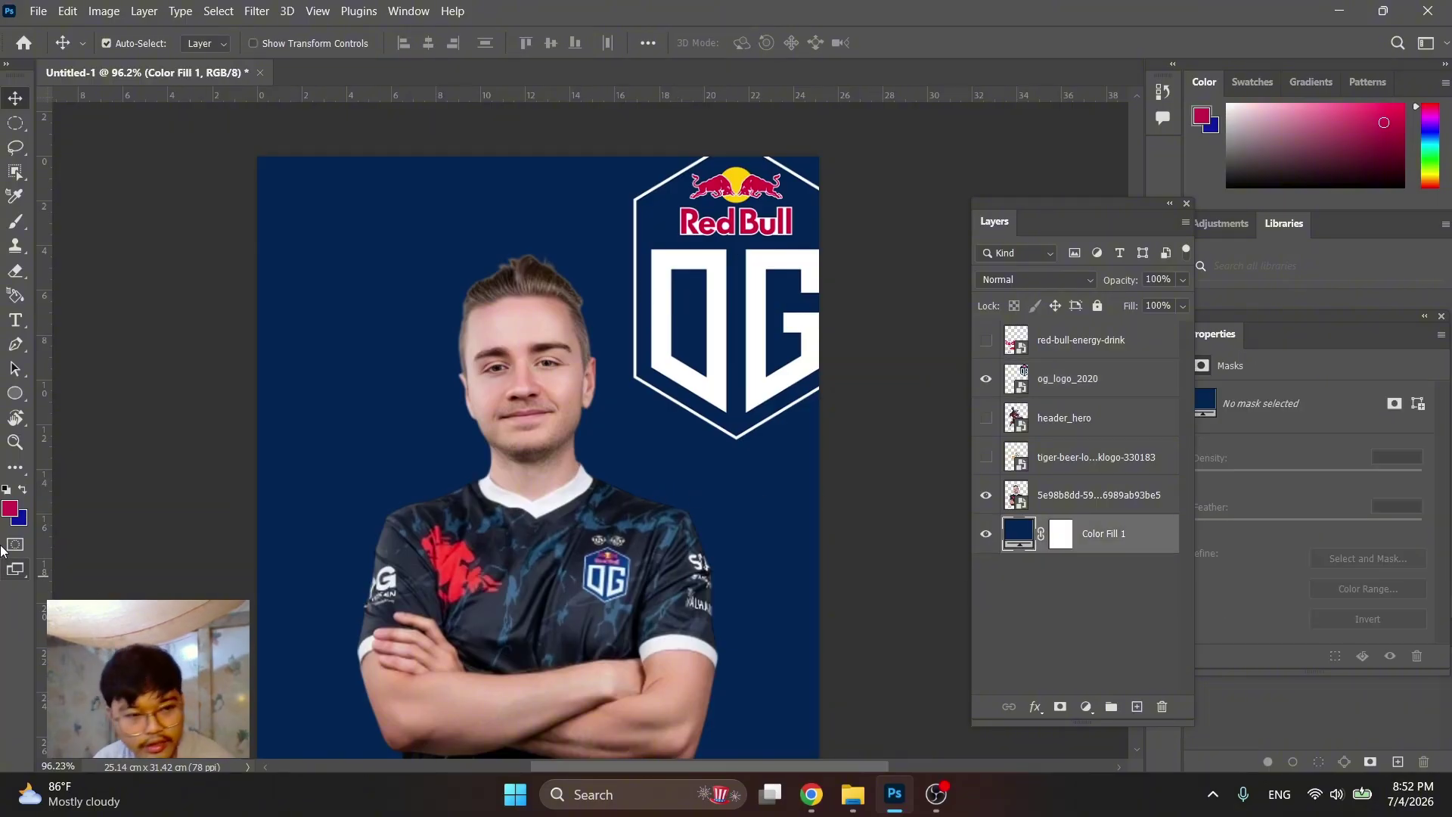
Set the foreground color to the white sampled from the OG logo's lettering
left_click(15, 510)
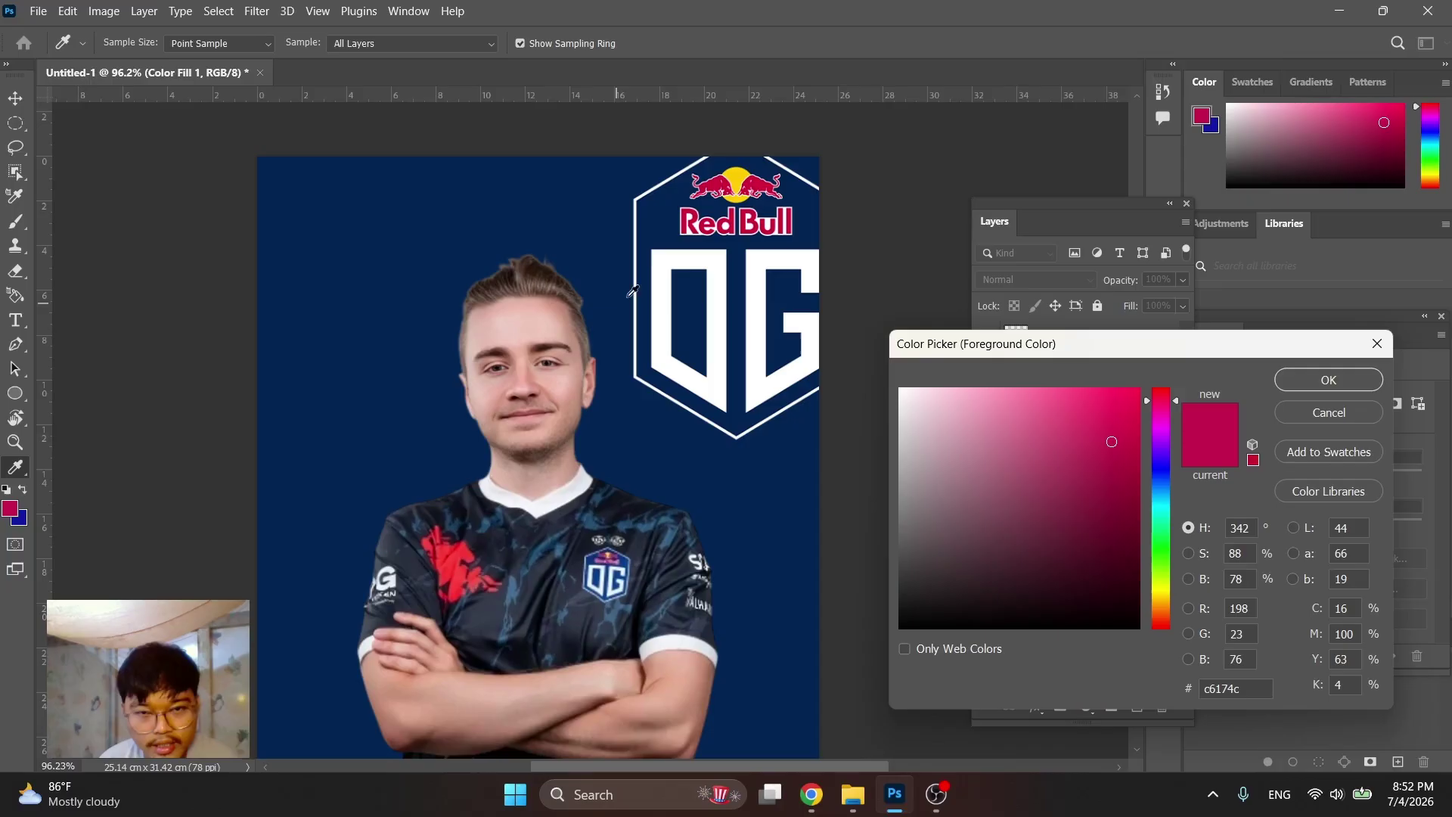
left_click(682, 255)
left_click(1328, 380)
key("v")
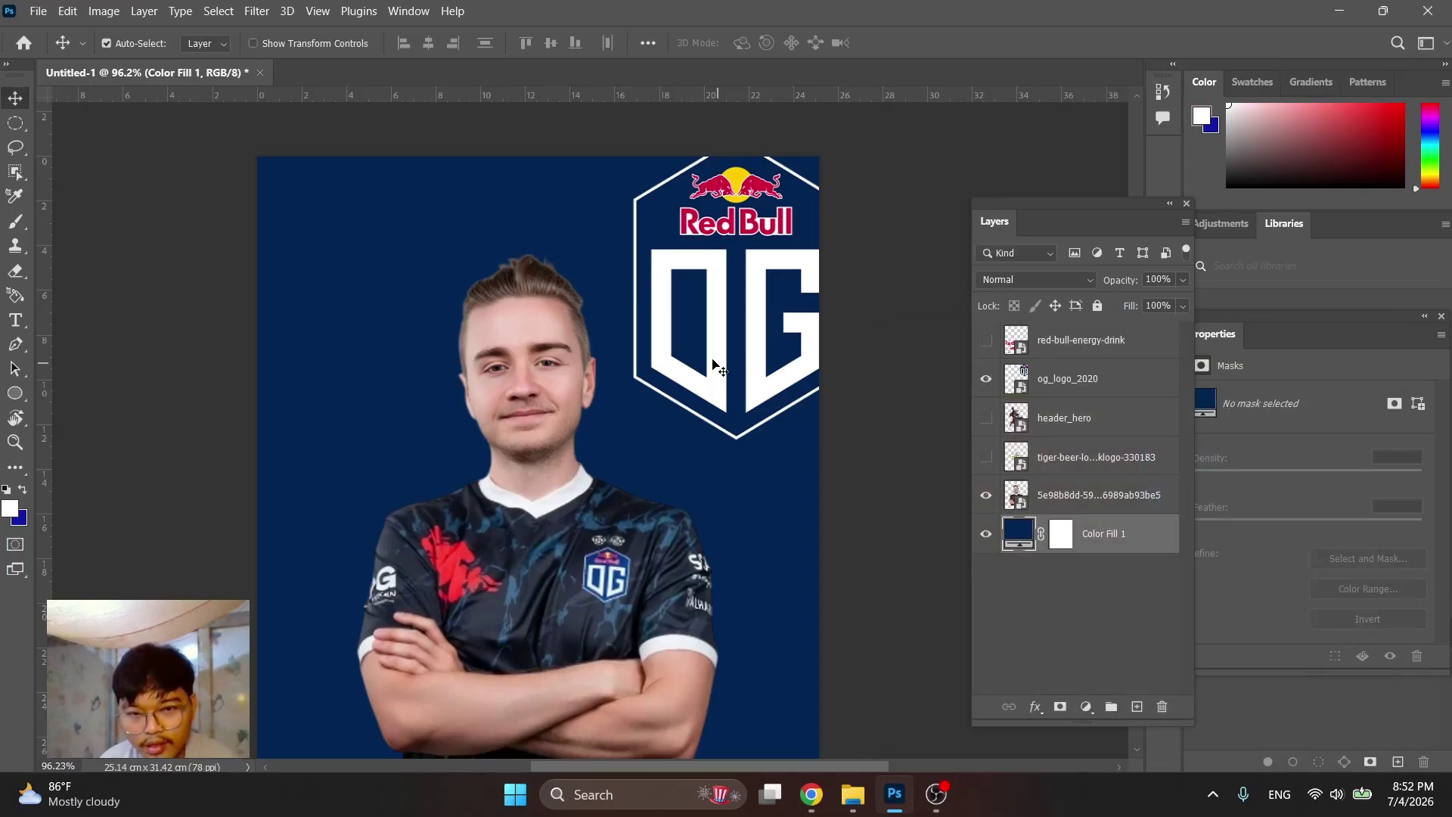
Move the OG logo fully inside the poster's upper right and scale it down to about 24%
left_click(707, 383)
scroll(707, 378, "down", 2)
left_click_drag(706, 372, 752, 301)
key("ctrl+t")
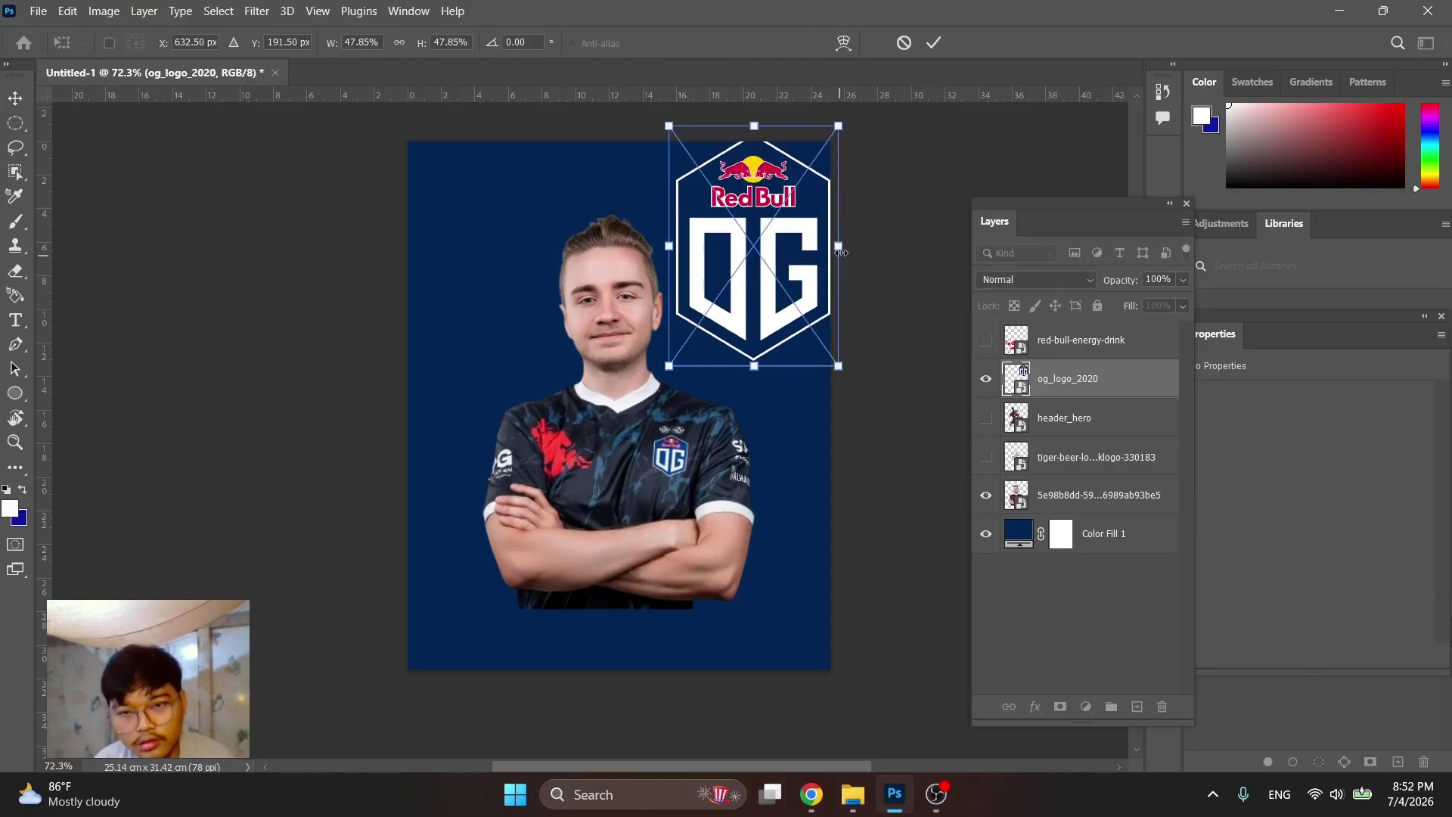
left_click_drag(842, 252, 751, 261)
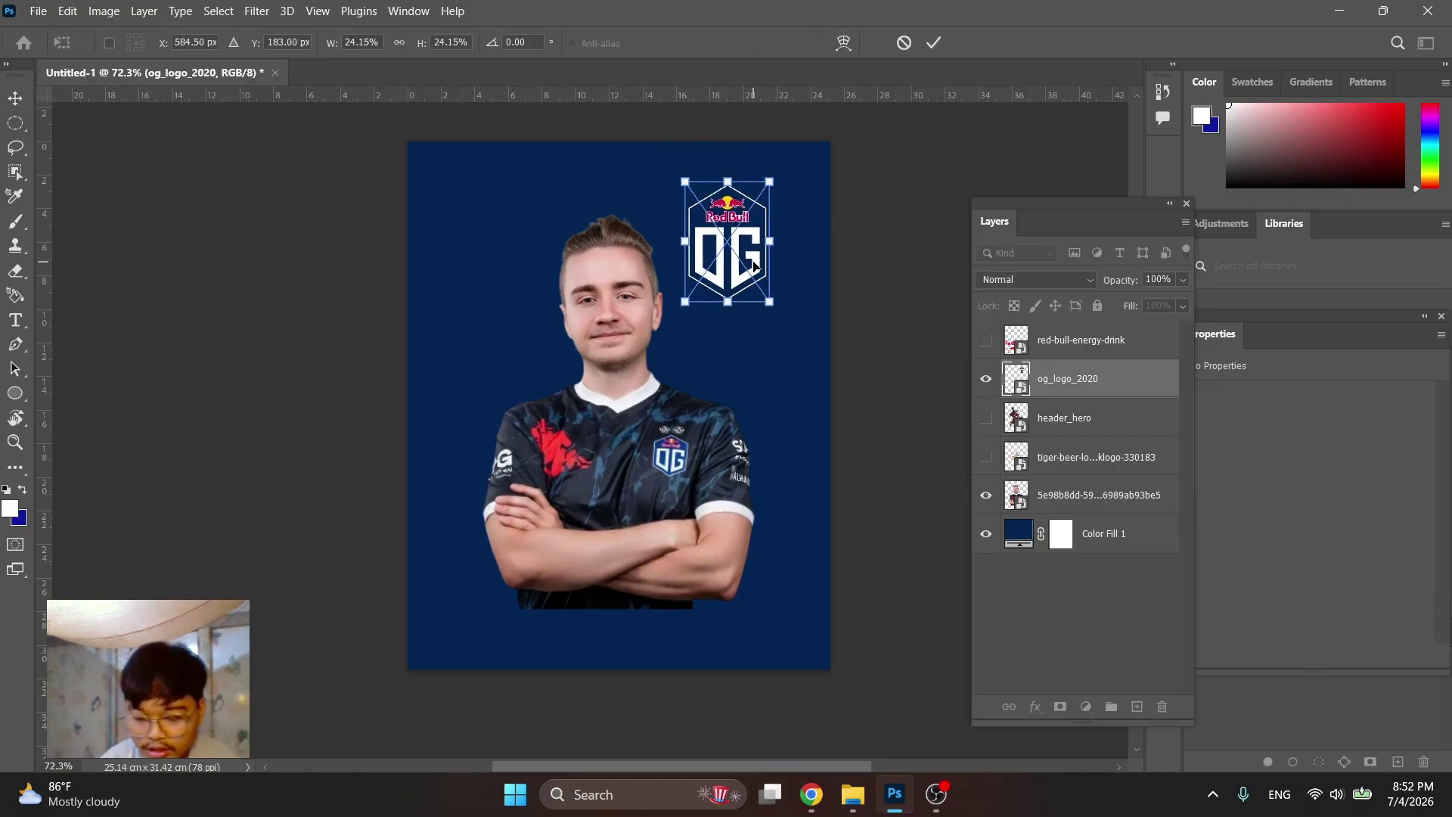
key("Return")
Create a cyan guide layout with 1.27 cm margins on all four sides of the canvas
left_click(317, 11)
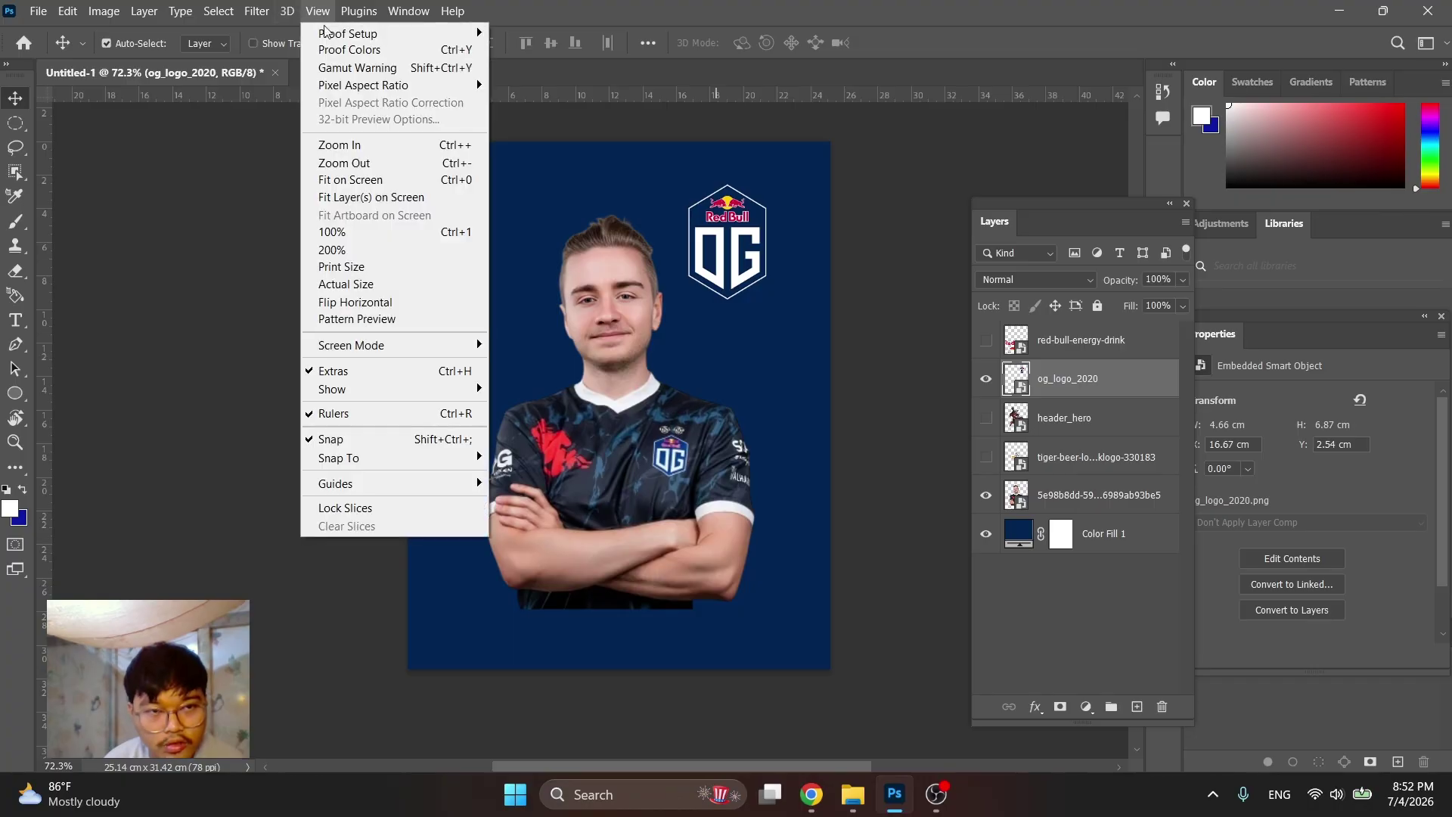
mouse_move(353, 493)
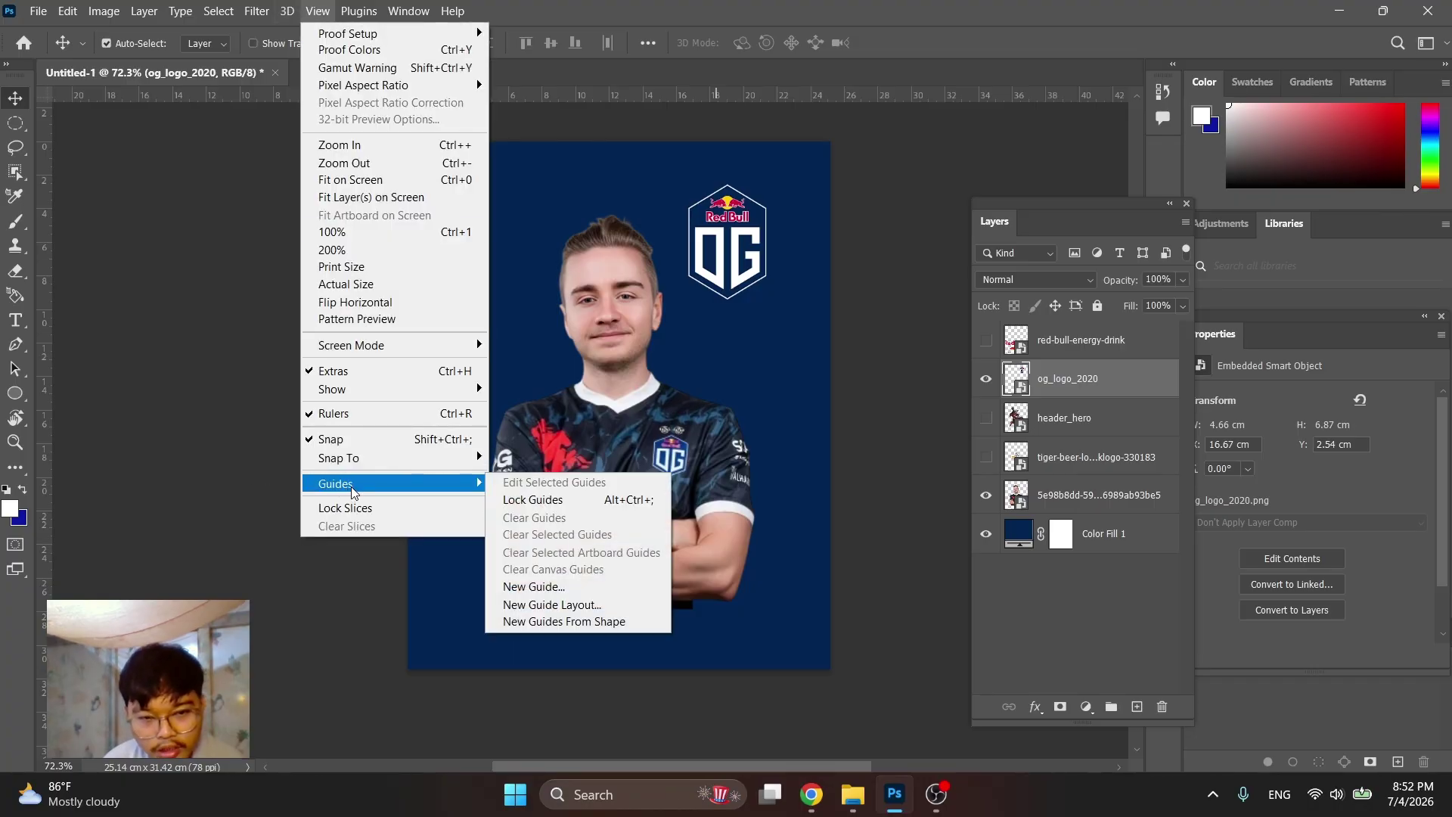
left_click(556, 605)
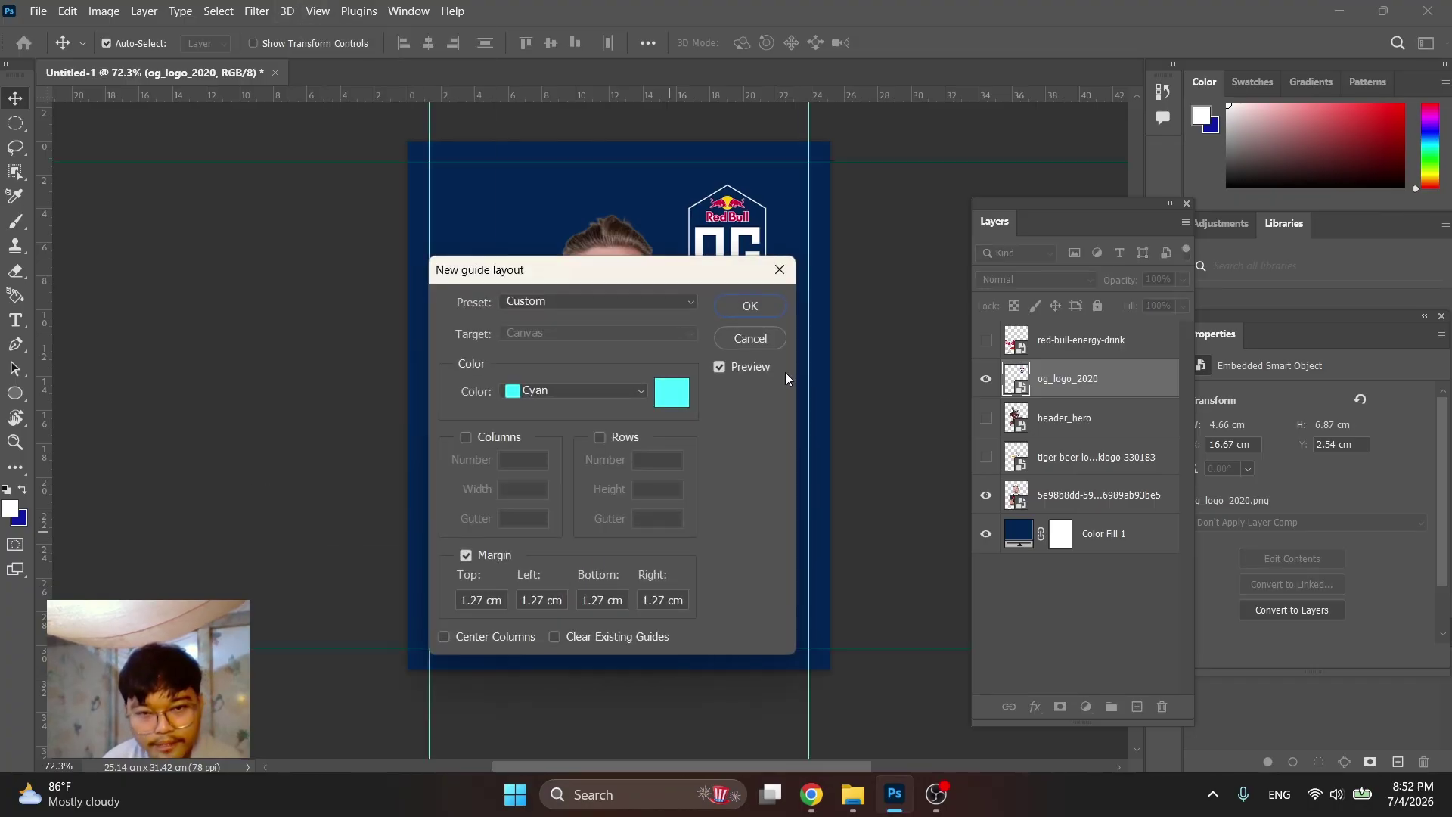
left_click(750, 306)
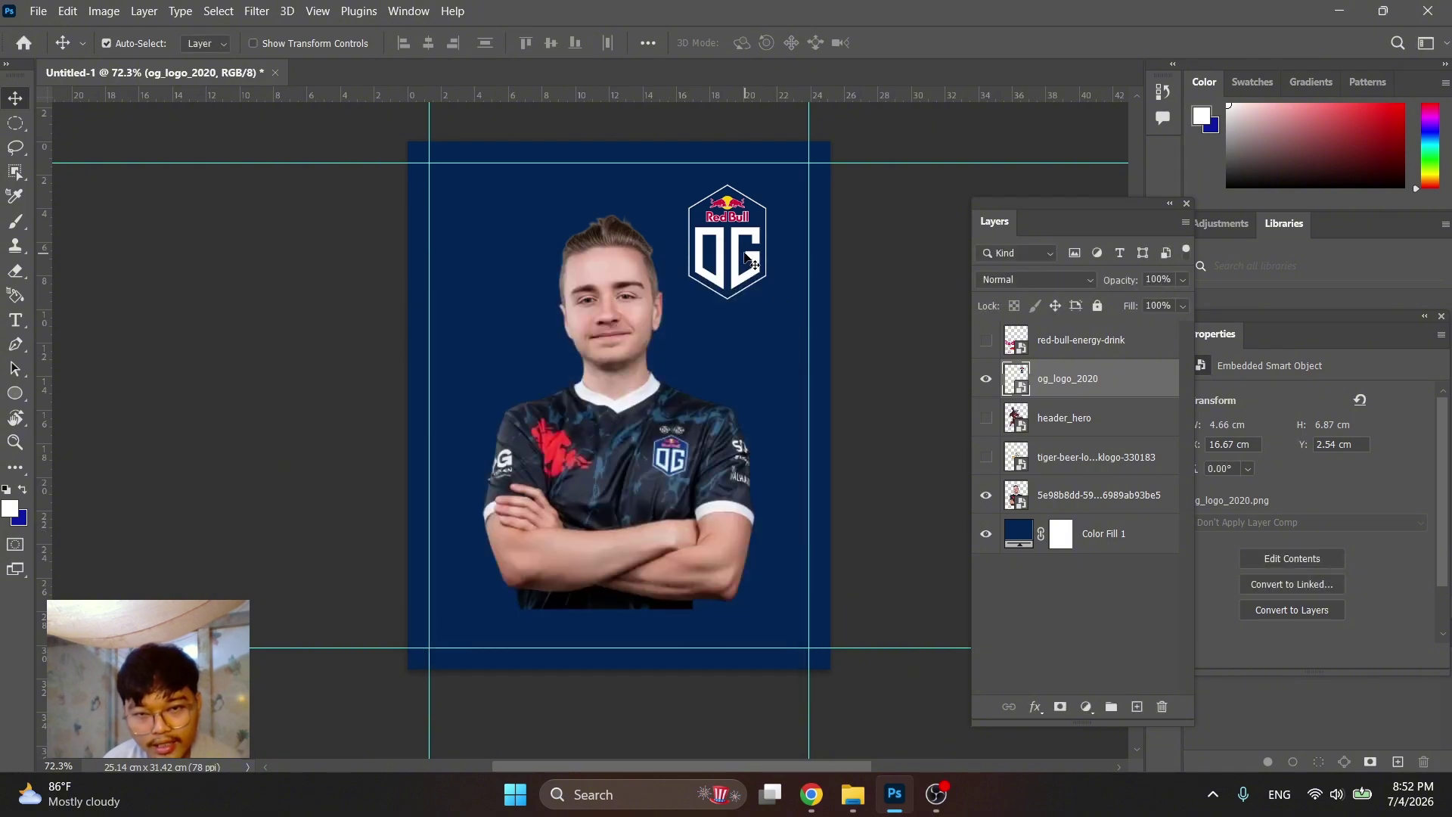
Move the OG logo to the upper-right corner of the margin guides and scale it down to about 13%
left_click_drag(745, 260, 790, 242)
key("ctrl+t")
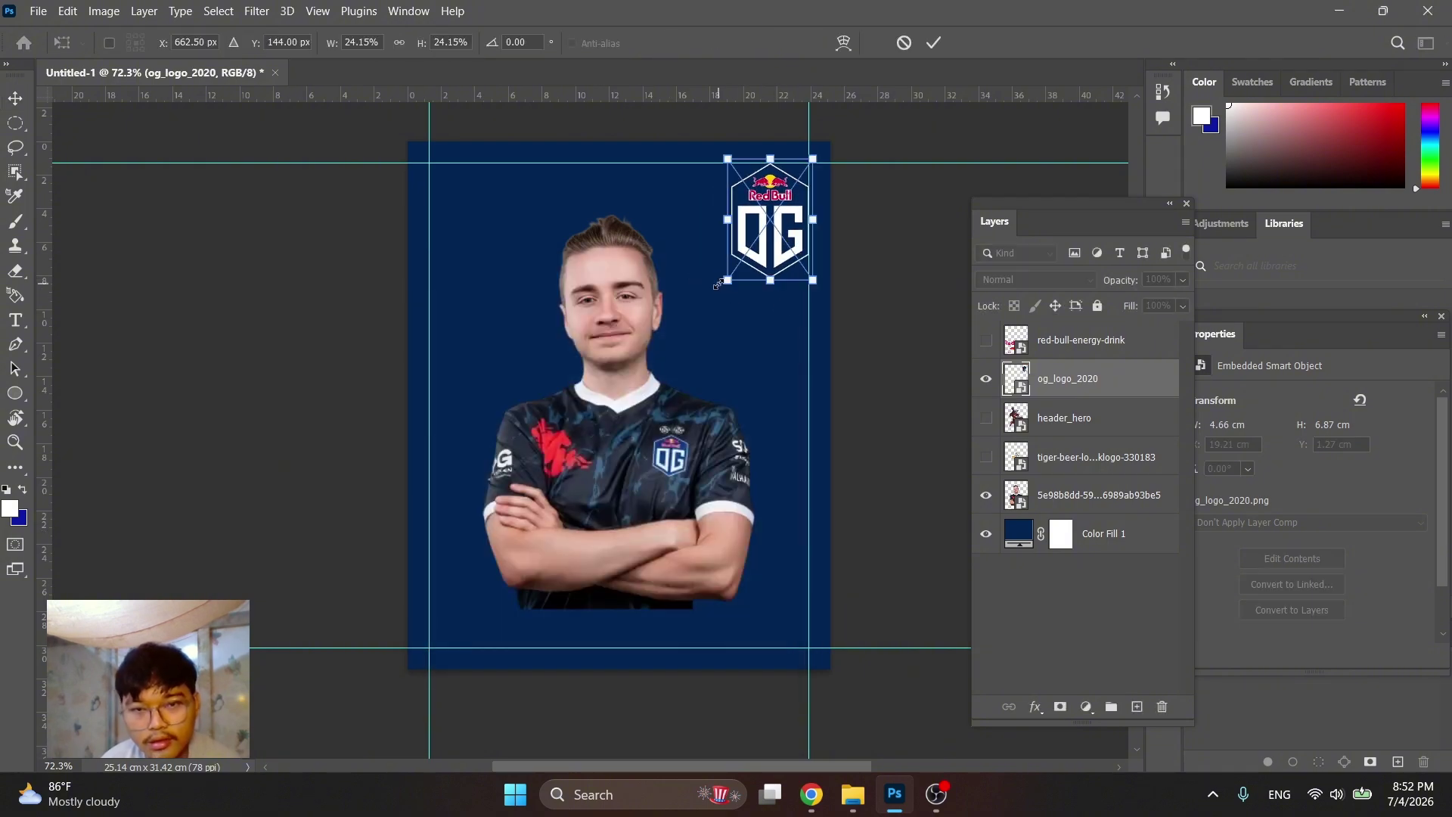
left_click_drag(721, 283, 766, 225)
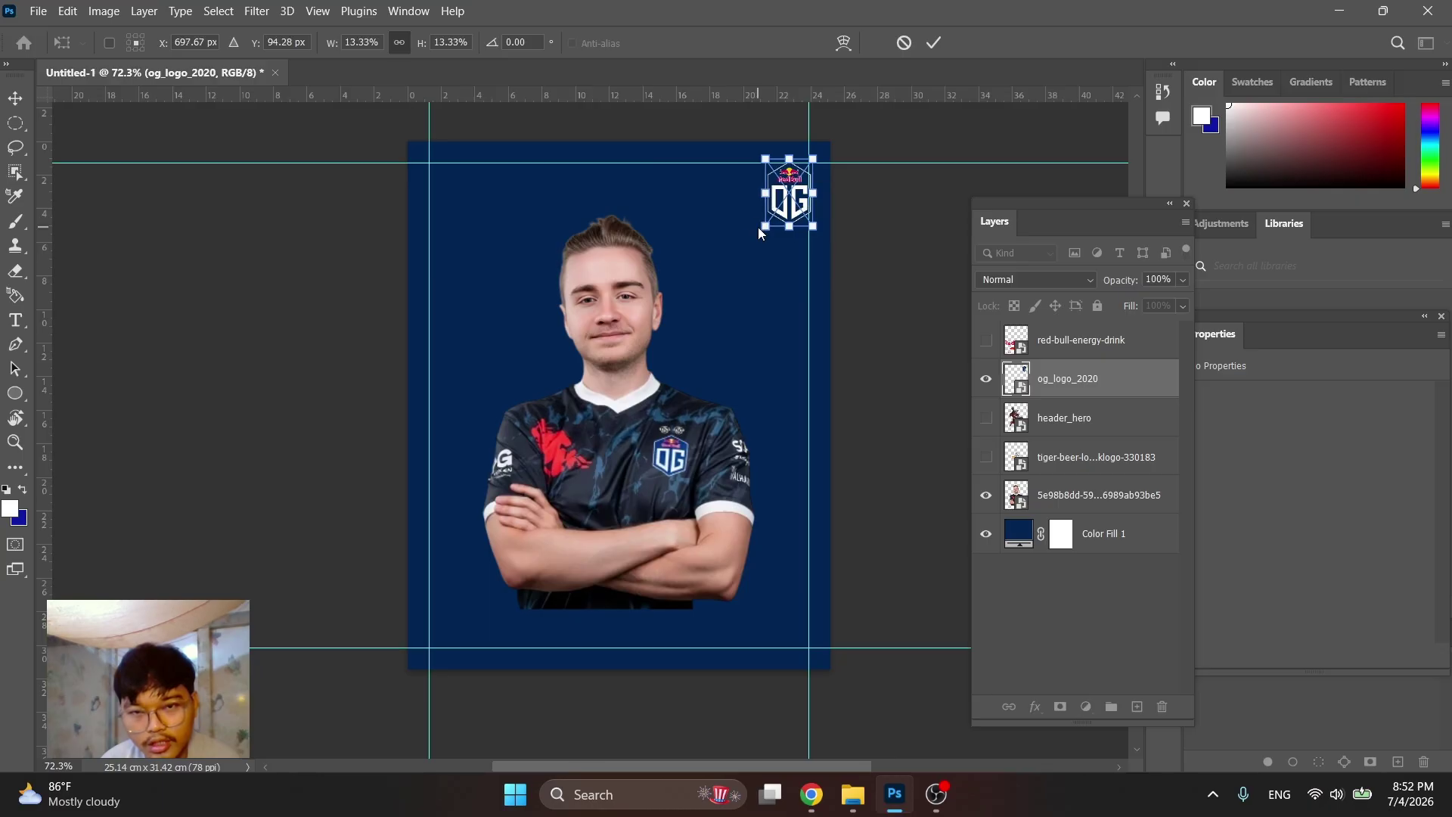
key("Return")
Show the red-bull-energy-drink logo, scale it down to about 20.6% against the left margin guide, and hide its layer again
scroll(703, 318, "down", 1)
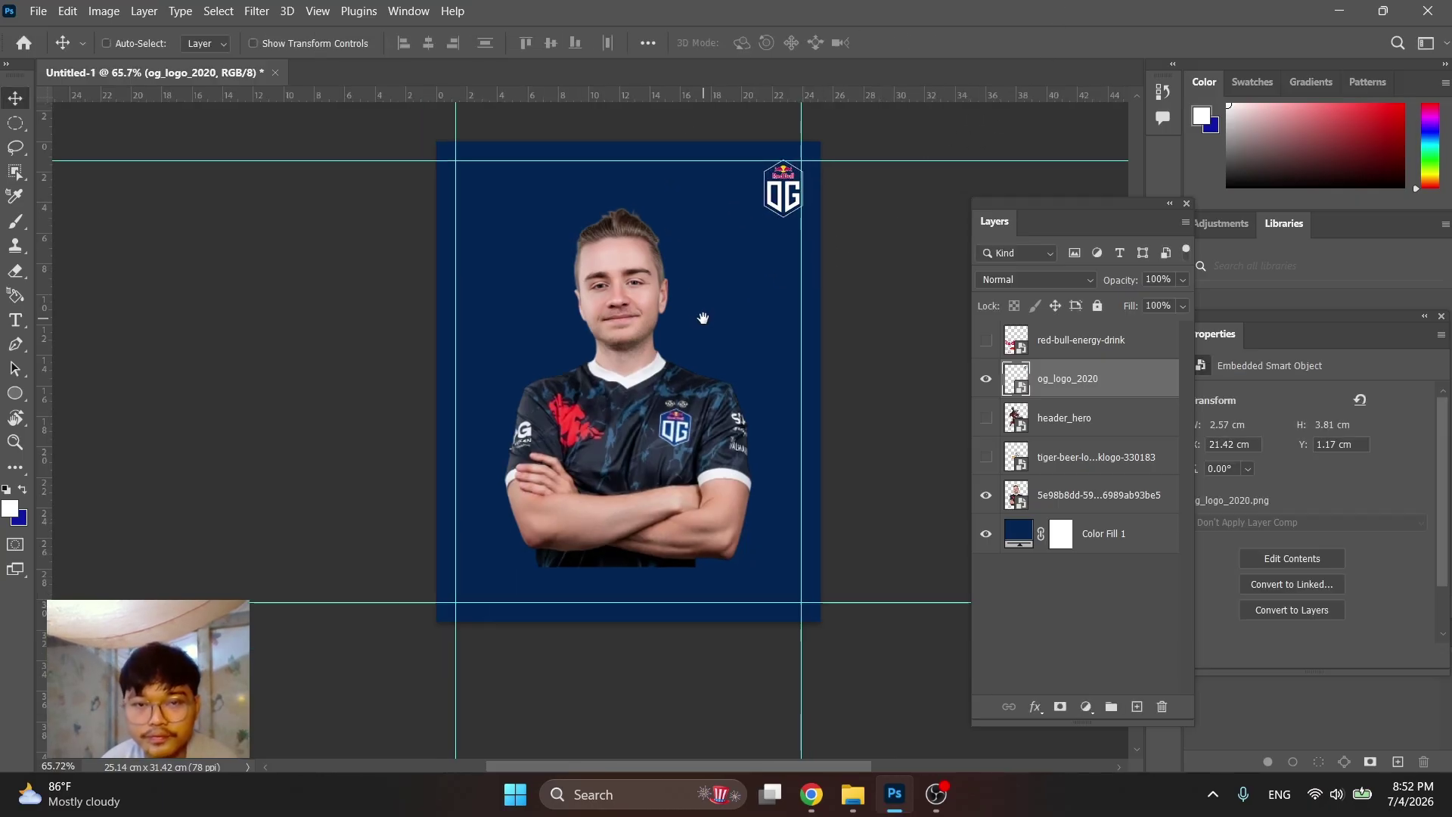
left_click_drag(704, 317, 718, 310)
left_click(675, 403)
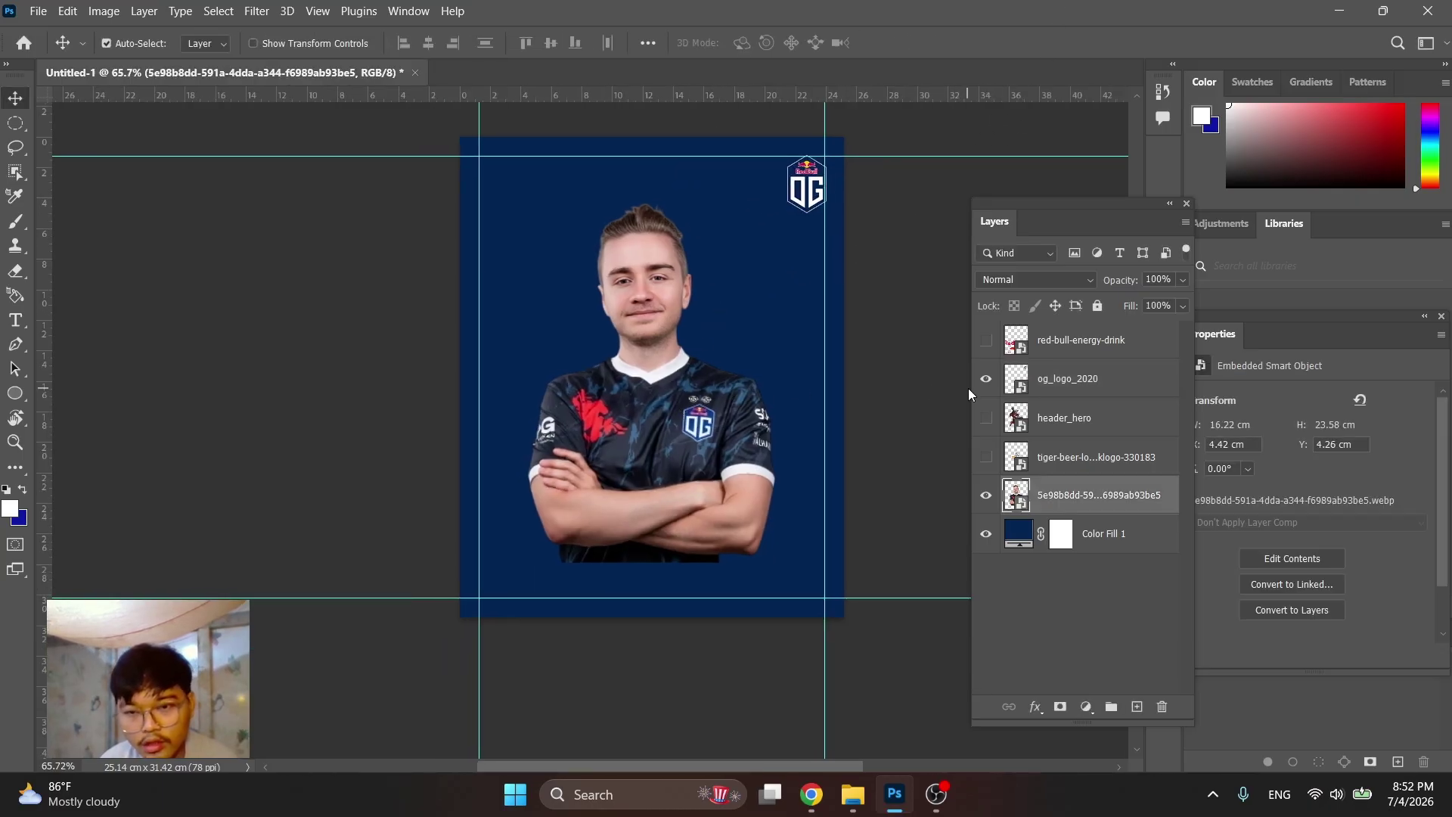
left_click(985, 342)
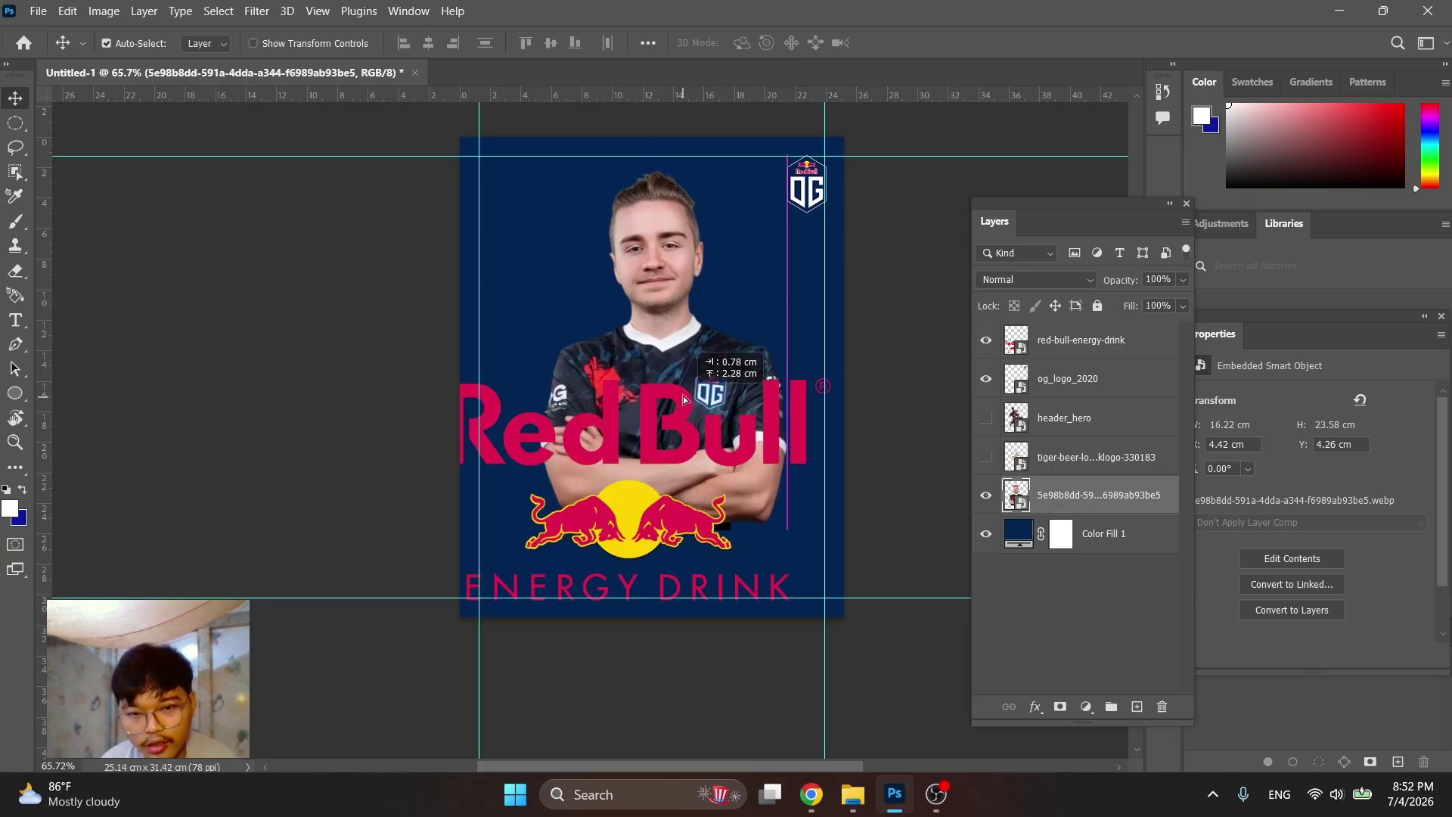
left_click_drag(684, 408, 718, 278)
key("ctrl+t")
left_click_drag(864, 366, 814, 344)
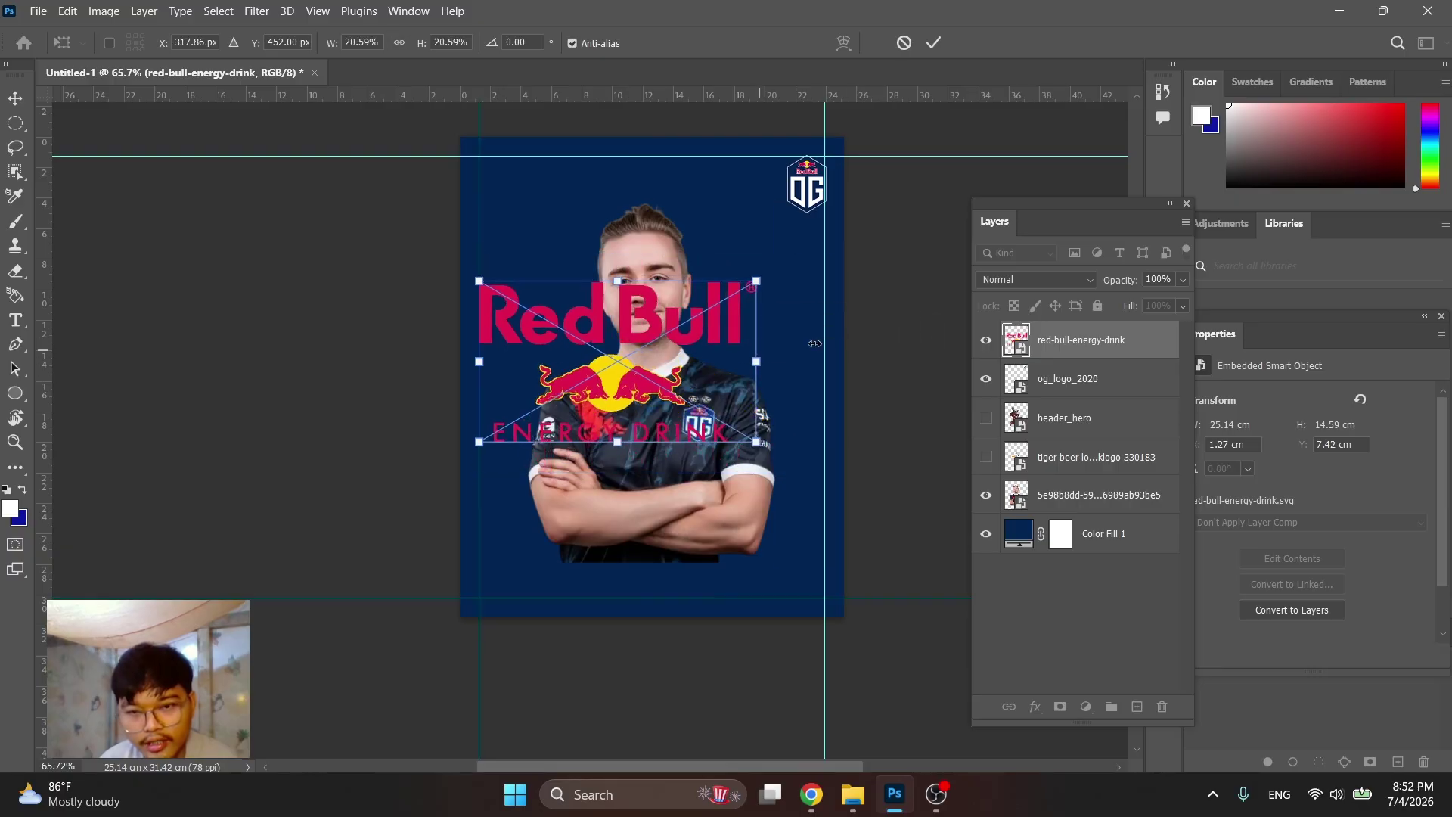
left_click(984, 342)
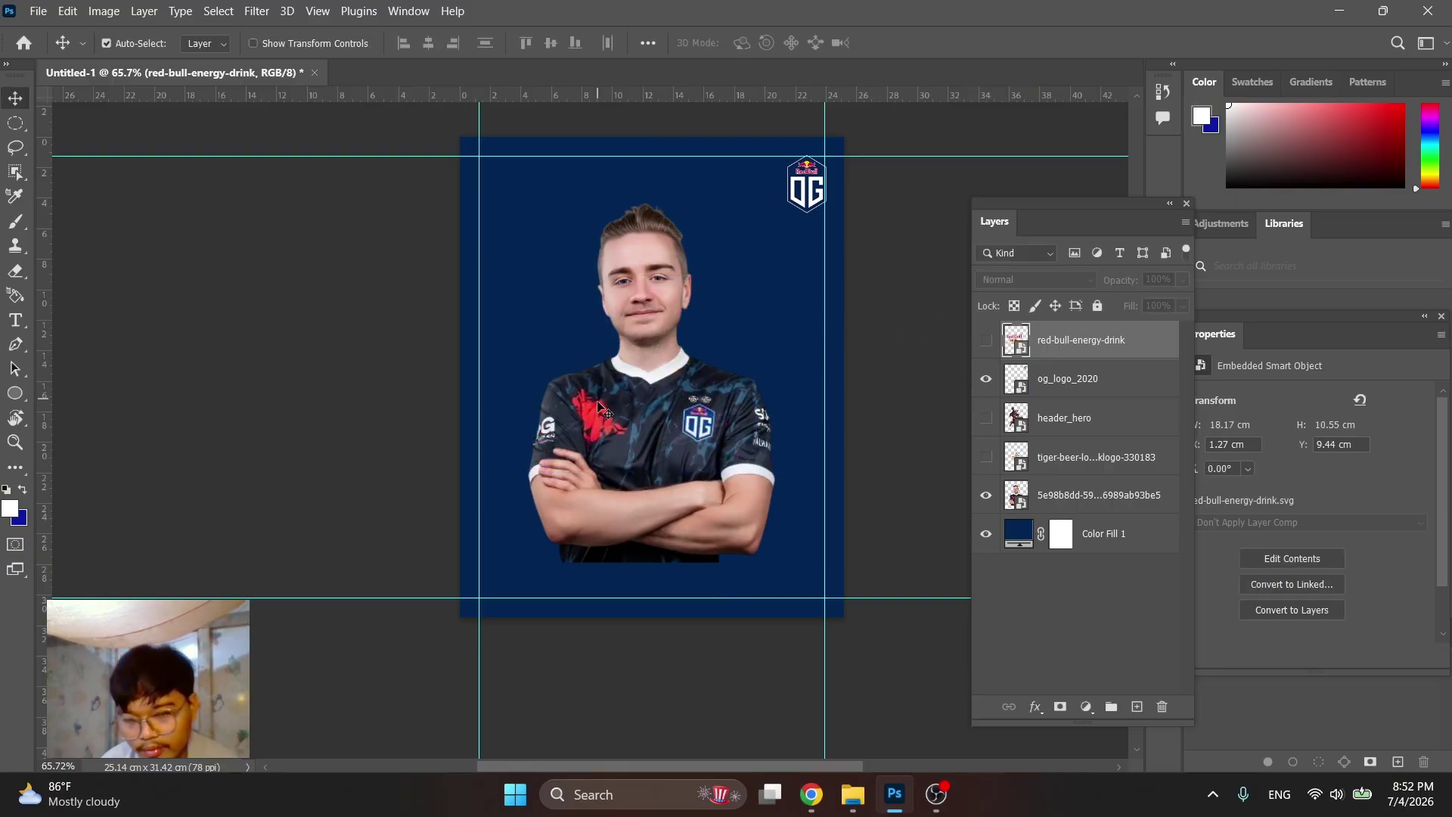
Enlarge the player photo to about 17.4 cm wide and center it horizontally on the canvas
left_click(660, 432)
key("ctrl+t")
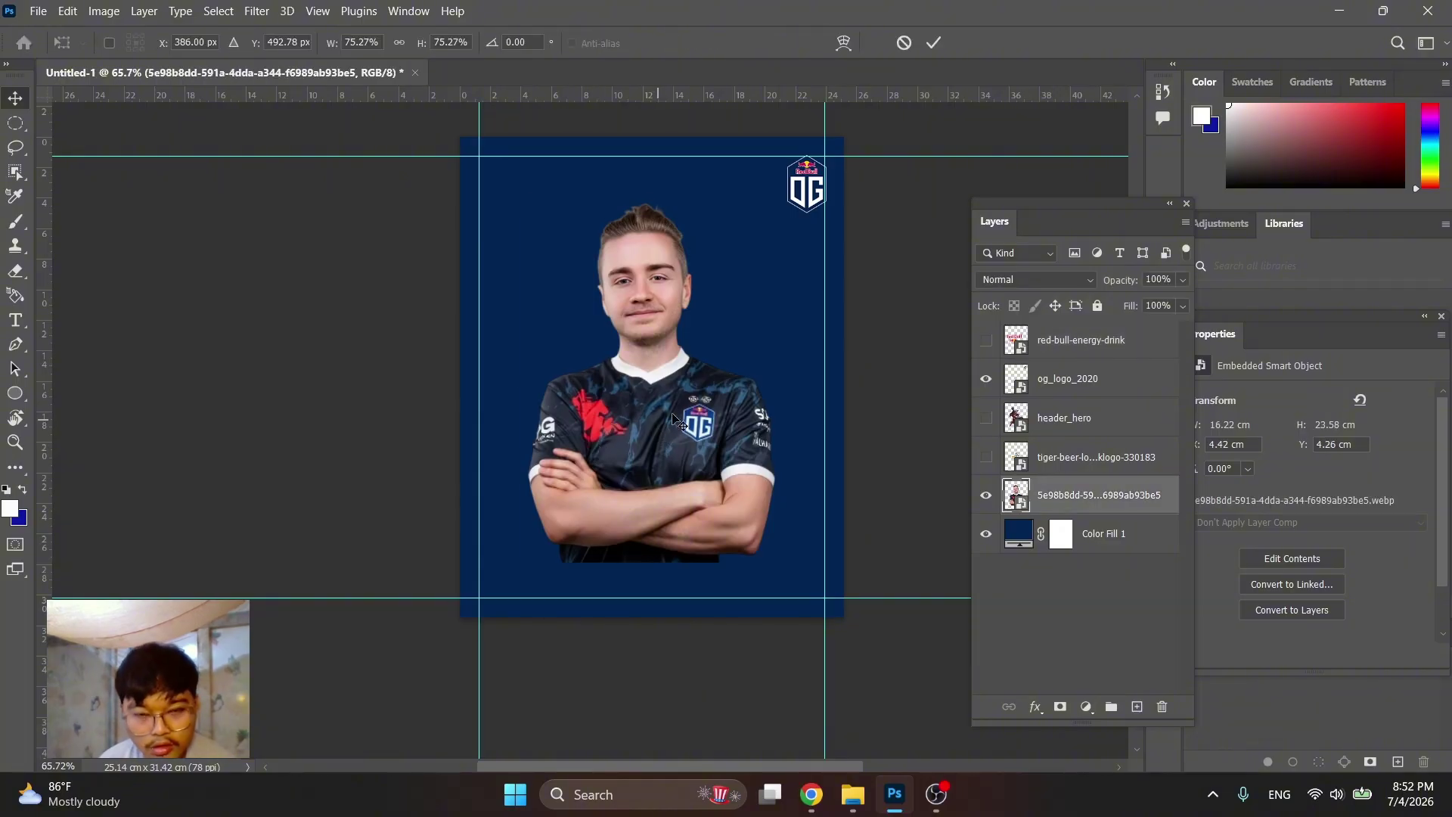
left_click_drag(788, 390, 807, 384)
key("Return")
key("ctrl+a")
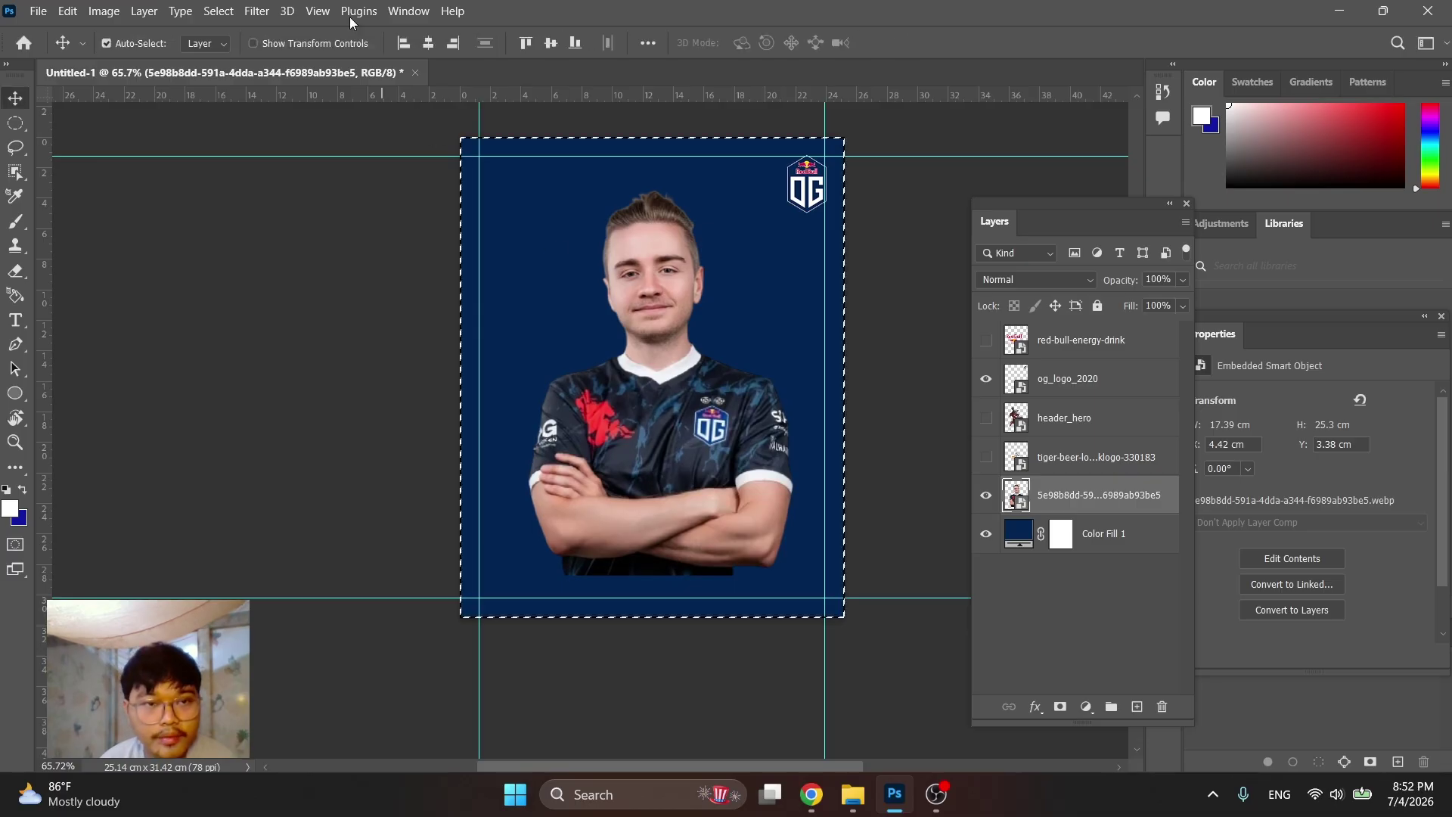
left_click(429, 43)
key("ctrl+d")
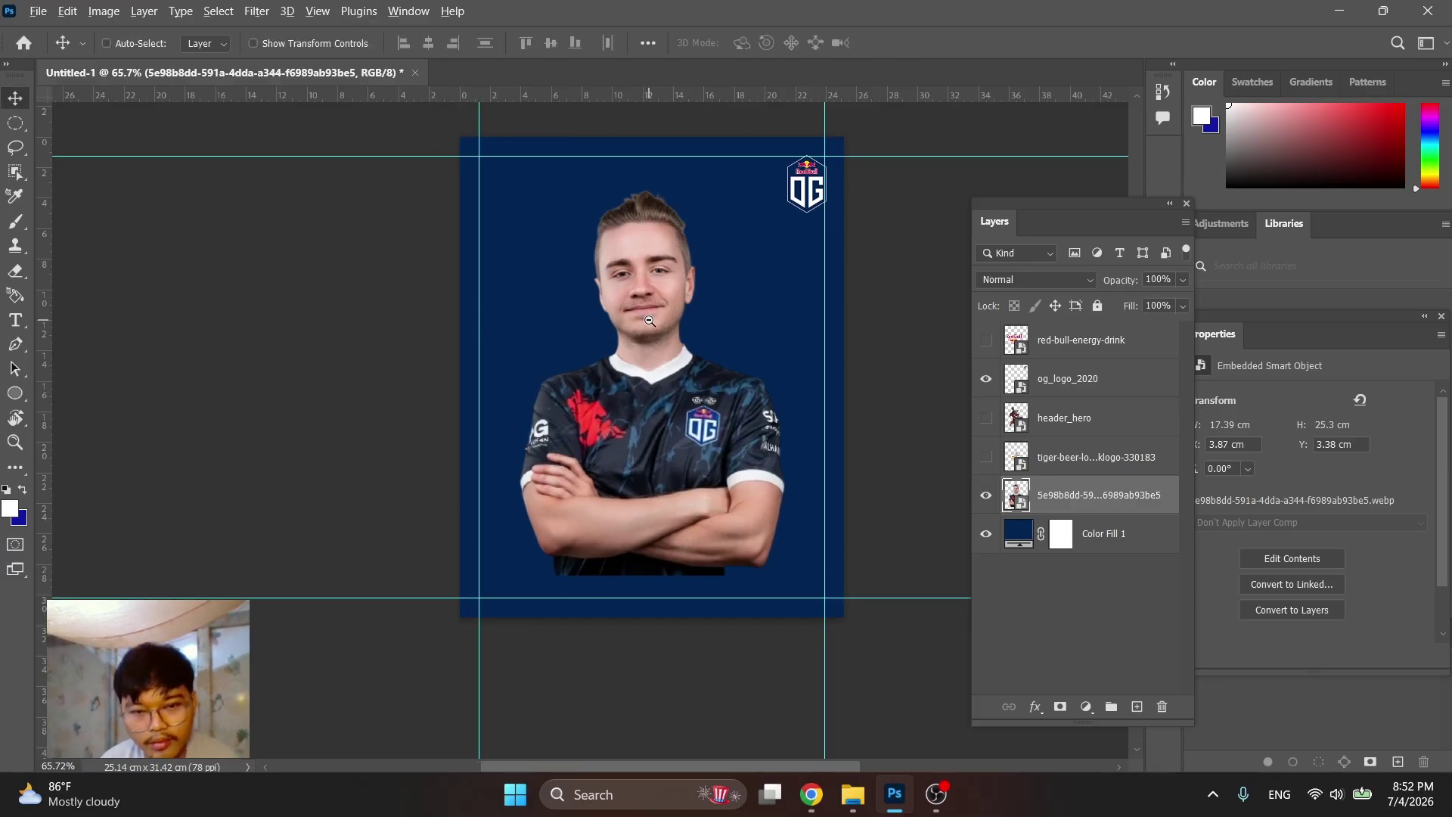
scroll(681, 408, "up", 3)
scroll(665, 659, "up", 6)
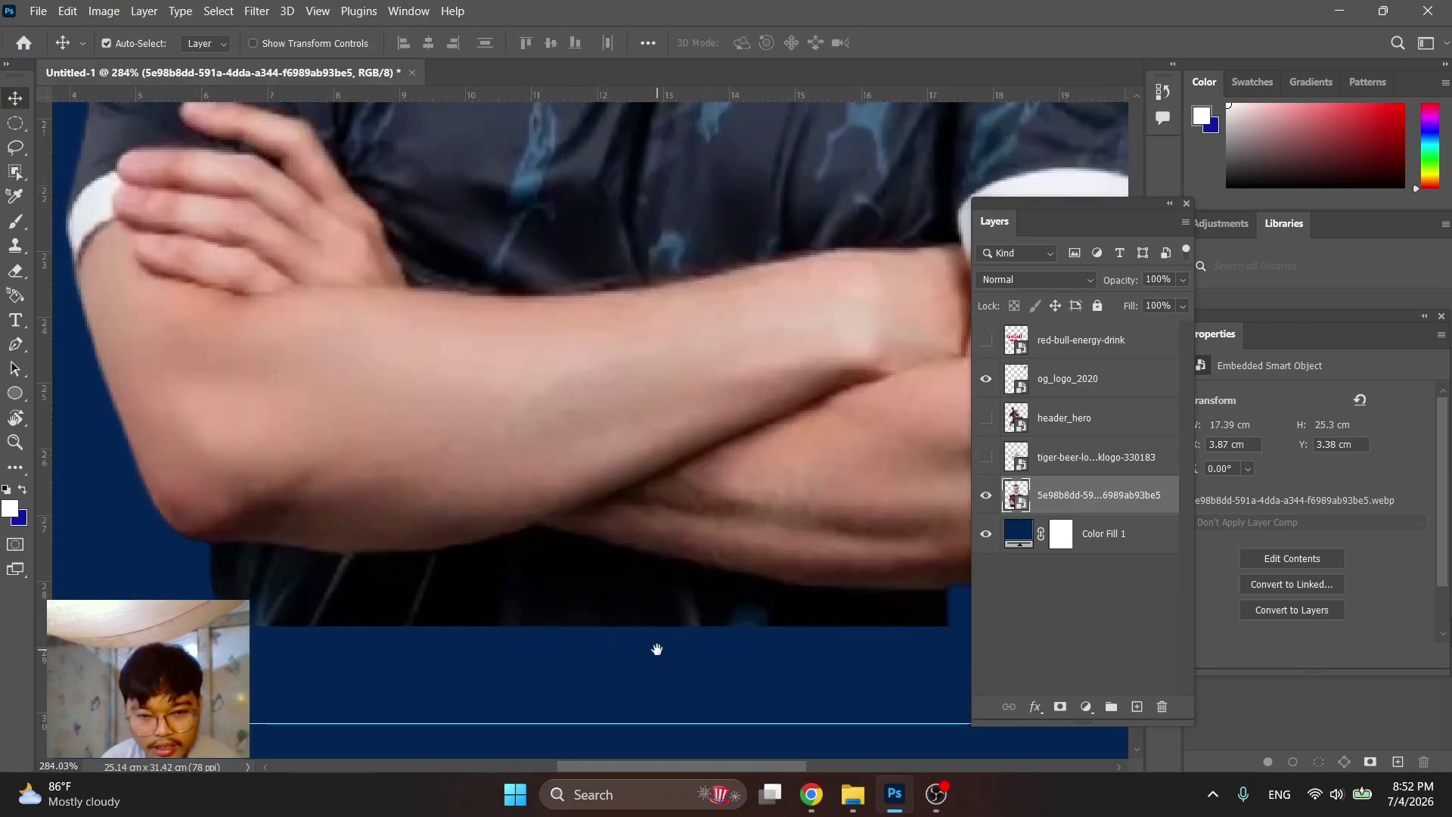
scroll(794, 409, "down", 8)
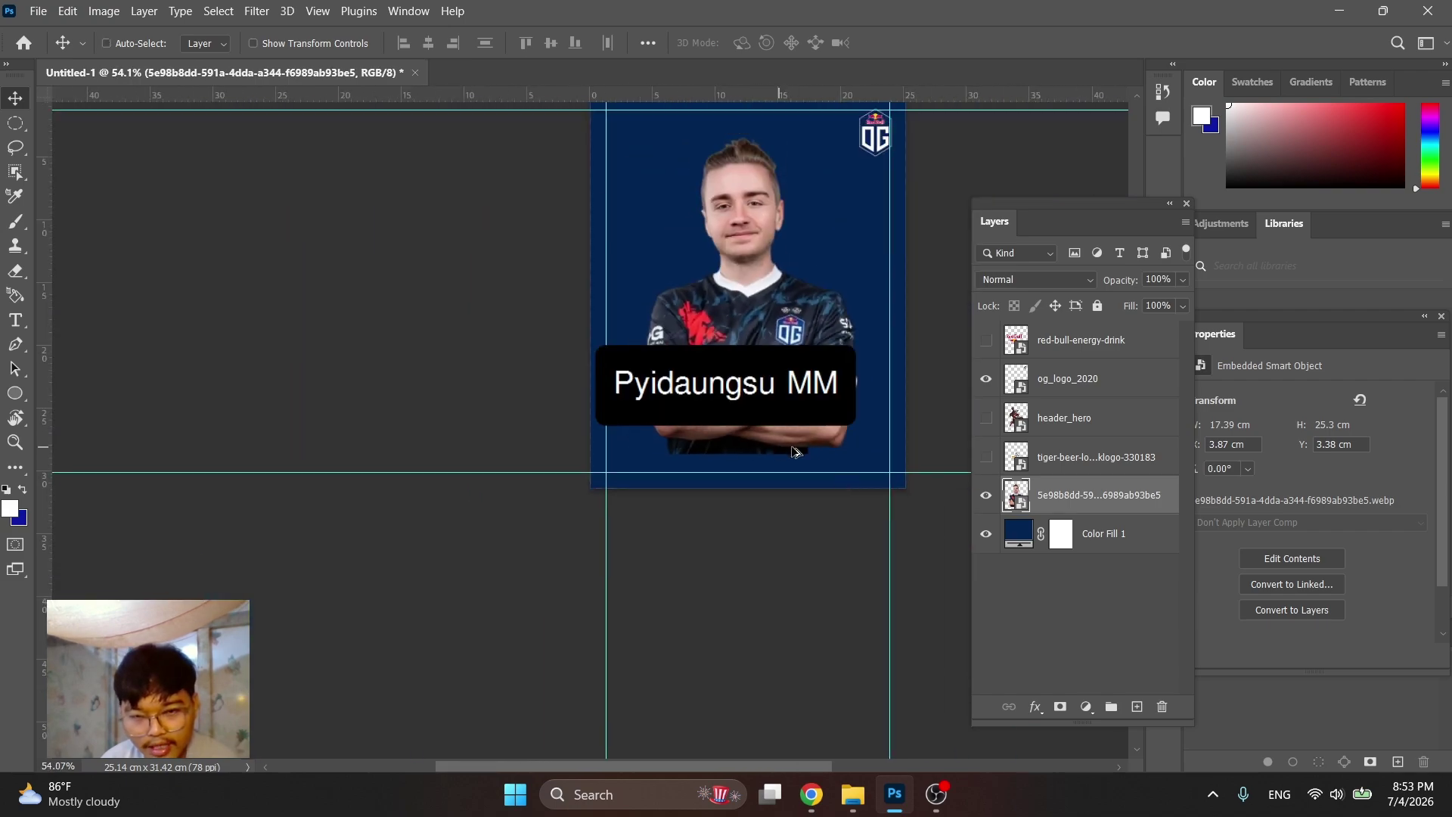
Exit the background keyboard-layout utility that offers Pyidaungsu MM and return to the poster
left_click(1214, 793)
right_click(1214, 746)
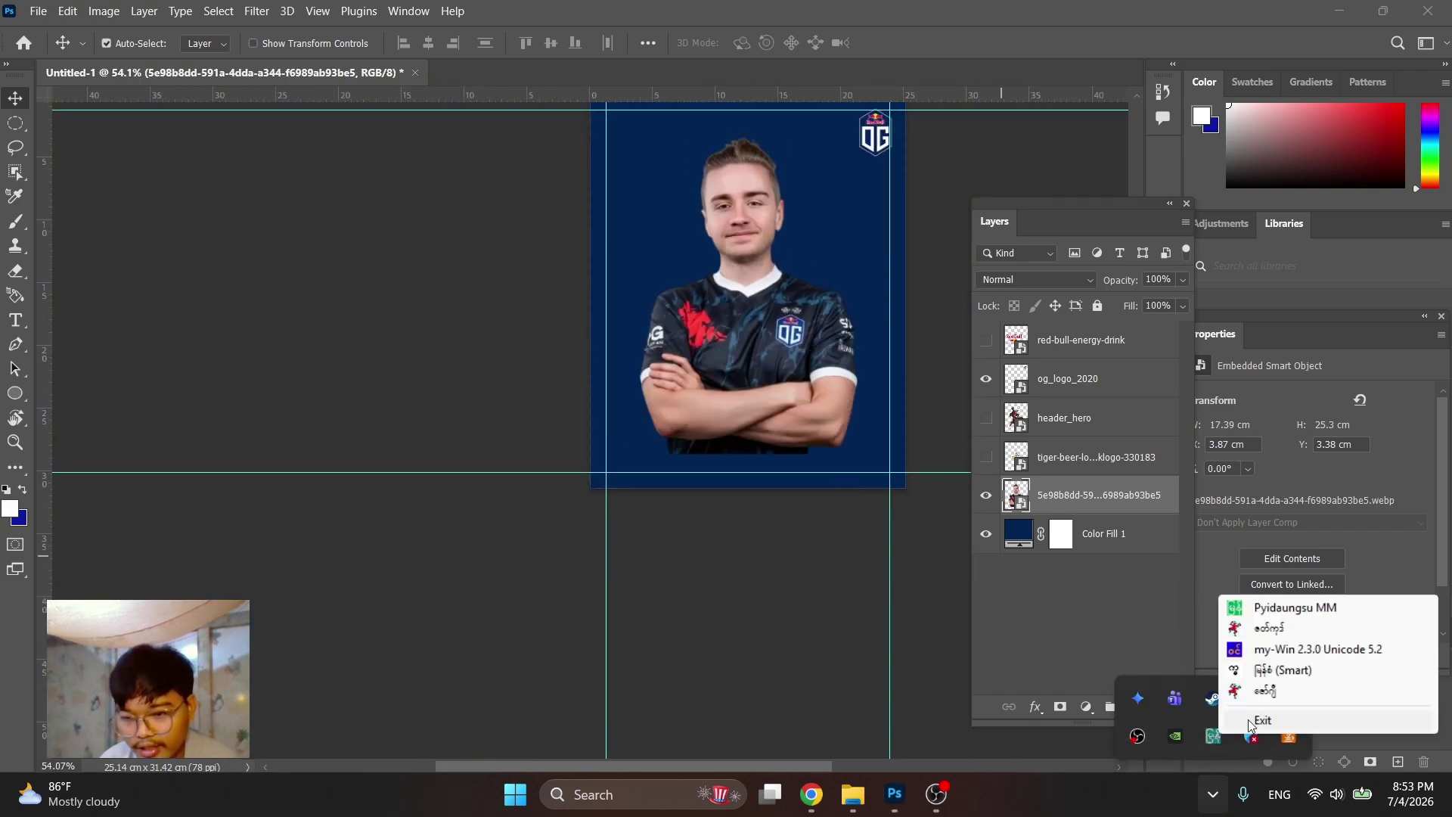
left_click(1229, 732)
left_click(715, 412)
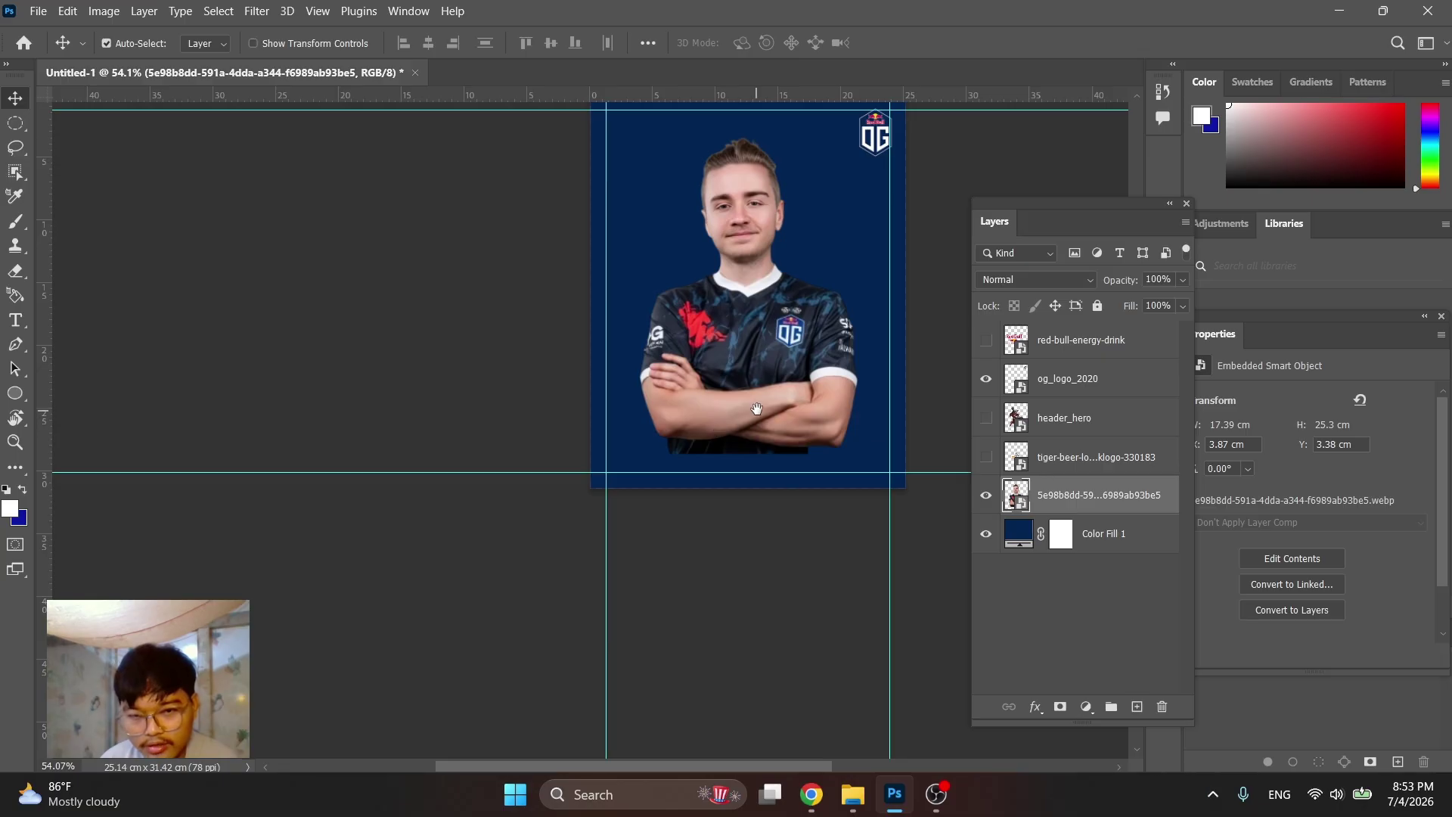
Add a layer mask to the player photo and fade out its lower edge with a soft Eraser of about 769 px
left_click_drag(757, 408, 718, 489)
left_click(1060, 707)
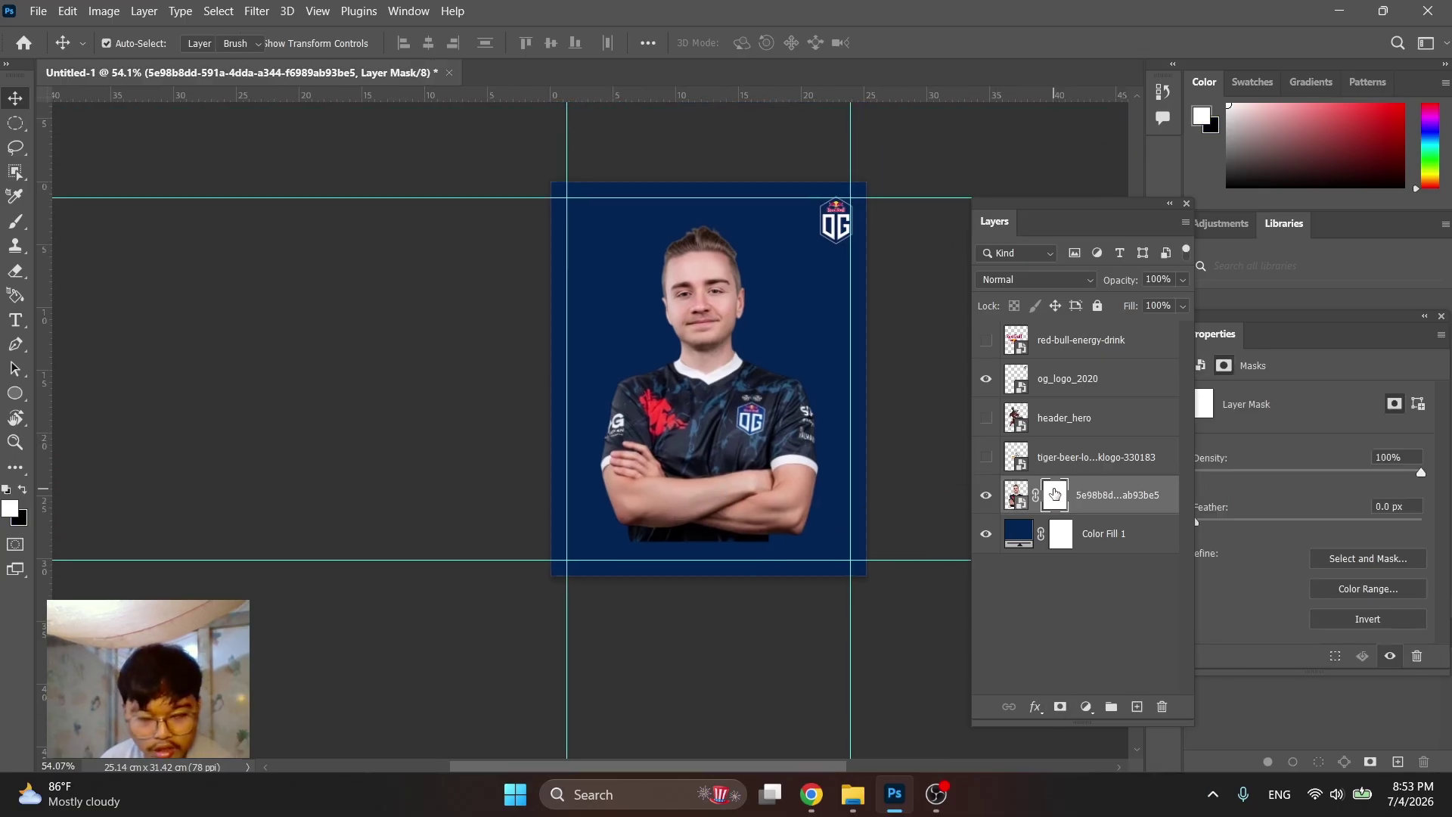
key("e")
right_click(739, 633, "alt")
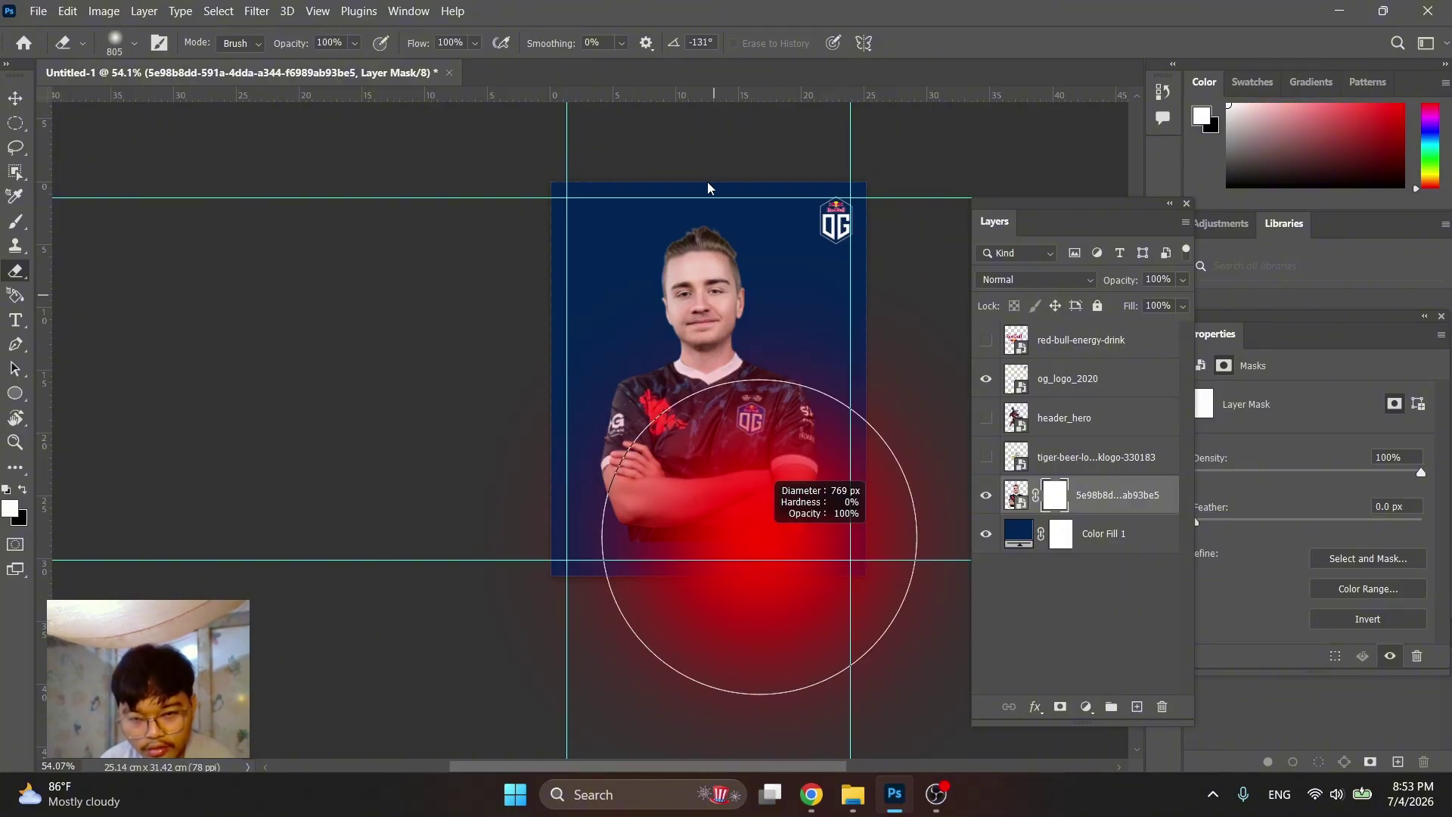
left_click_drag(762, 656, 340, 681)
left_click_drag(655, 615, 708, 568)
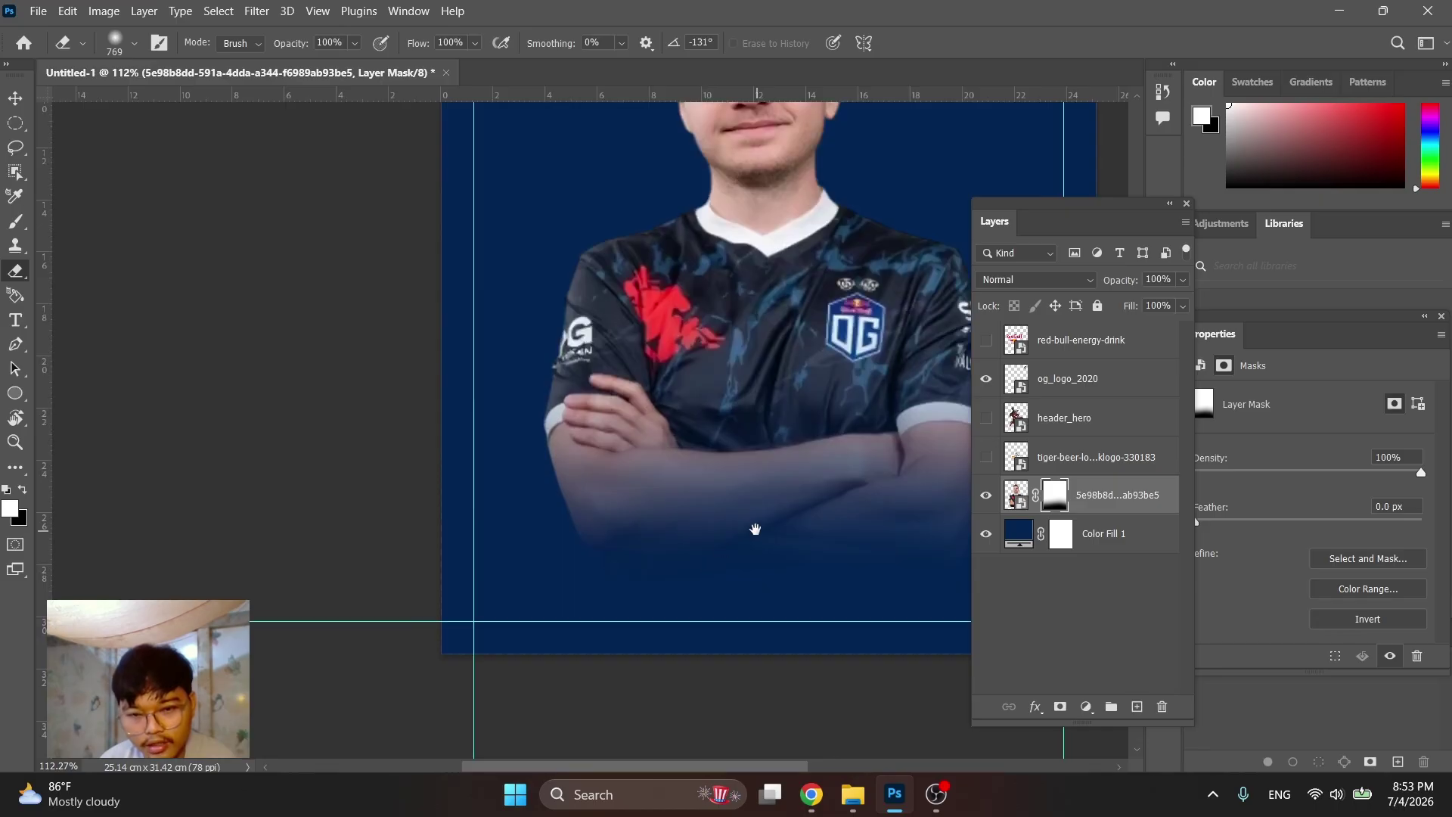
left_click_drag(755, 525, 651, 467)
scroll(651, 466, "down", 5)
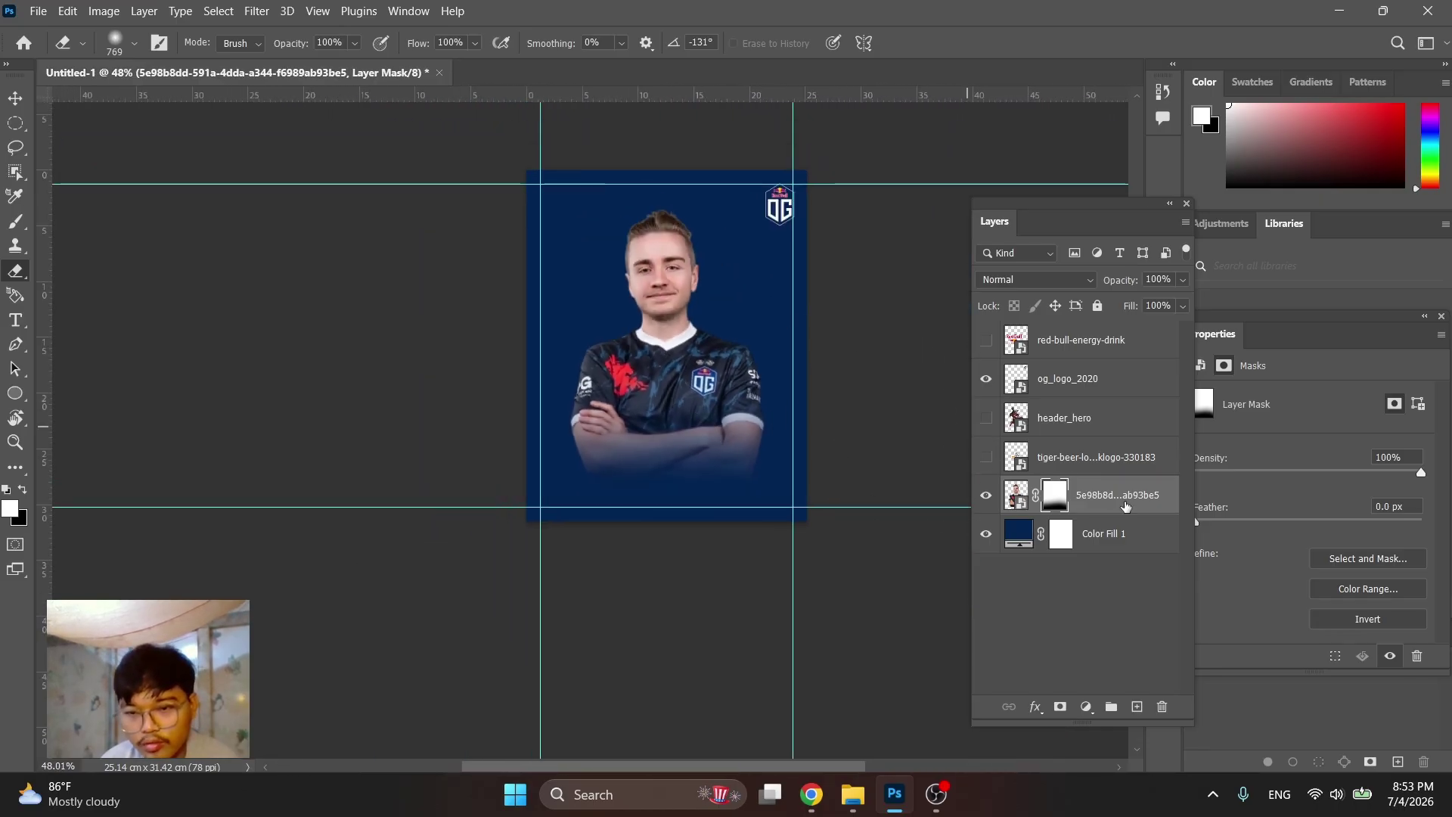
Add a Hue/Saturation adjustment clipped to the player photo and set its saturation to +23
left_click(1017, 496)
left_click(1086, 707)
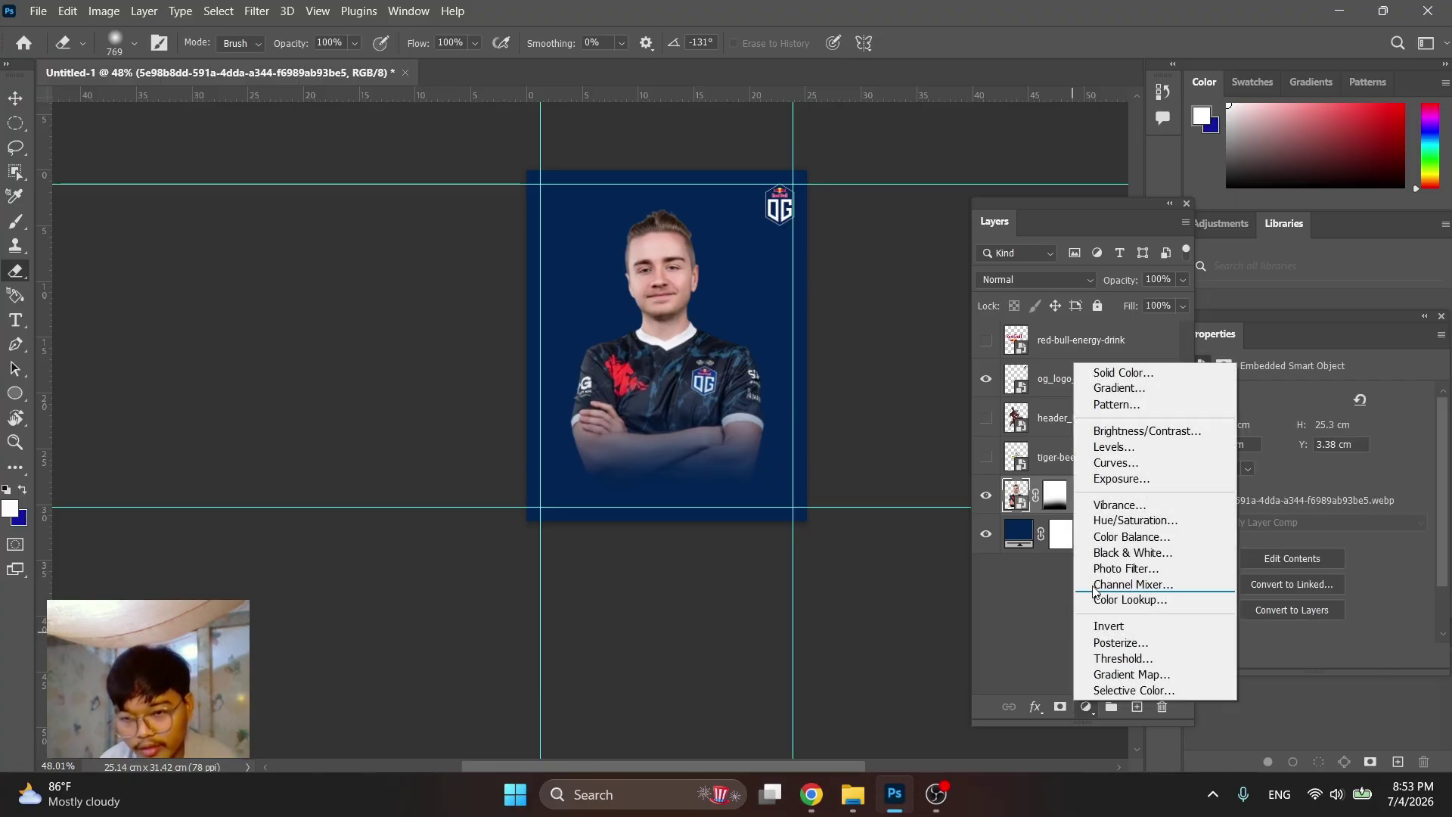
left_click(1109, 516)
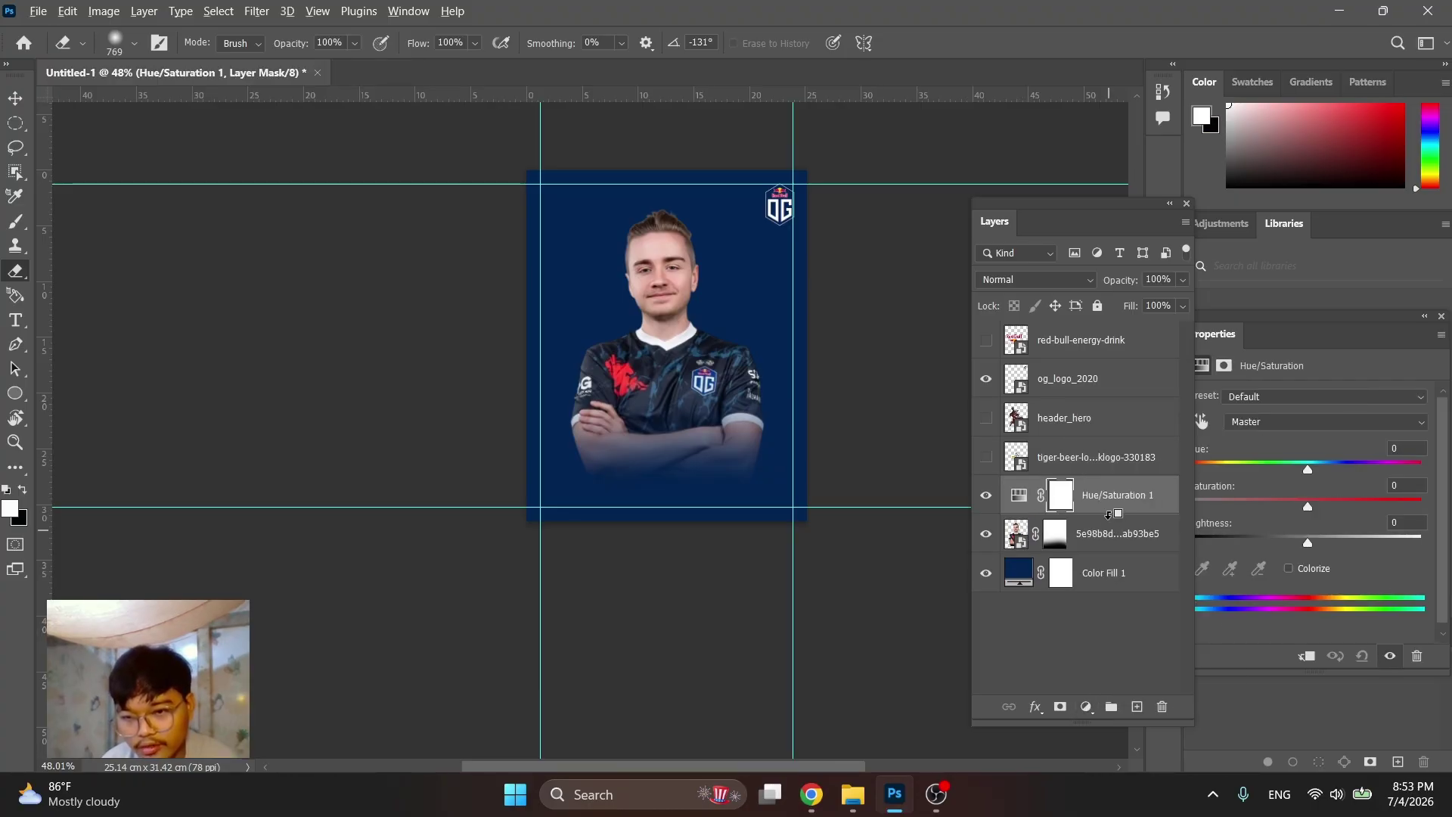
left_click(1109, 516, "alt")
left_click_drag(1307, 506, 1324, 506)
scroll(688, 252, "up", 2)
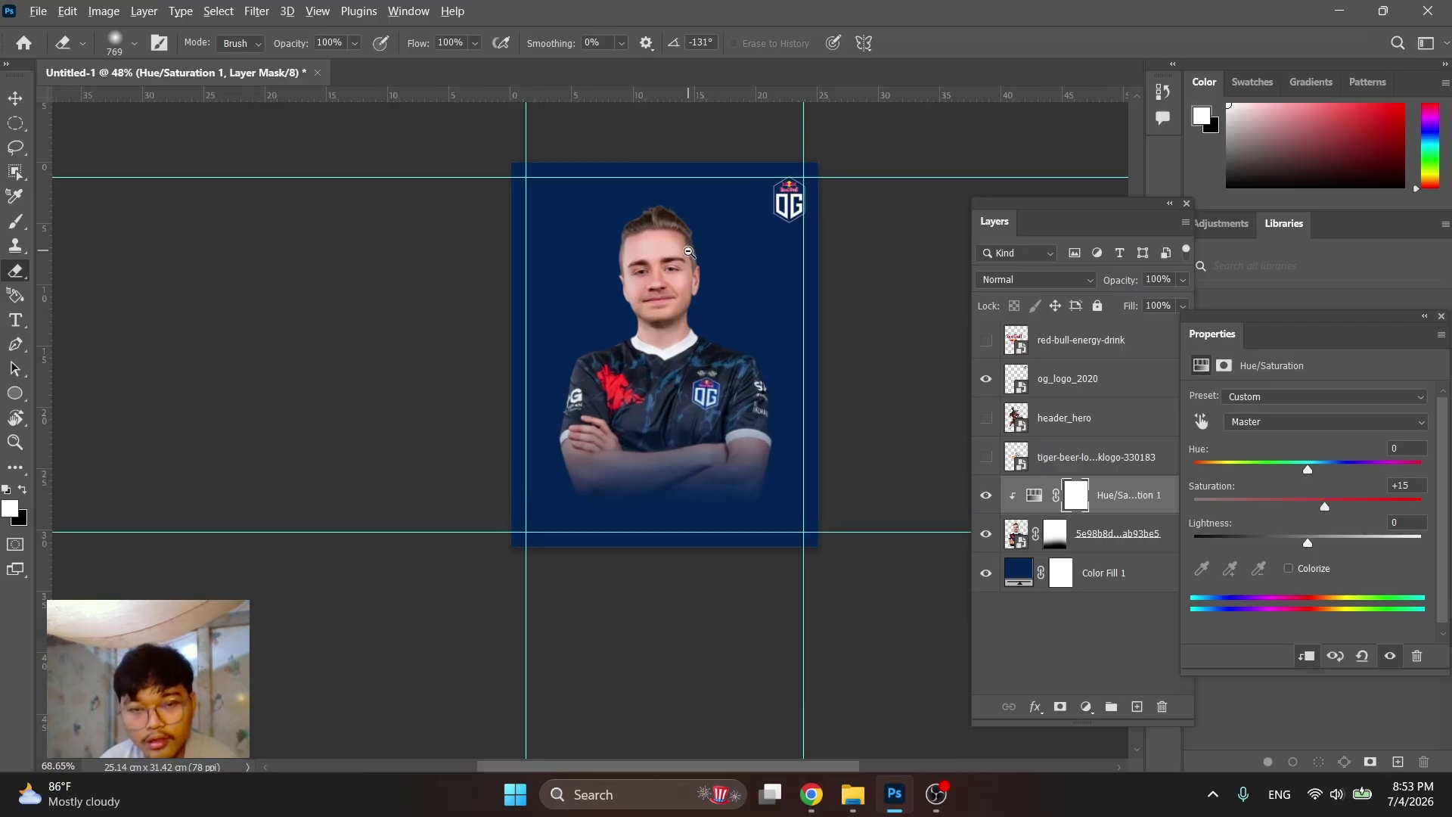
scroll(688, 251, "up", 2)
mouse_move(1328, 507)
left_mouse_down()
mouse_move(1291, 514)
mouse_move(1328, 508)
left_mouse_up()
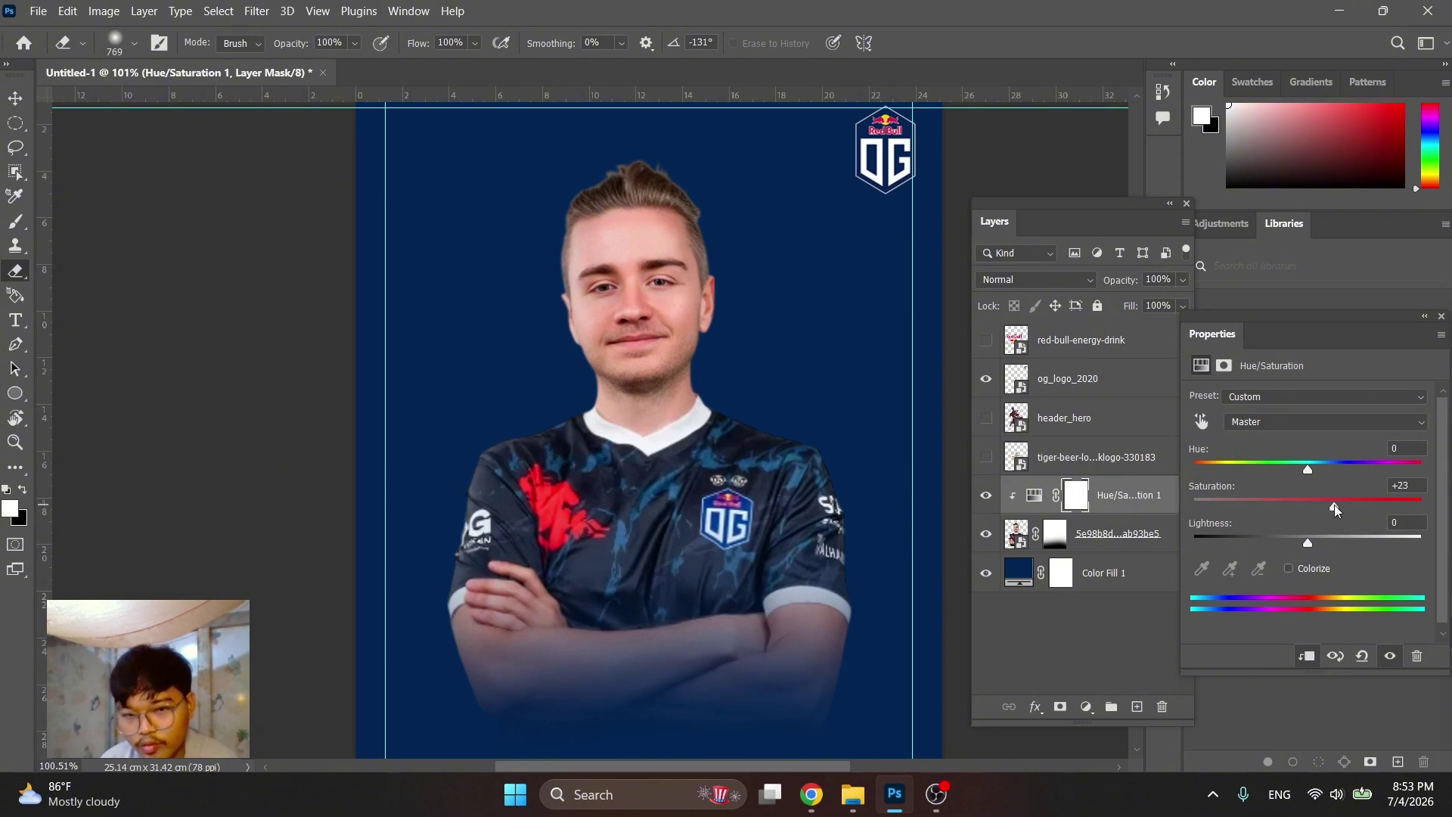
Add a Vibrance adjustment clipped to the player photo and set its vibrance to +26
left_click(1088, 705)
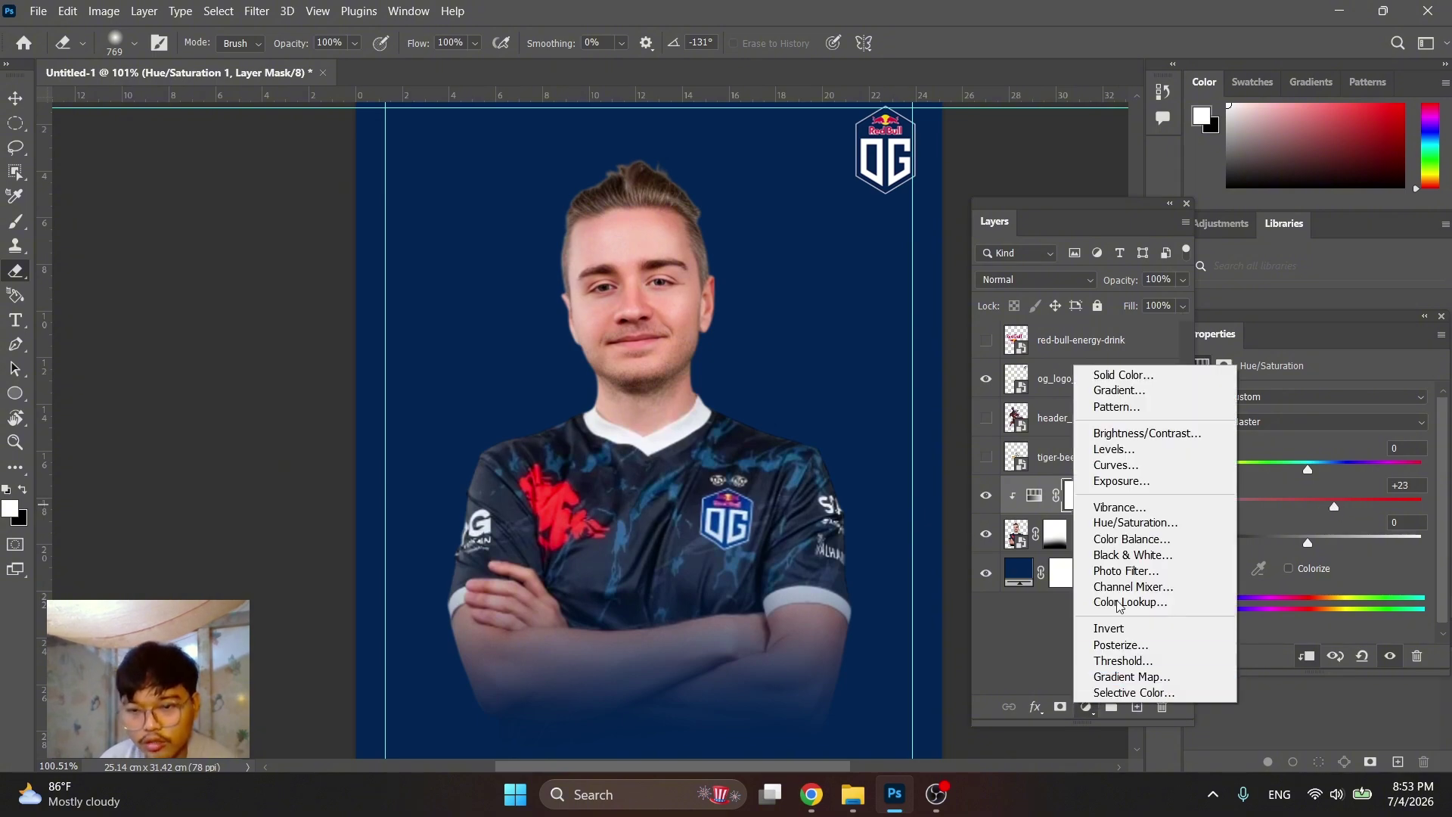
left_click(1126, 509)
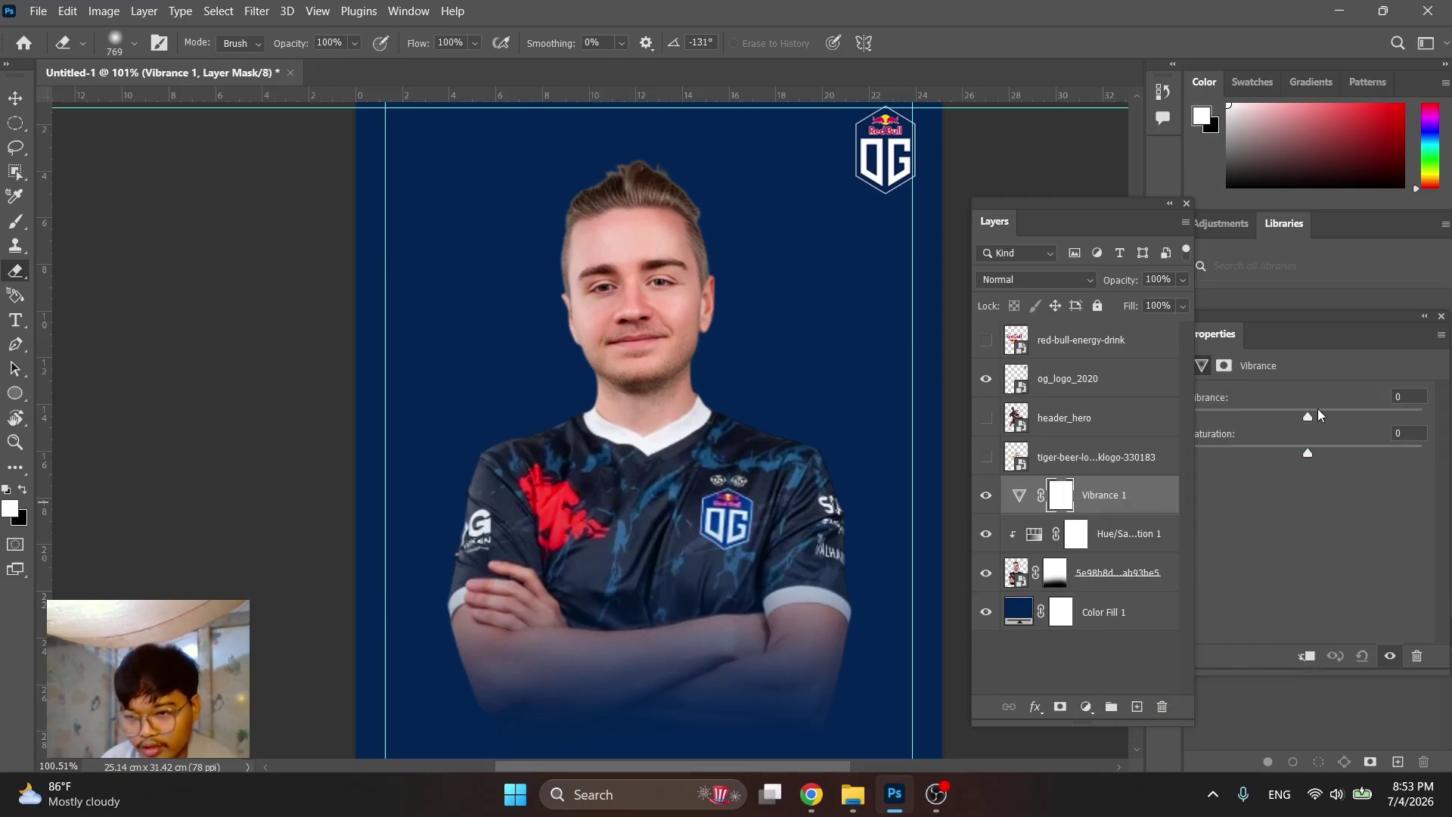
mouse_move(1318, 415)
left_mouse_down()
mouse_move(1267, 429)
mouse_move(1322, 418)
left_mouse_up()
left_click(1088, 511, "alt")
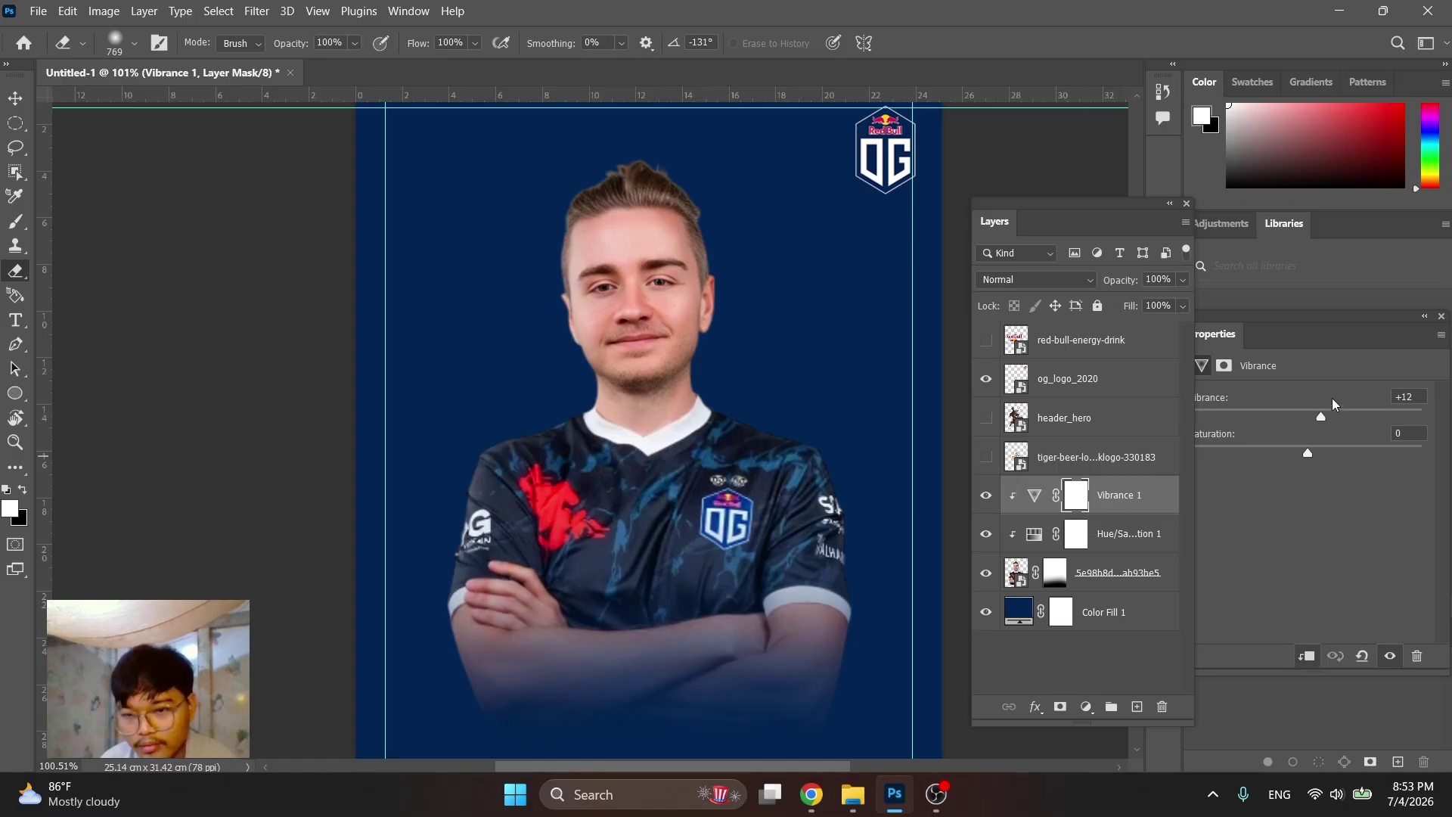
left_click_drag(1380, 416, 1340, 421)
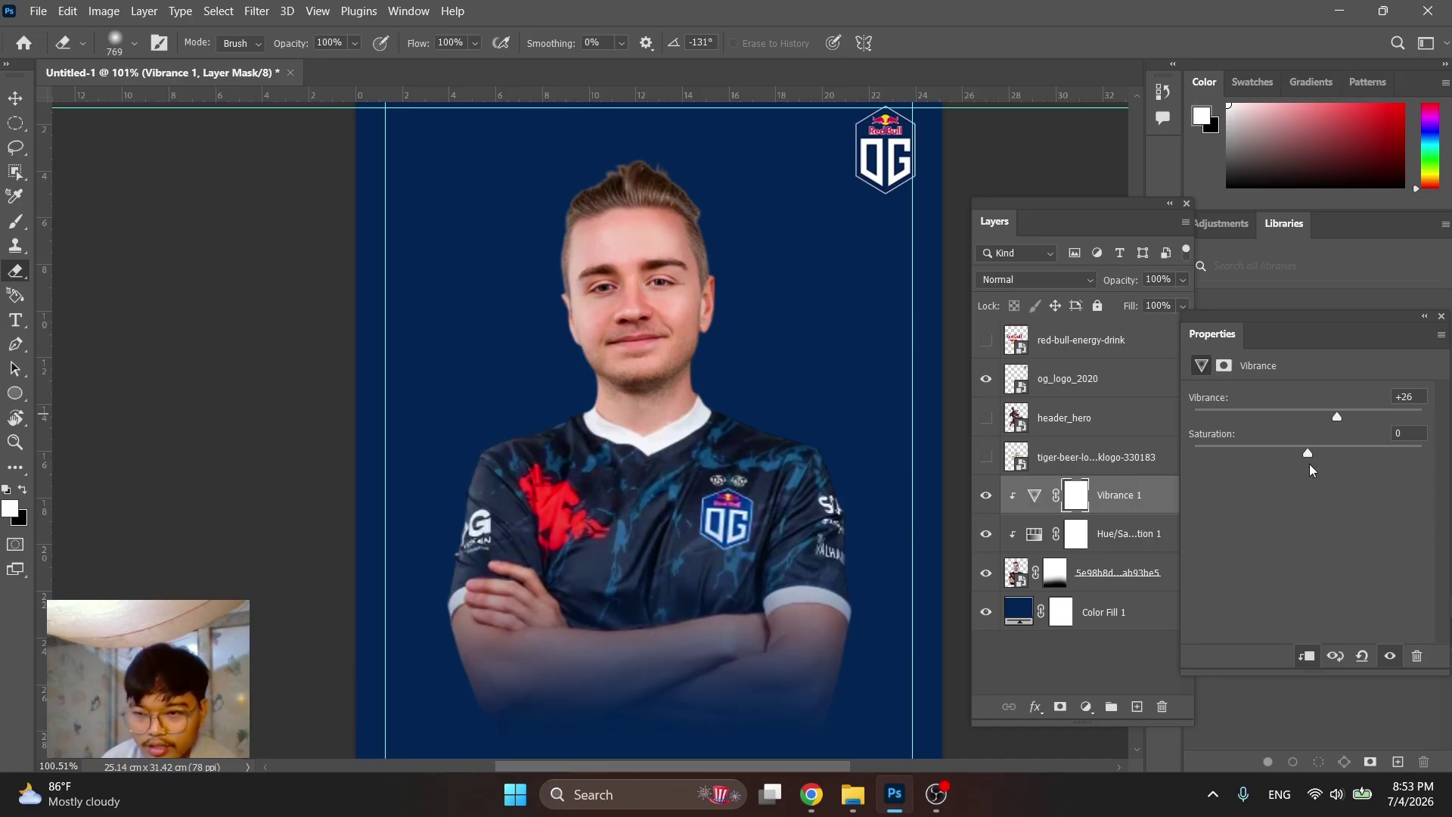
Try a saturation of +28 in the Vibrance adjustment, check the jersey colours and settle on +6
left_click_drag(1310, 452, 1340, 452)
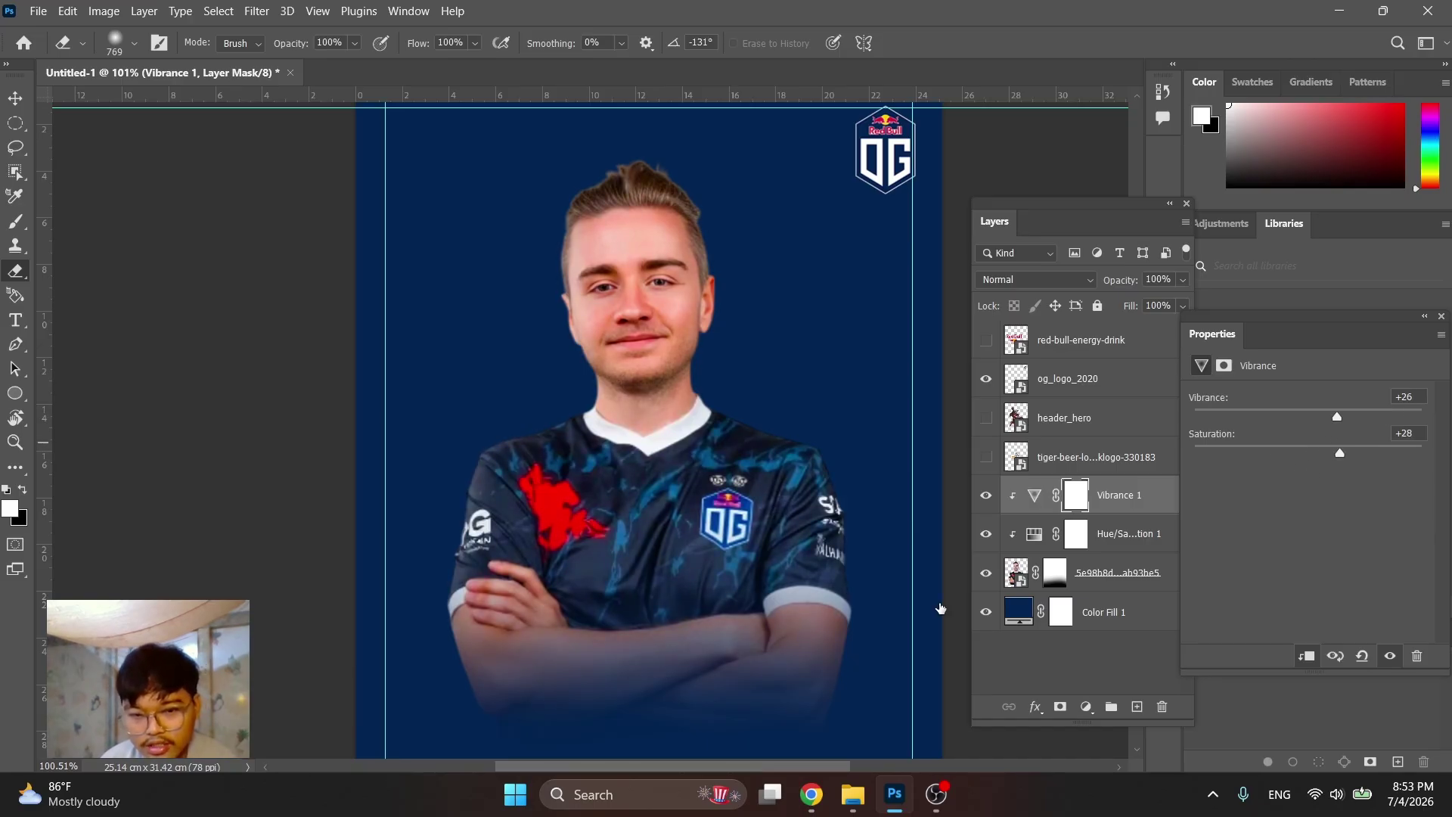
scroll(532, 642, "up", 3)
scroll(639, 581, "down", 2)
right_click(639, 581, "alt")
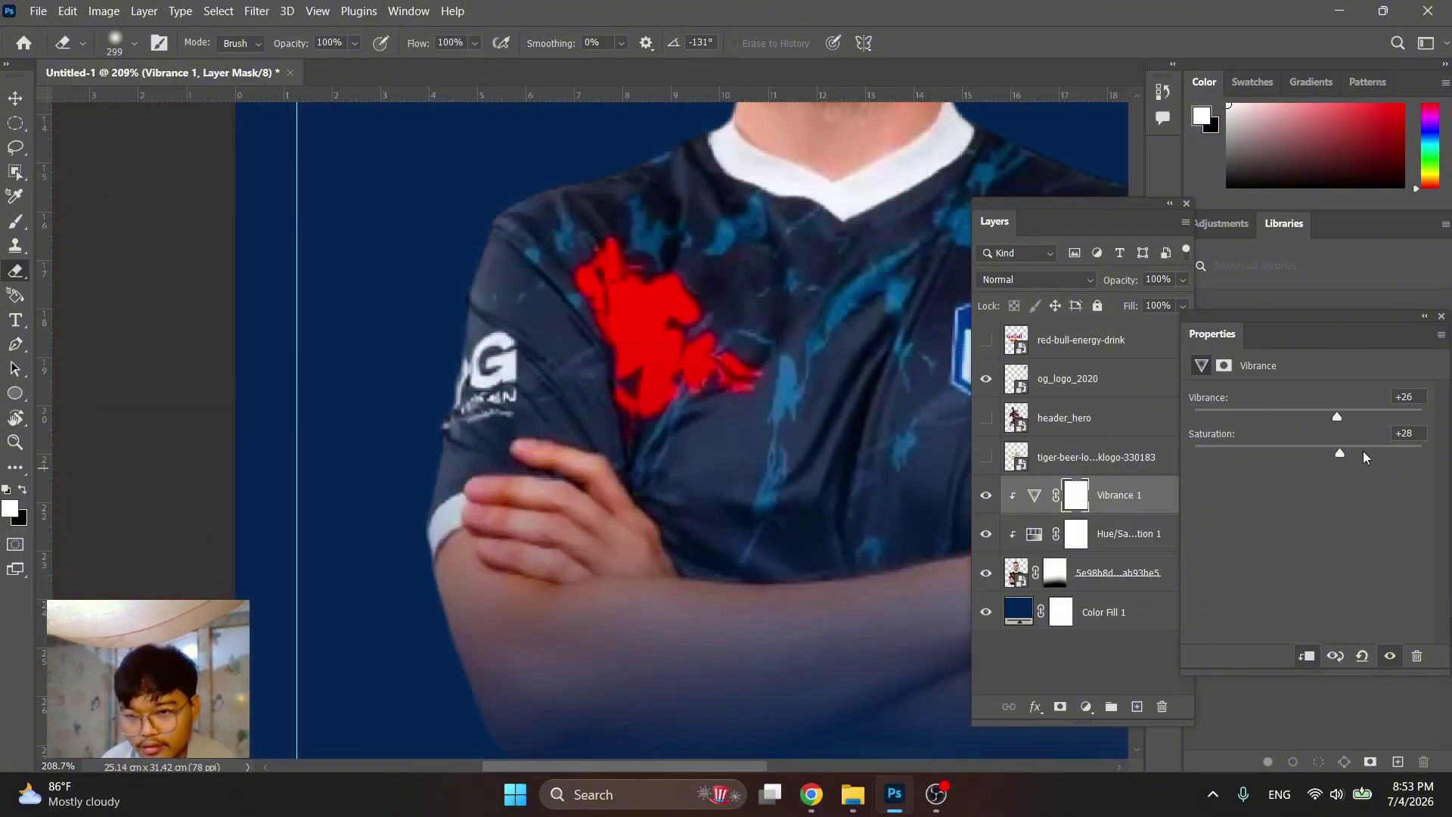
left_click_drag(1340, 453, 1315, 455)
scroll(633, 486, "down", 5)
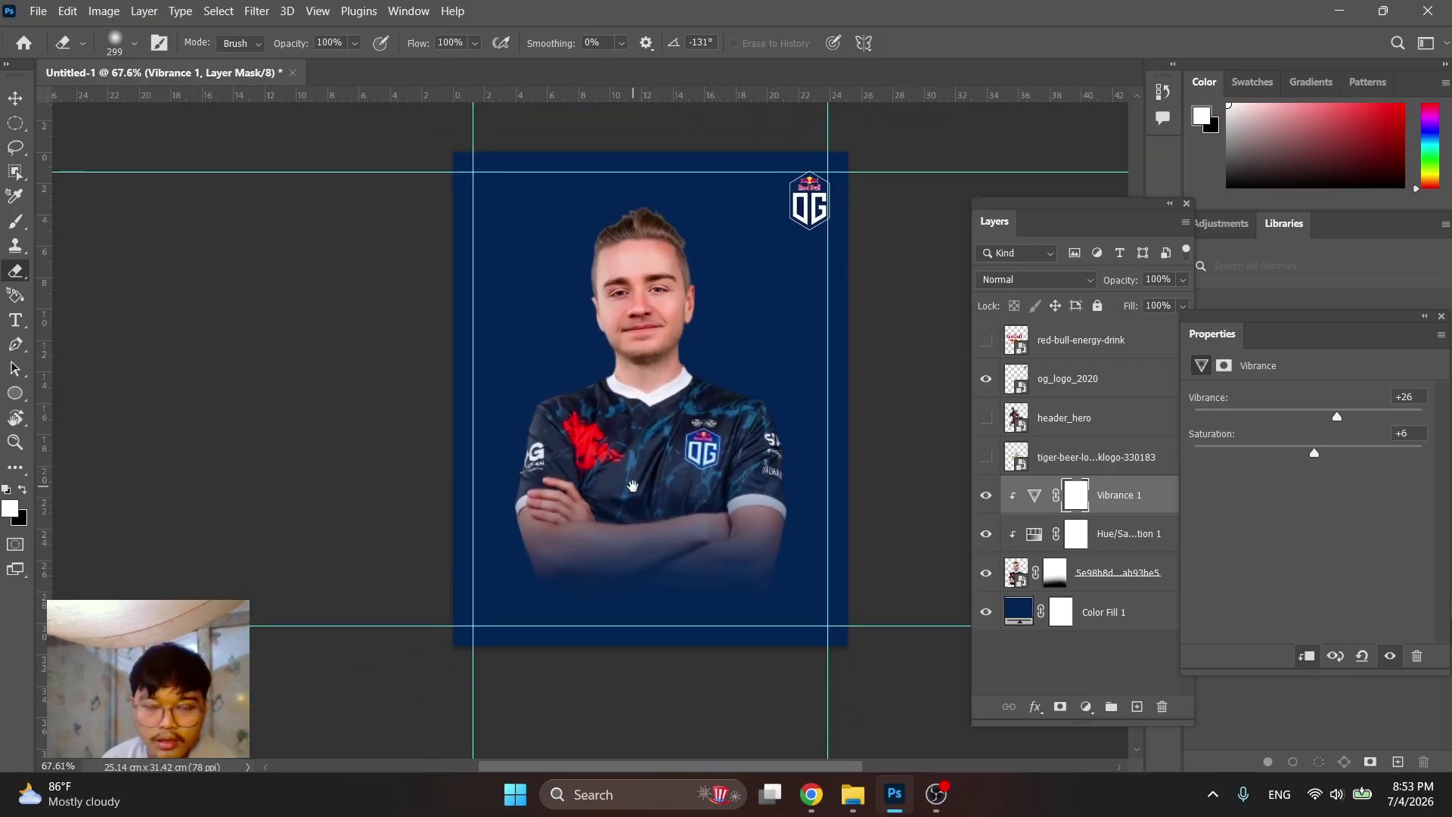
Compare the player photo with and without the Hue/Saturation and Vibrance adjustments by hiding and reshowing both layers
left_click(985, 534)
left_click(985, 494)
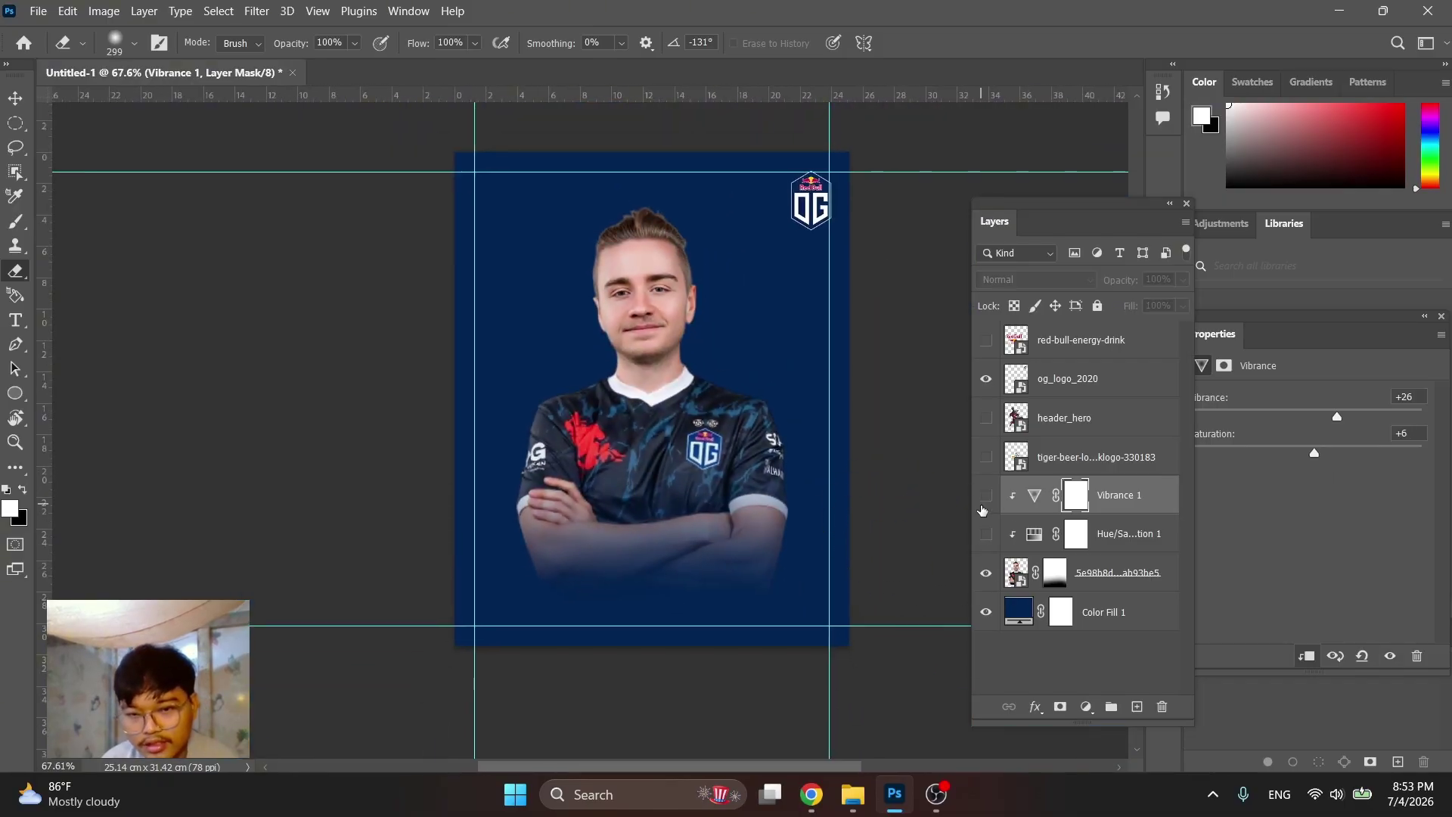
left_click(986, 495)
left_click(987, 533)
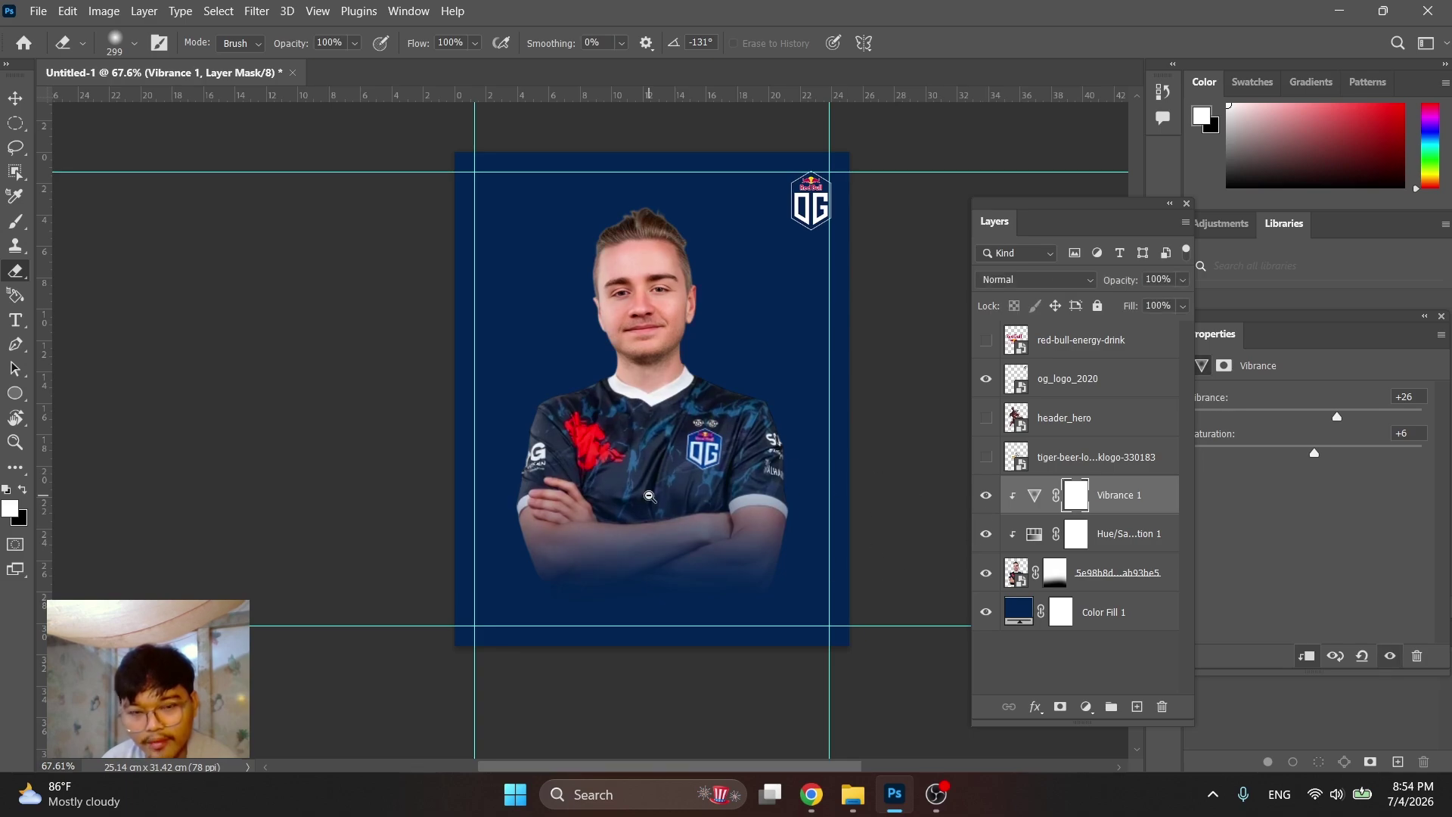
scroll(649, 496, "up", 1)
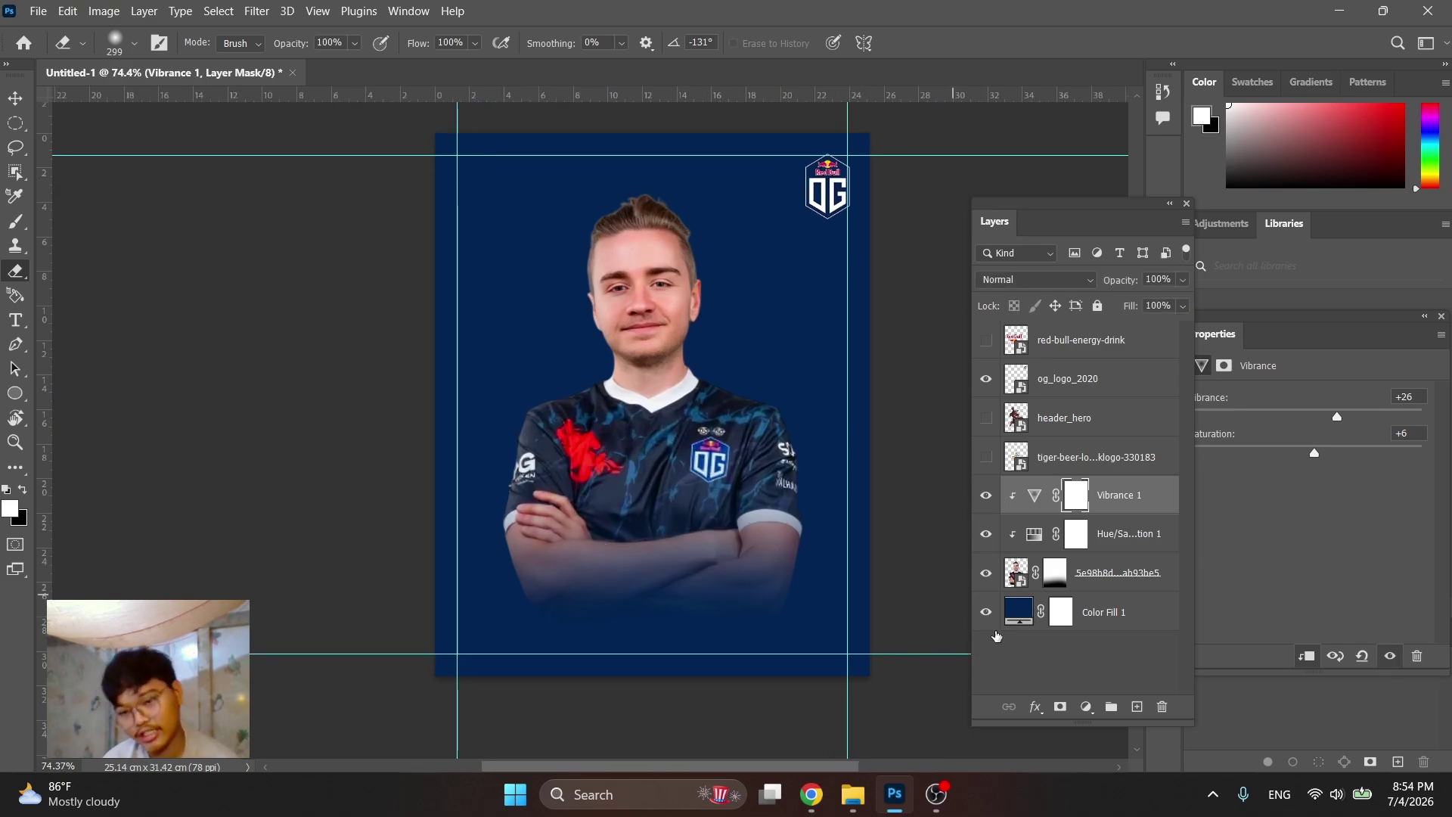
Add a Curves adjustment above the Vibrance layer and clip it to the player photo
left_click(1086, 706)
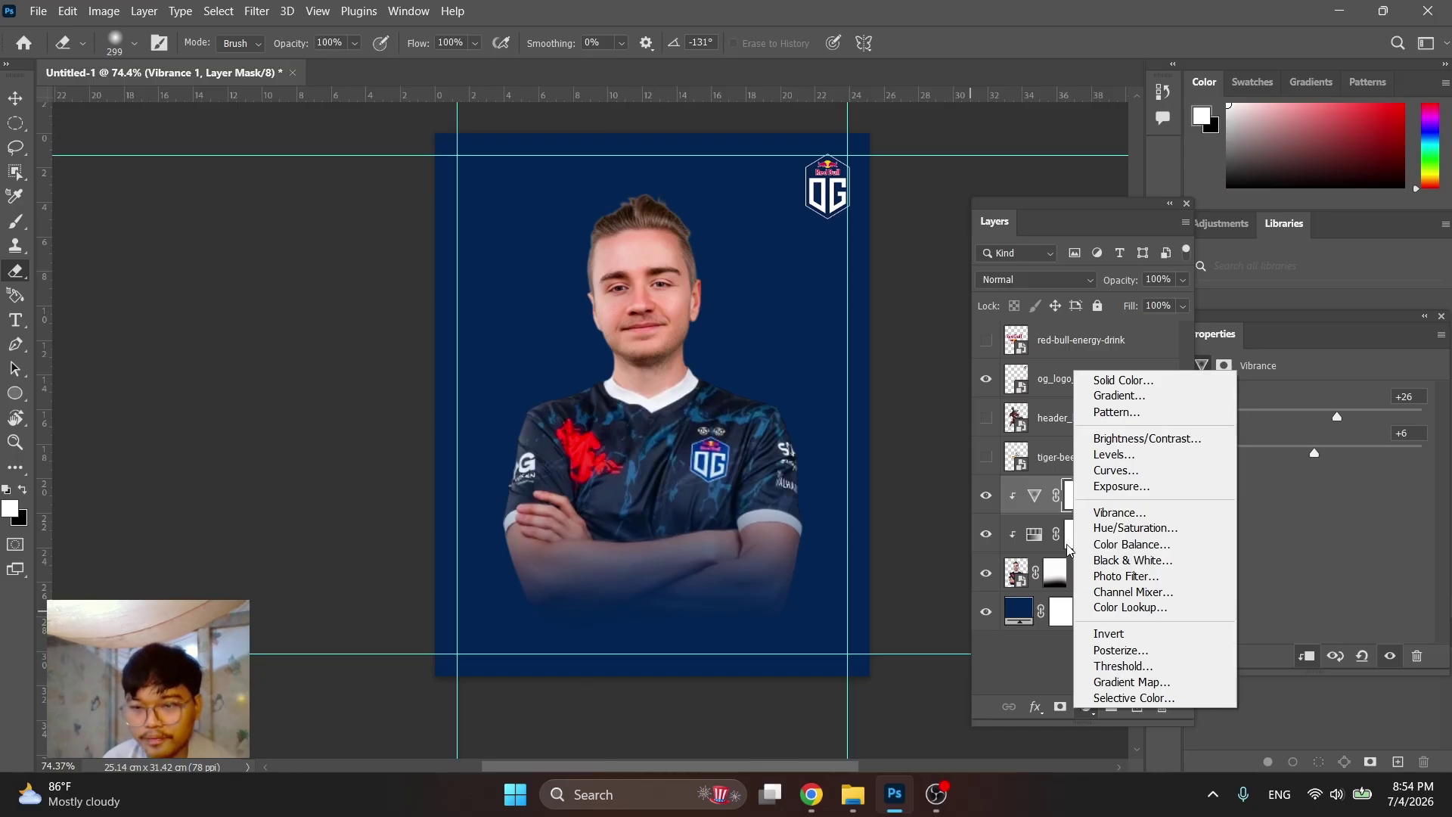
left_click(1106, 477)
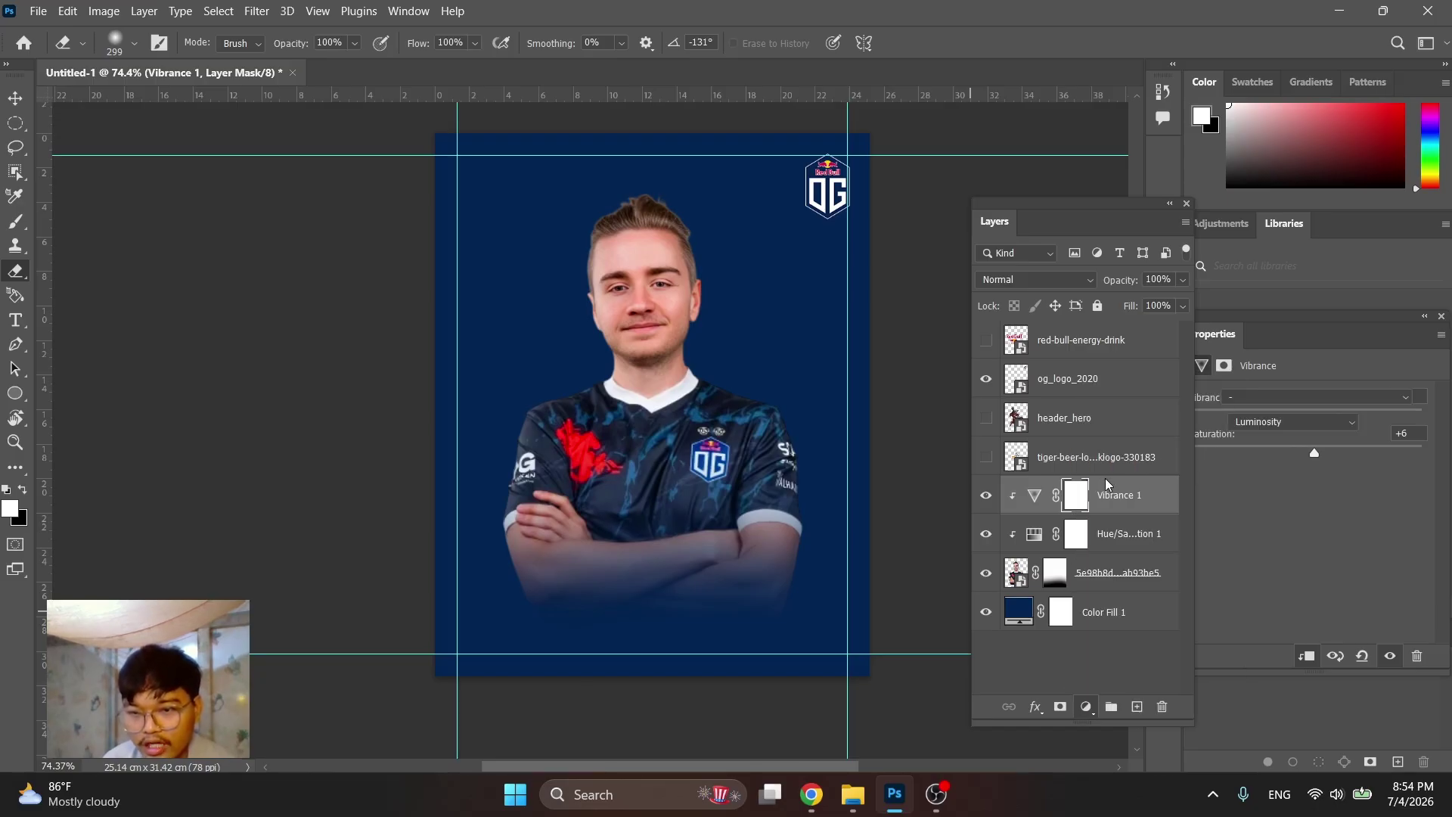
left_click(1106, 509, "alt")
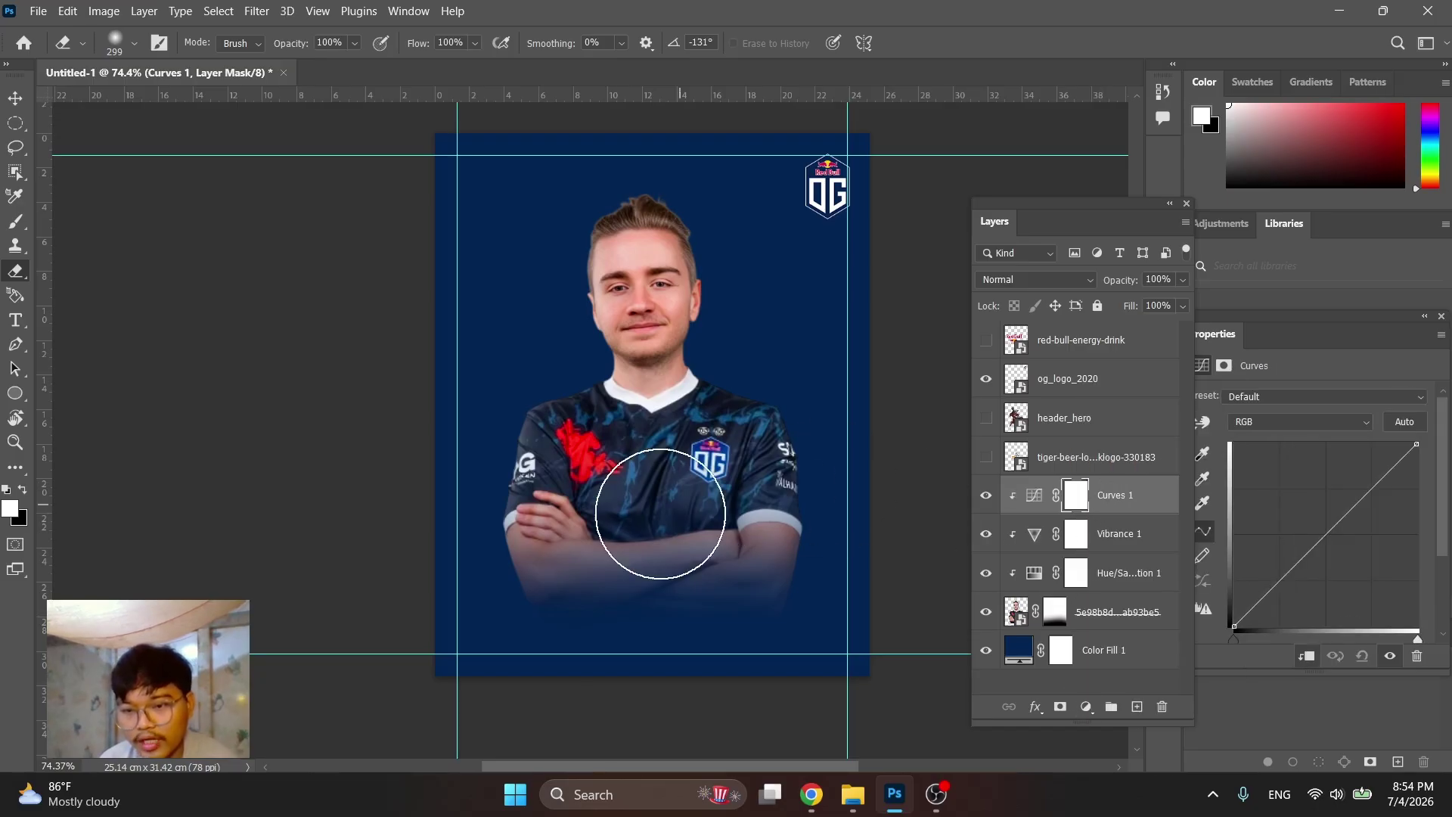
Anchor the RGB curve at its midpoint and add two upper points that lift the photo's highlights slightly
scroll(651, 515, "up", 8)
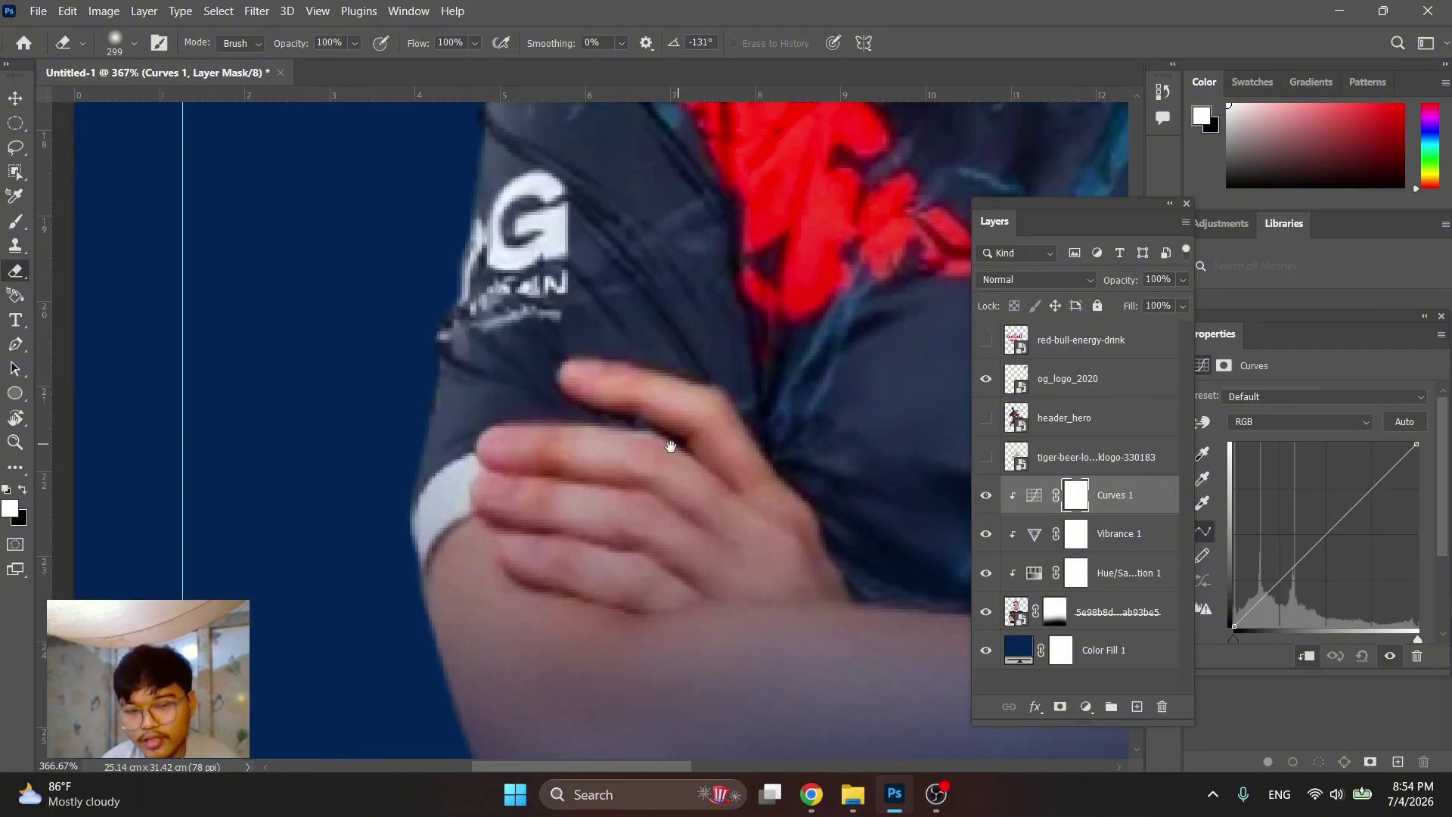
scroll(651, 438, "right", 2)
key("bracketleft")
key("bracketleft")
key("bracketleft")
key("bracketleft")
key("bracketleft")
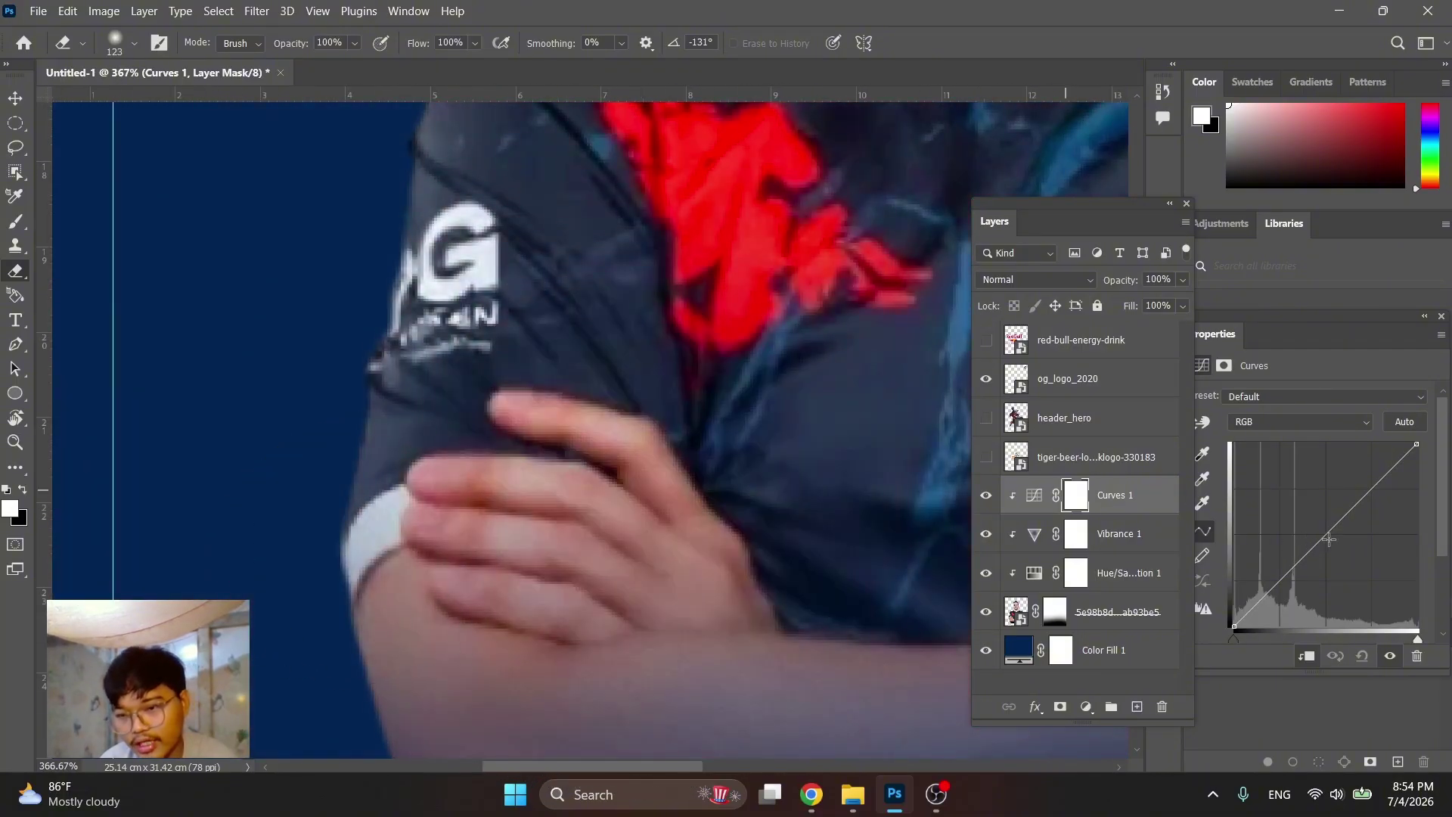
left_click(1328, 533)
left_click_drag(1370, 491, 1391, 467)
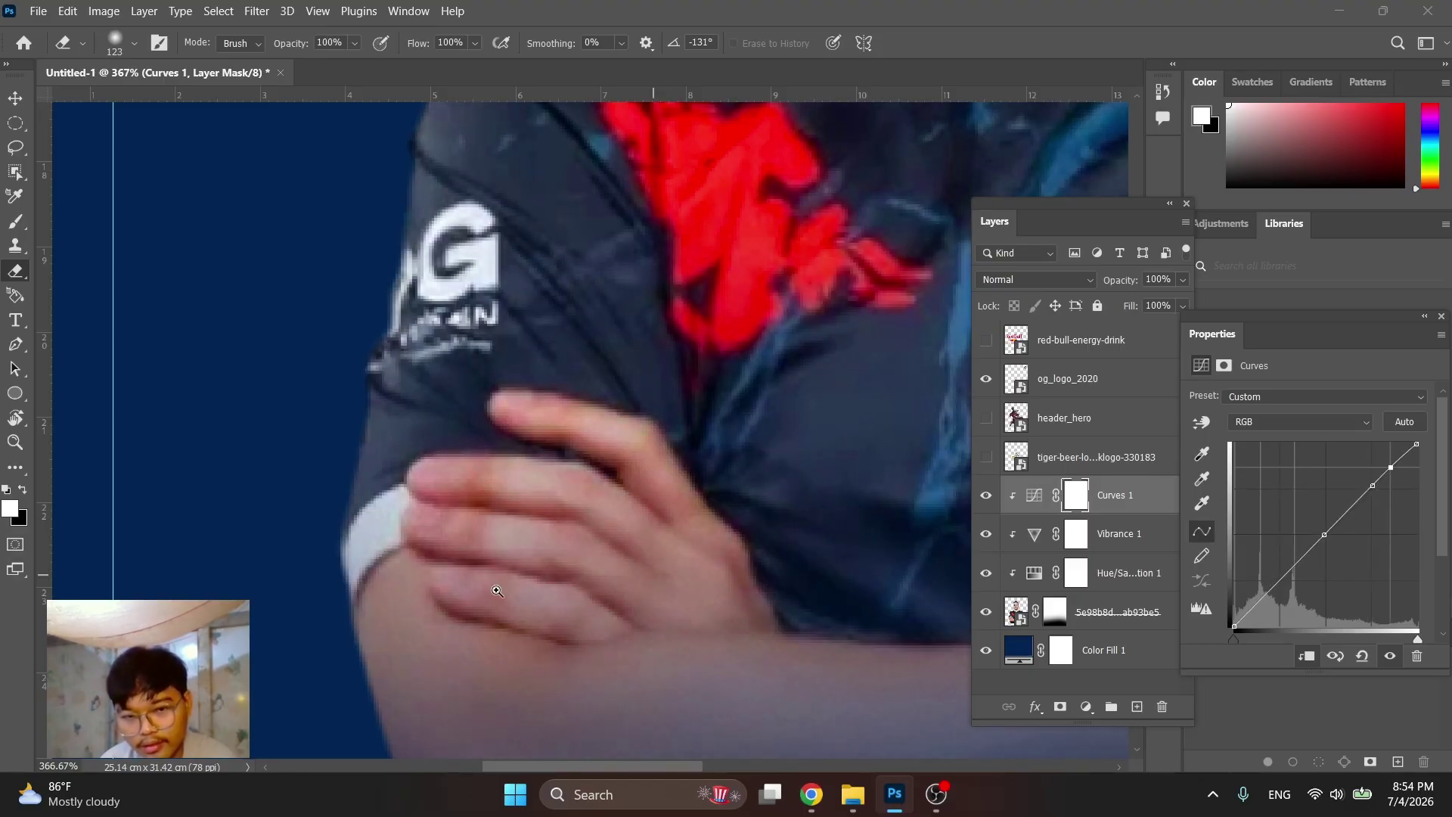
scroll(497, 590, "down", 10)
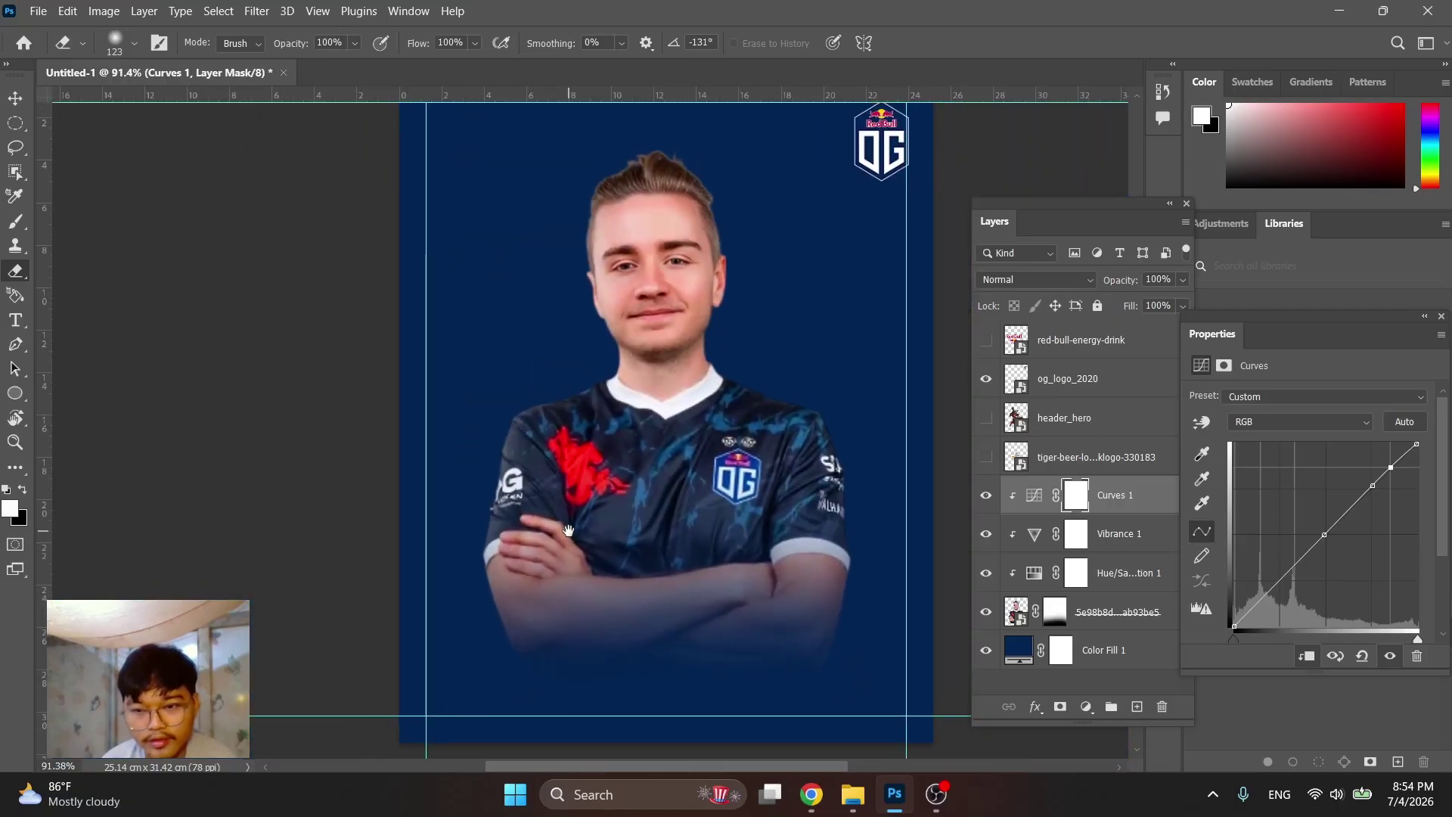
left_click(1325, 533)
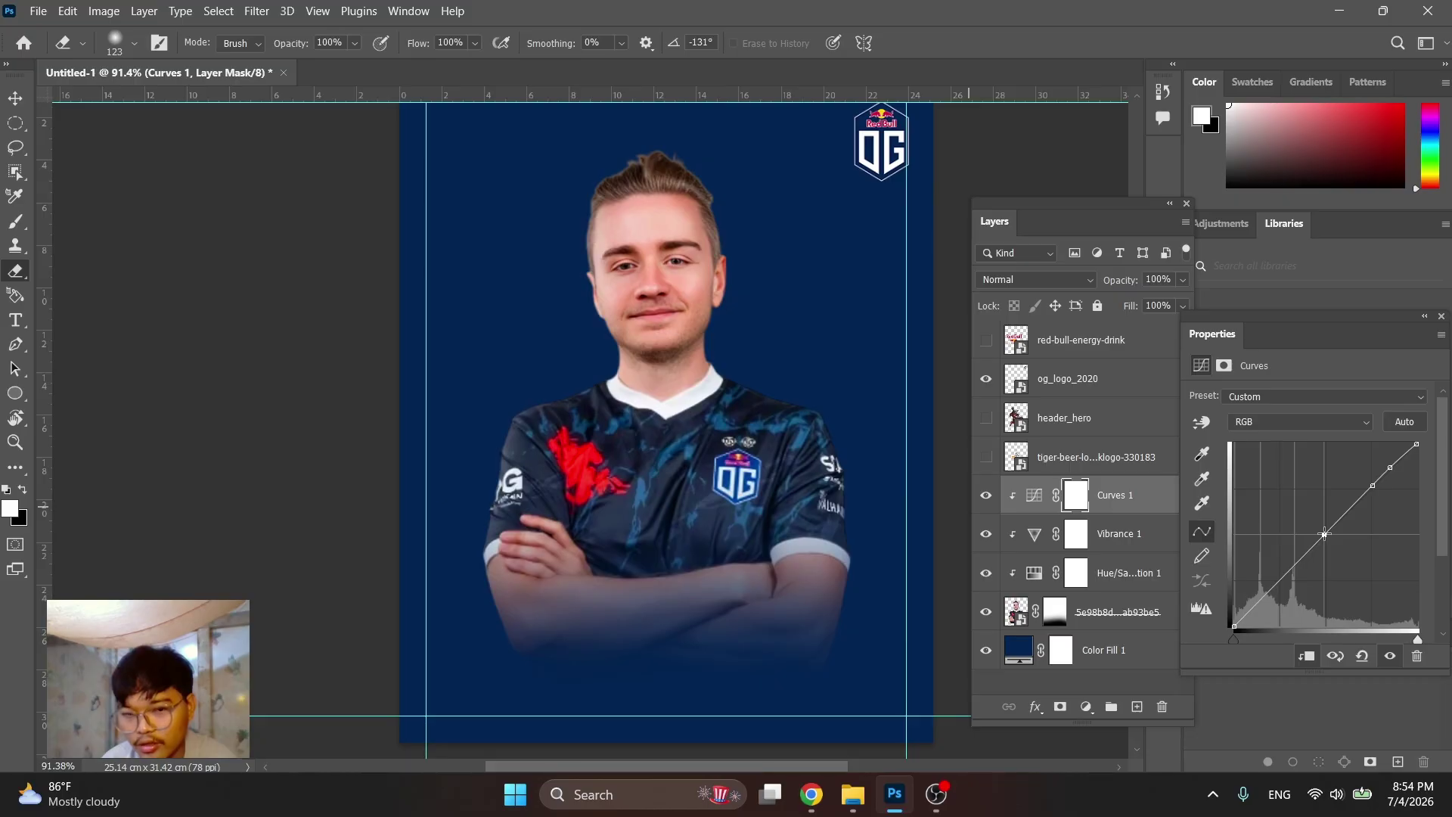
left_click_drag(1277, 587, 1276, 587)
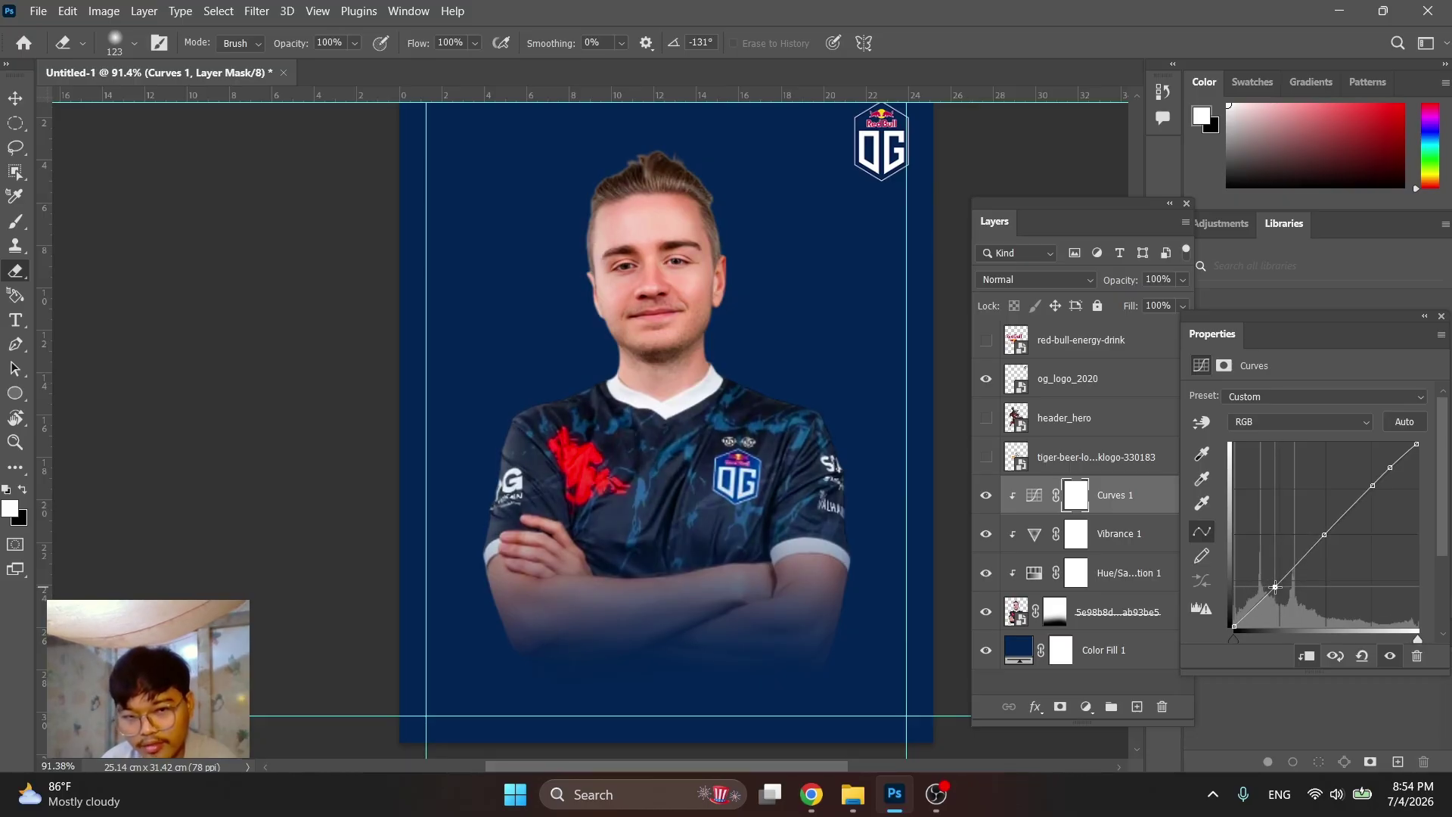
key("Delete")
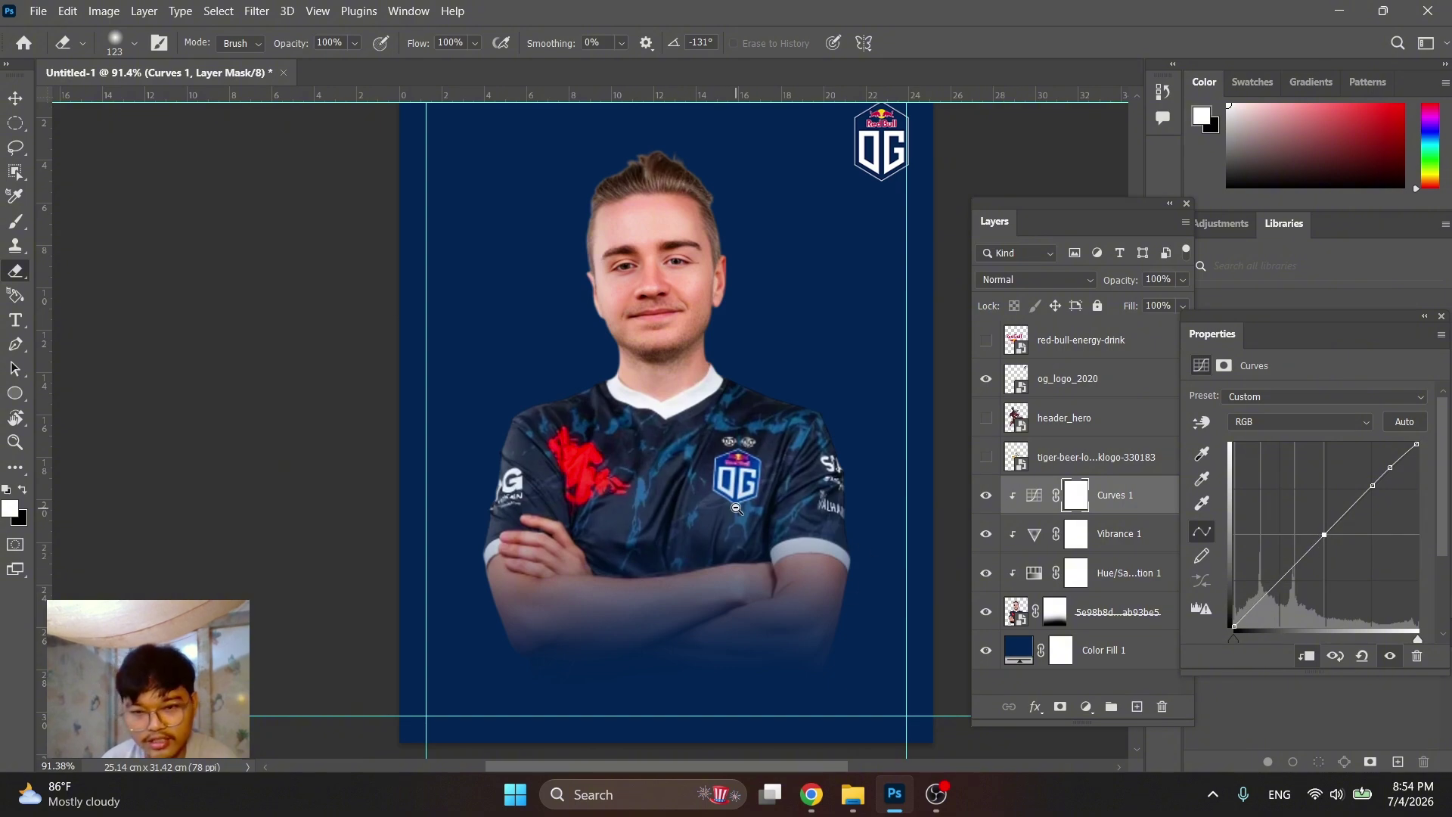
Group the player photo with its Curves, Vibrance and Hue/Saturation layers and name the group "model"
scroll(738, 509, "down", 3)
left_click(1112, 612, "shift")
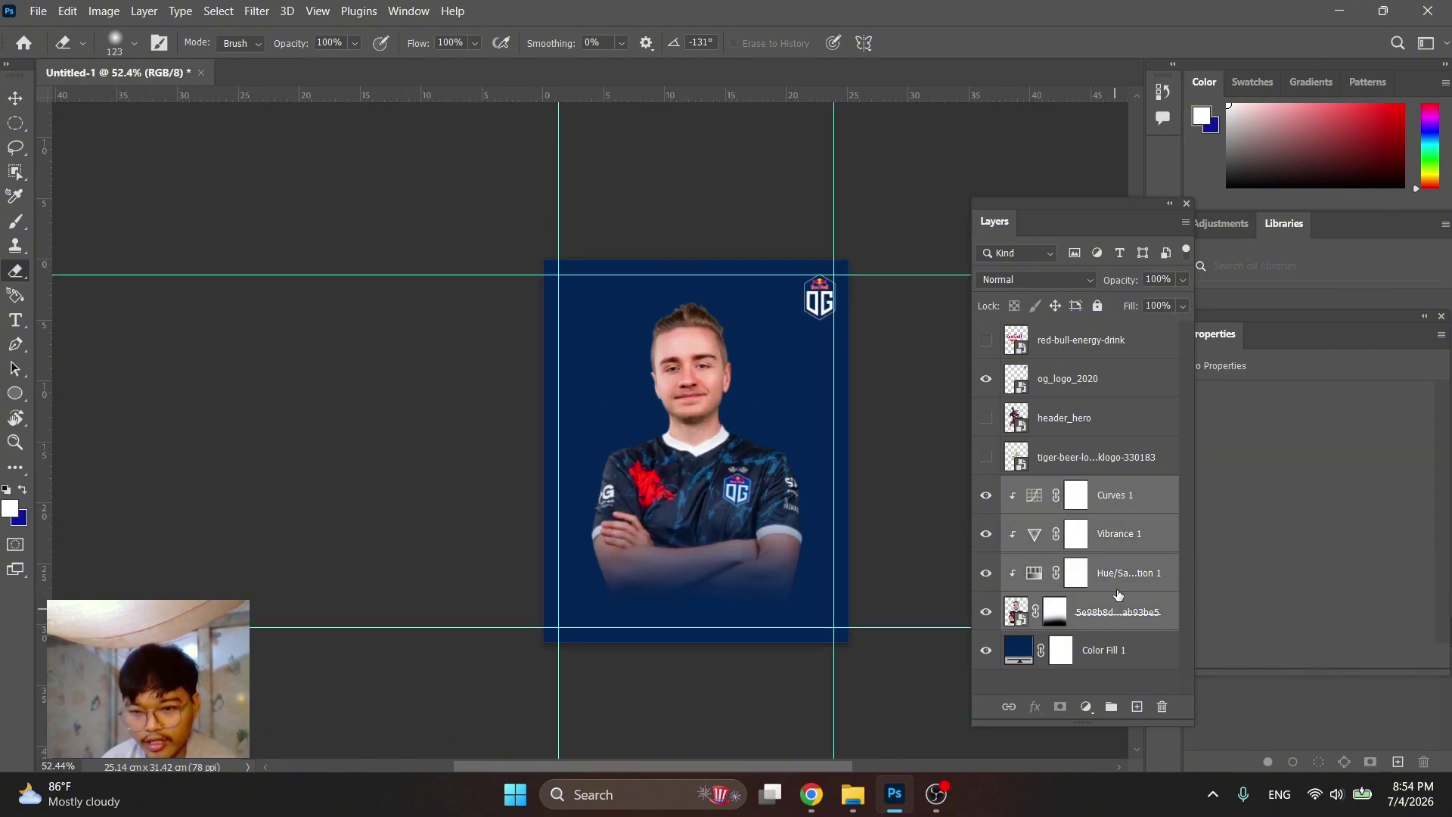
key("ctrl+g")
double_click(1052, 488)
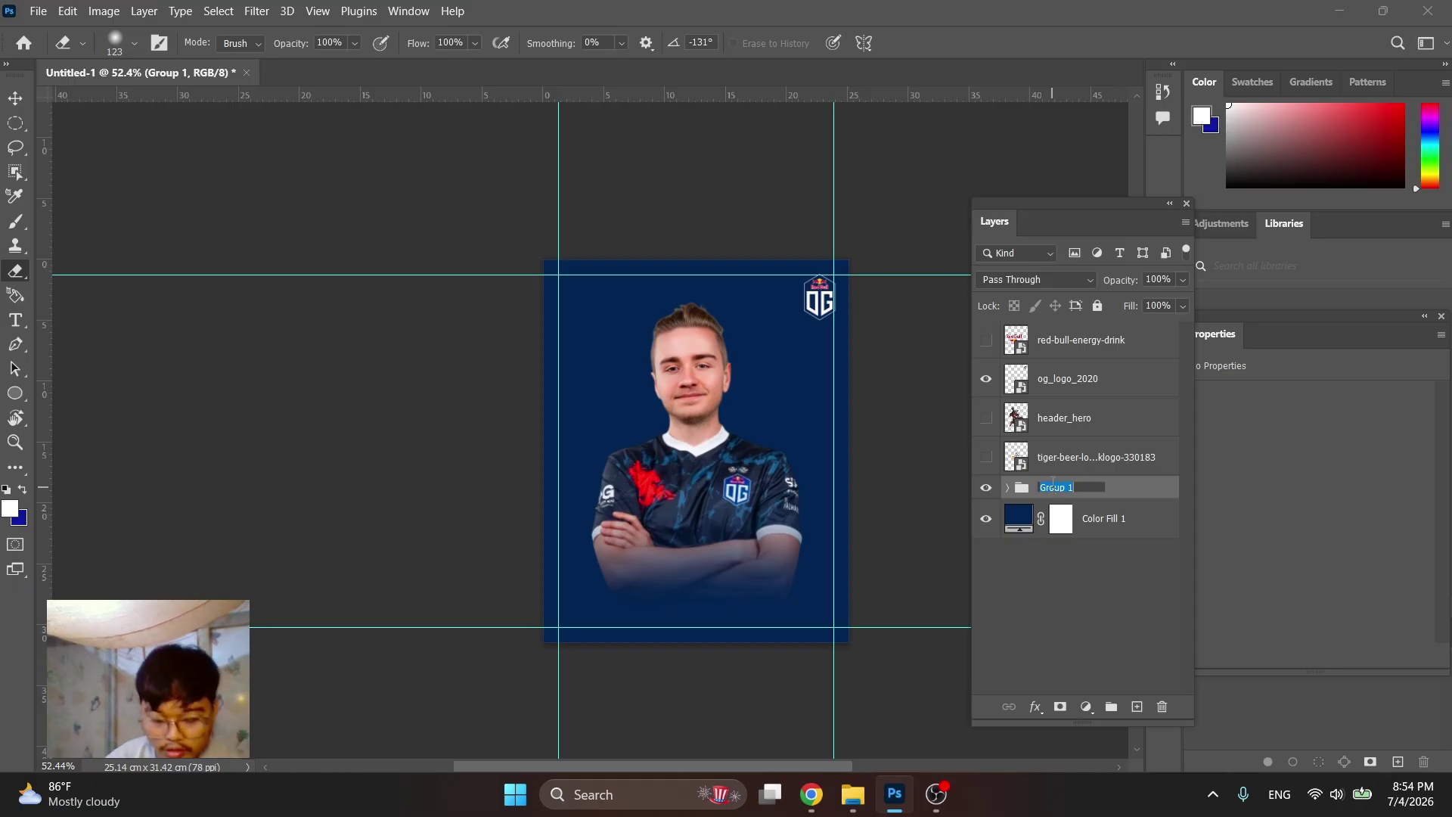
key("Return")
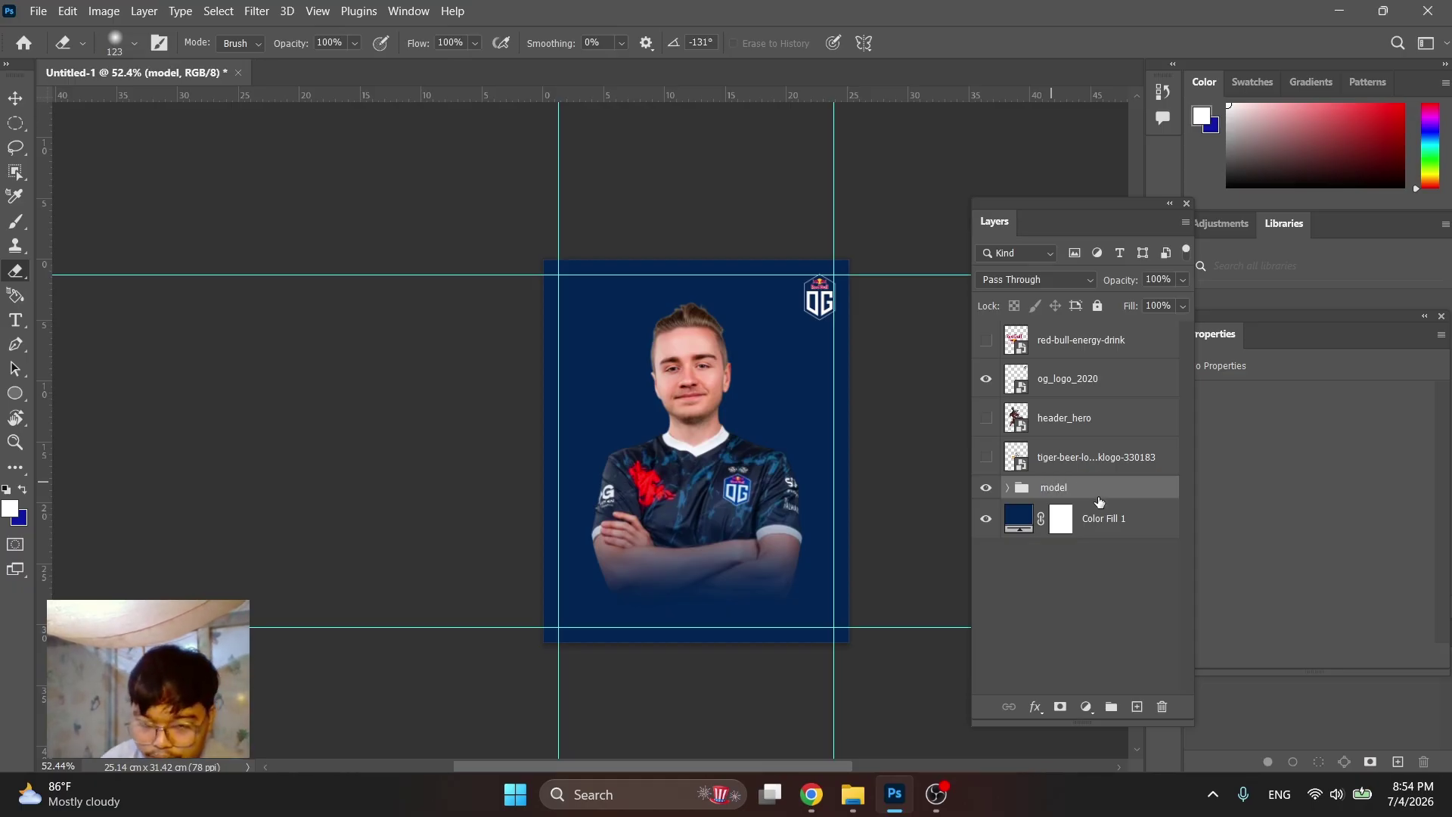
Rename the navy color fill layer as "bg"
double_click(1087, 518)
type("bg")
key("Return")
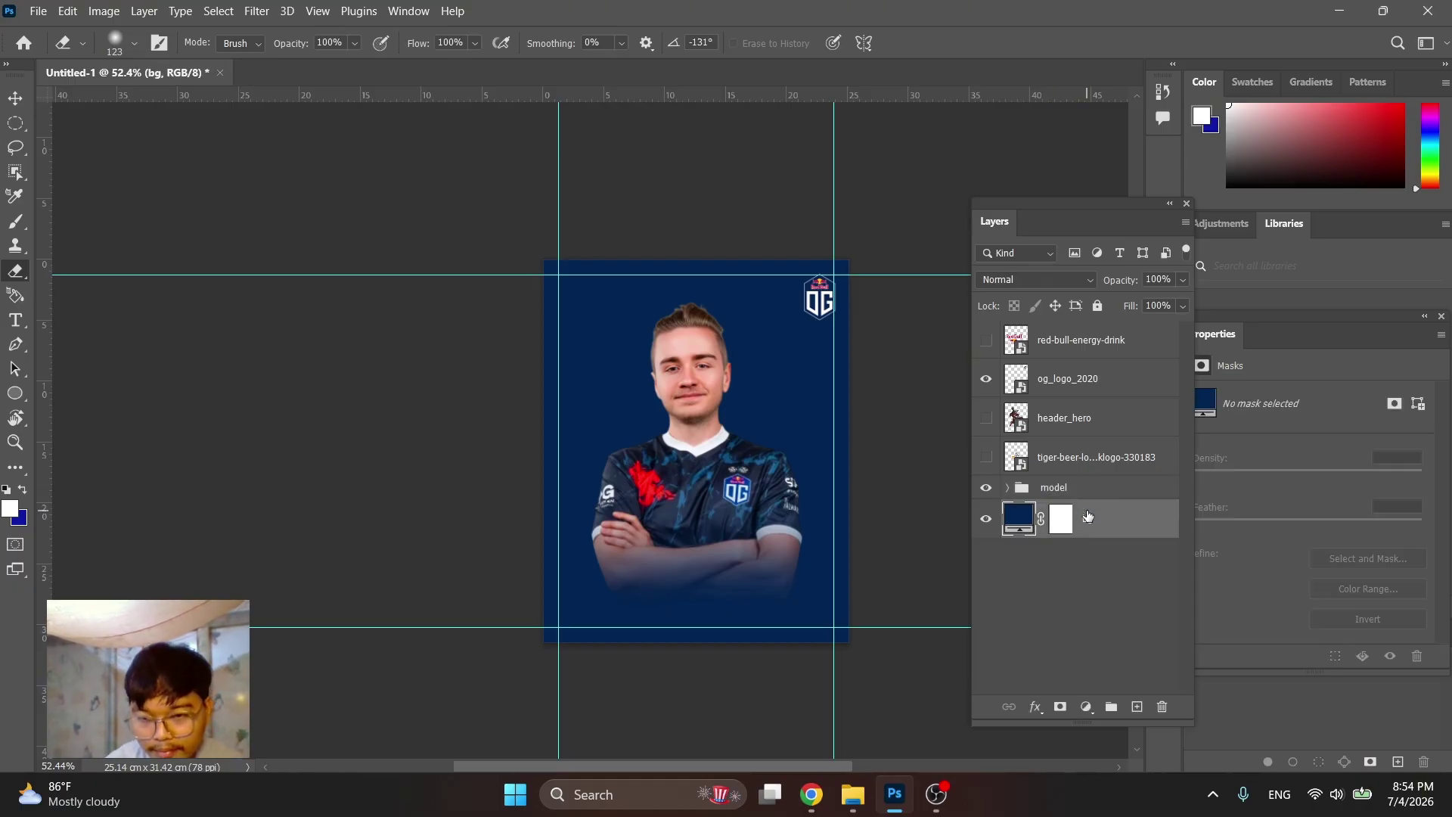
Add a new empty layer directly above the model group and activate the Type tool
left_click(1110, 485)
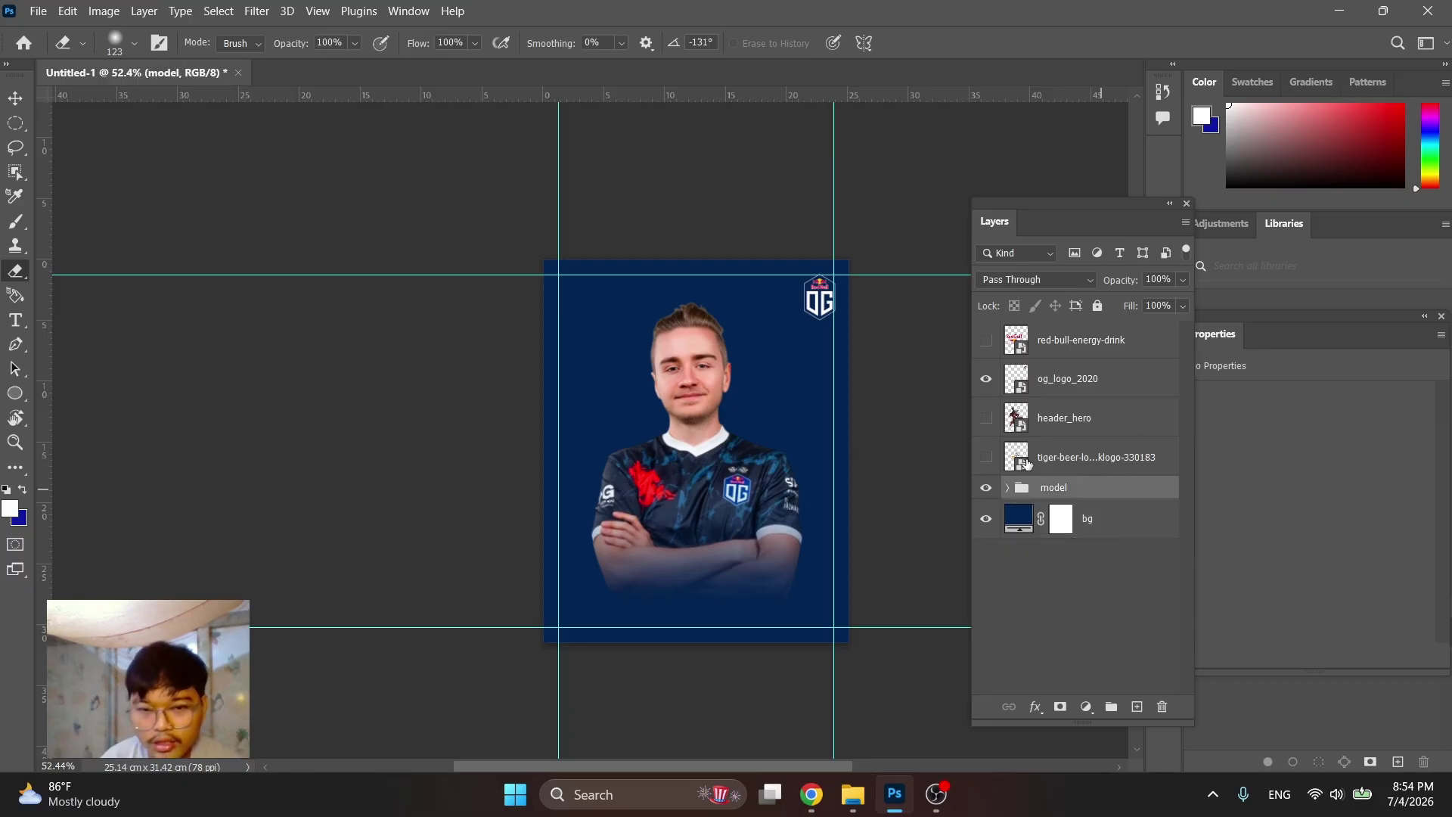
key("t")
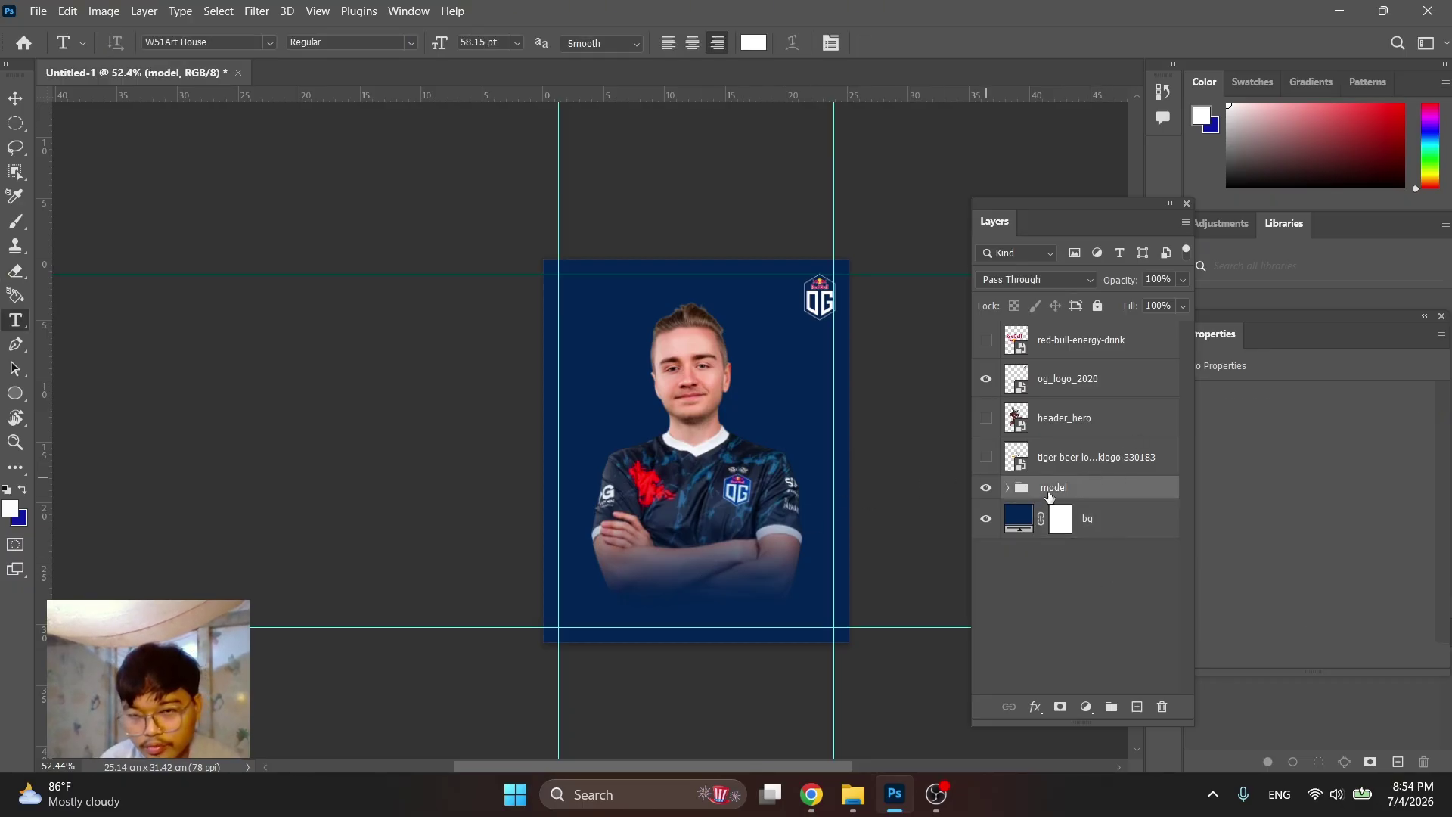
left_click(1136, 708)
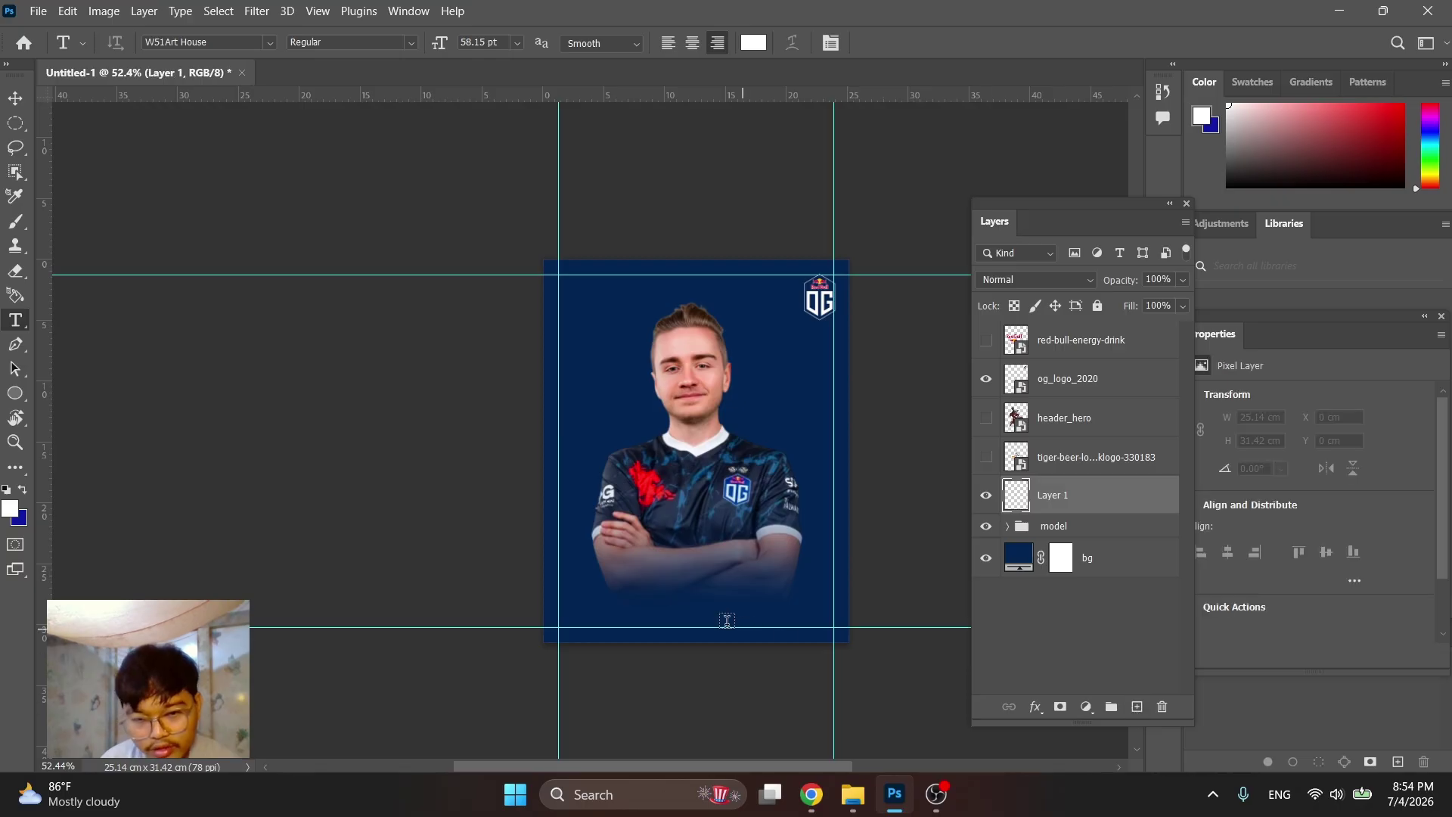
Add a placeholder text line in the Ethnocentric font across the player's lower arms and align its end with the right margin guide
left_click(670, 589)
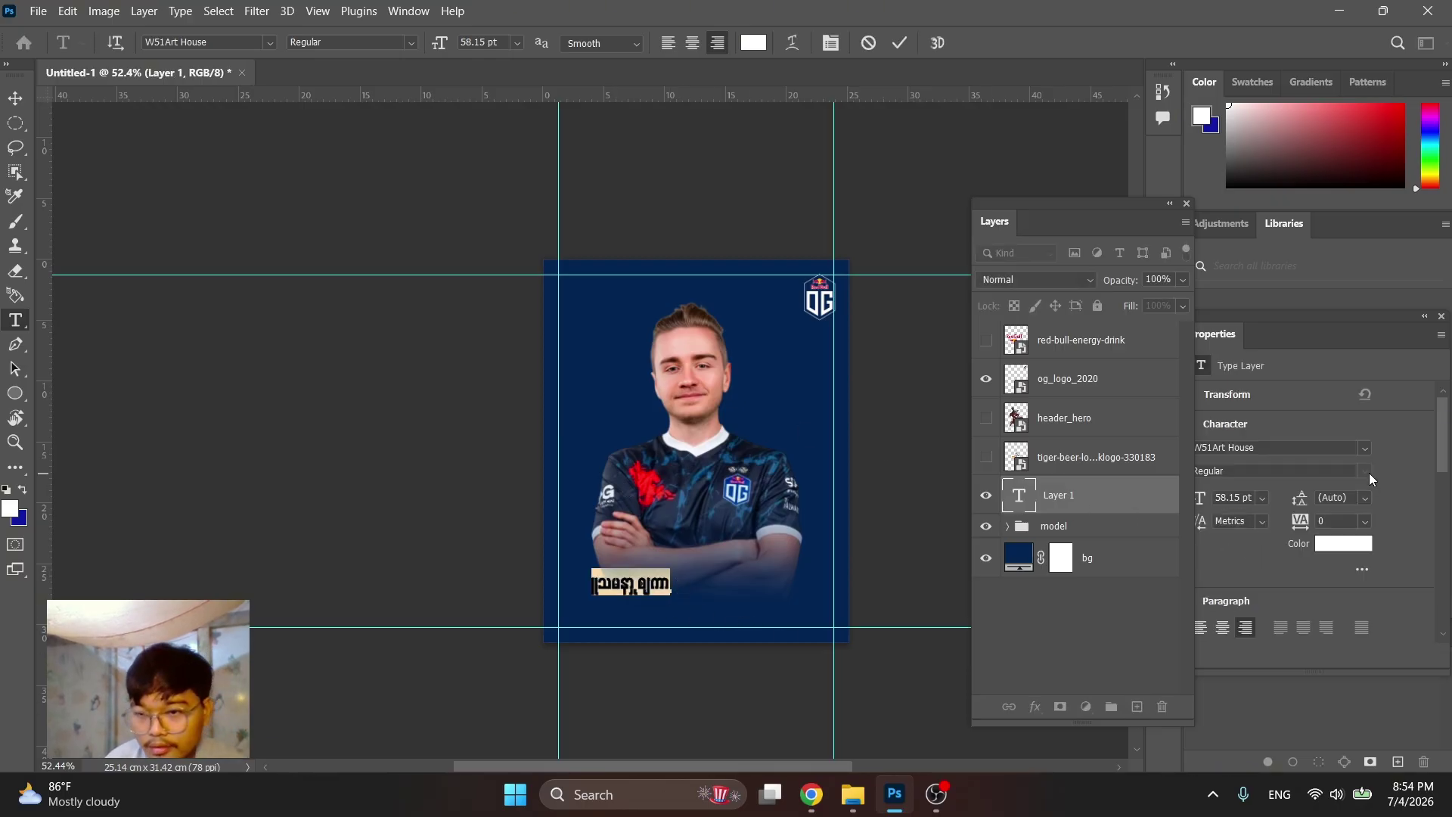
left_click(1367, 447)
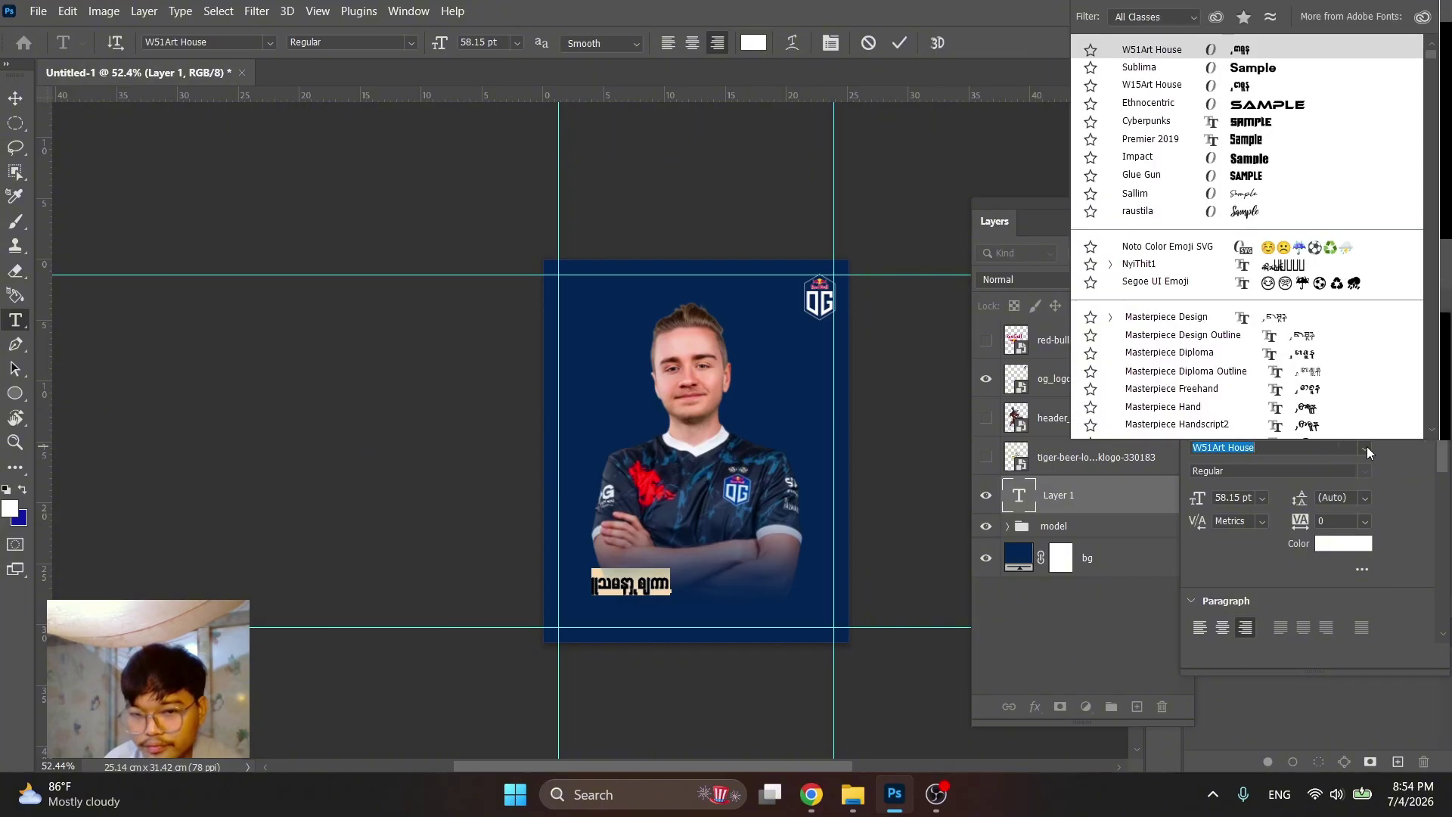
left_click(1332, 106)
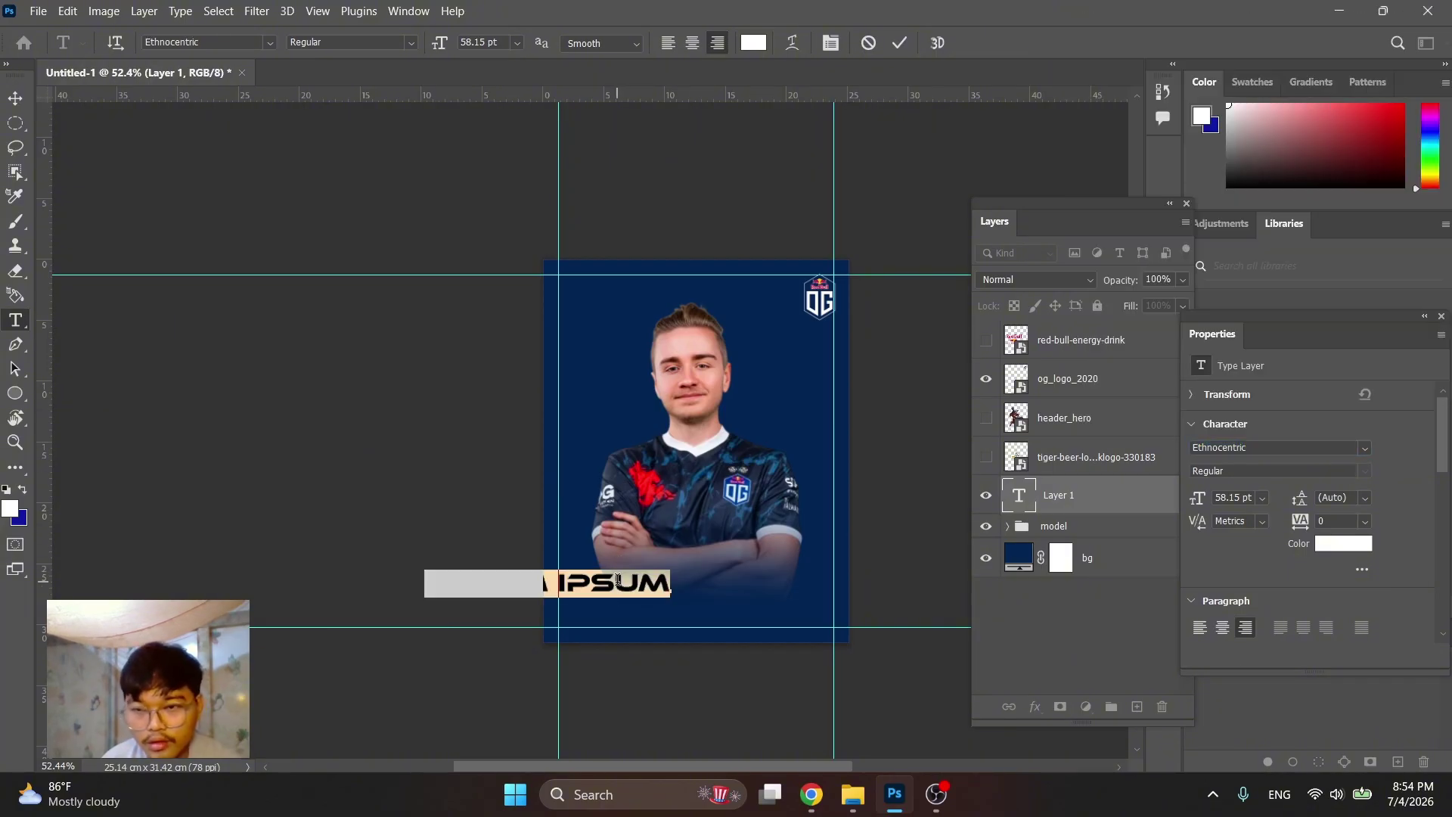
left_click(618, 581)
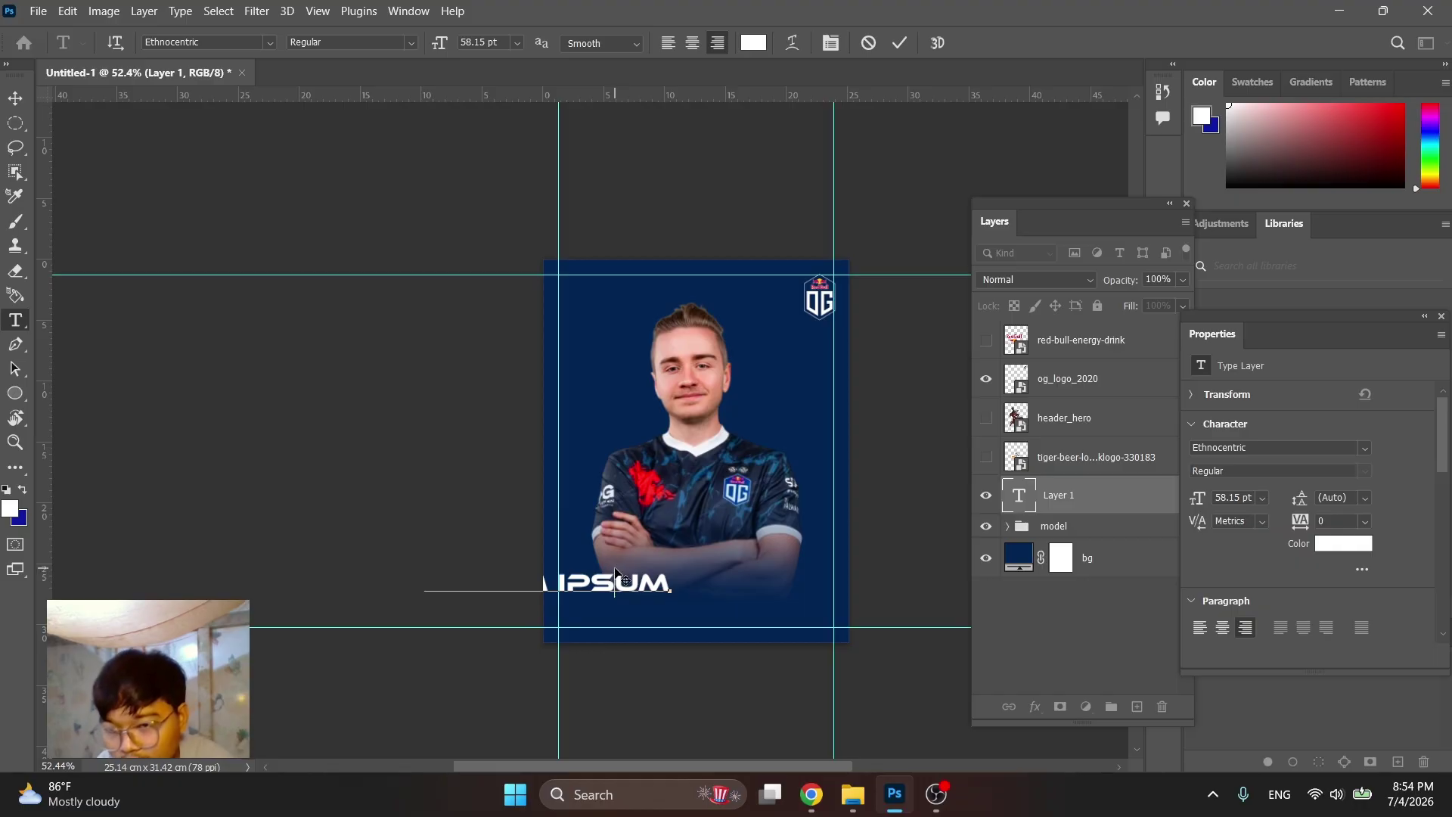
left_click(900, 43)
key("v")
left_click_drag(632, 588, 798, 580)
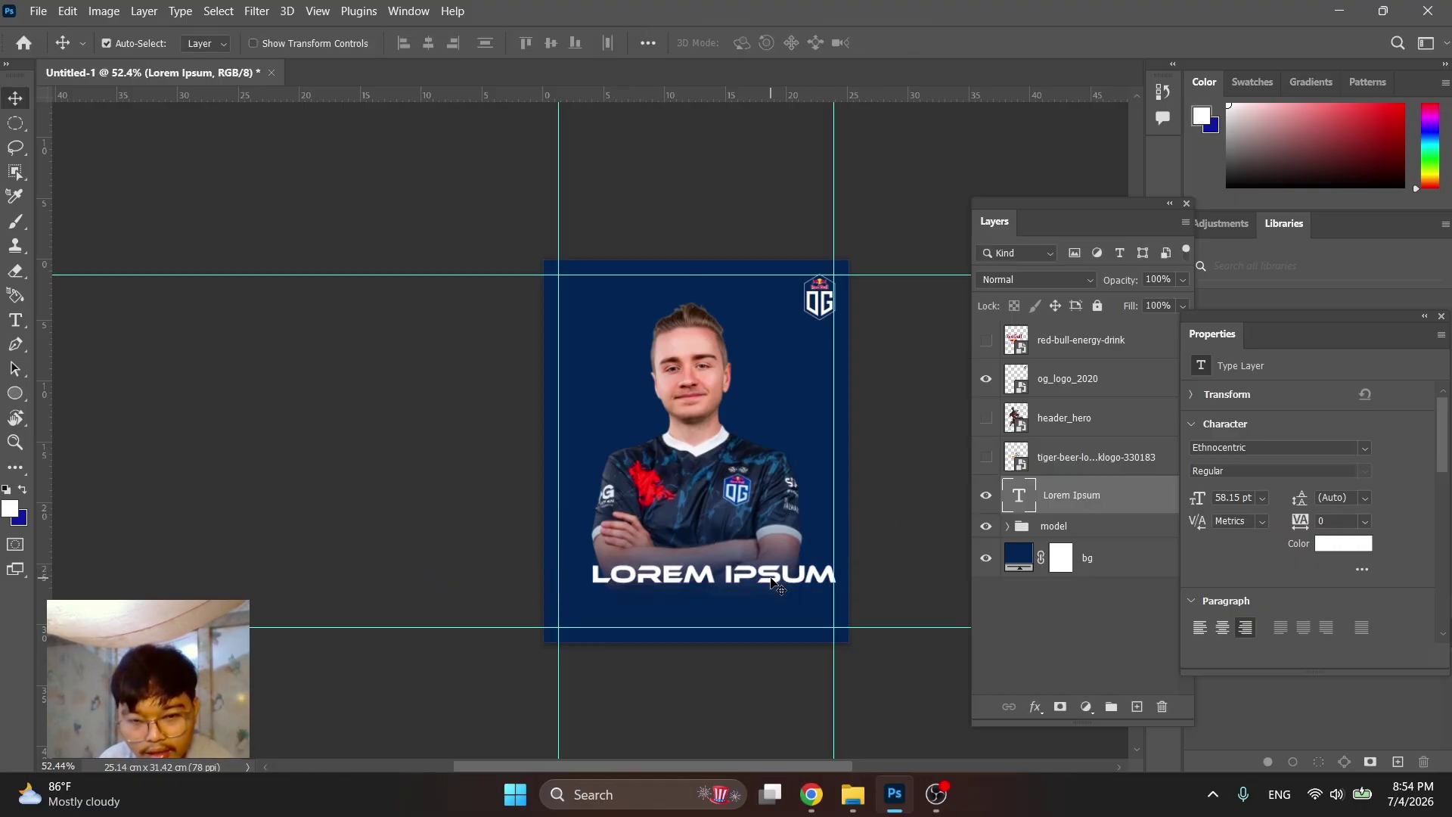
Replace the placeholder text with "PLAYER" and centre it horizontally beneath the player's crossed arms
double_click(760, 558)
type("NEW")
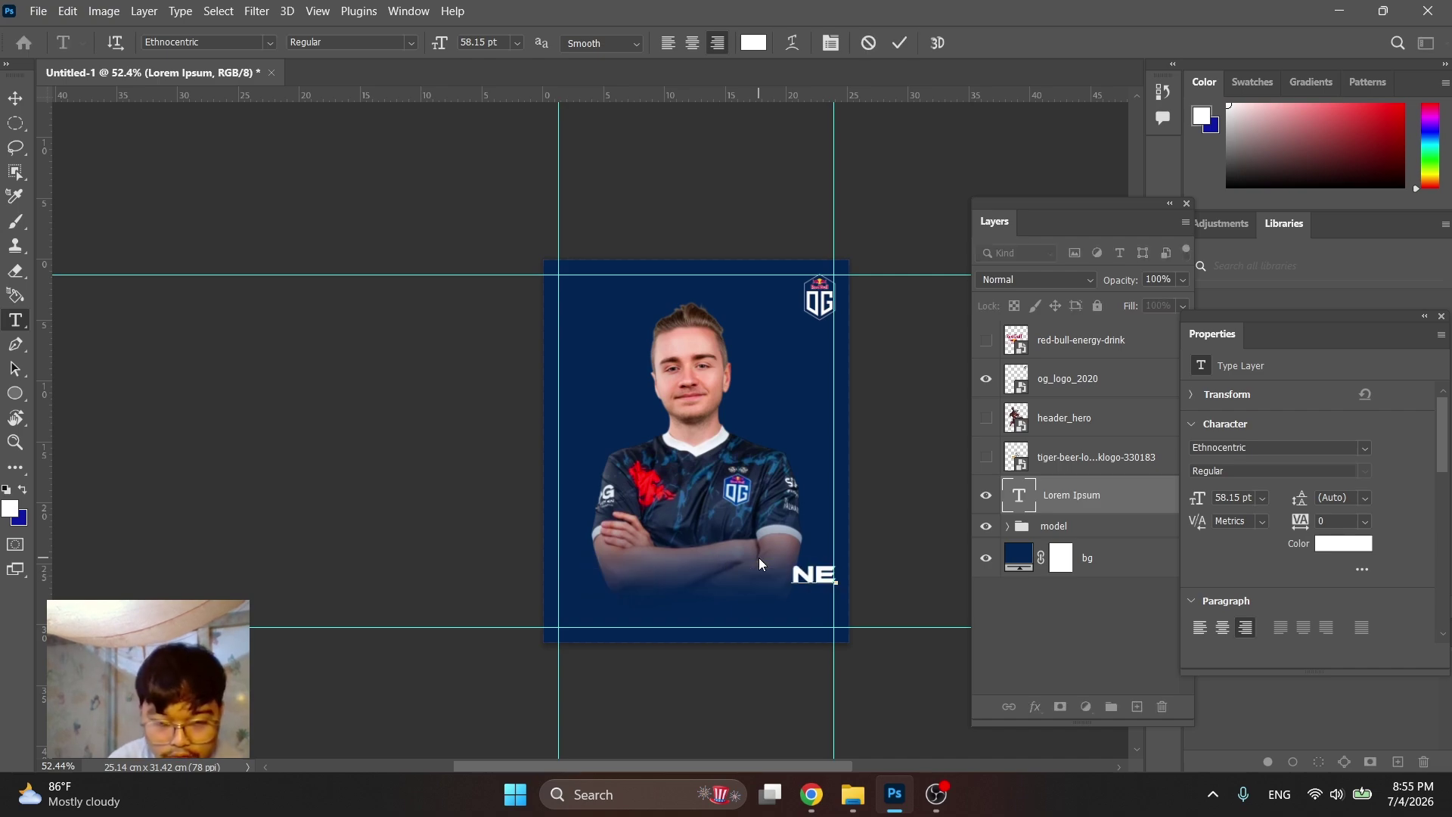
key("BackSpace")
key("BackSpace")
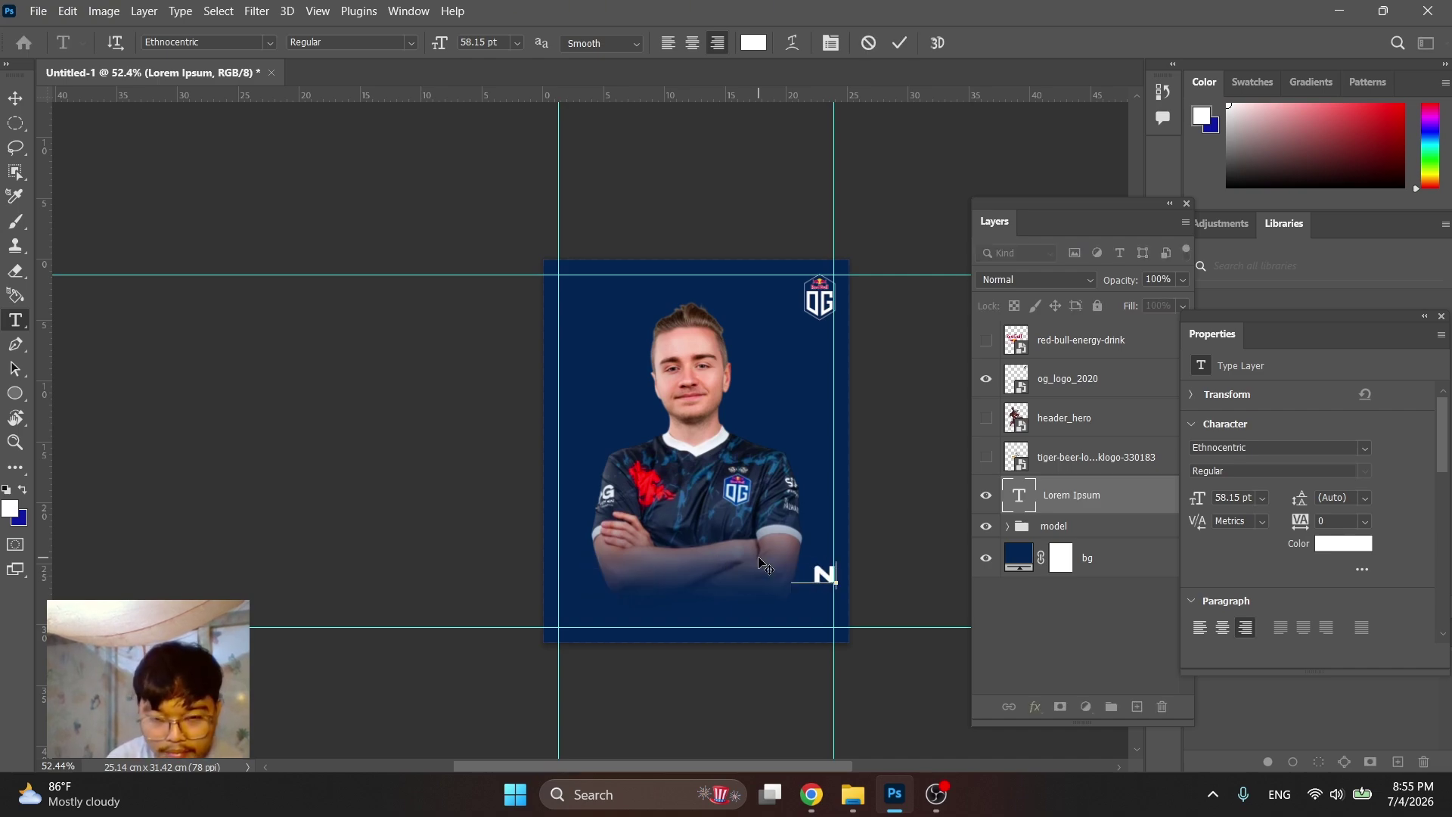
type("PLA")
type("YER")
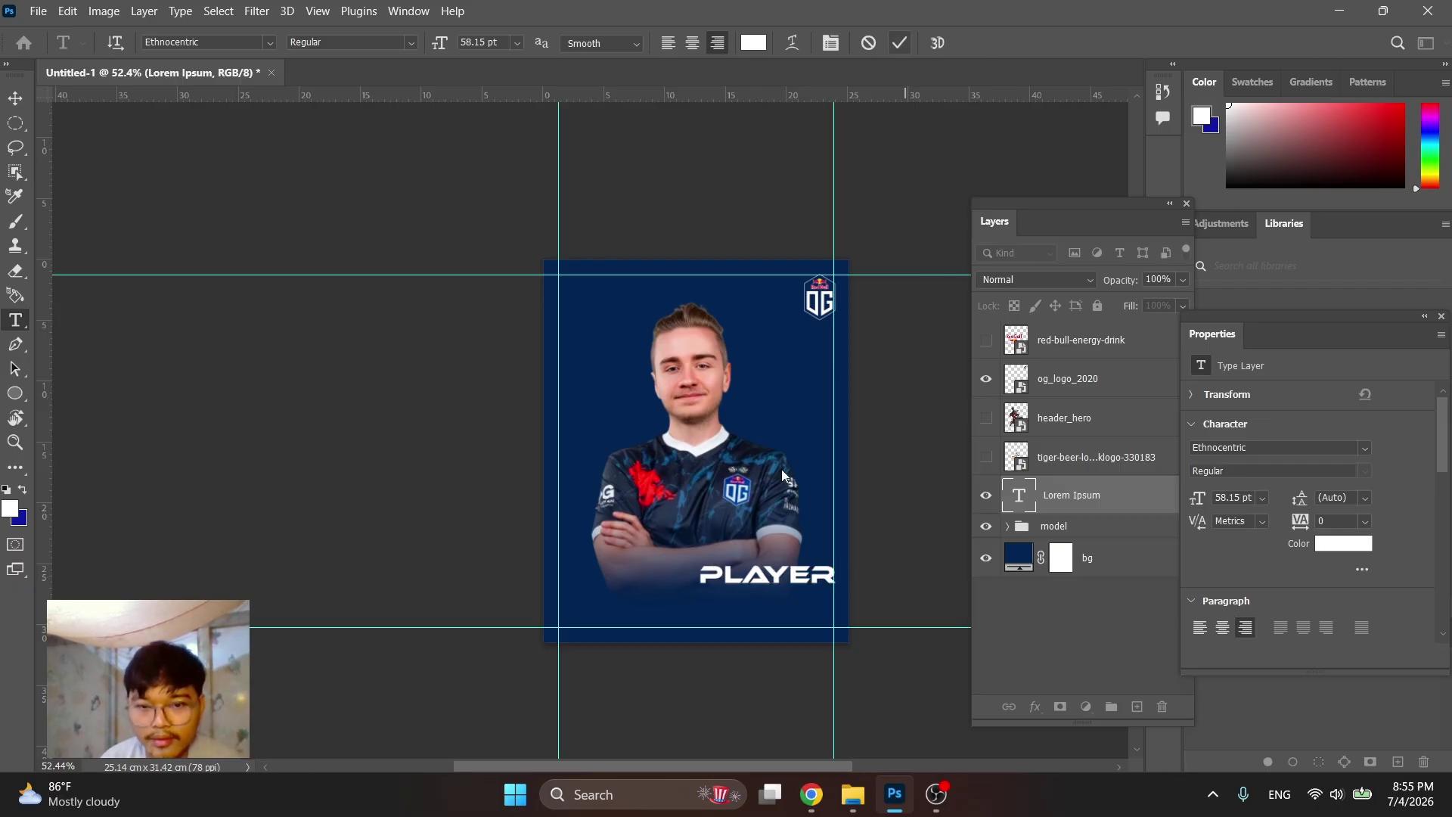
key("ctrl+Return")
key("v")
left_click_drag(768, 577, 696, 580)
Scale the PLAYER text proportionally to about 119 pt so it spans the width between the side margin guides
scroll(705, 589, "up", 1)
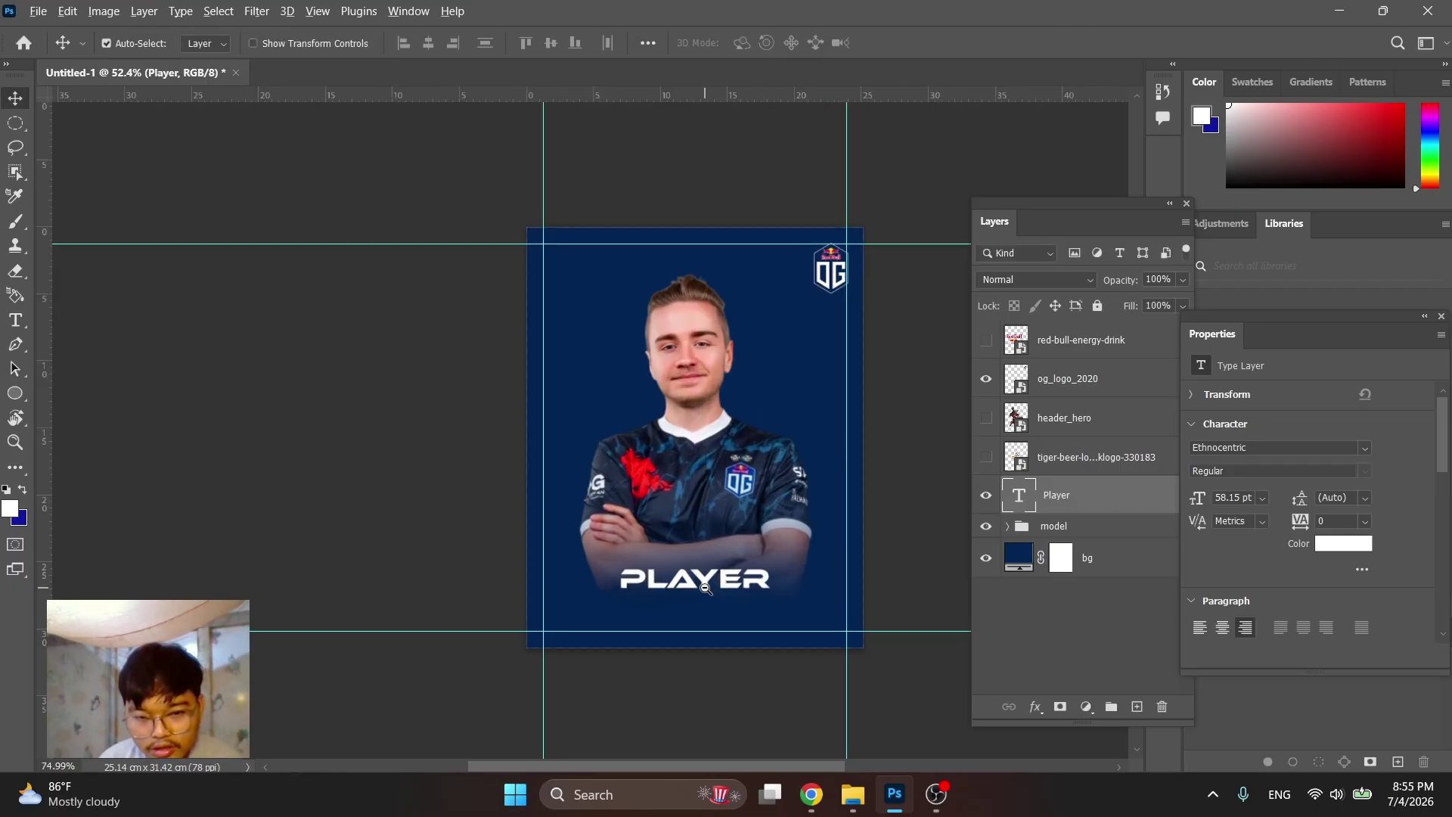
scroll(705, 588, "up", 3)
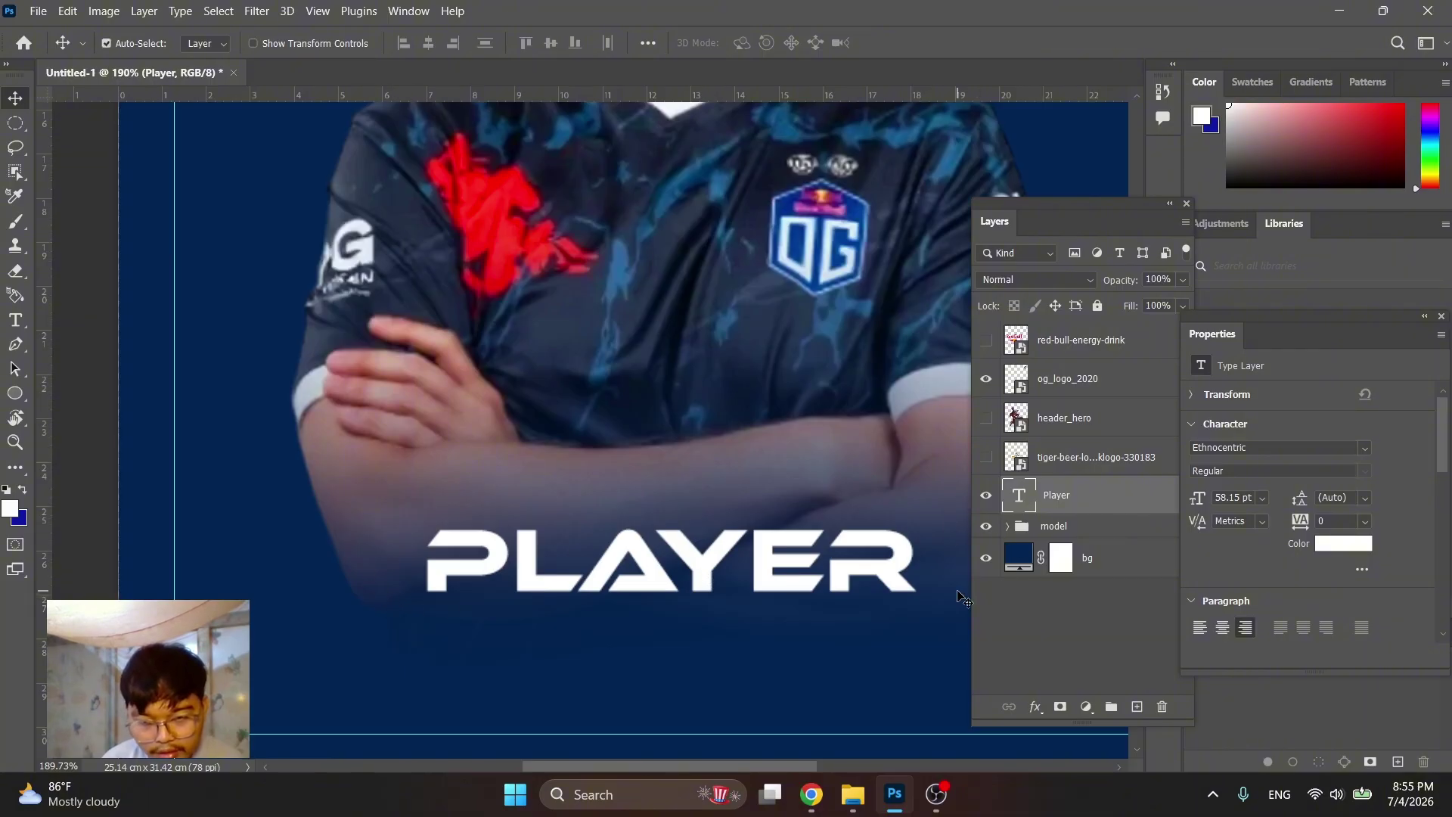
key("ctrl+t")
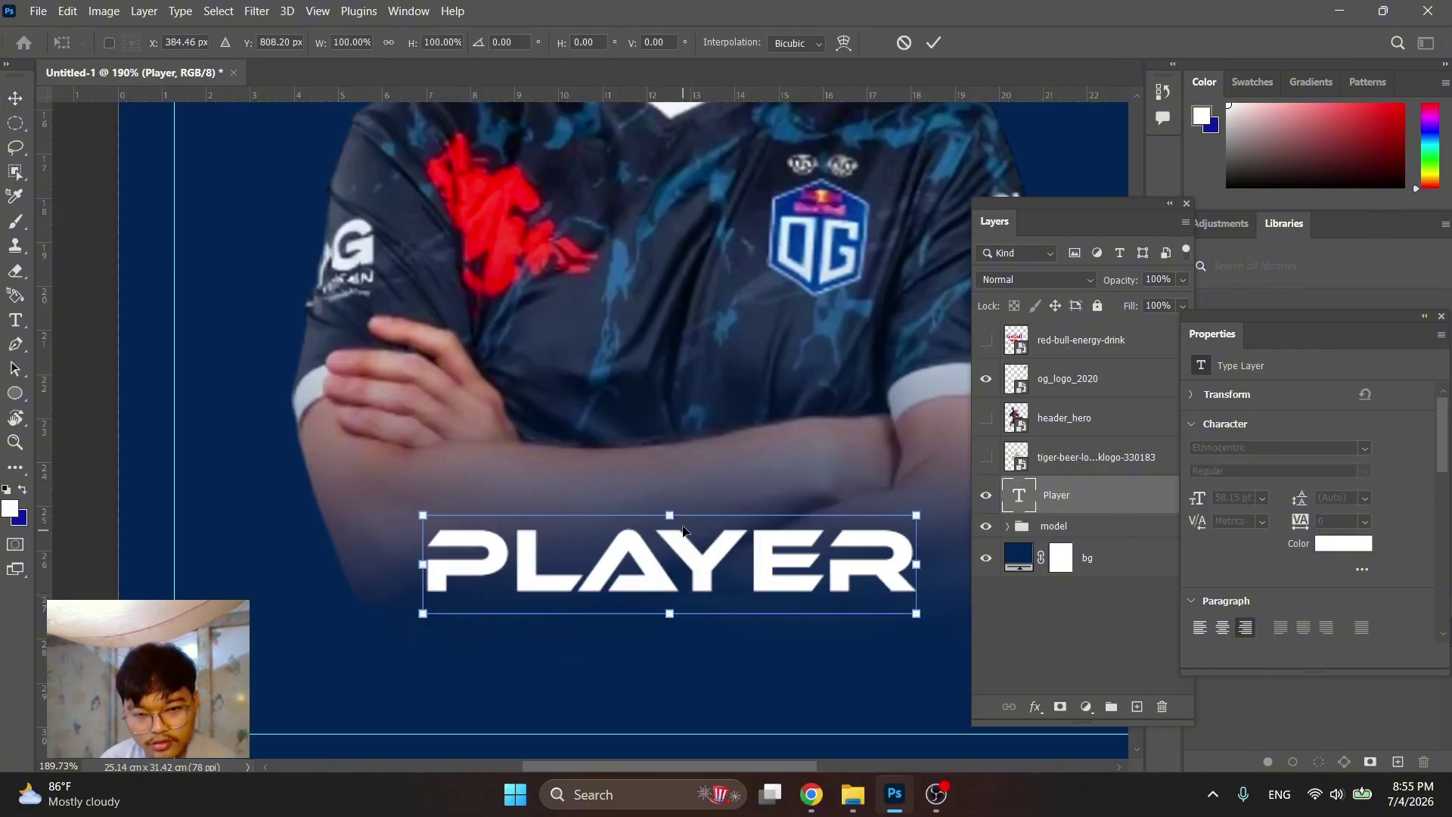
left_click_drag(670, 515, 671, 424)
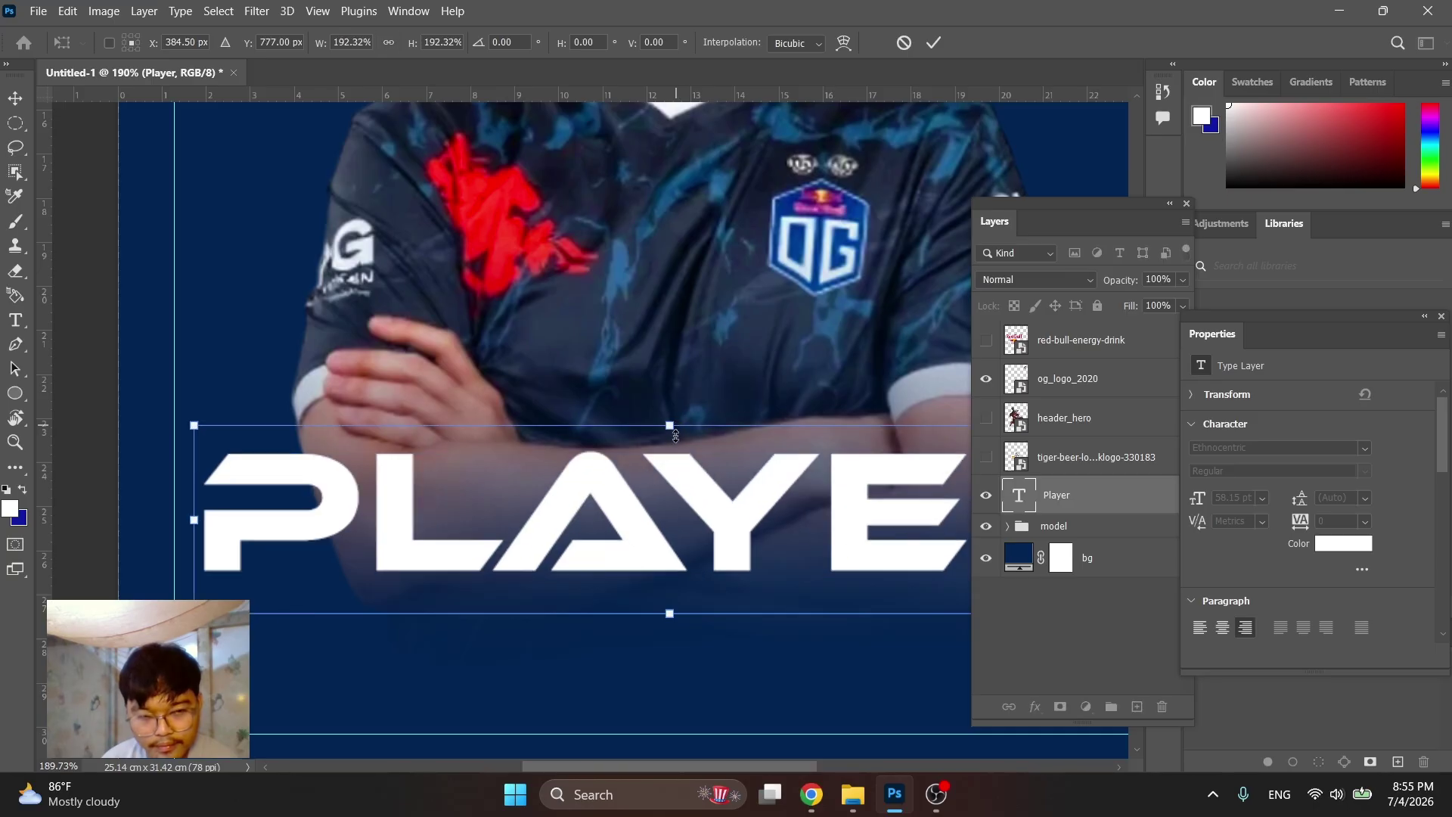
scroll(687, 495, "down", 3)
left_click_drag(686, 495, 653, 460)
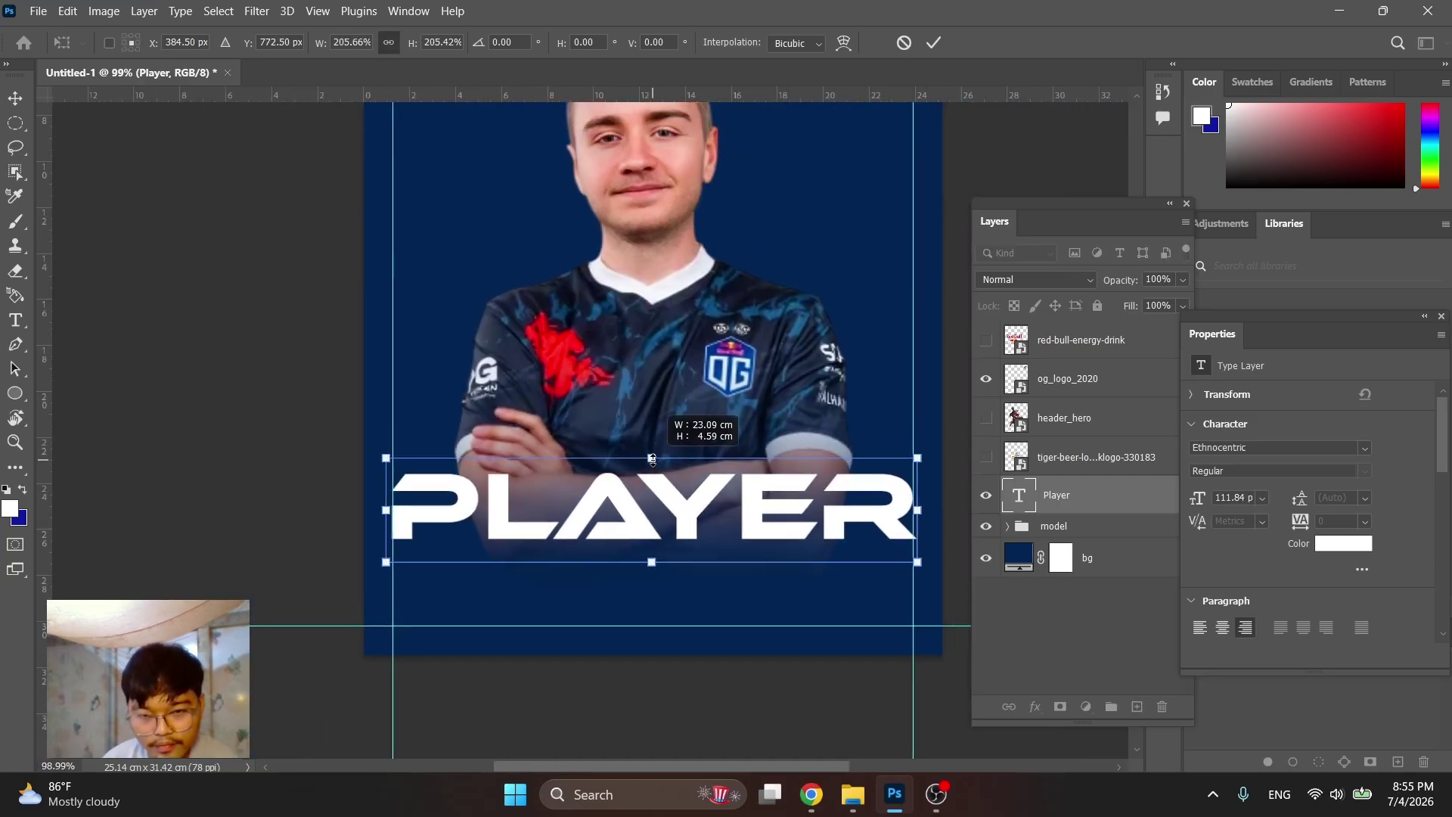
key("Return")
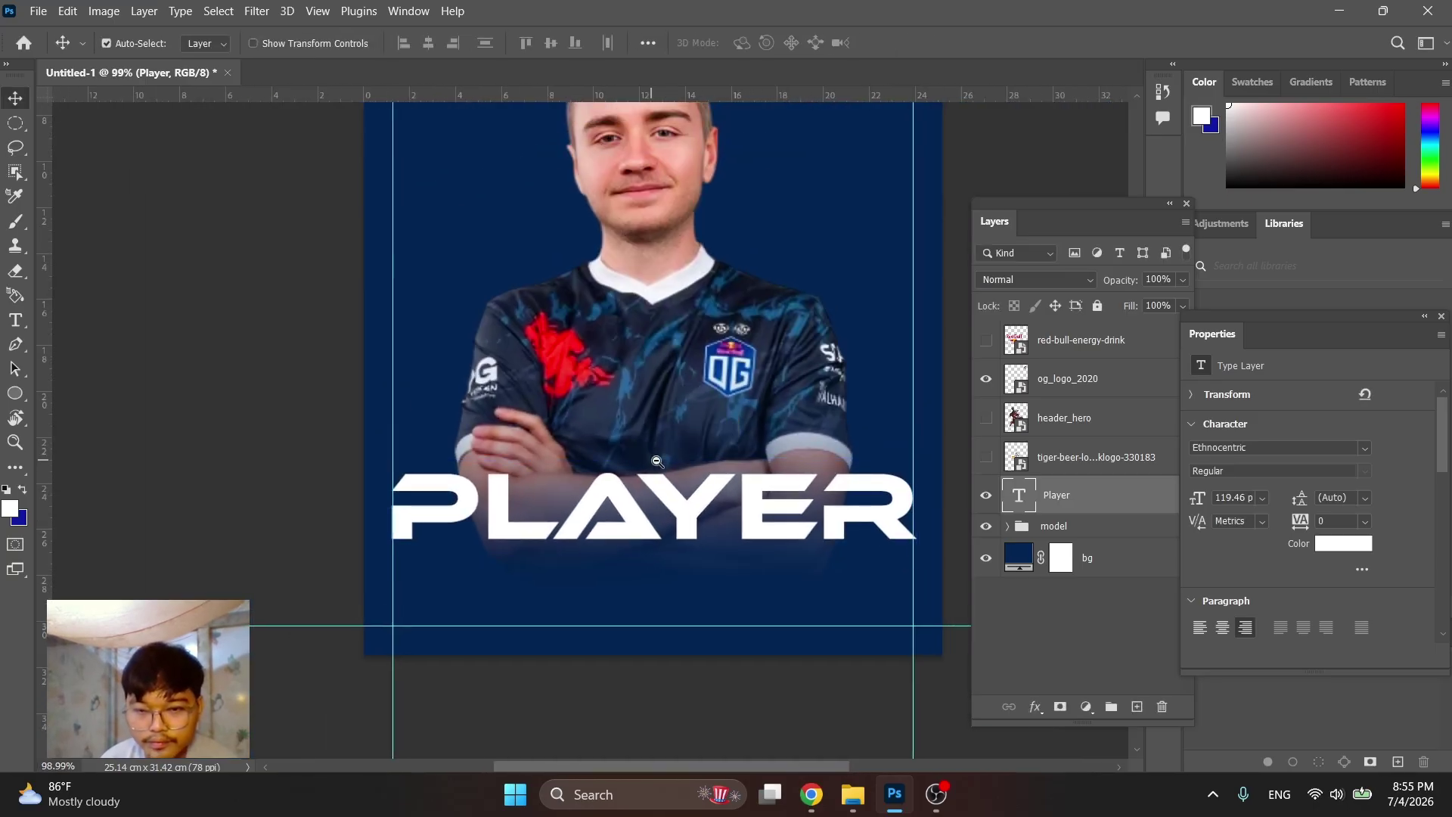
Fine-tune the PLAYER text's width so its first and last letters sit exactly on the side margin guides
scroll(490, 491, "up", 5)
key("ctrl+t")
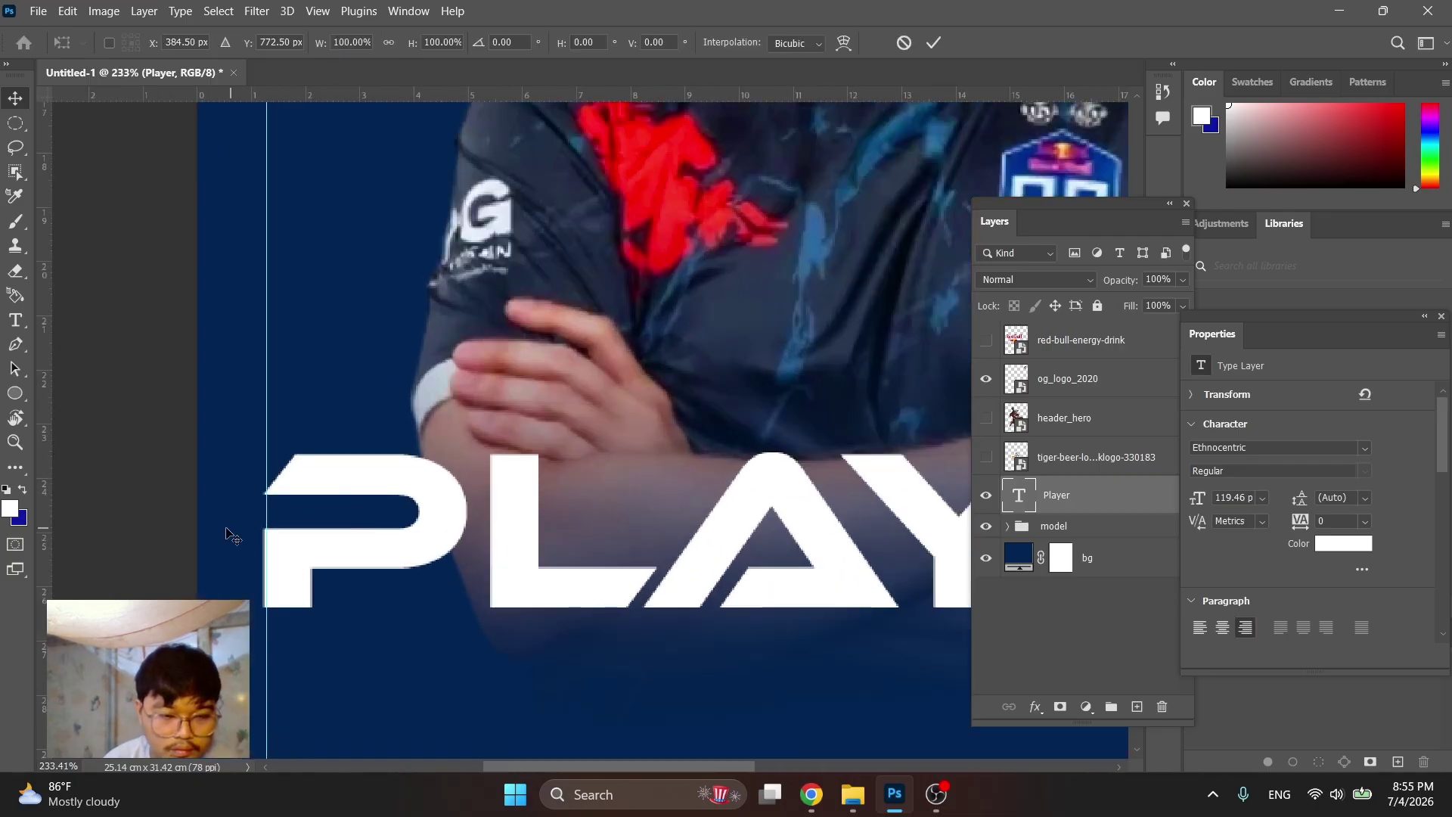
left_click_drag(252, 541, 252, 541)
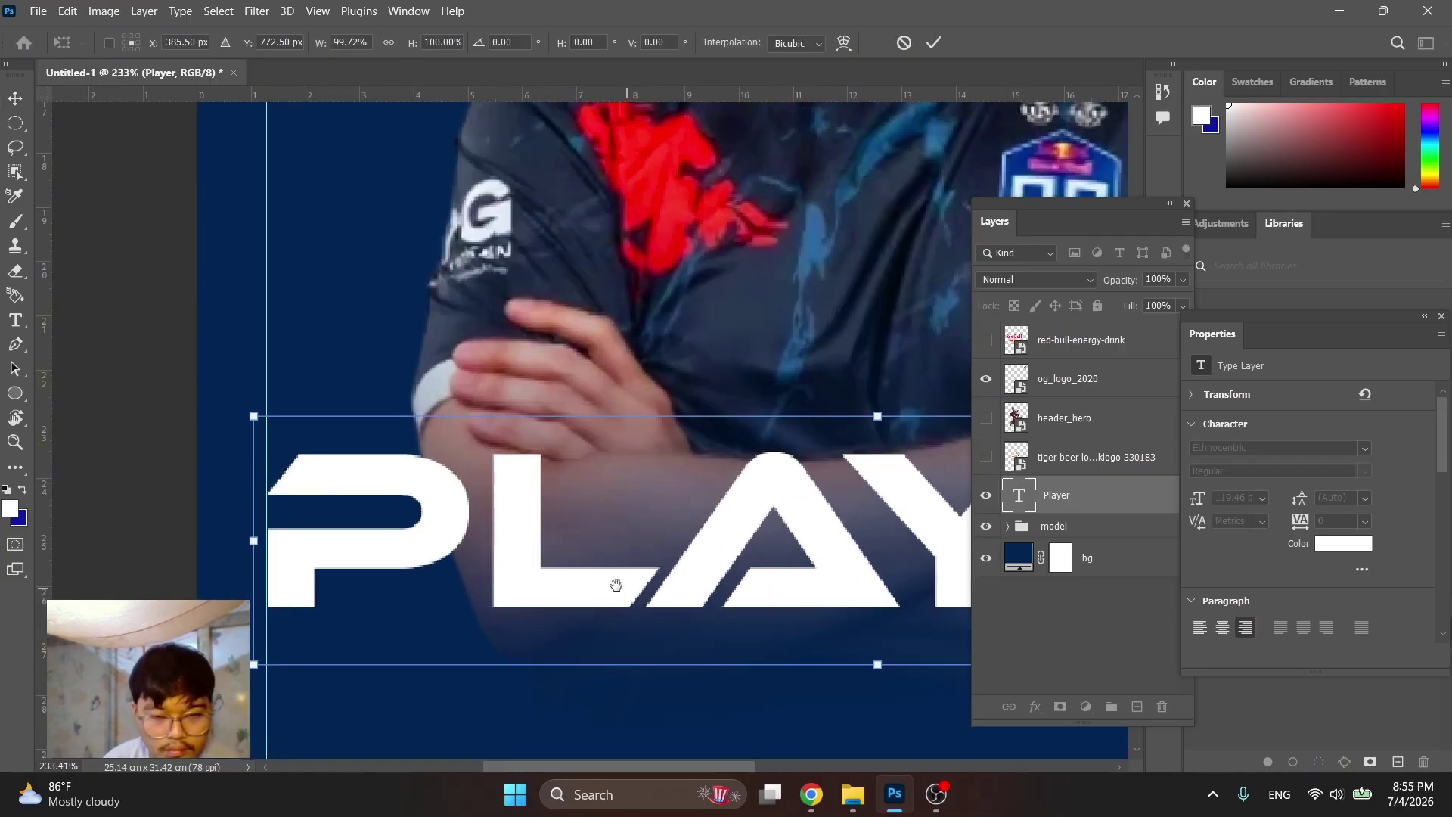
left_click_drag(616, 583, 146, 554)
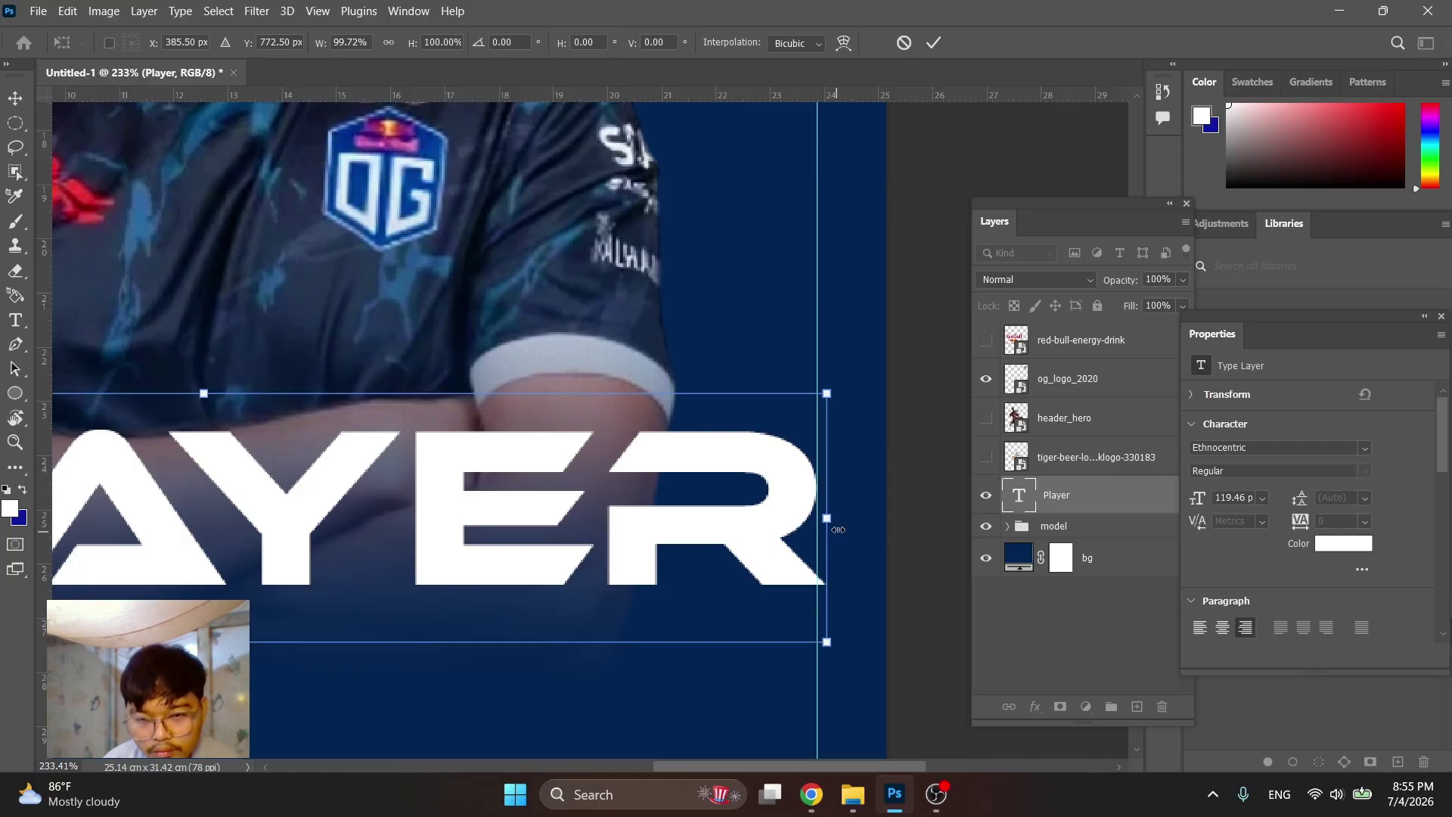
left_click_drag(827, 520, 817, 519)
left_click(935, 43)
Duplicate the PLAYER text above the original and change the copy to a center-aligned "?"
scroll(499, 590, "down", 5)
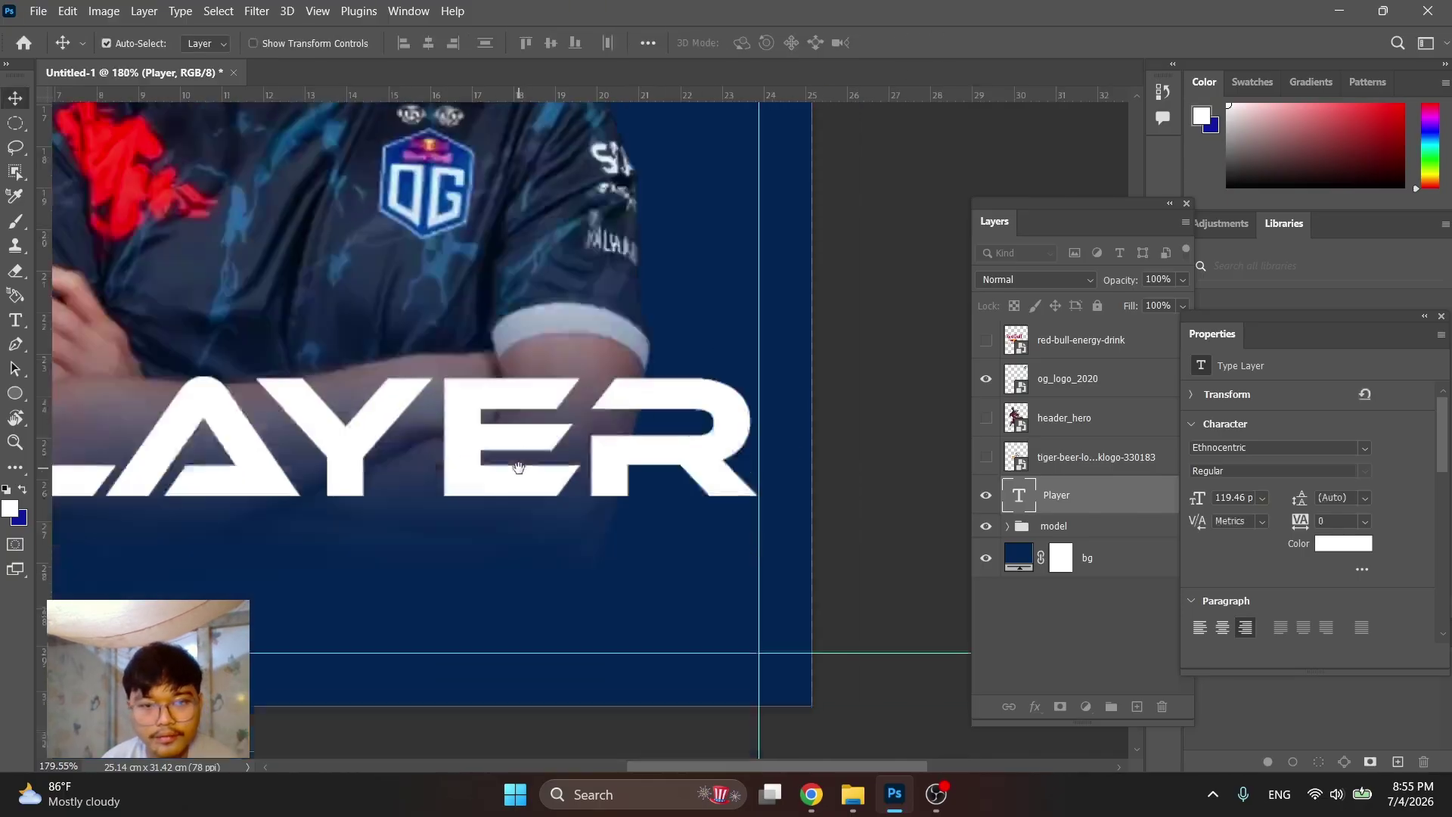
left_click_drag(499, 591, 725, 665)
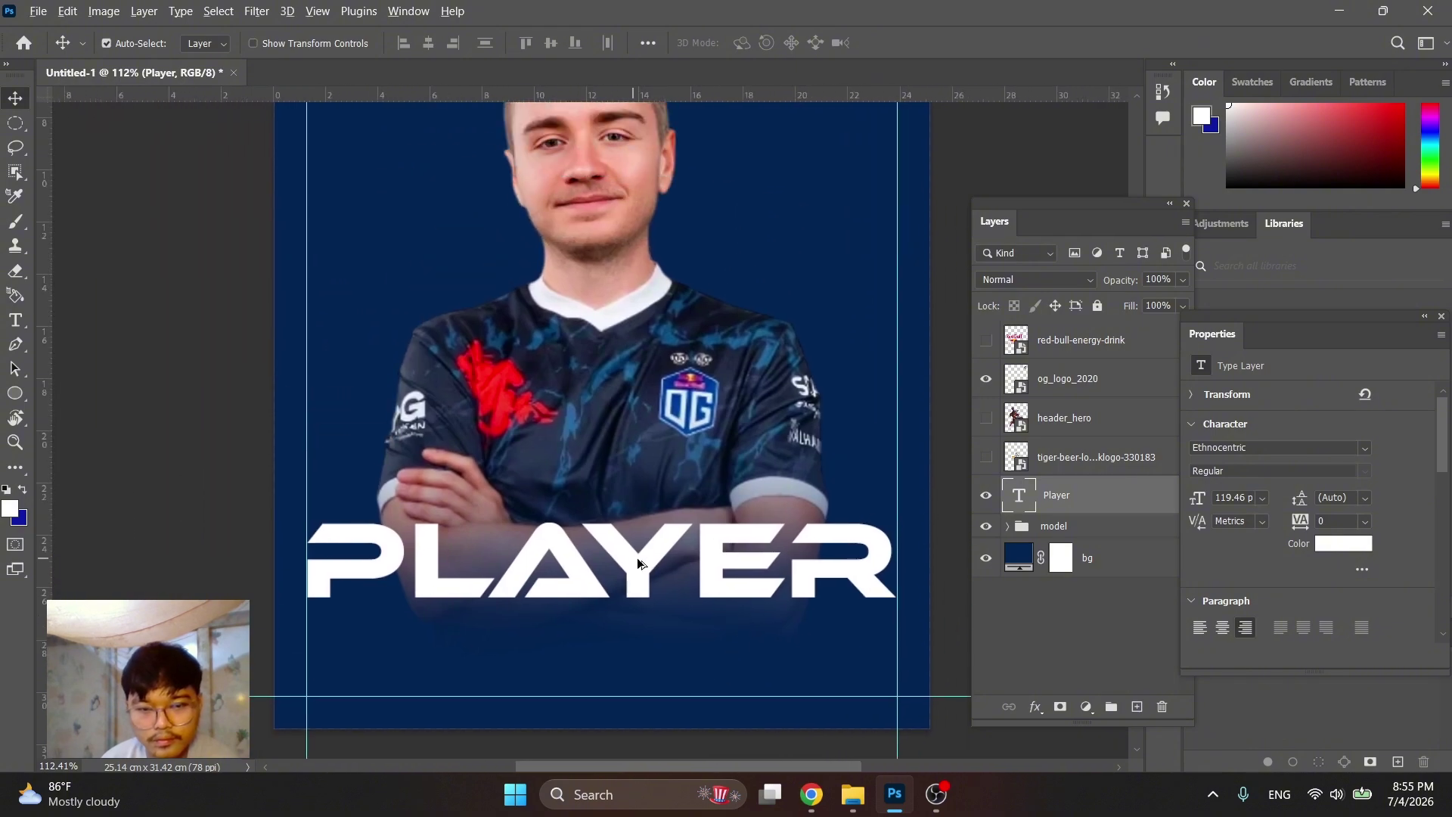
left_click_drag(637, 564, 637, 459)
key("t")
left_click(635, 456)
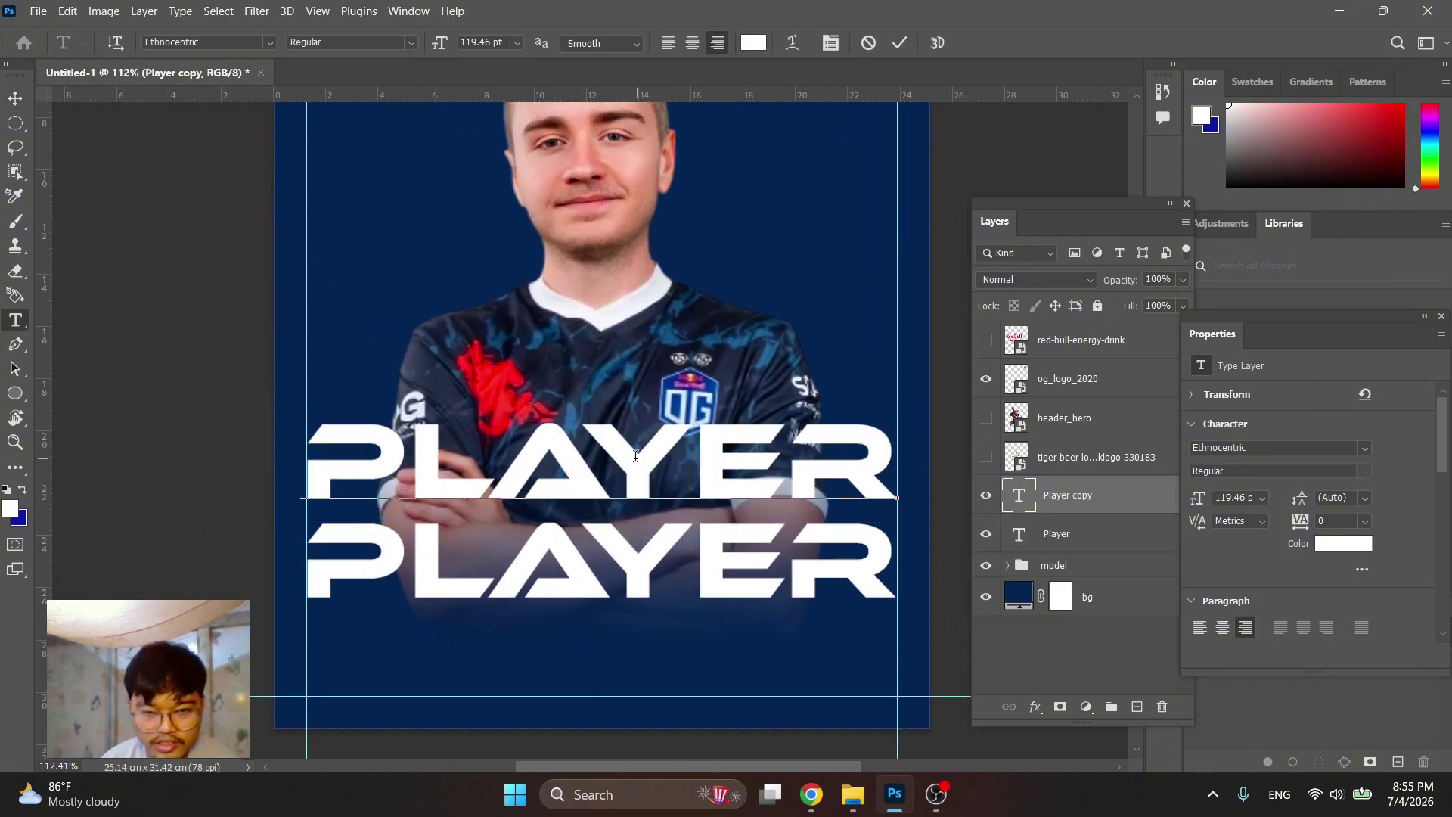
key("ctrl+a")
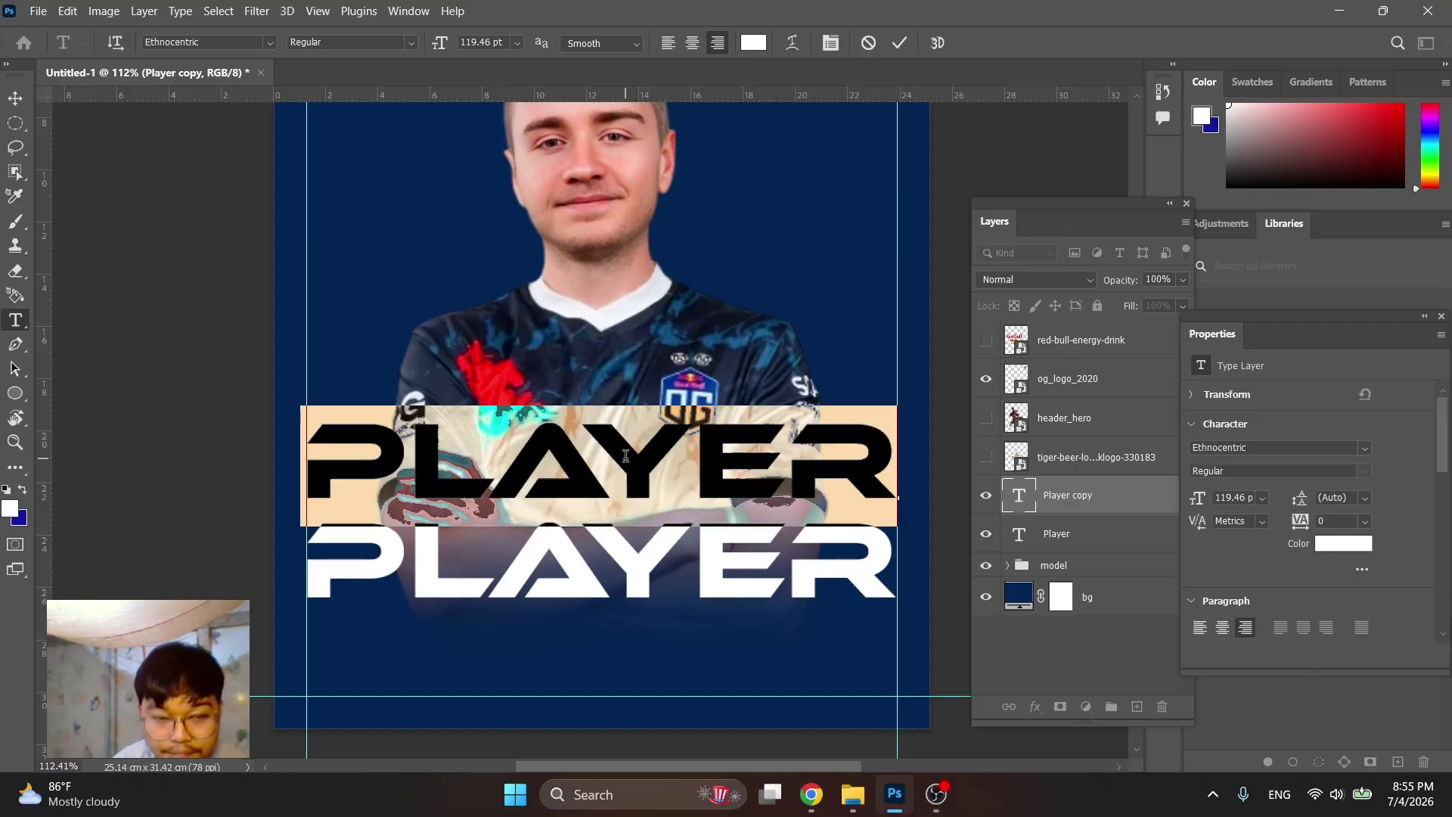
type("?")
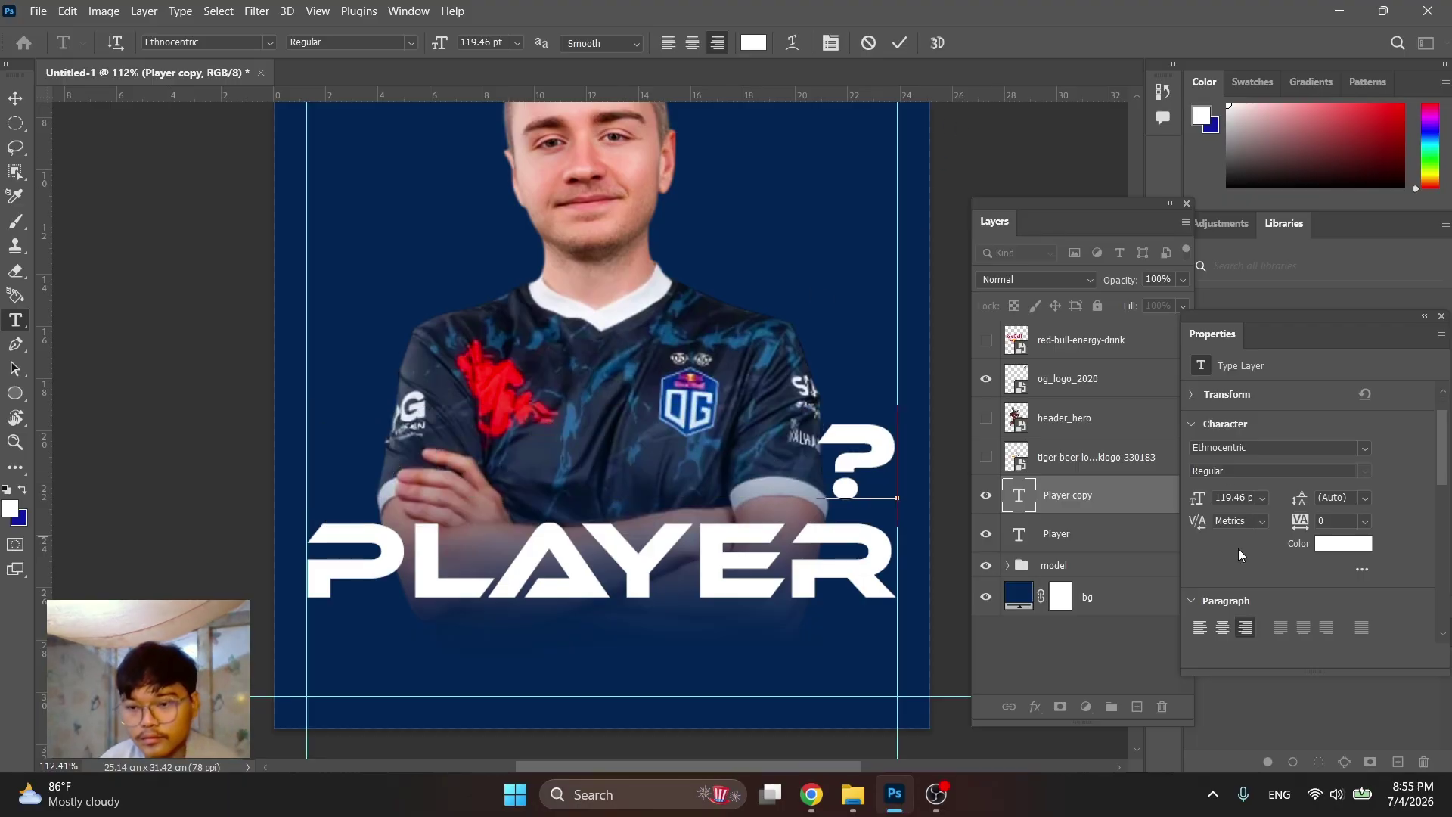
scroll(1238, 548, "down", 1)
left_click(1224, 583)
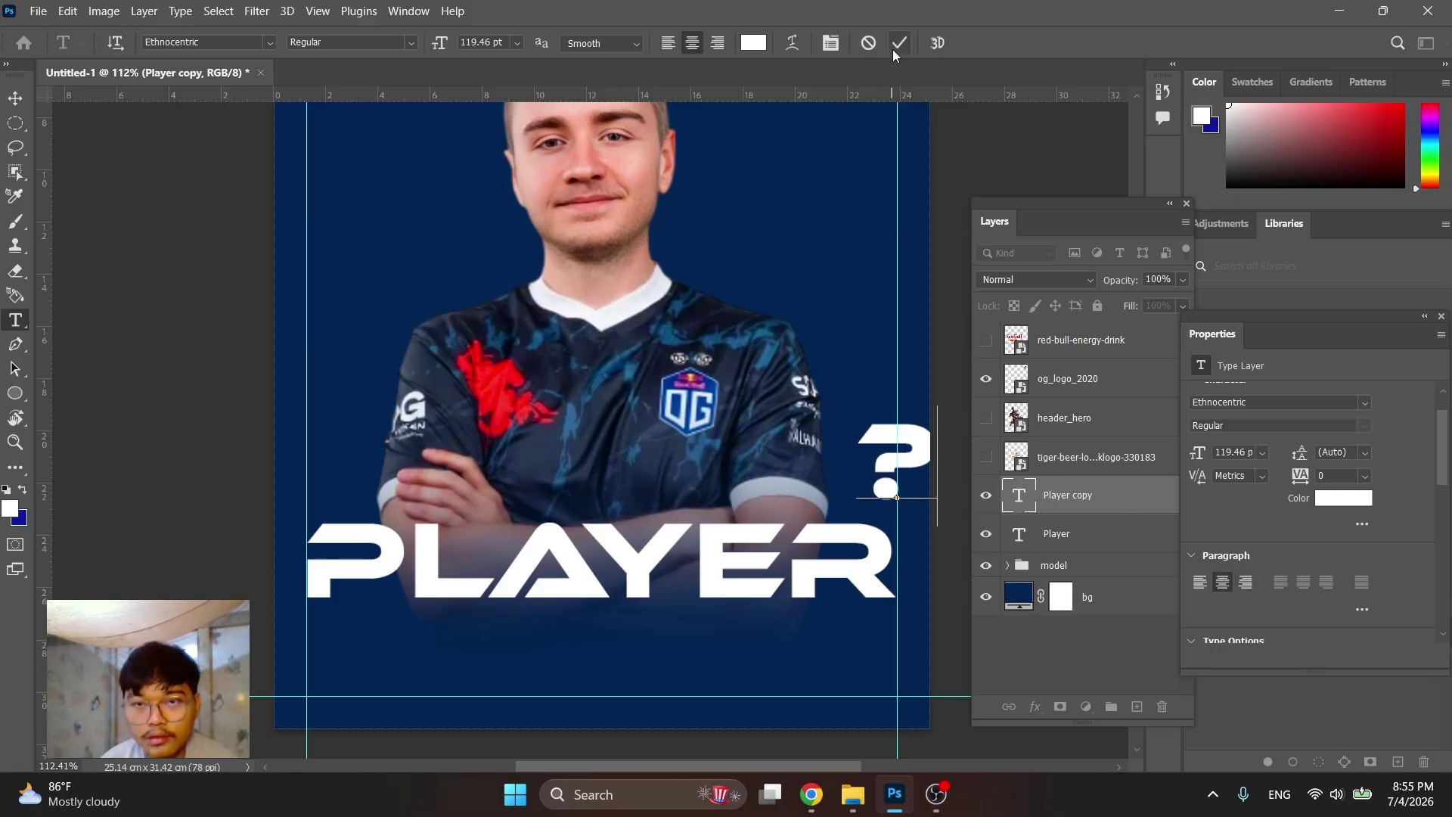
key("ctrl+Return")
Move the question mark over the player, enlarge it to about 313 pt and hide its layer
key("v")
left_click_drag(872, 437, 574, 200)
key("ctrl+t")
key("Return")
left_click_drag(655, 349, 652, 410)
scroll(652, 410, "down", 3)
left_click(986, 495)
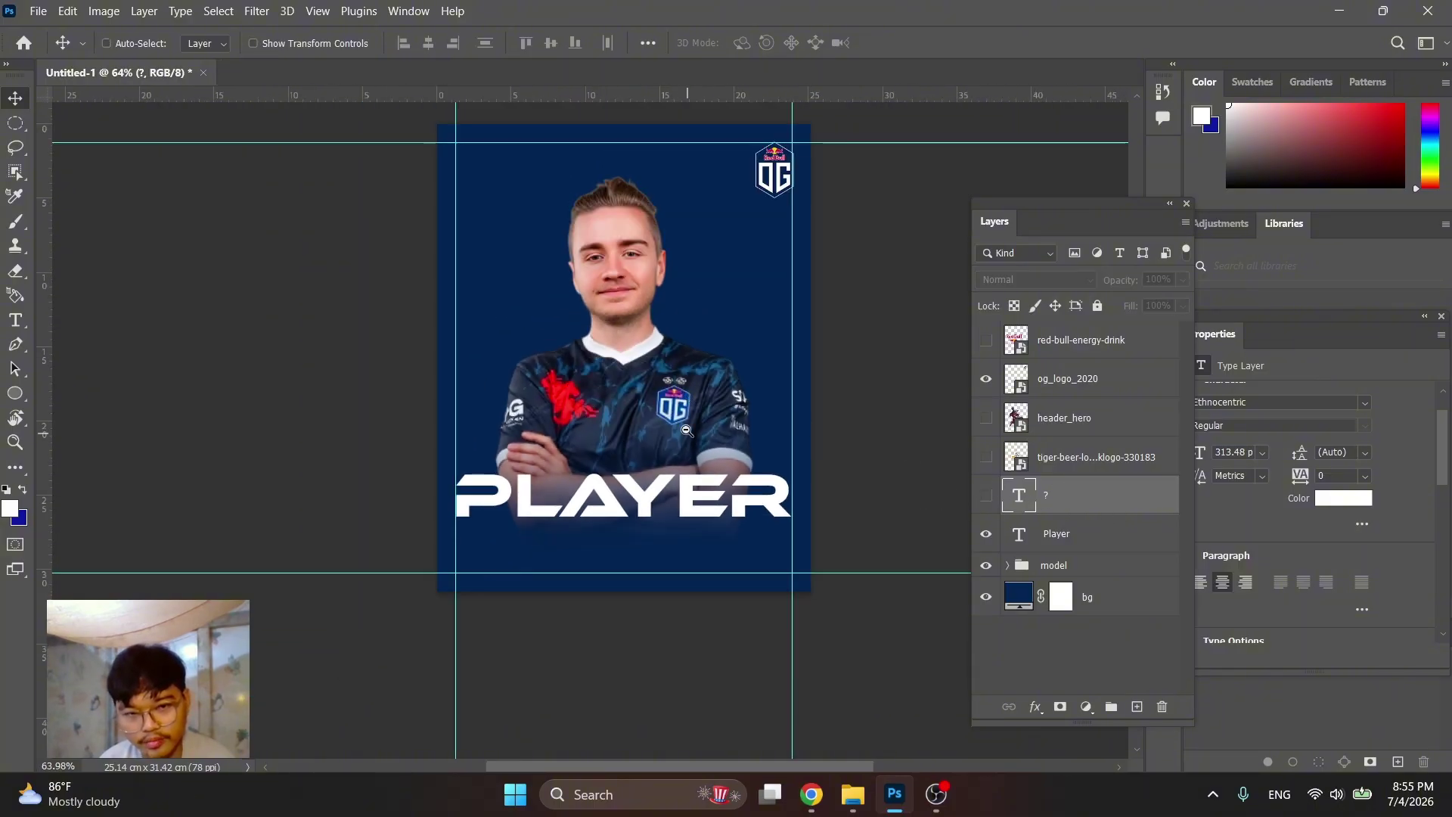
Show the header_hero layer and place it between the model group and the bg layer
scroll(686, 430, "down", 1)
scroll(686, 430, "up", 3)
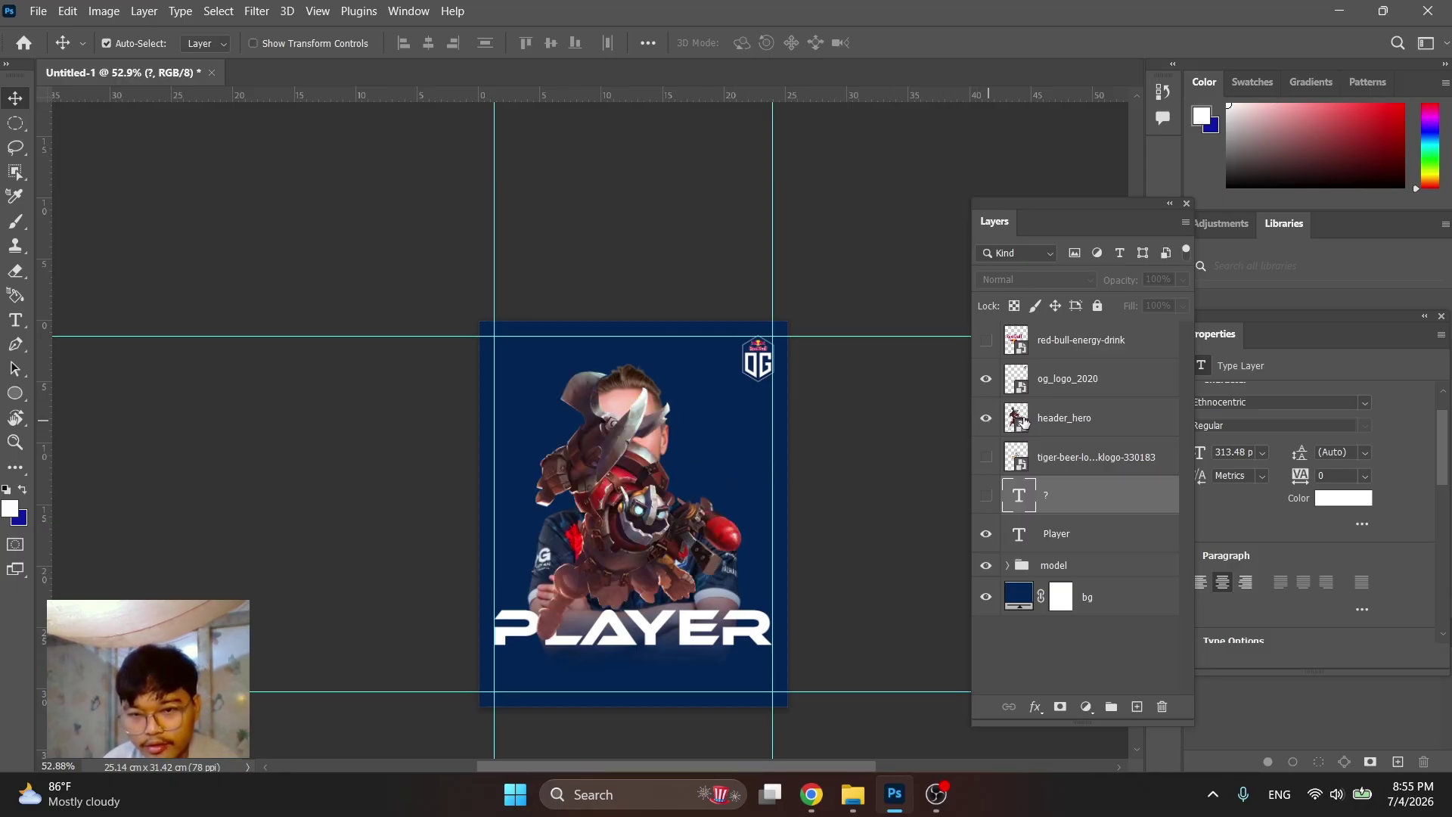
left_click_drag(1023, 422, 1058, 578)
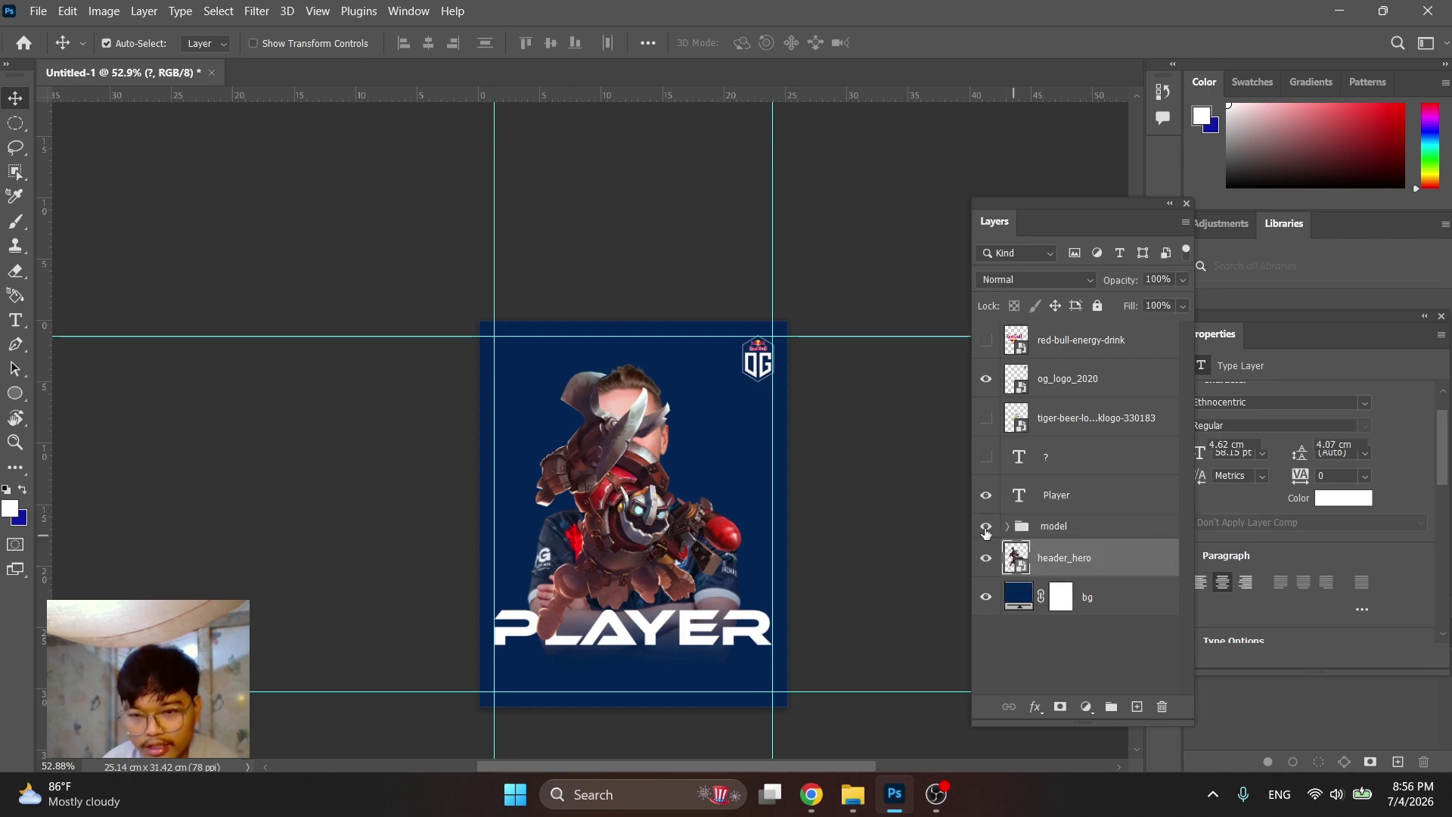
Enlarge the header_hero artwork to about 115% and position it behind the player, with the hero's face beside the player's head
key("ctrl+t")
left_click_drag(788, 512, 758, 446)
scroll(764, 454, "down", 2)
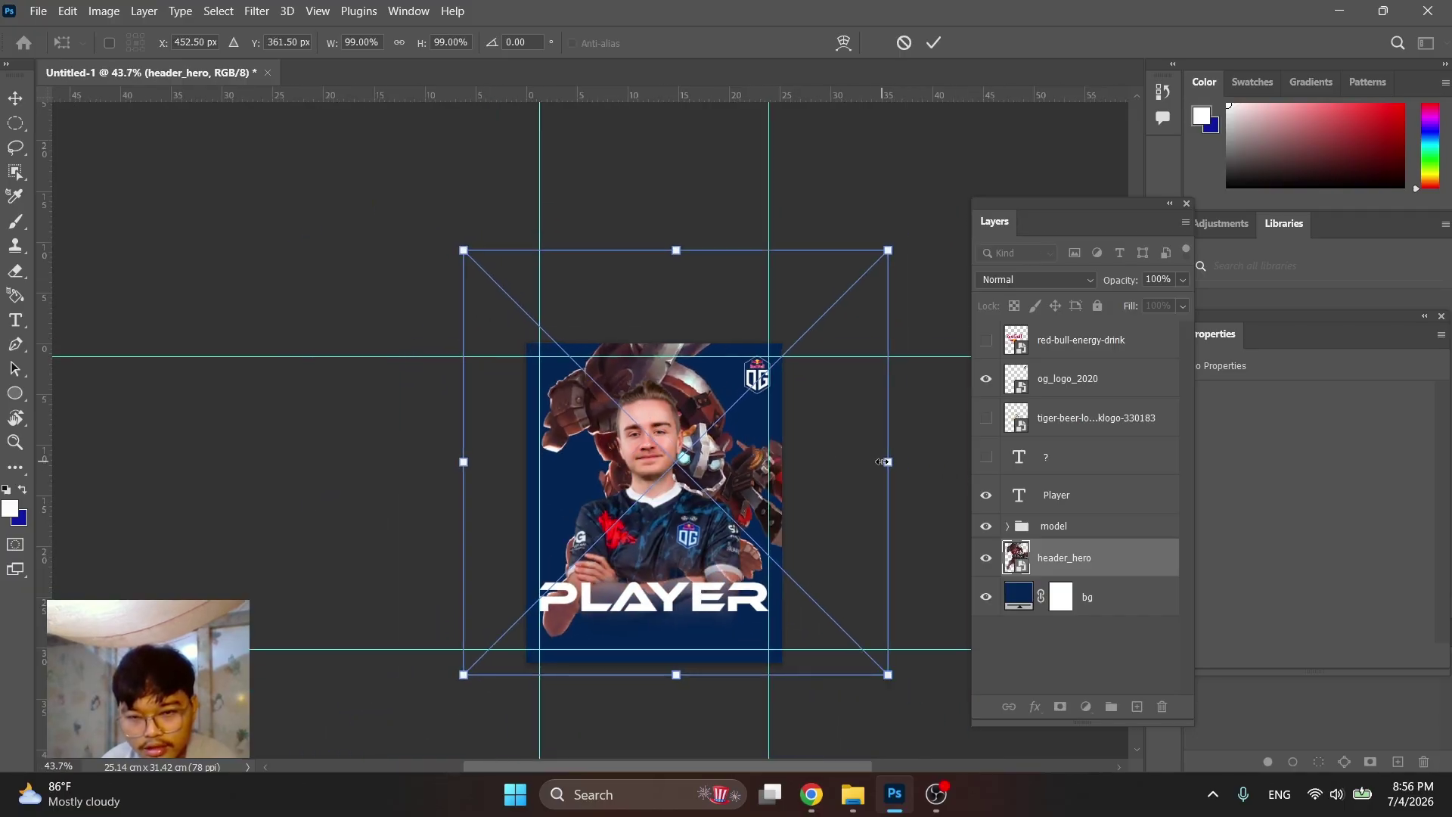
left_click_drag(883, 461, 843, 462)
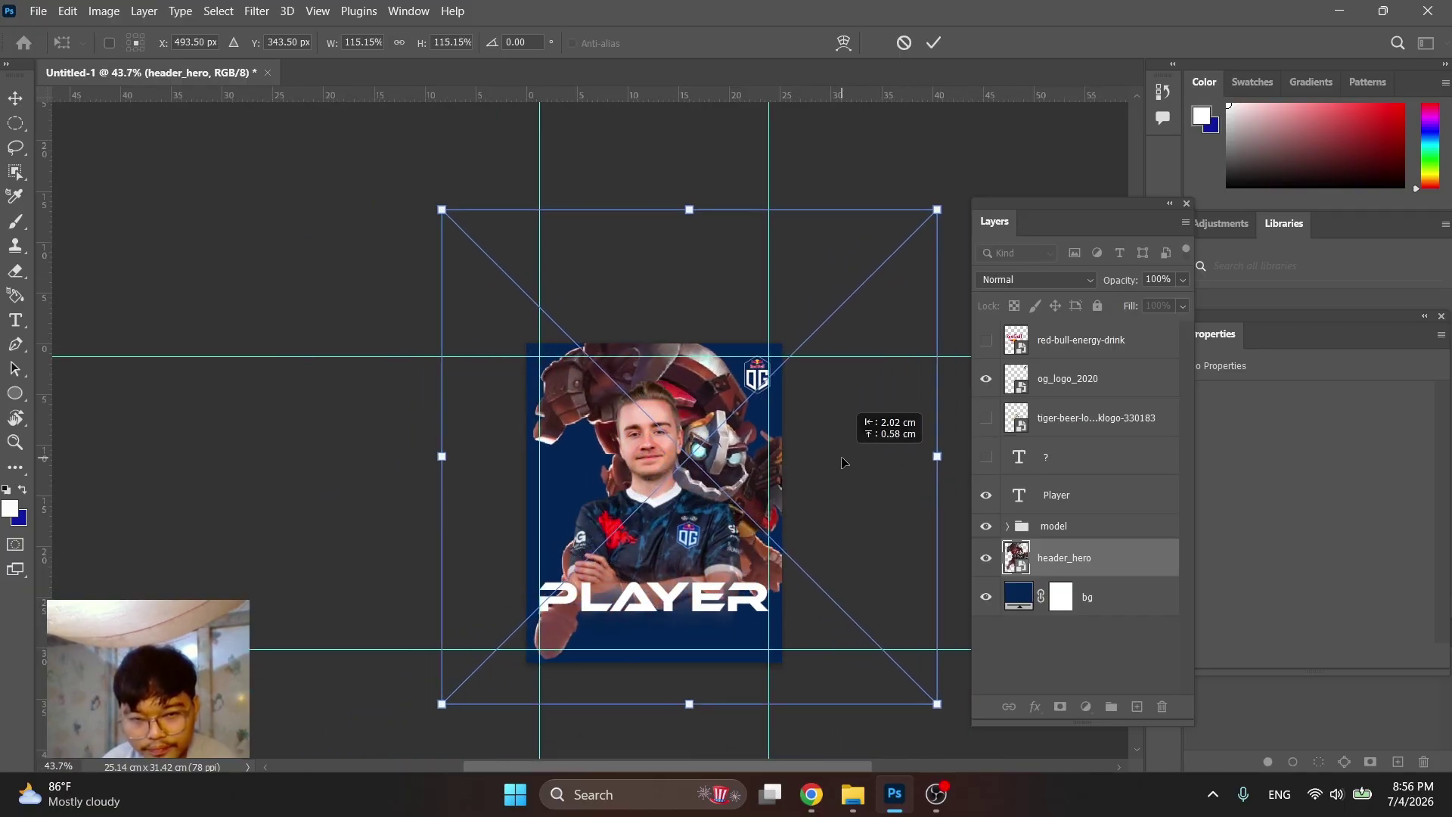
key("Return")
scroll(685, 441, "up", 5)
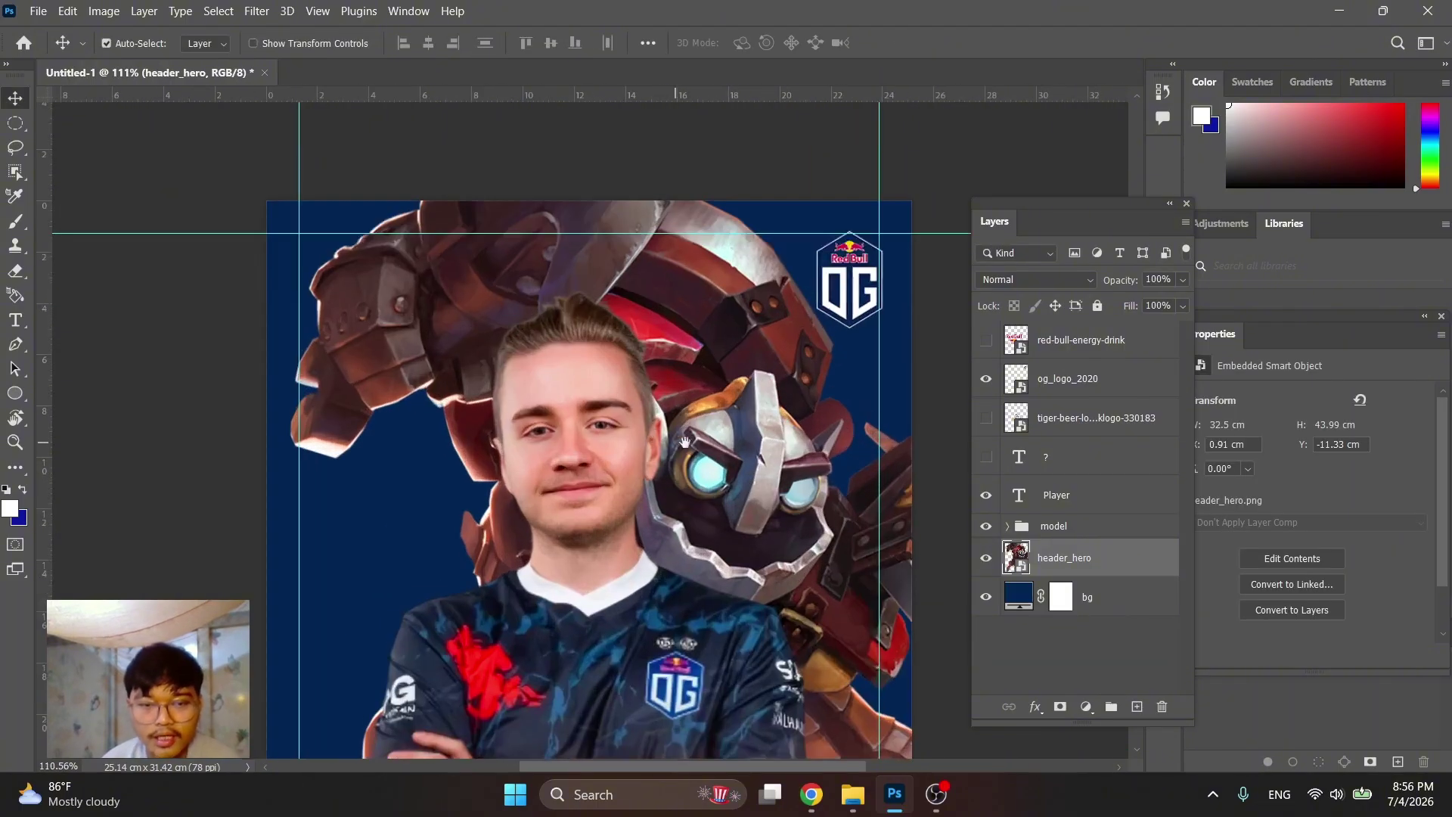
scroll(726, 440, "down", 1)
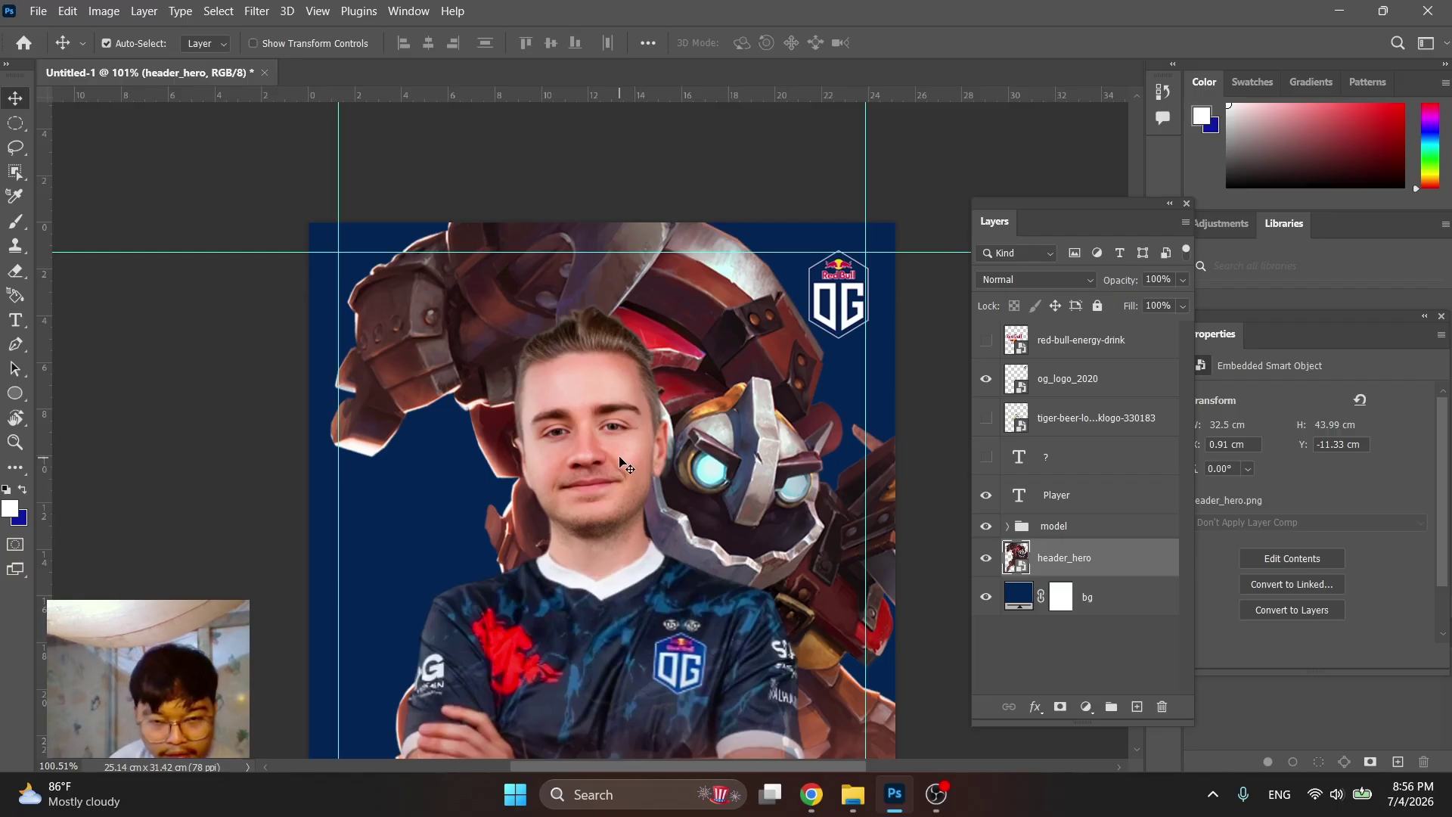
left_click_drag(691, 475, 731, 462)
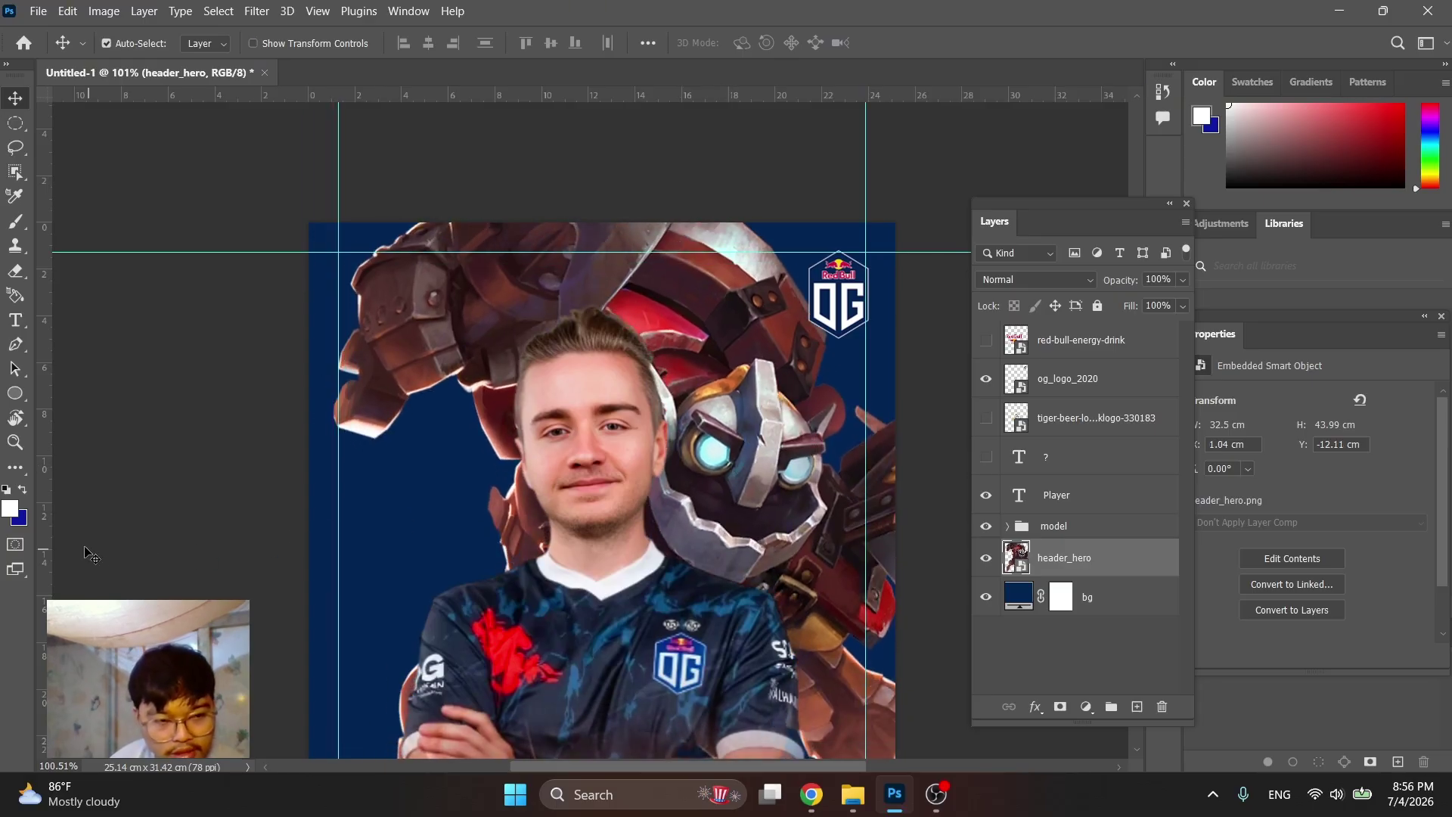
Set the foreground color to the OG logo's navy and the background color to the logo's white by sampling them
left_click(9, 509)
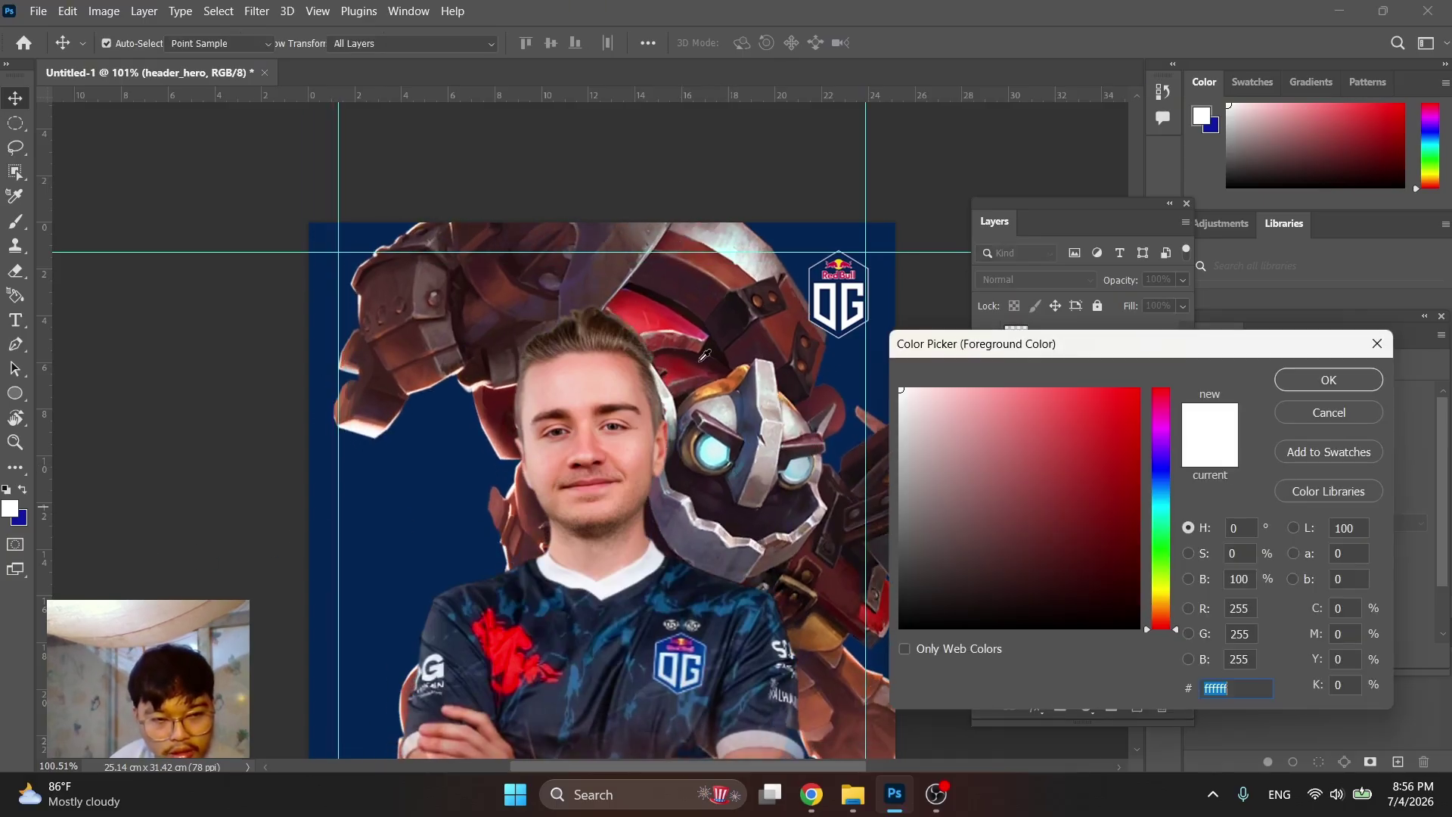
left_click(827, 264)
left_click(1329, 380)
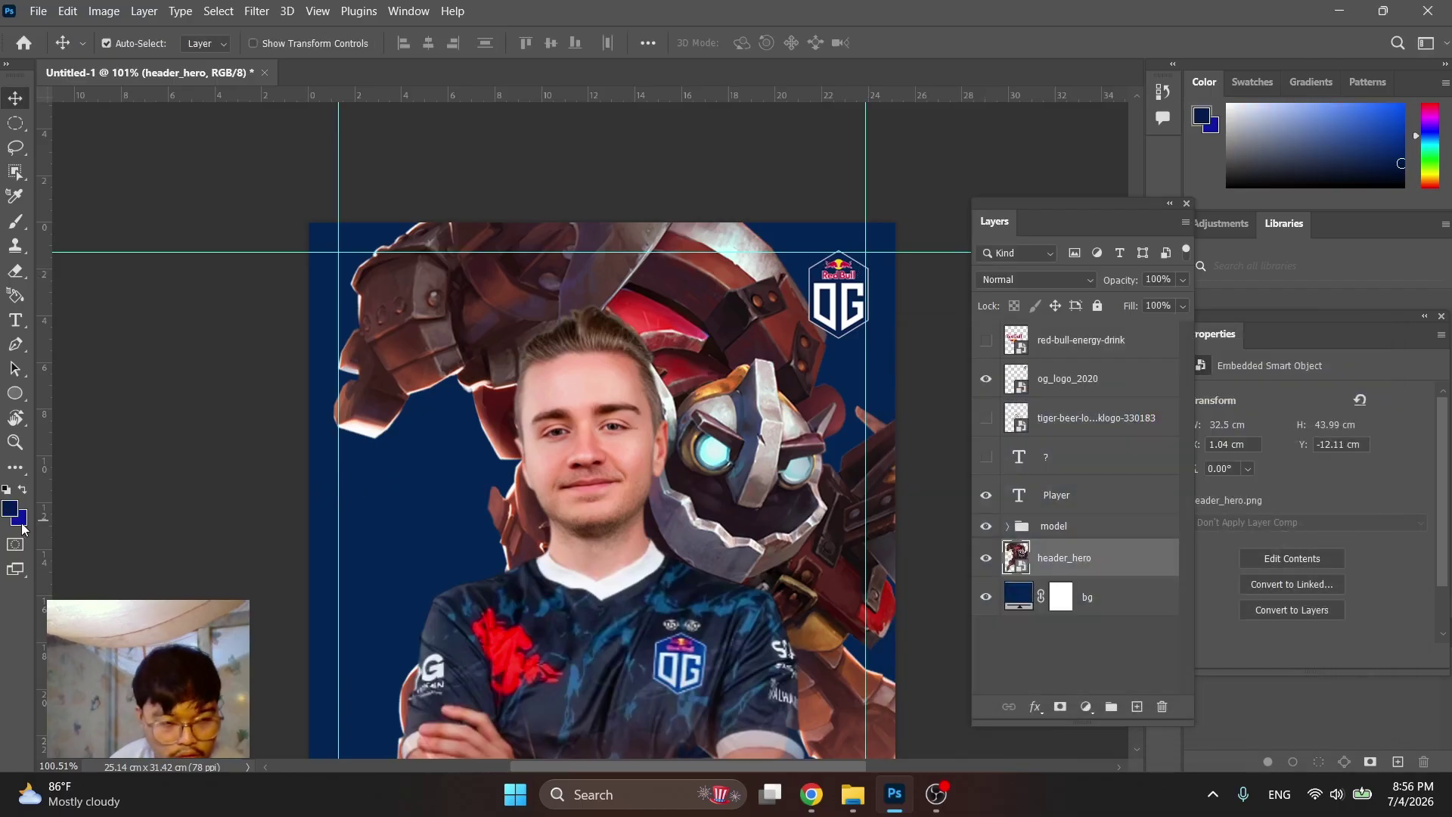
left_click(21, 523)
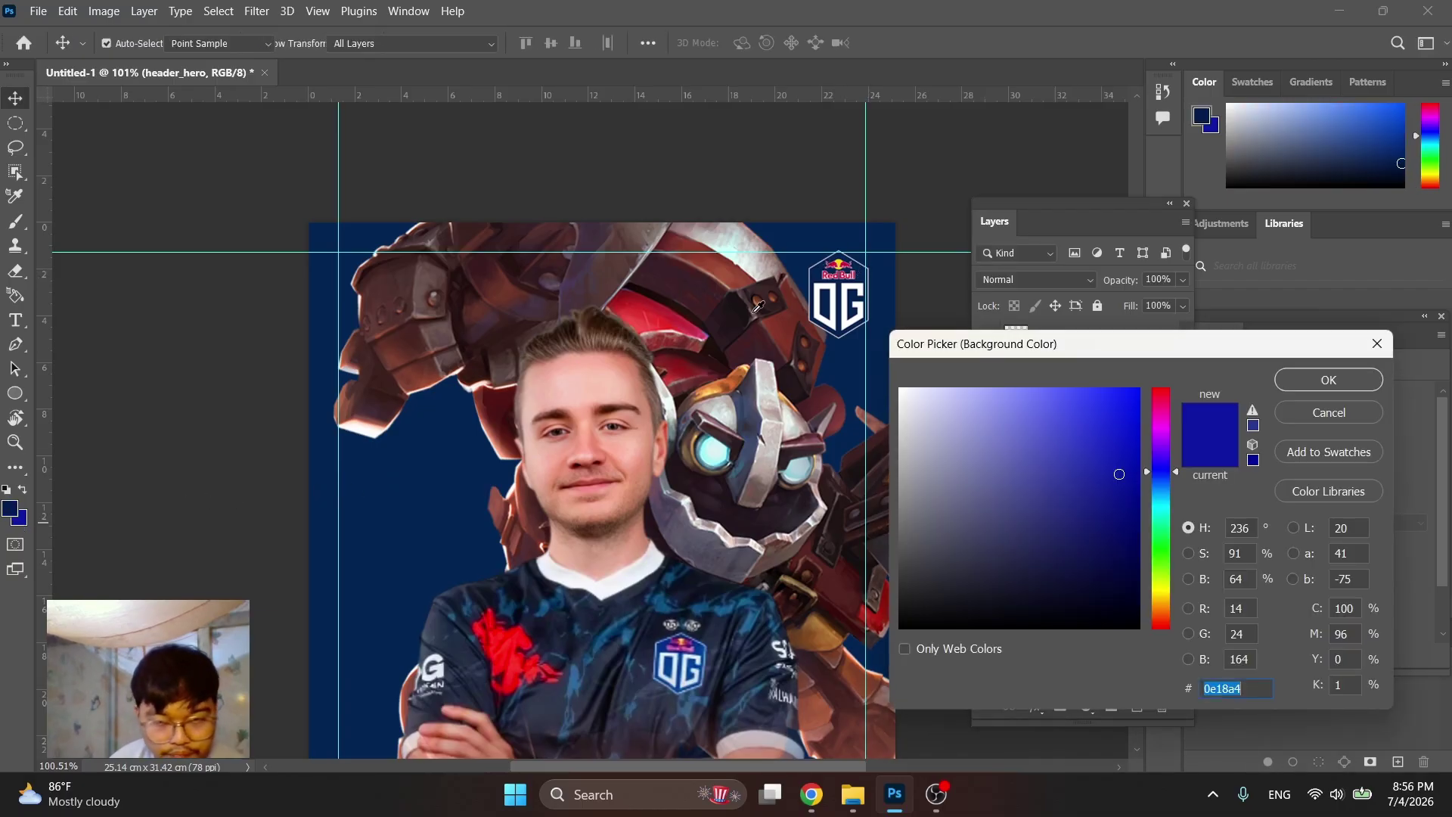
left_click(837, 281)
left_click(1329, 380)
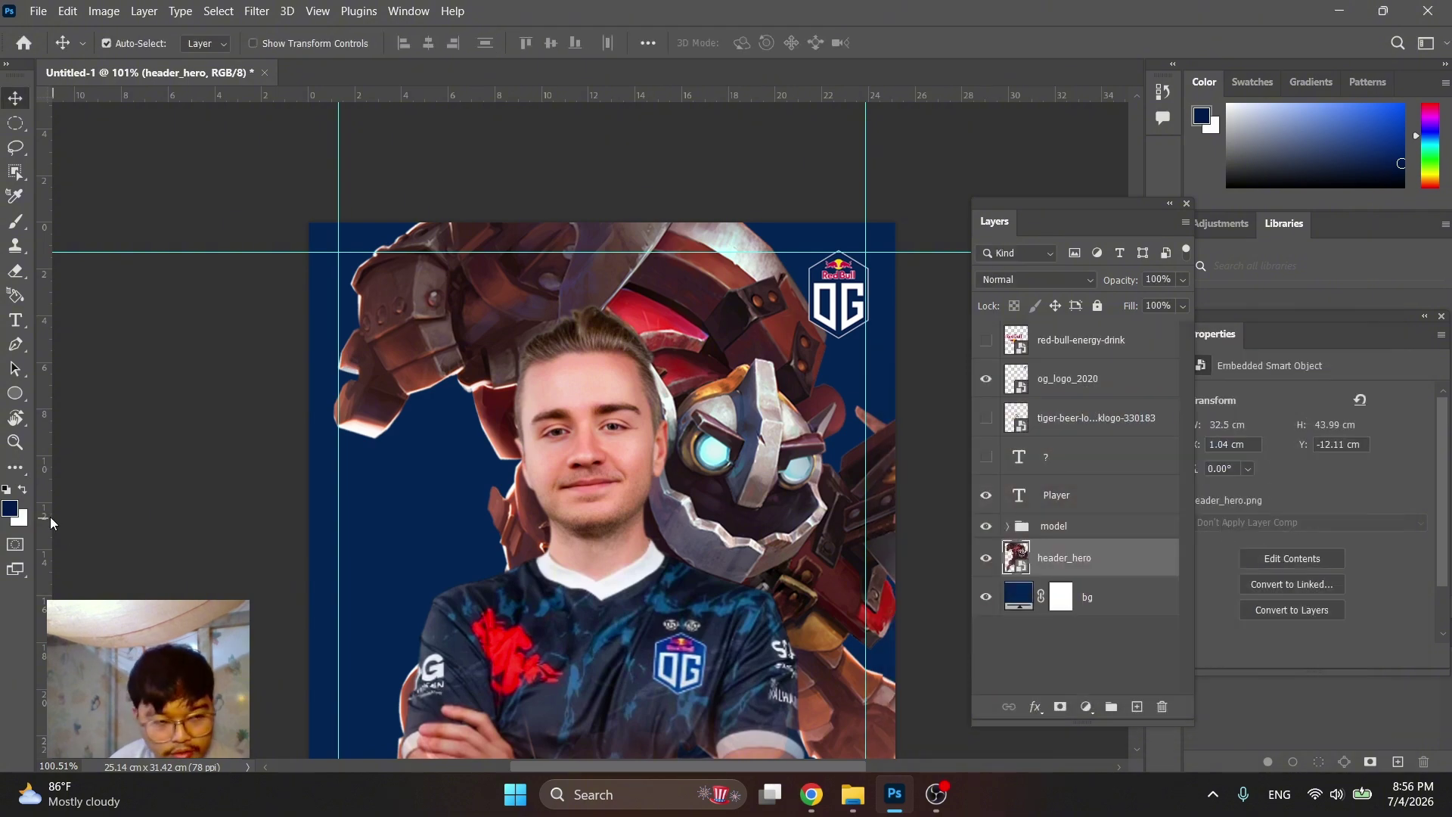
Apply a Halftone Pattern filter with size 2 and the Dot pattern to the header_hero artwork, and nudge it slightly upward
left_click(257, 10)
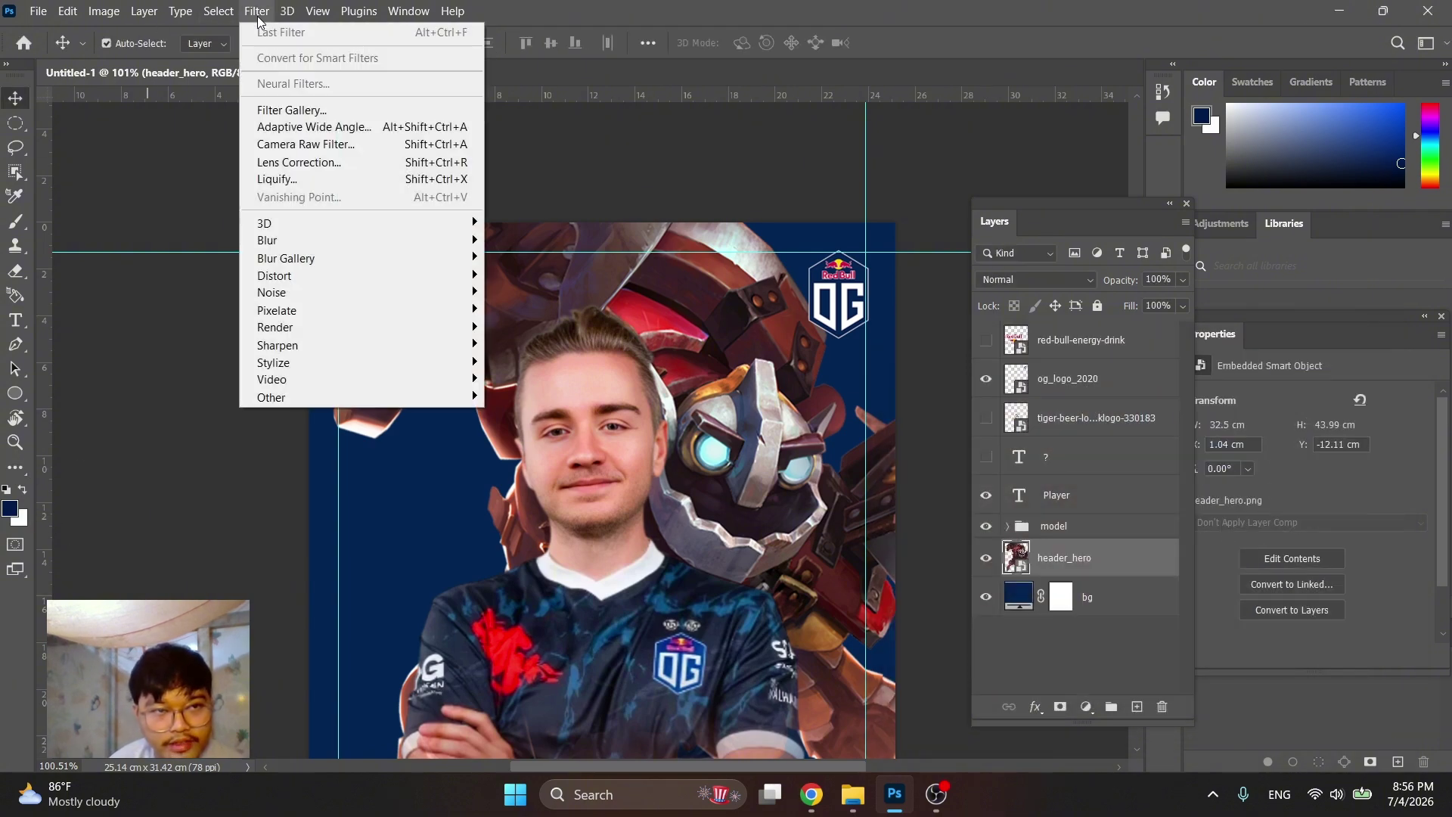
left_click(324, 112)
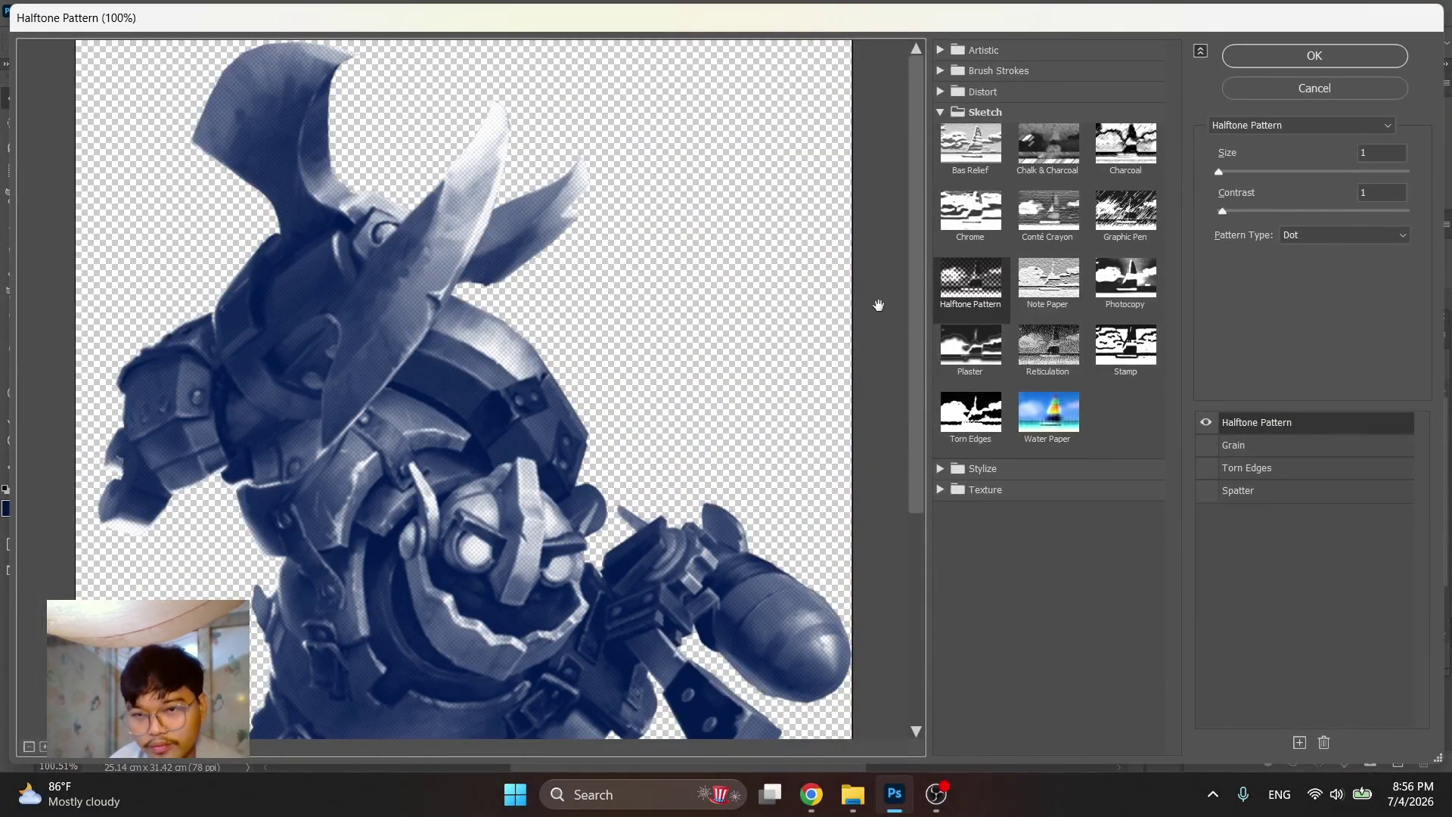
left_click(1228, 171)
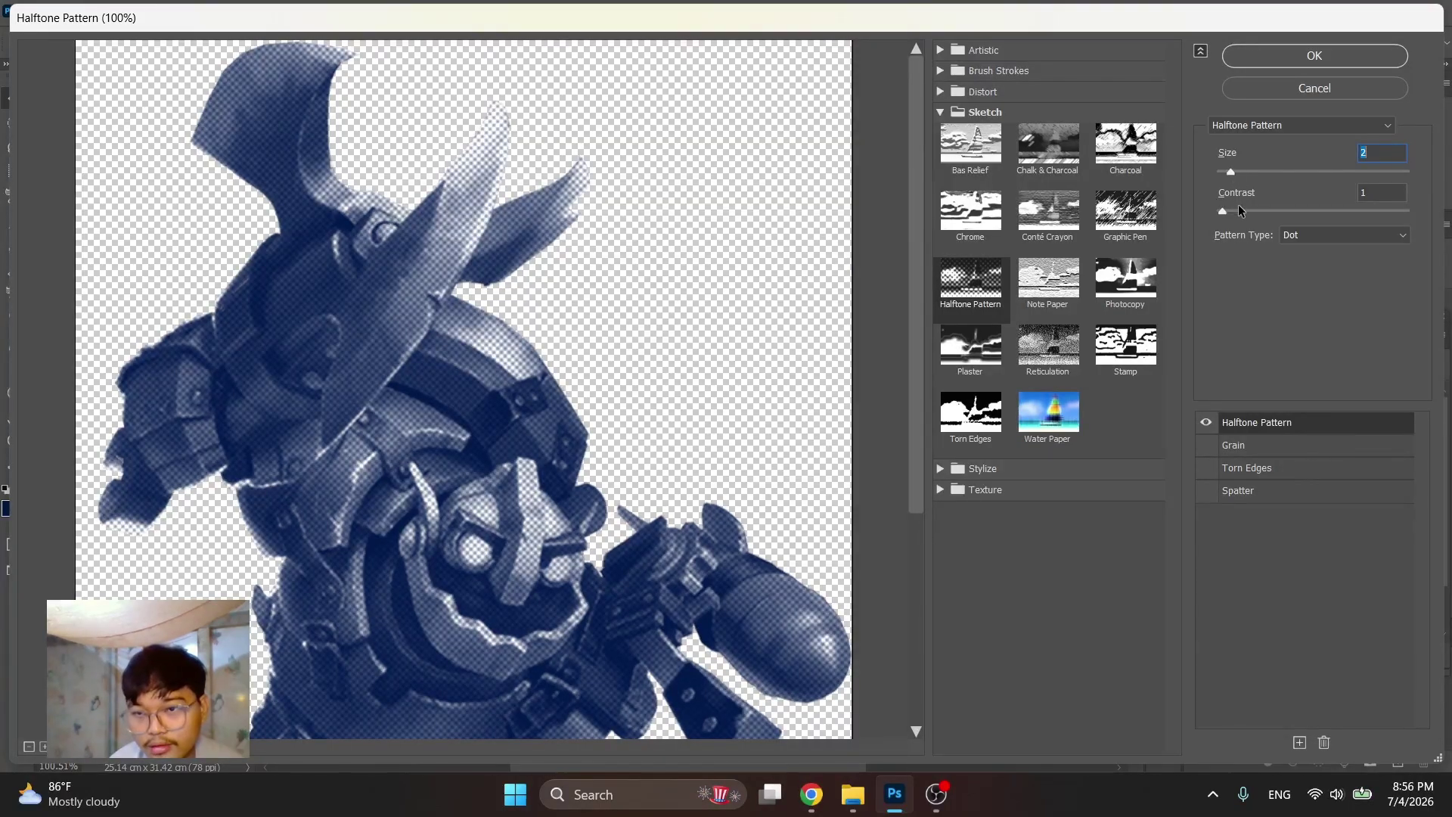
left_click(1316, 55)
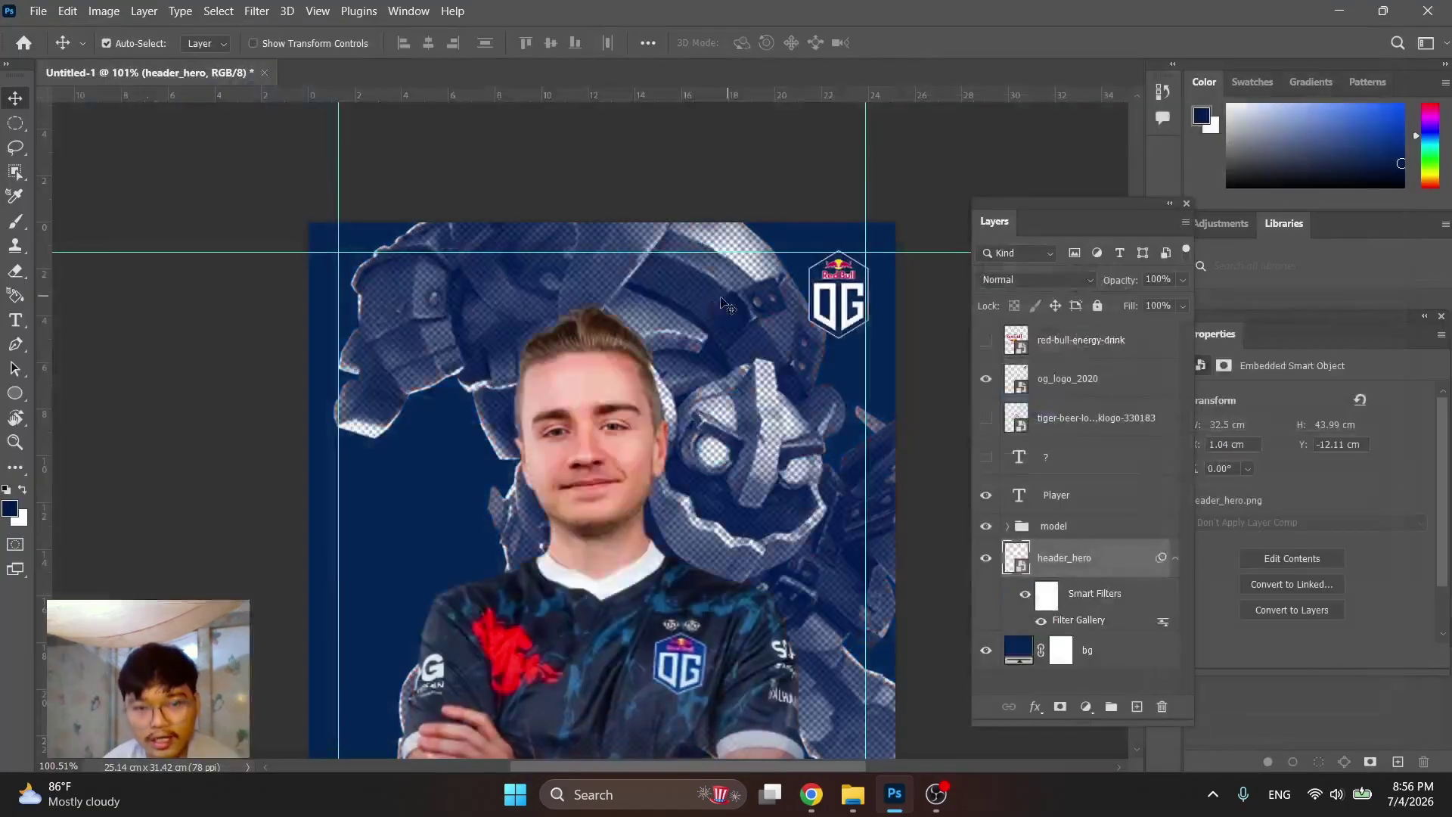
scroll(708, 355, "down", 4)
left_click_drag(725, 376, 719, 368)
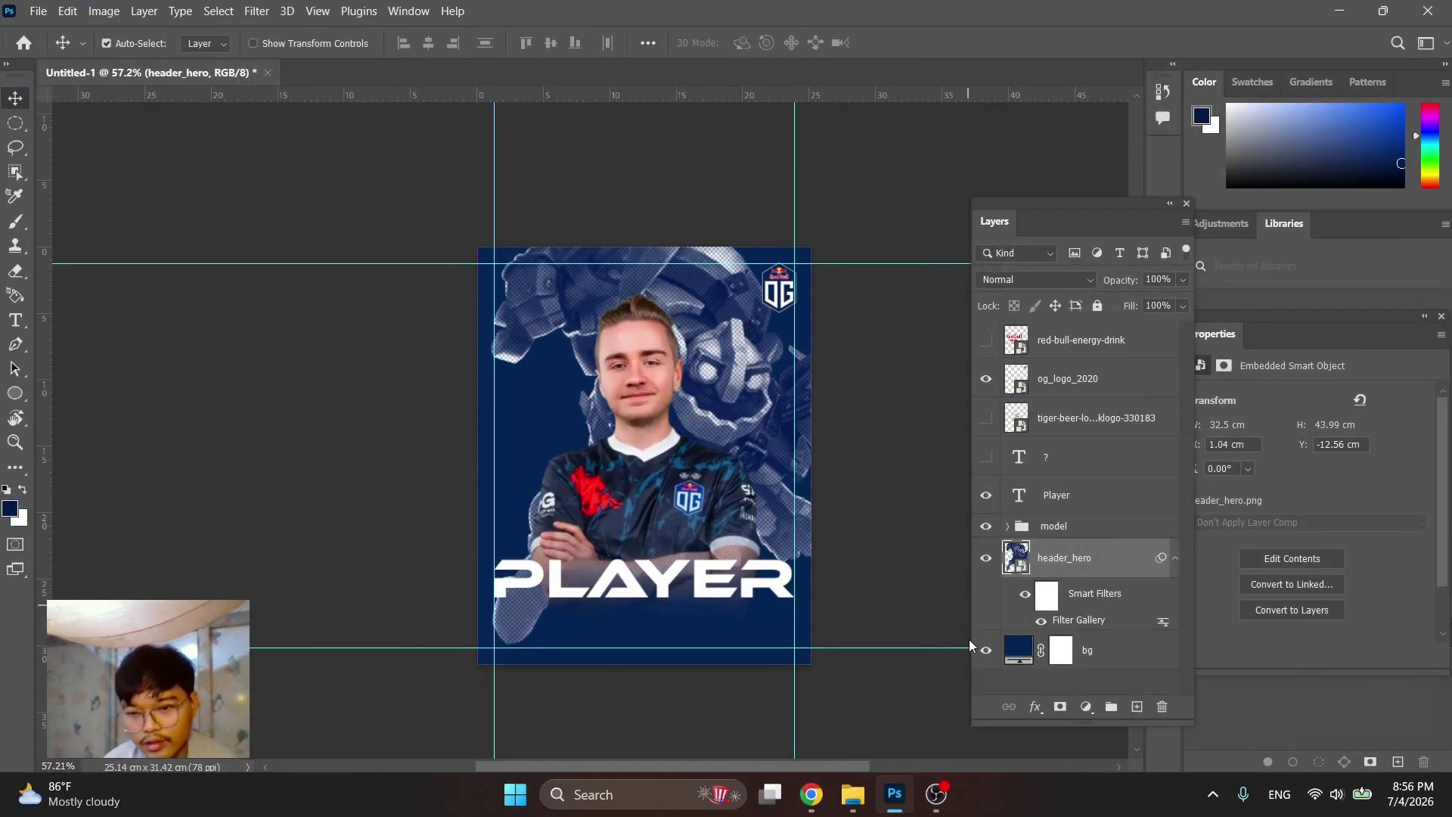
Add a layer mask to header_hero and fade its lower part with a soft eraser of about 766 px
left_click(1059, 707)
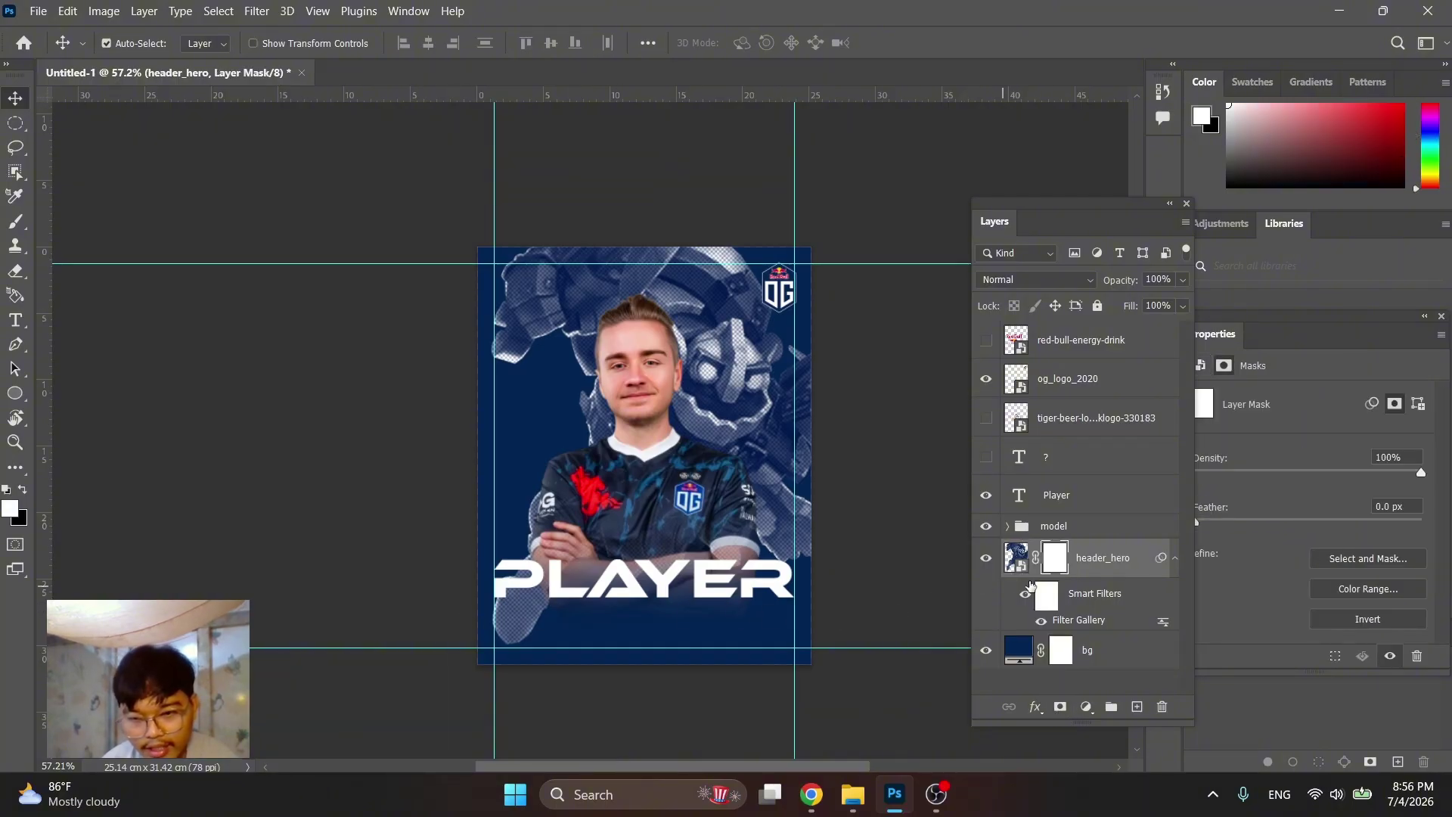
key("e")
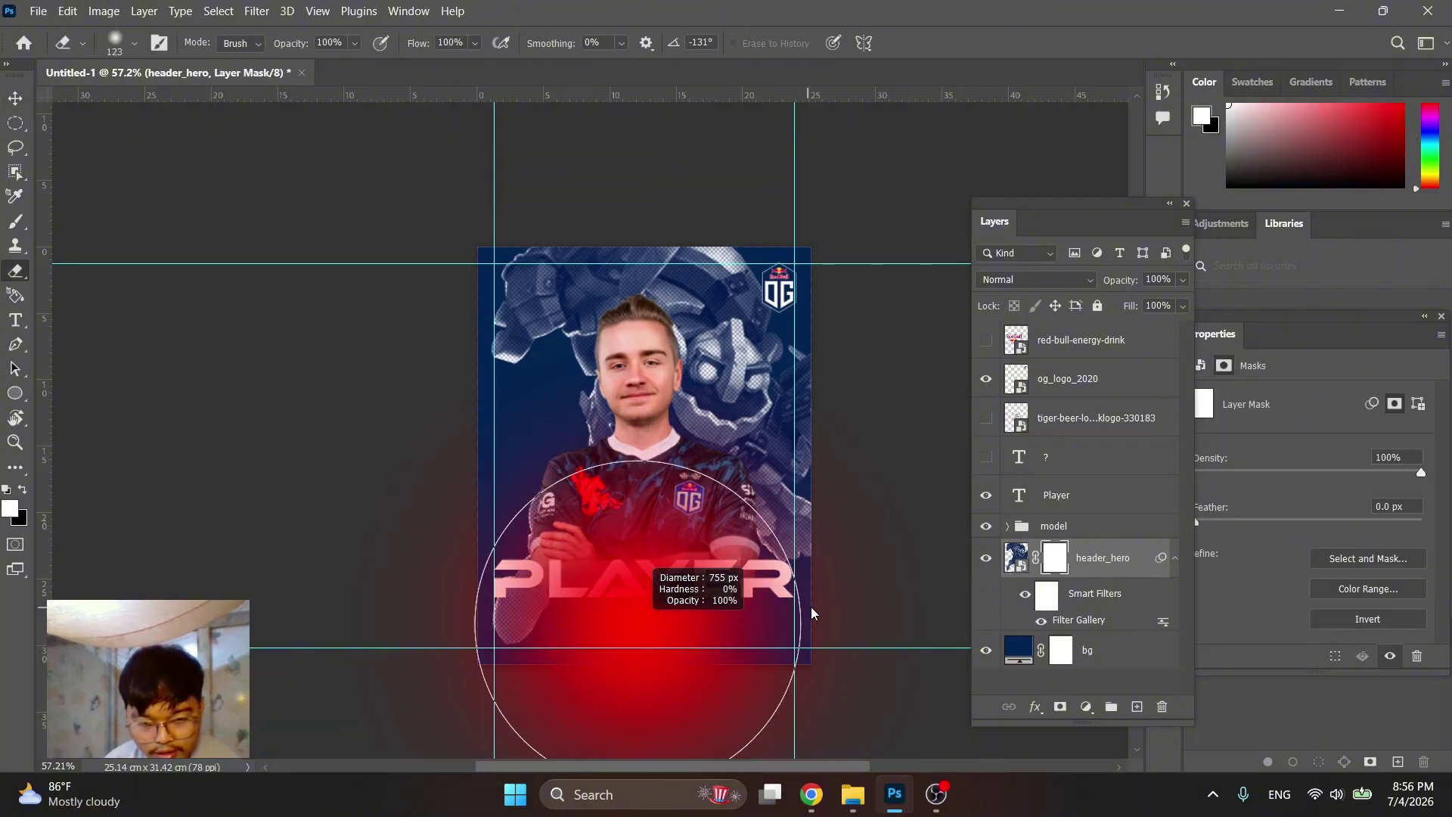
mouse_move(664, 691)
left_mouse_down()
mouse_move(421, 665)
mouse_move(356, 680)
left_mouse_up()
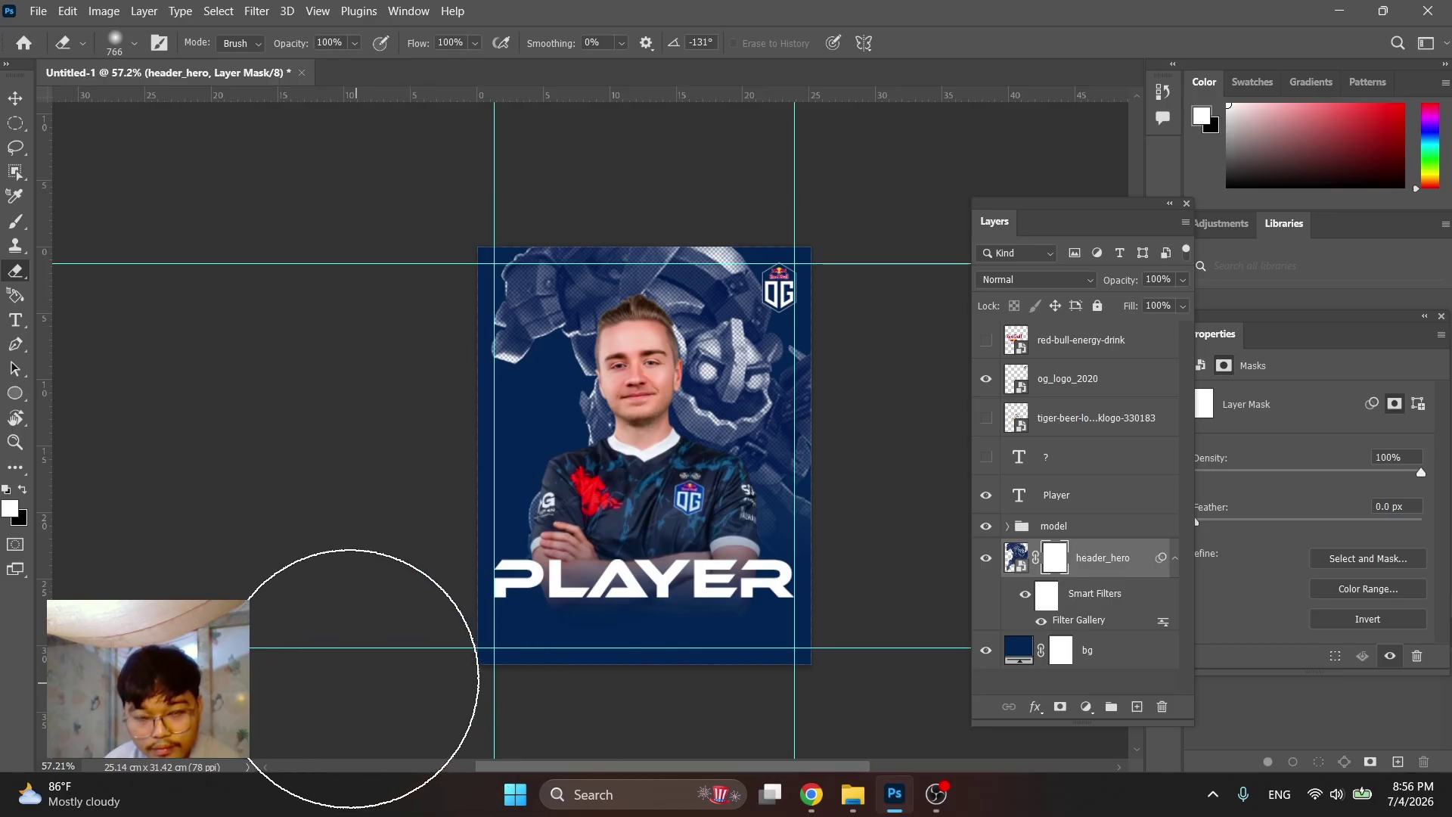
key("v")
left_click(734, 409)
scroll(731, 410, "up", 3)
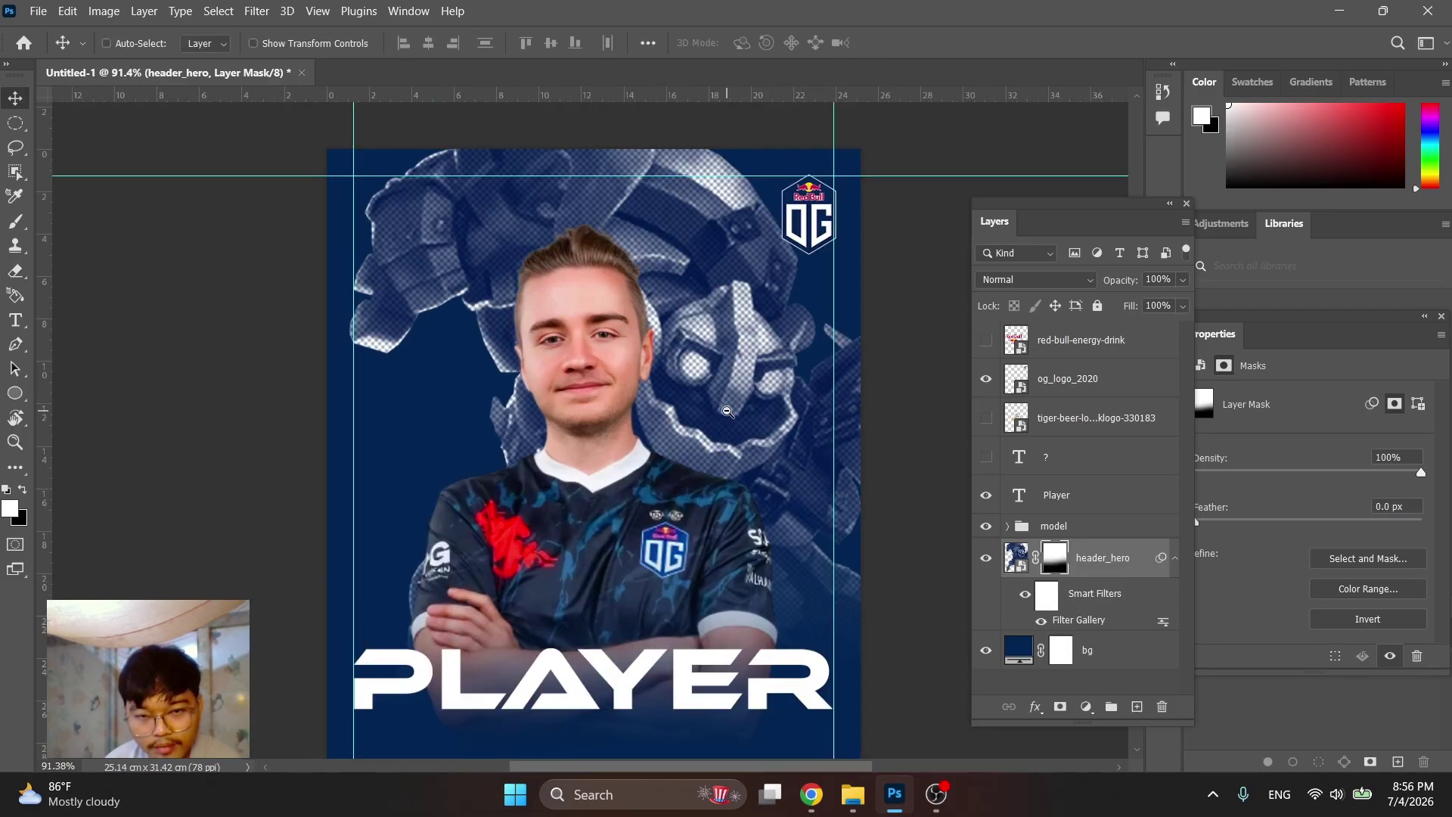
scroll(725, 410, "down", 3)
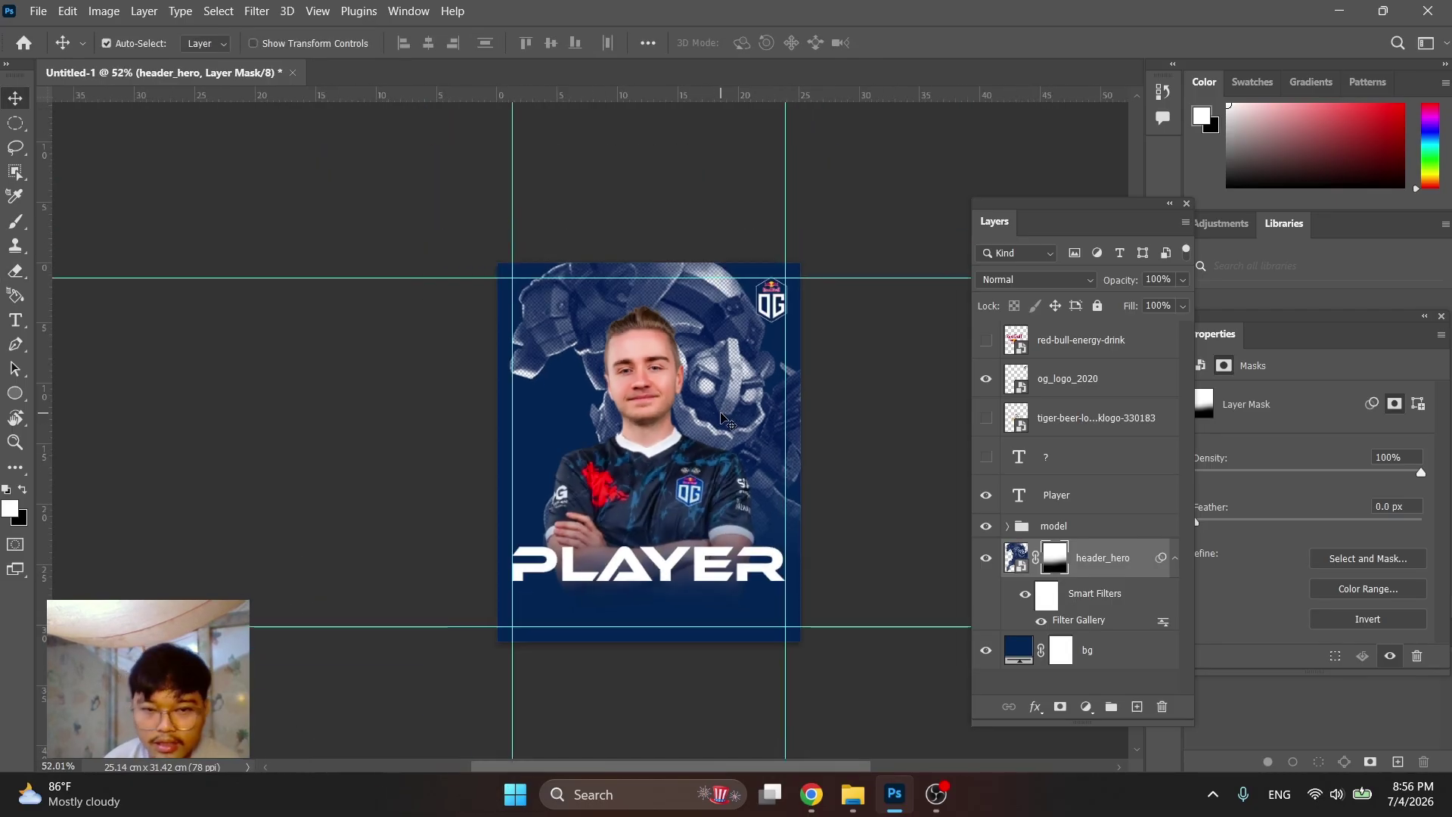
scroll(707, 432, "up", 4)
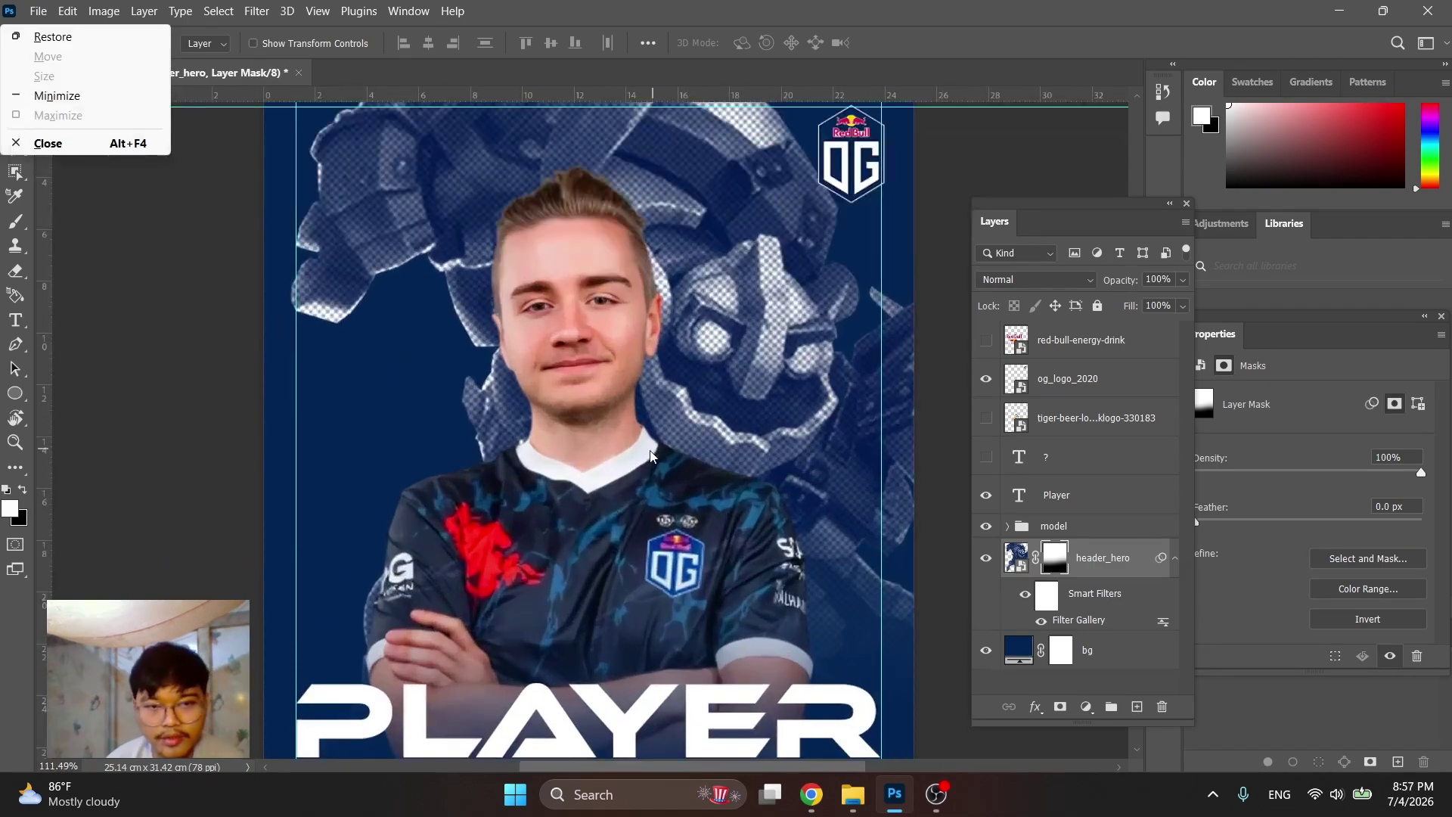
Create a new empty layer directly above header_hero and below the model group
left_click(586, 522, "ctrl")
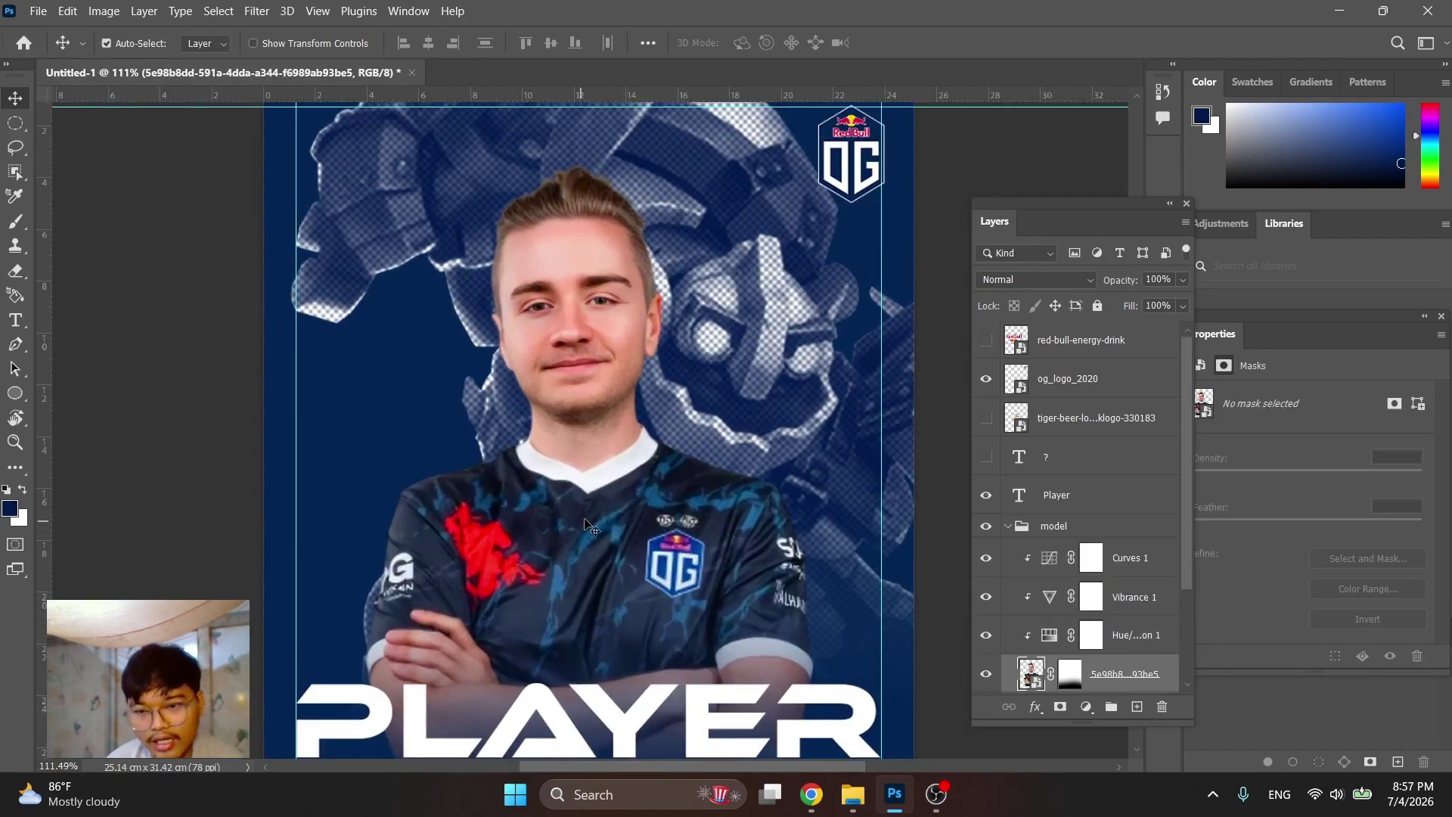
left_click(1012, 528)
left_click(1011, 527)
scroll(1053, 552, "down", 2)
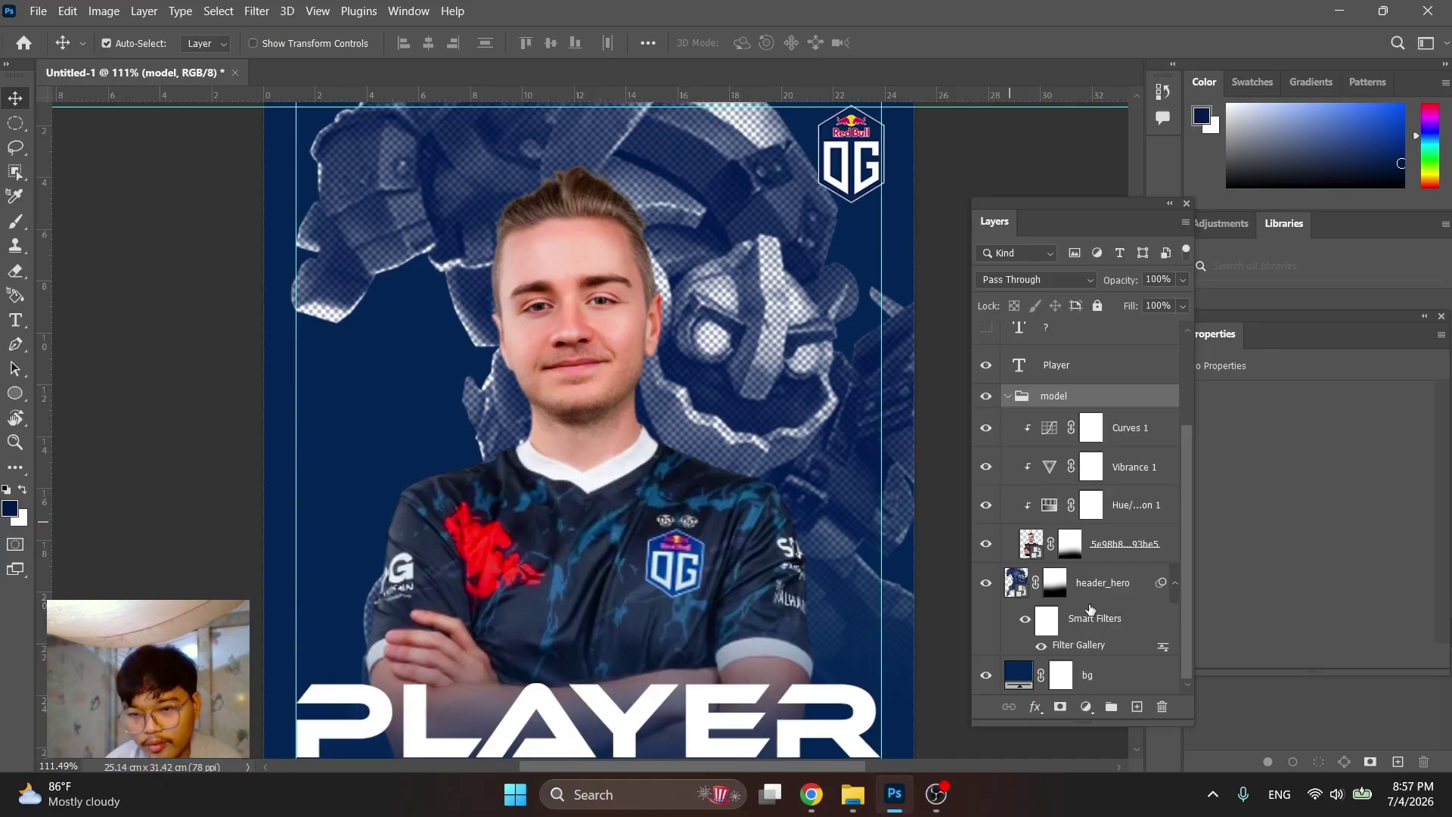
left_click(1109, 546)
left_click(1135, 707)
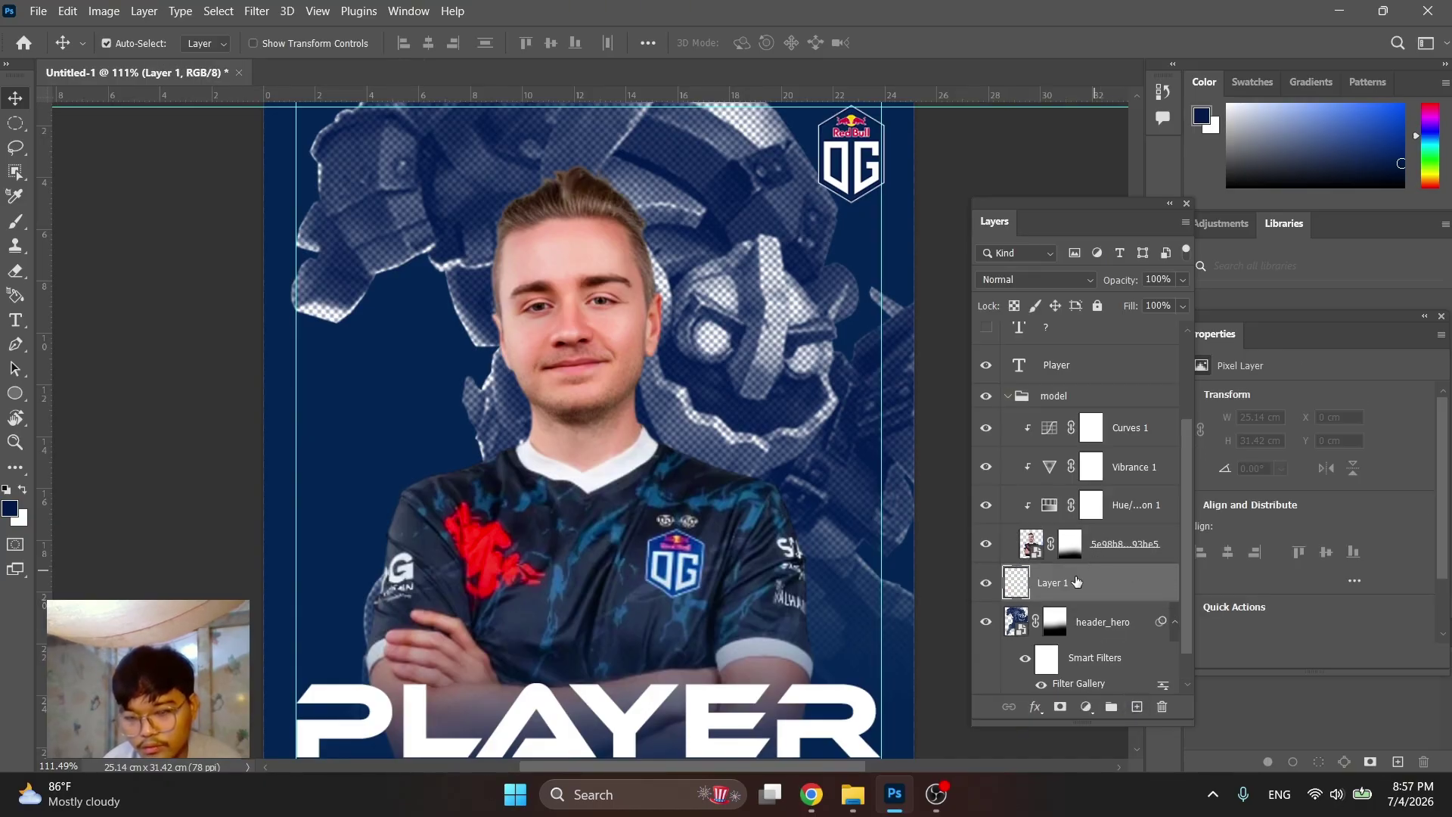
Switch to the Brush, sample the poster's navy background and change the foreground color to a brighter blue
key("b")
scroll(657, 439, "down", 3)
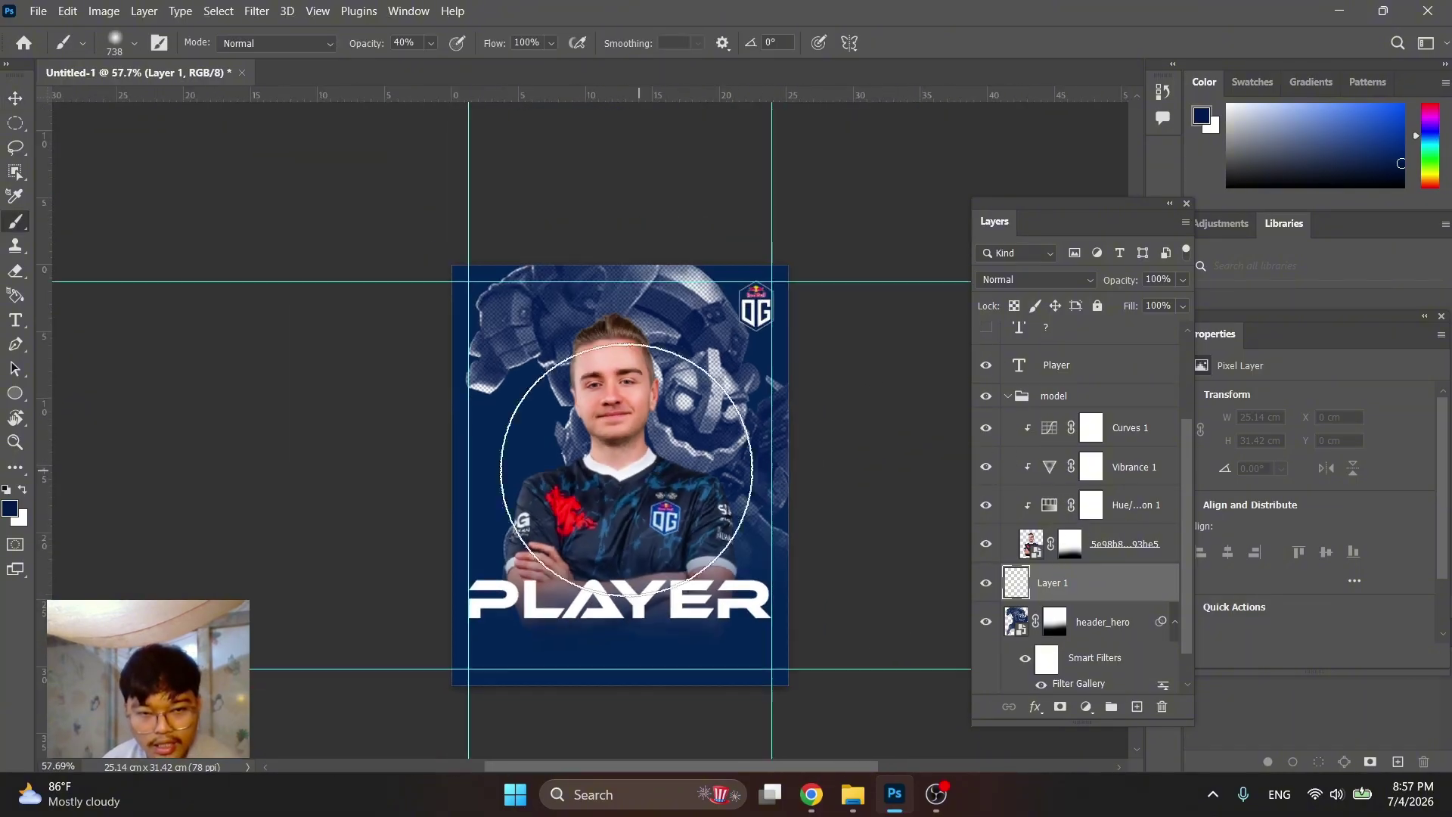
left_click(535, 418, "alt")
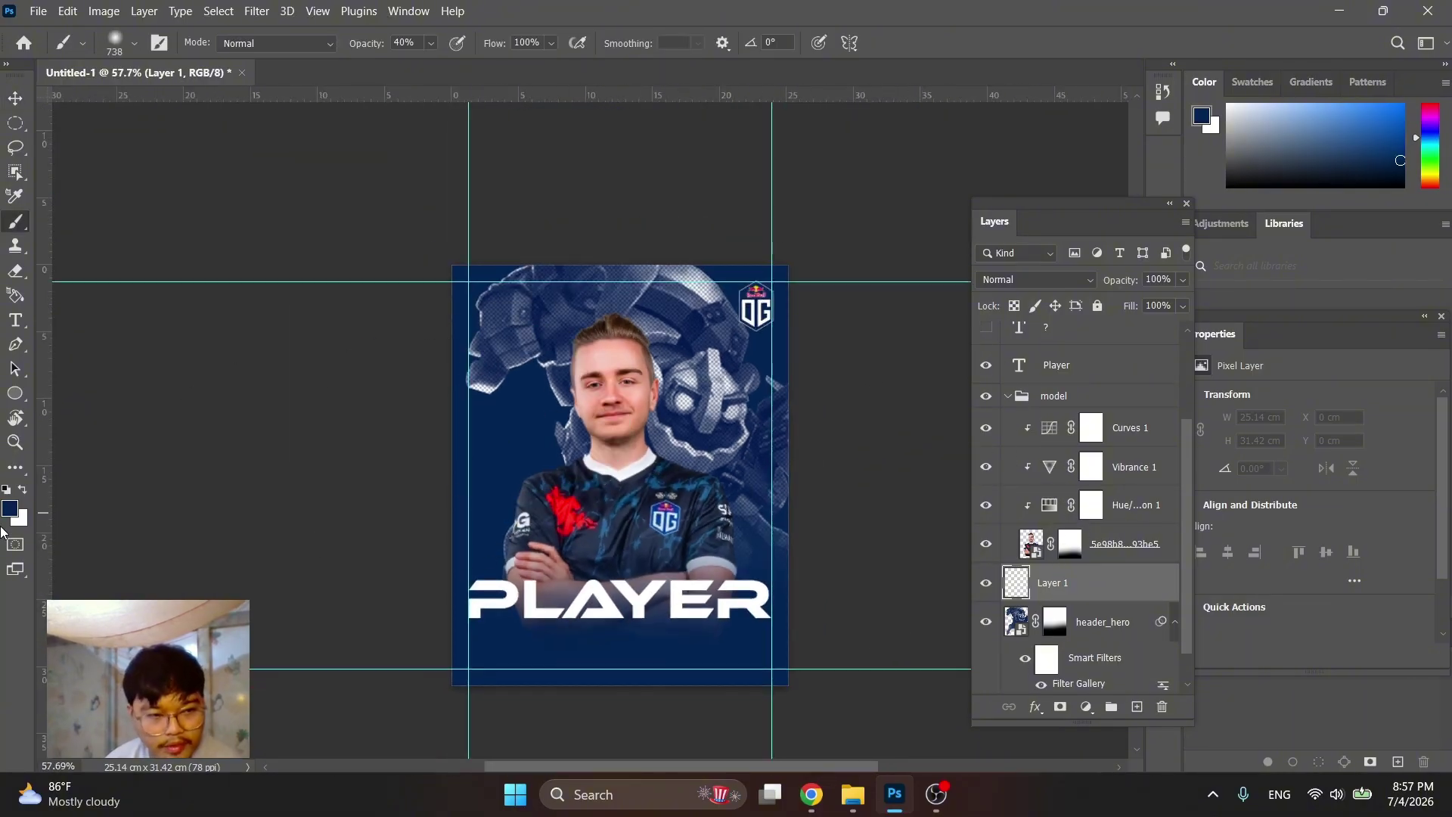
left_click(9, 510)
left_click_drag(1108, 502, 1132, 453)
left_click(1291, 384)
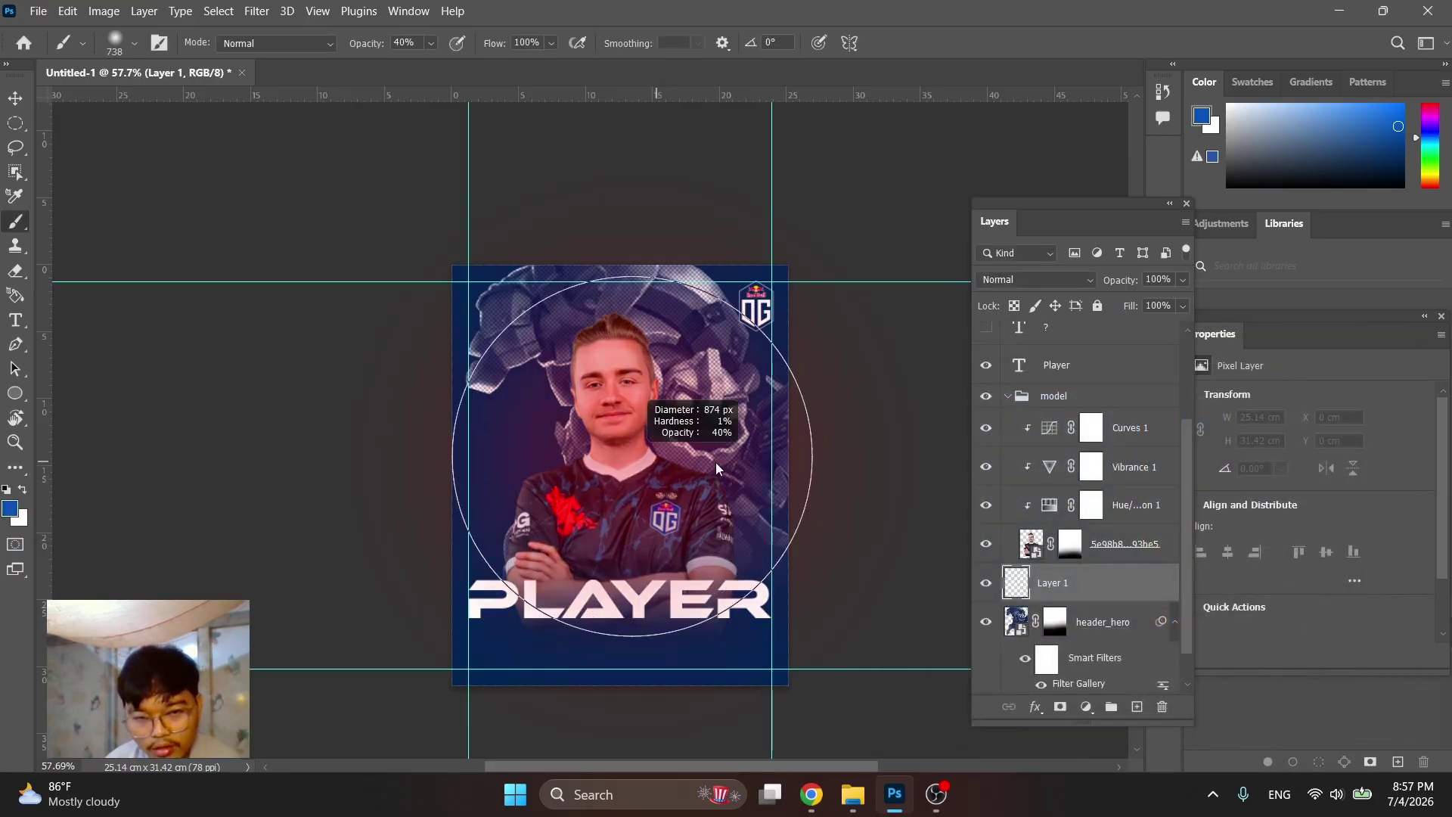
Set the soft brush to 710 px and 100% opacity, and reshape its tip into a vertical ellipse at 92°
mouse_move(583, 597)
left_mouse_down()
mouse_move(564, 597)
mouse_move(589, 461)
mouse_move(671, 643)
left_mouse_up()
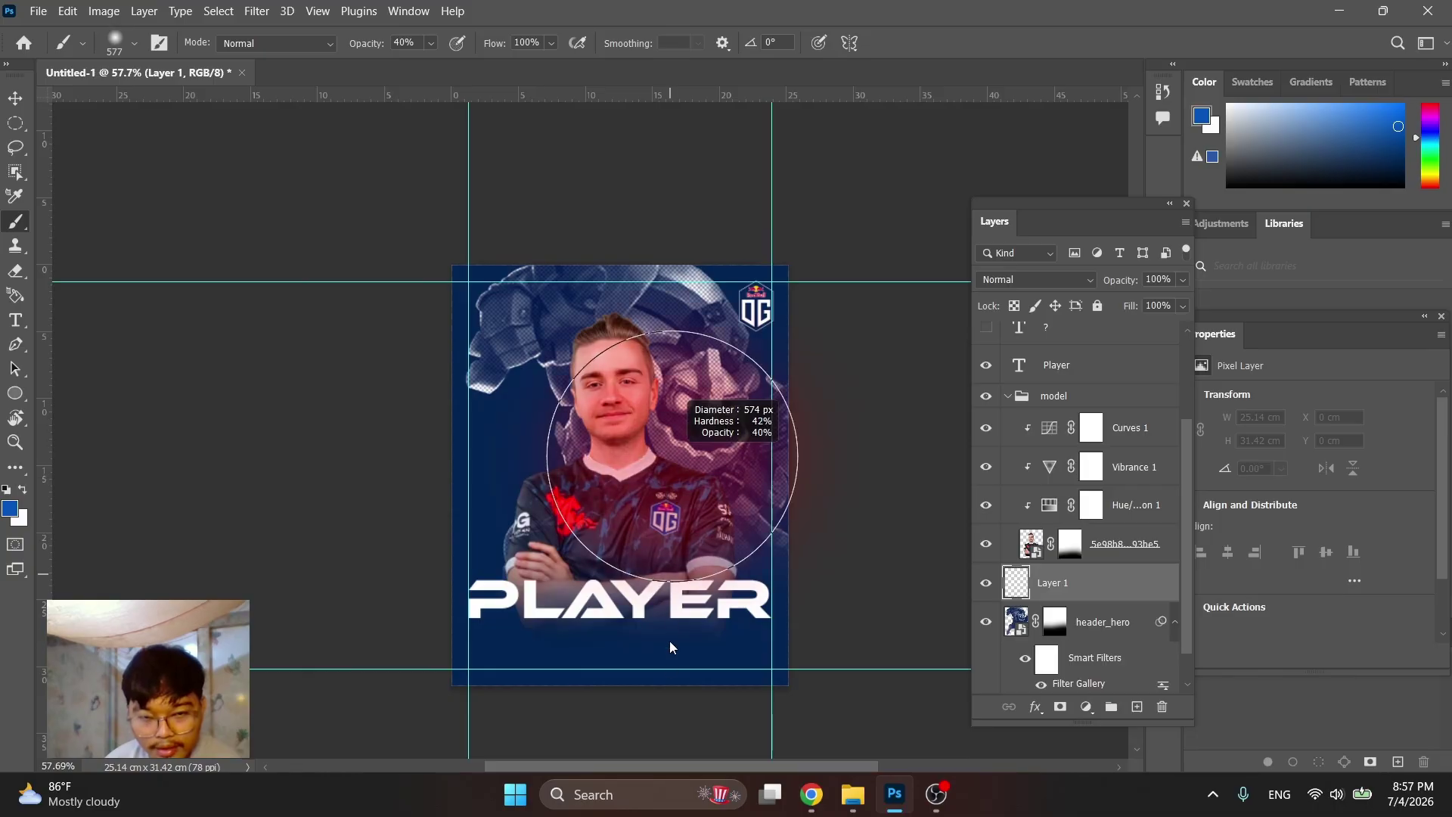
left_click(431, 43)
left_click_drag(433, 63, 496, 64)
left_click_drag(625, 461, 669, 464)
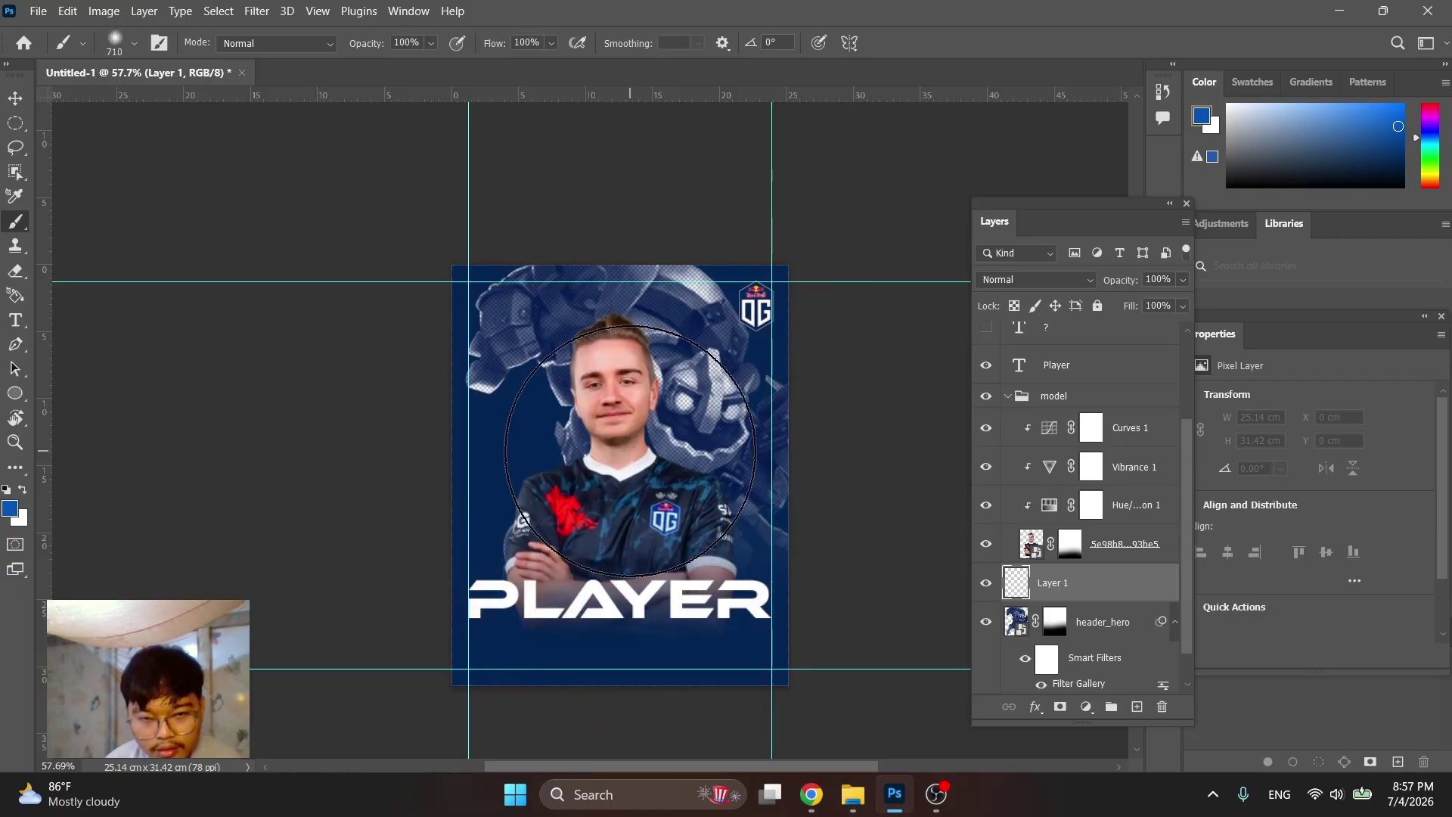
right_click(641, 457)
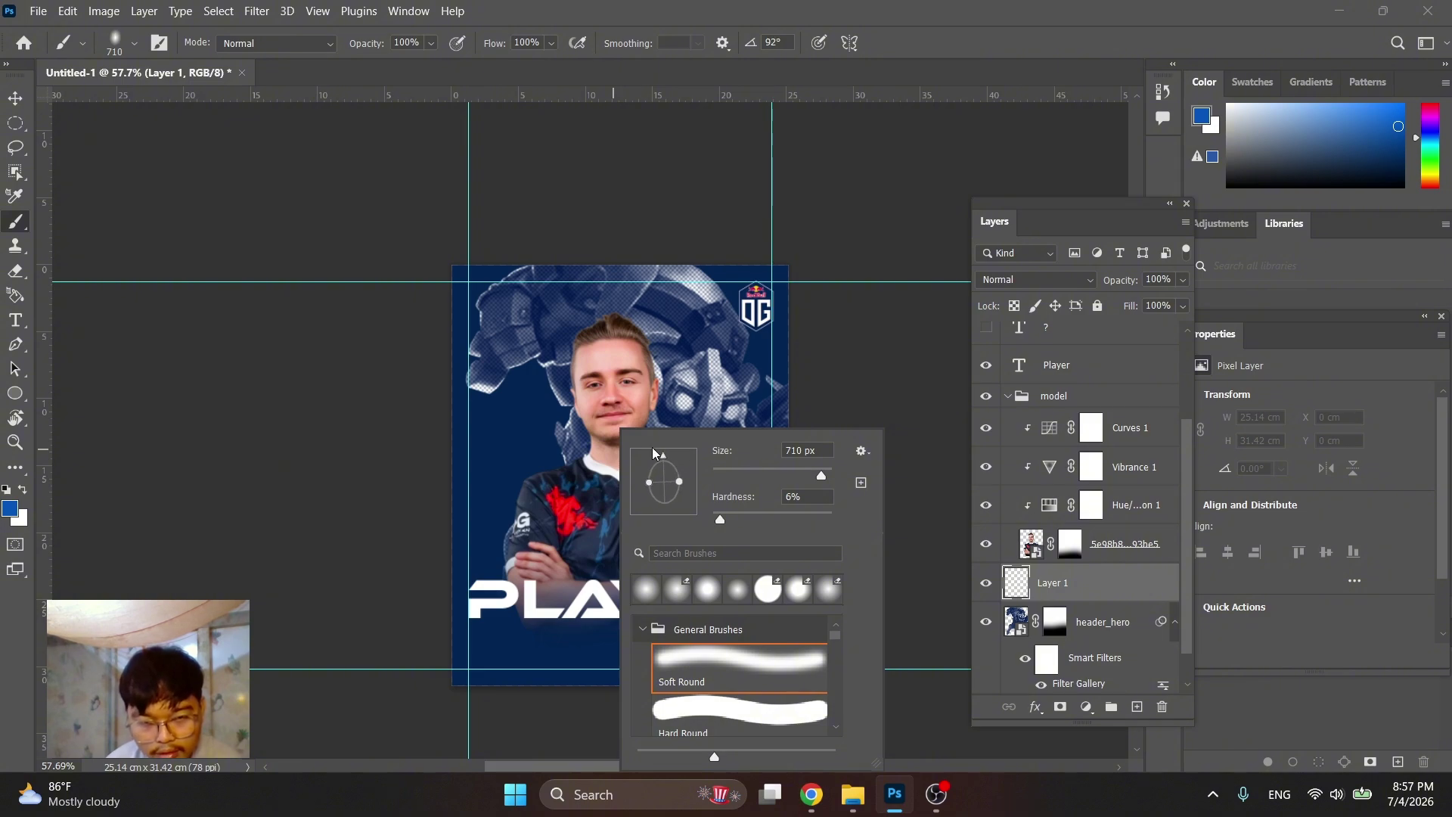
left_click(571, 465)
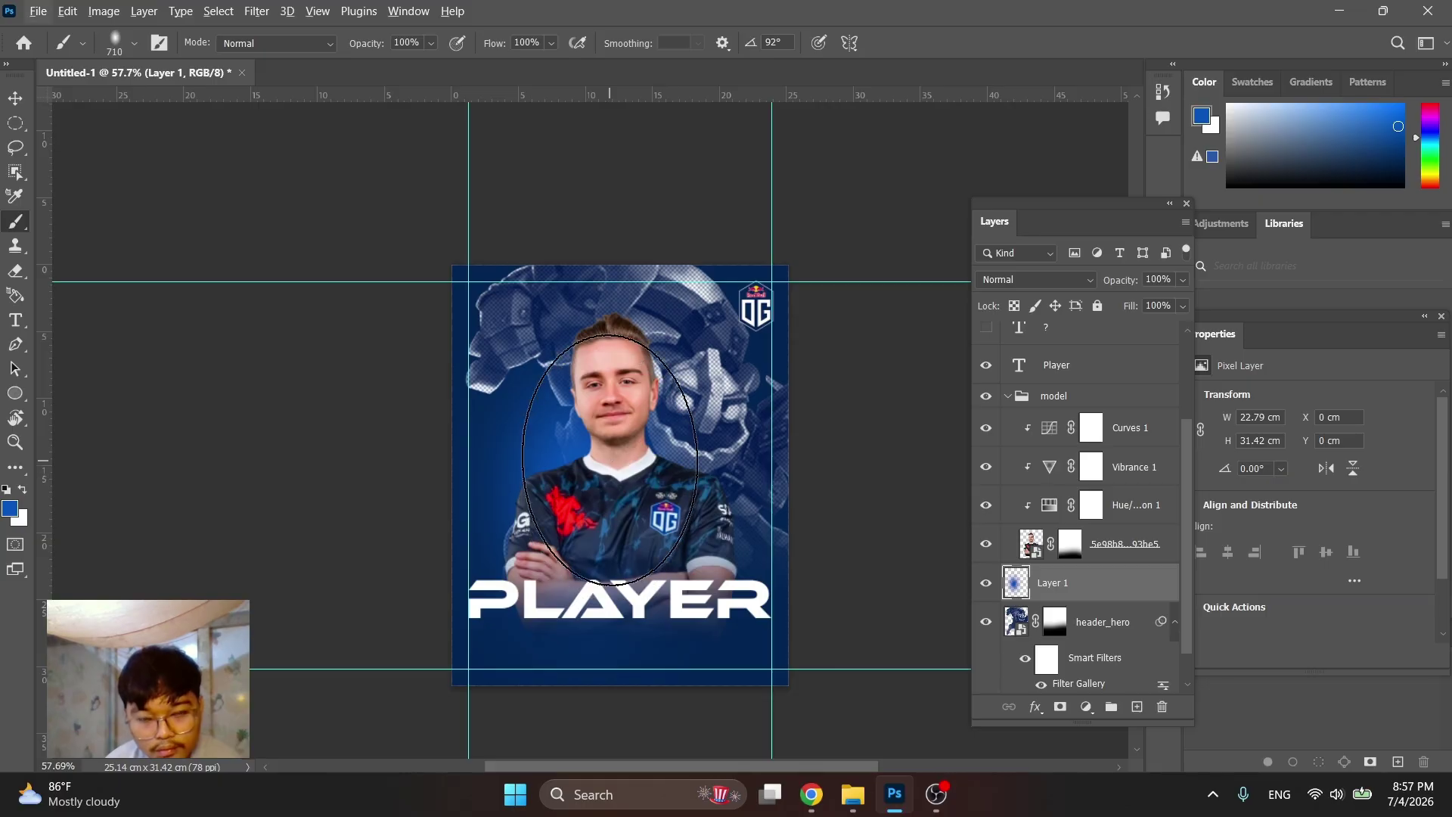
Undo the last dab and paint a bright blue glow behind the player with the brush enlarged to 1157 px
key("ctrl+z")
left_click_drag(609, 459, 738, 470)
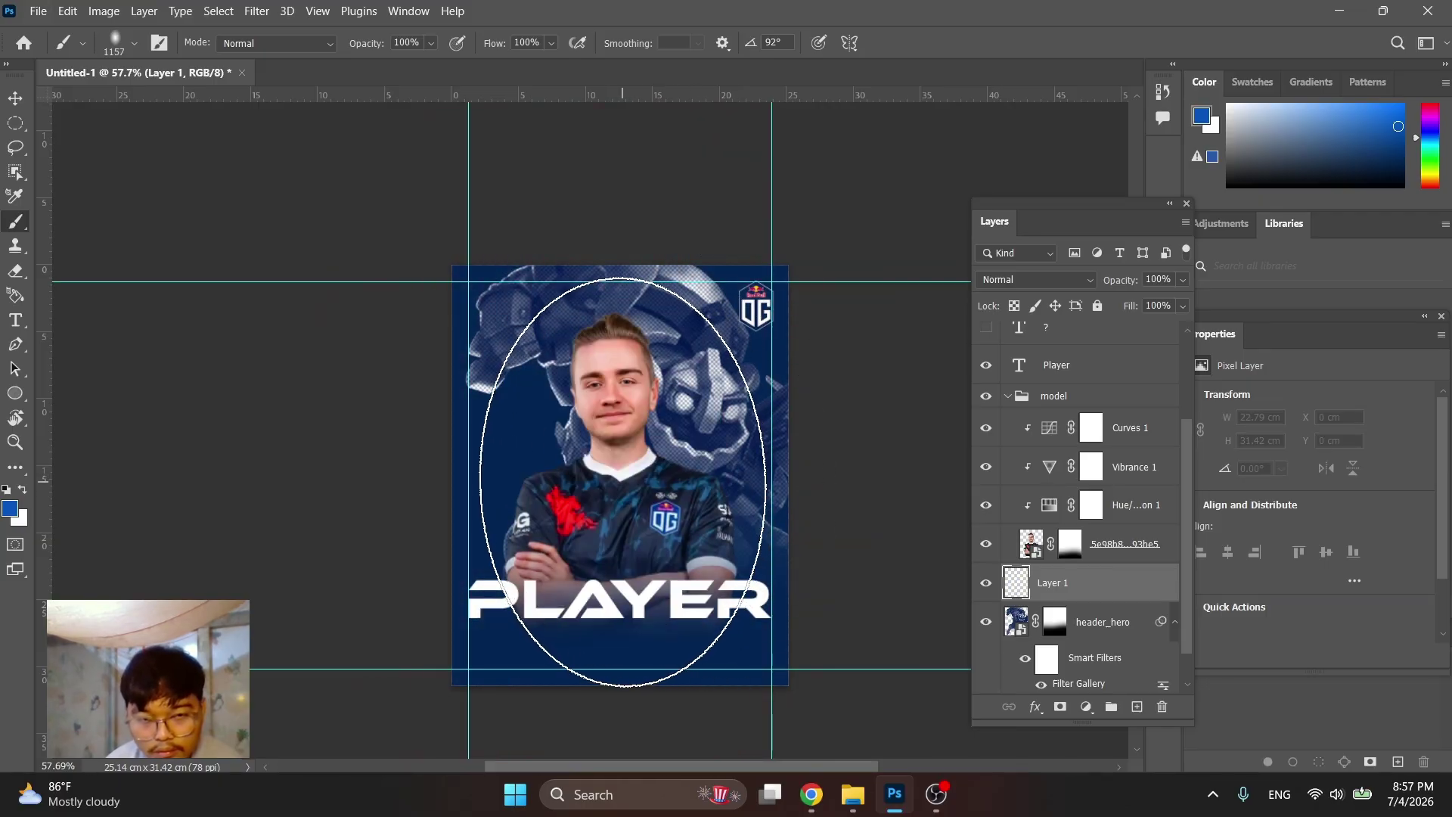
left_click(622, 482)
scroll(596, 490, "up", 3)
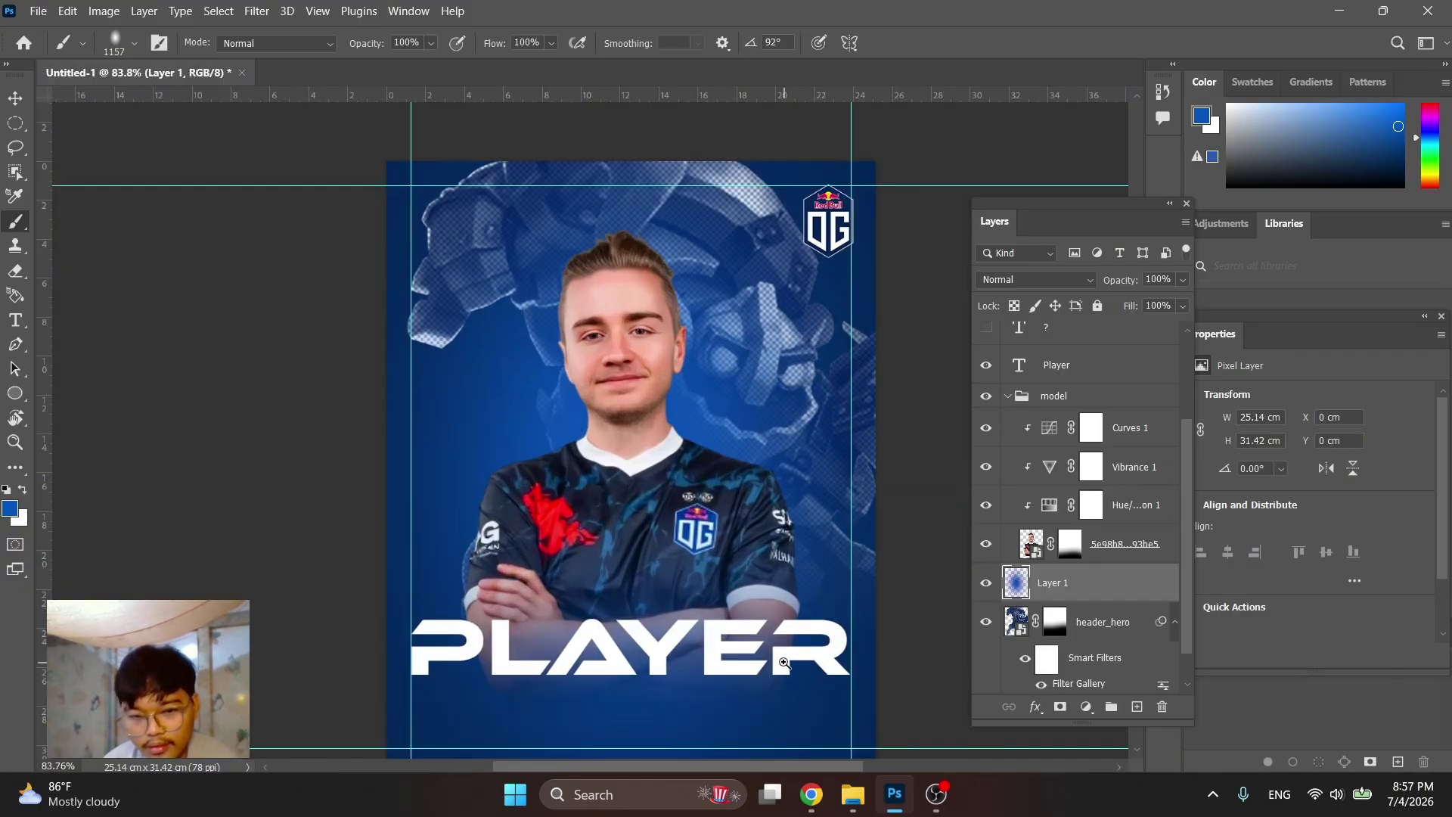
scroll(784, 663, "down", 3)
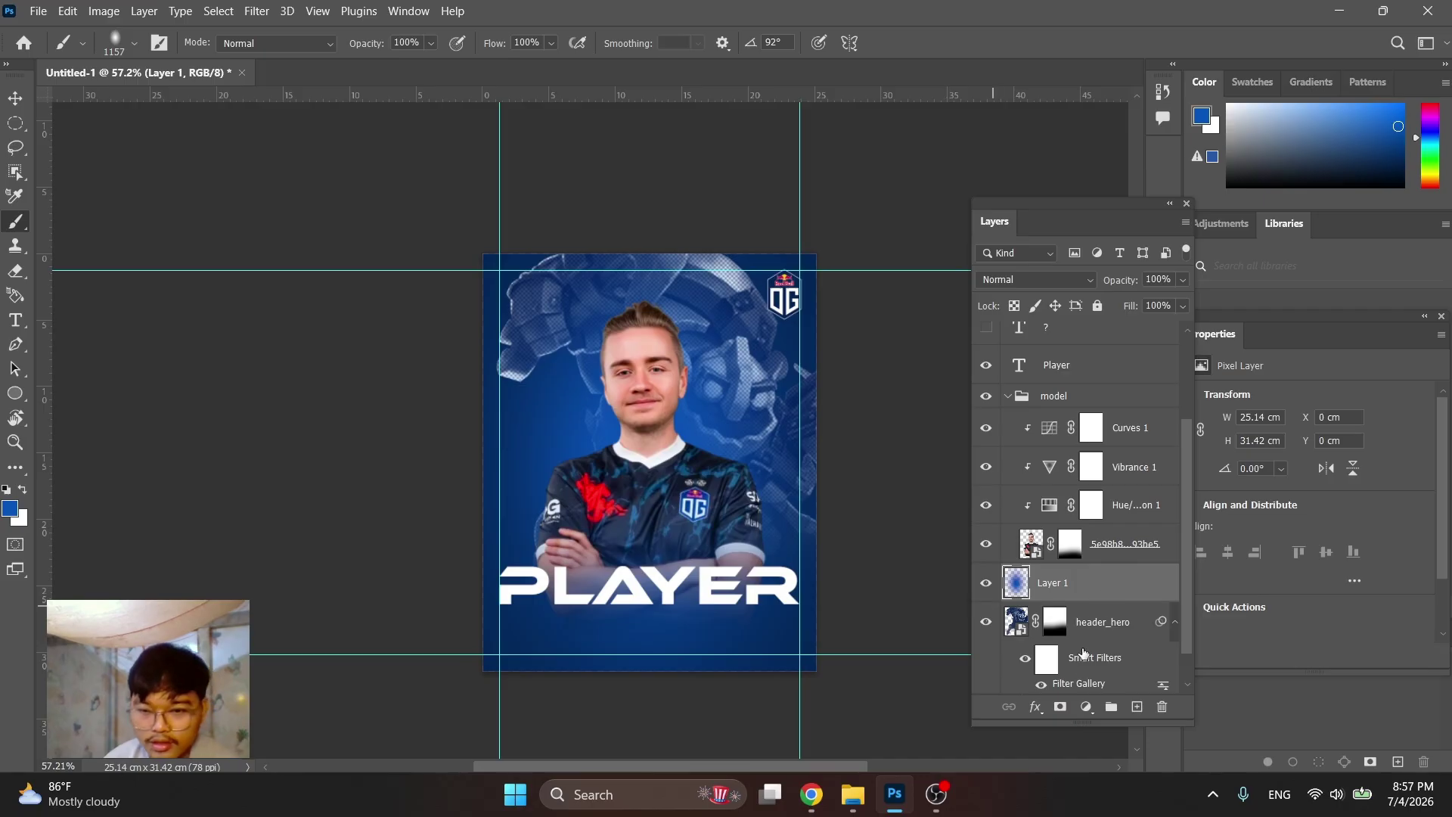
Add a layer mask to Layer 1 and fade the lower part of the blue glow with the soft eraser
left_click(1061, 707)
key("d")
key("e")
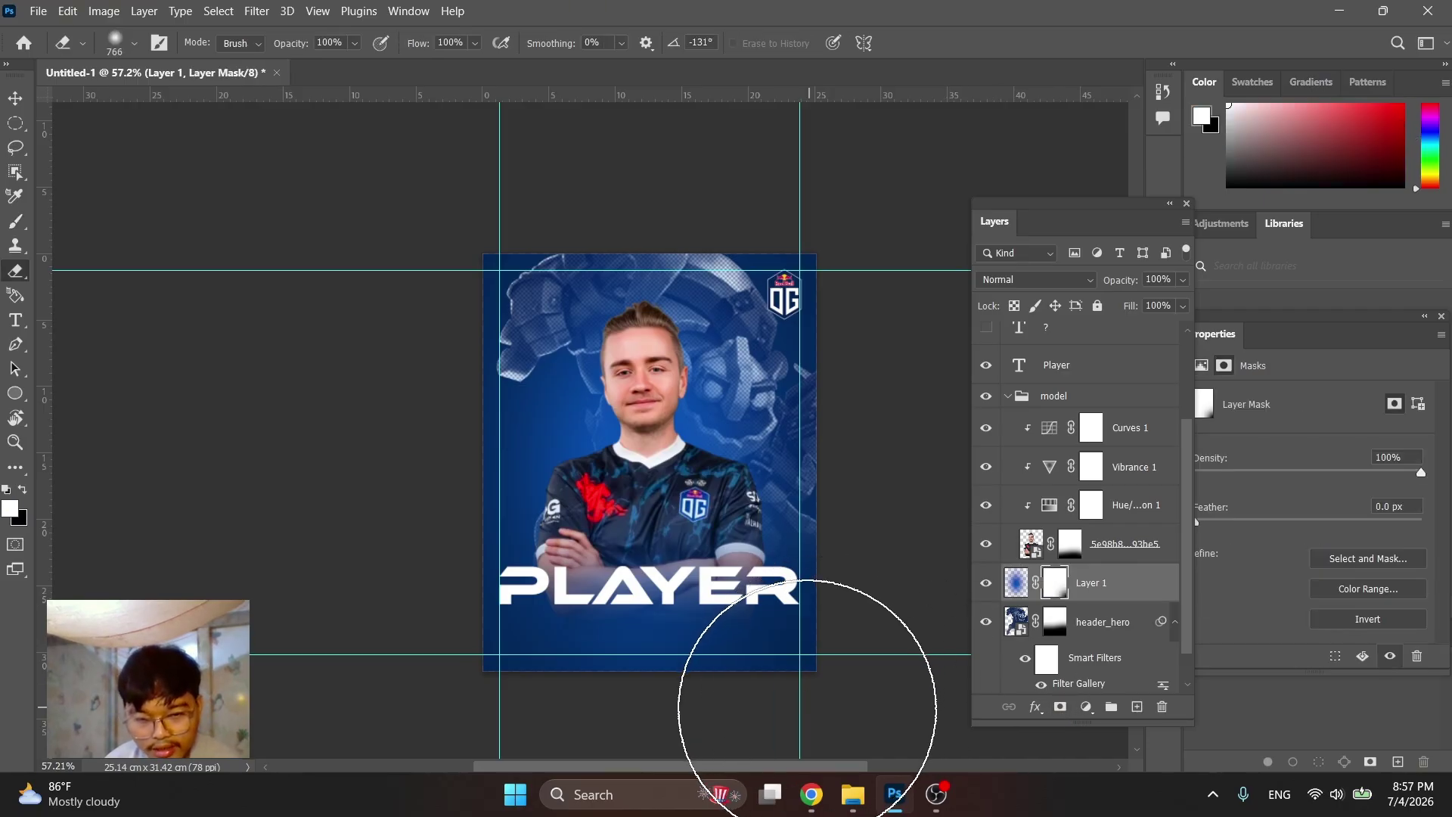
left_click_drag(589, 725, 568, 647)
scroll(568, 647, "down", 2)
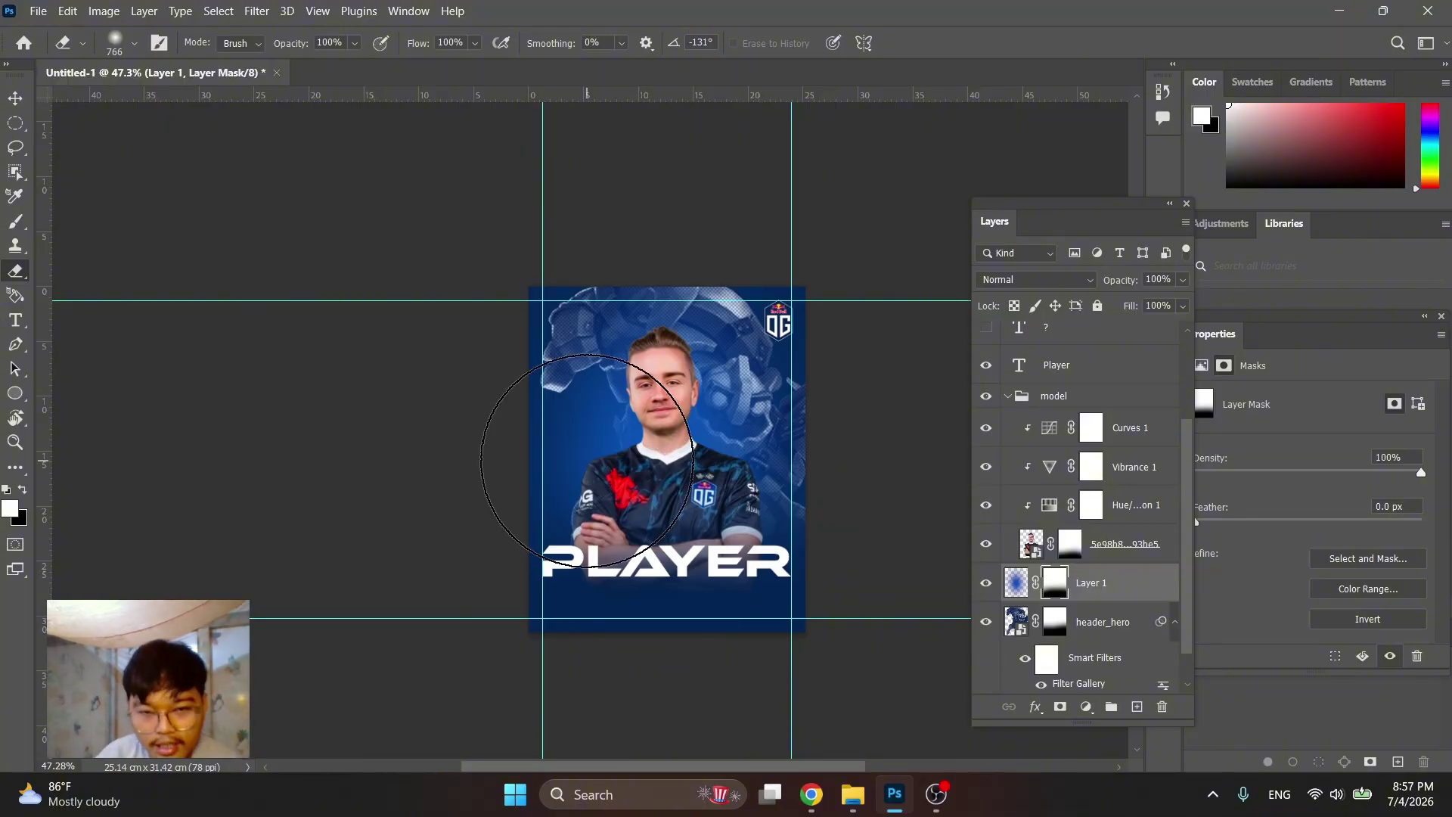
scroll(681, 514, "up", 2)
left_click_drag(677, 483, 670, 466)
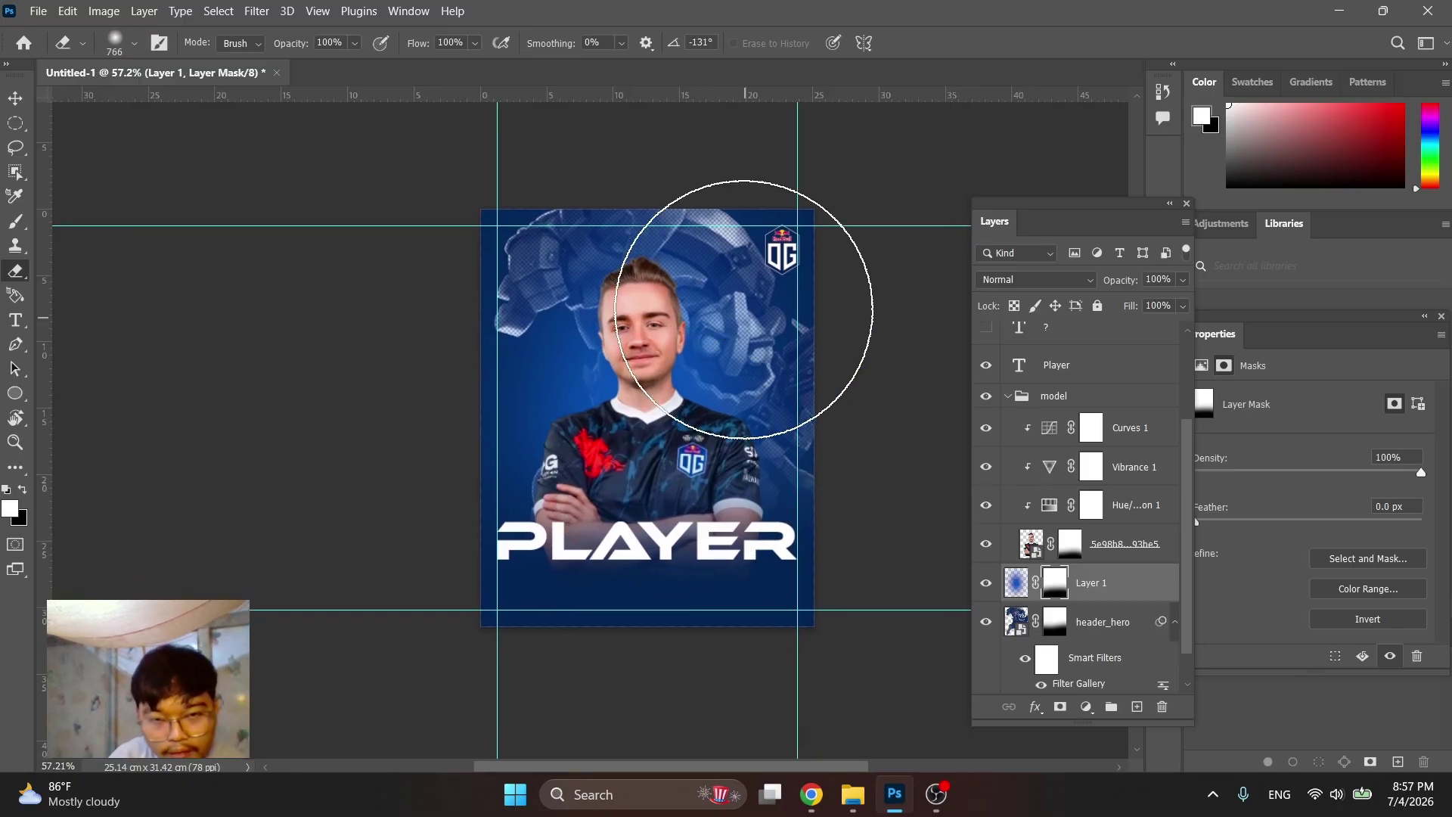
Show the Tiger and Red Bull logo layers, move Red Bull below og_logo_2020 and select both sponsor layers
scroll(1012, 528, "up", 4)
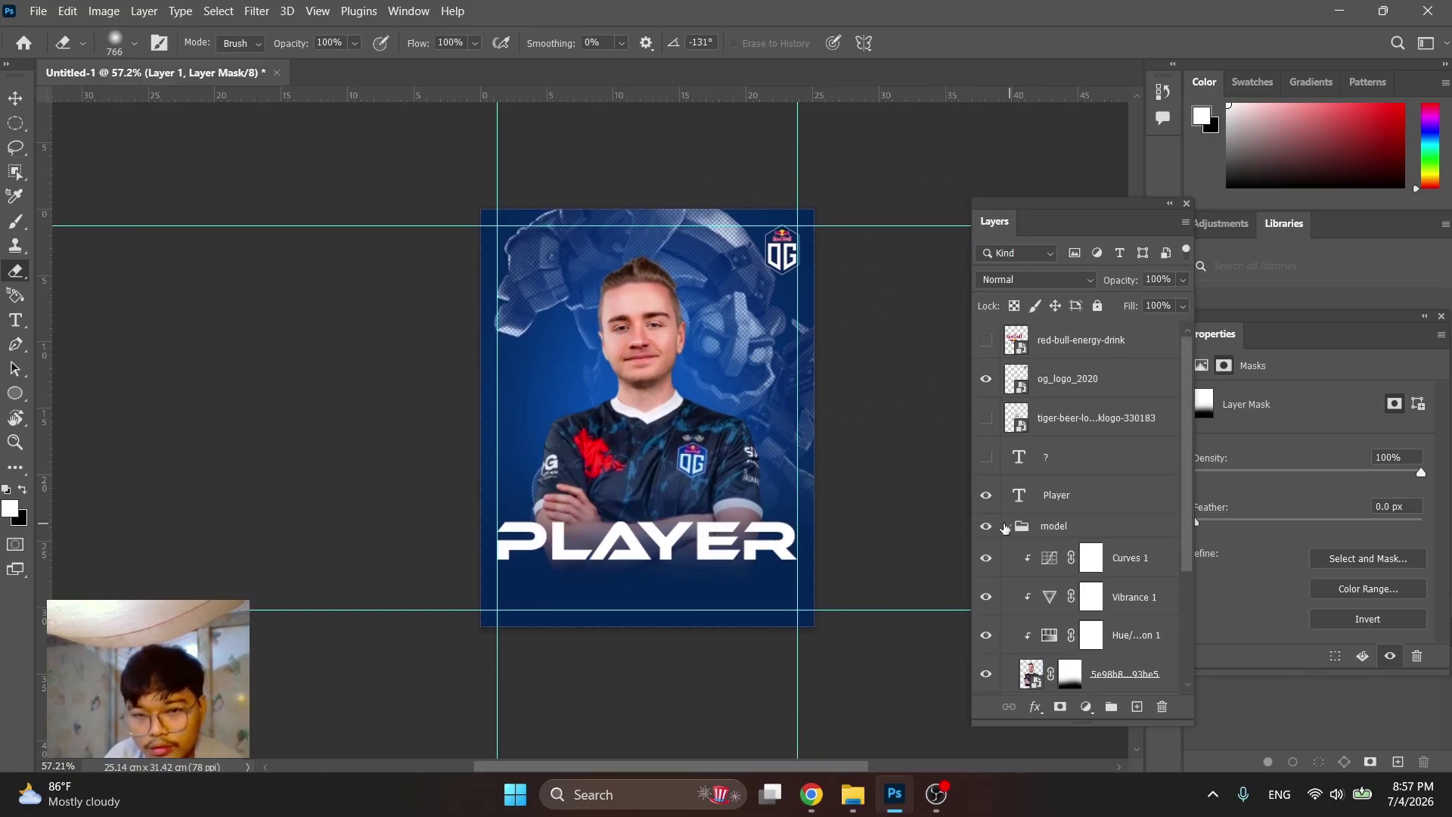
left_click(1006, 527)
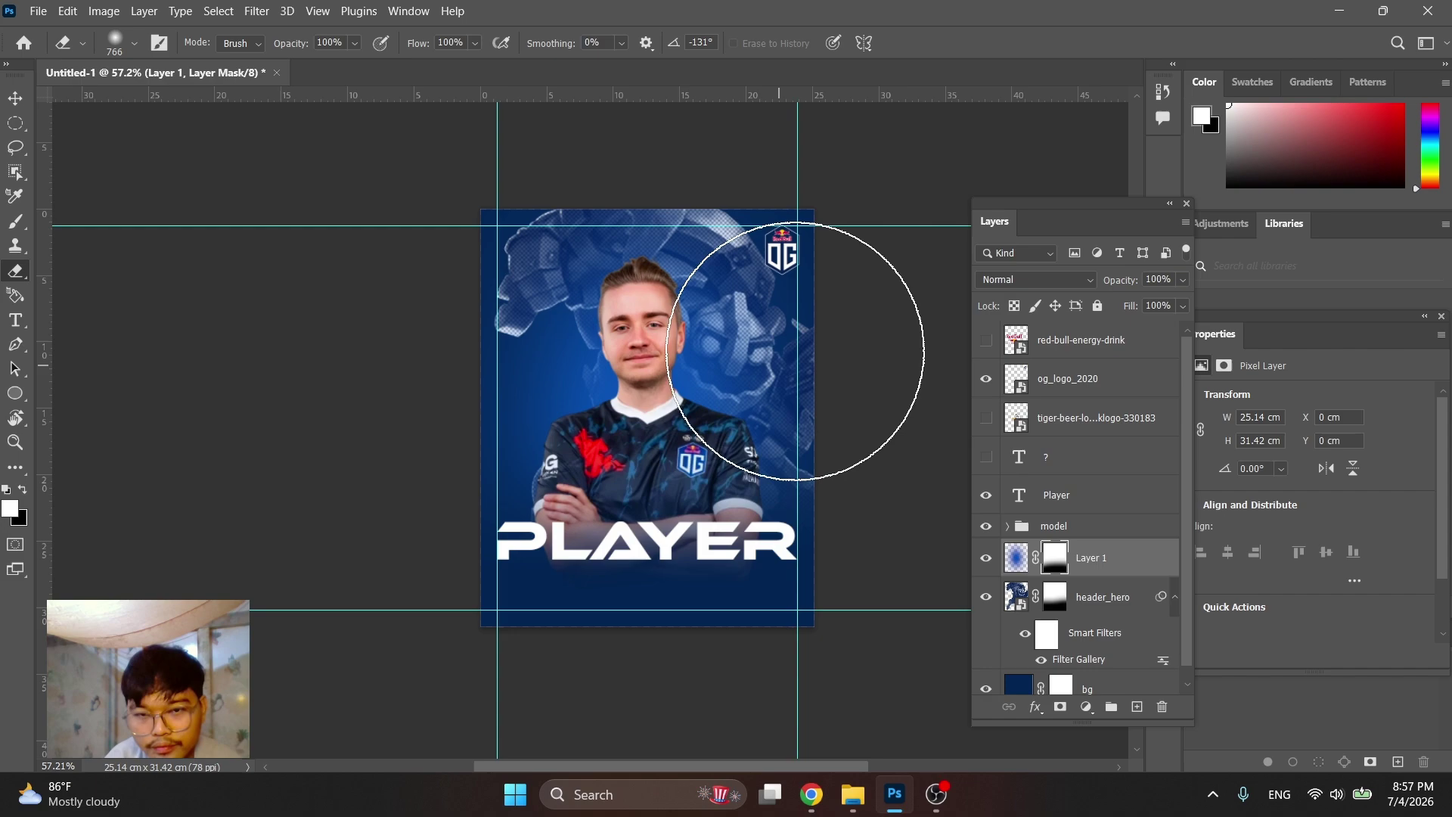
left_click(987, 416)
left_click(986, 339)
left_click_drag(1081, 346, 1084, 420)
left_click(1082, 421, "shift")
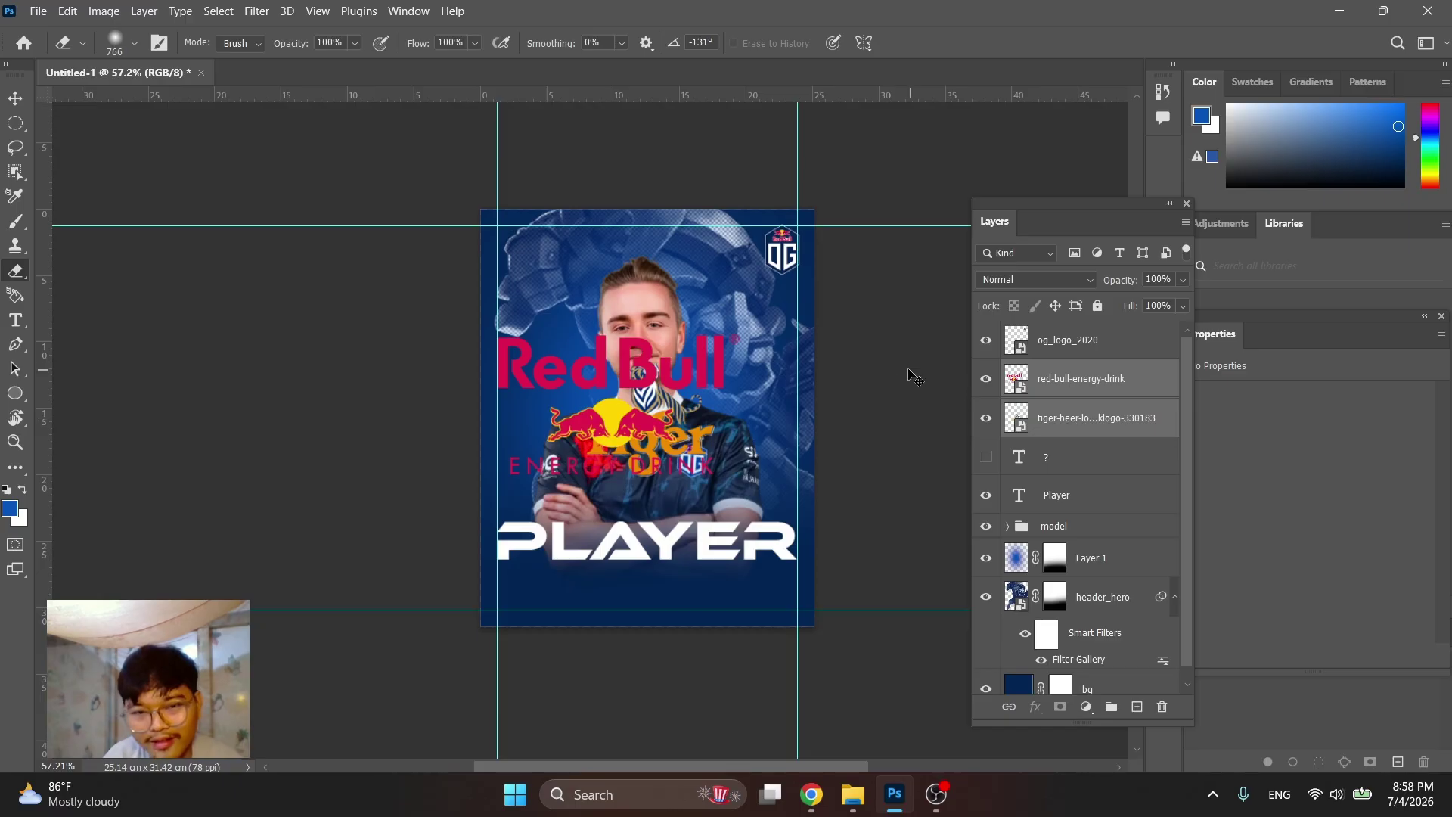
Scale both sponsor logos down to about 24% and place them below the PLAYER text, resting on the lower guide
key("ctrl+t")
left_click_drag(629, 334, 624, 571)
scroll(625, 571, "up", 5)
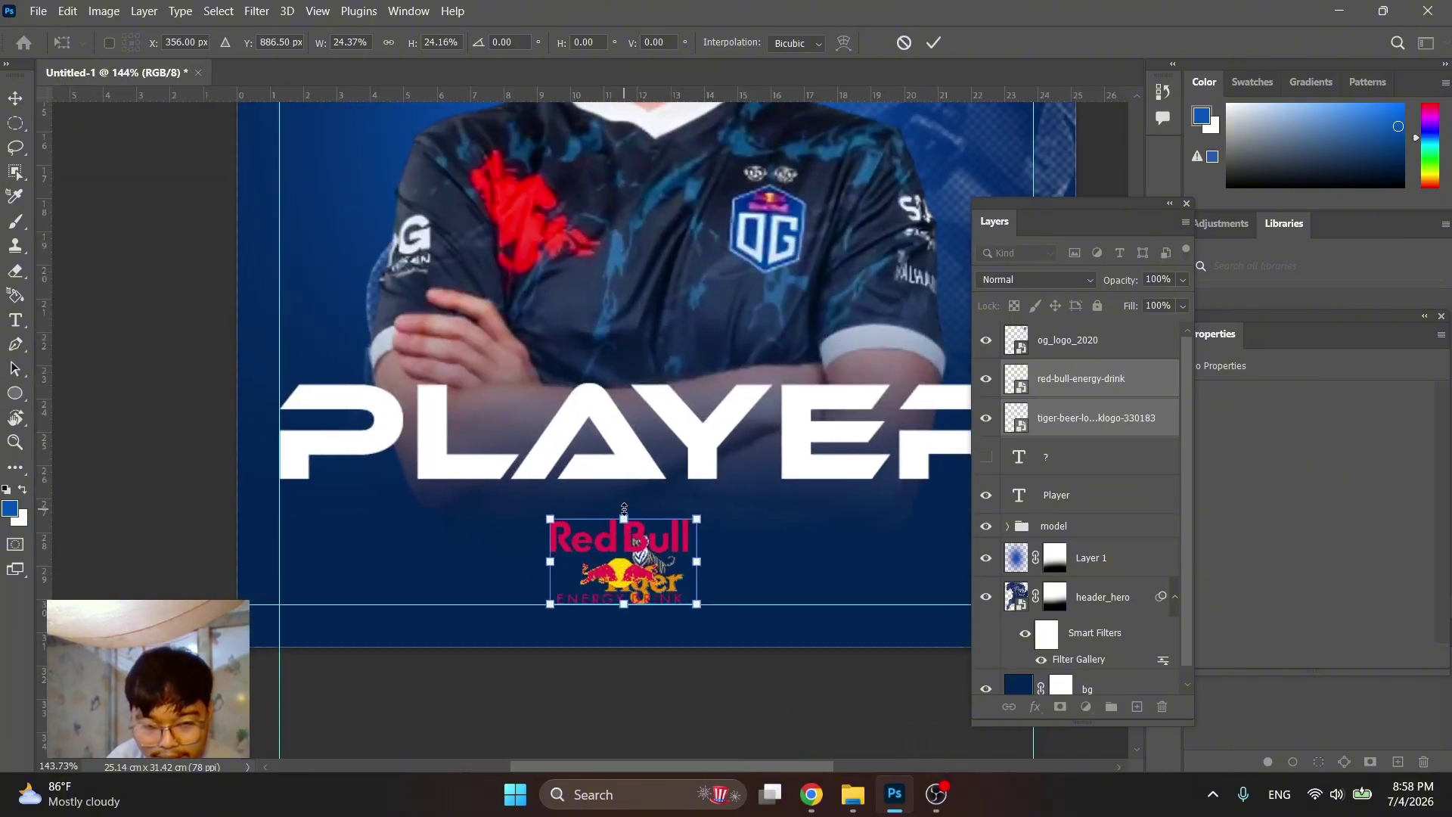
key("Return")
Place the sponsor logos side by side, moving Red Bull to the right and Tiger slightly to the left
left_click(644, 536)
left_click_drag(645, 535, 846, 541)
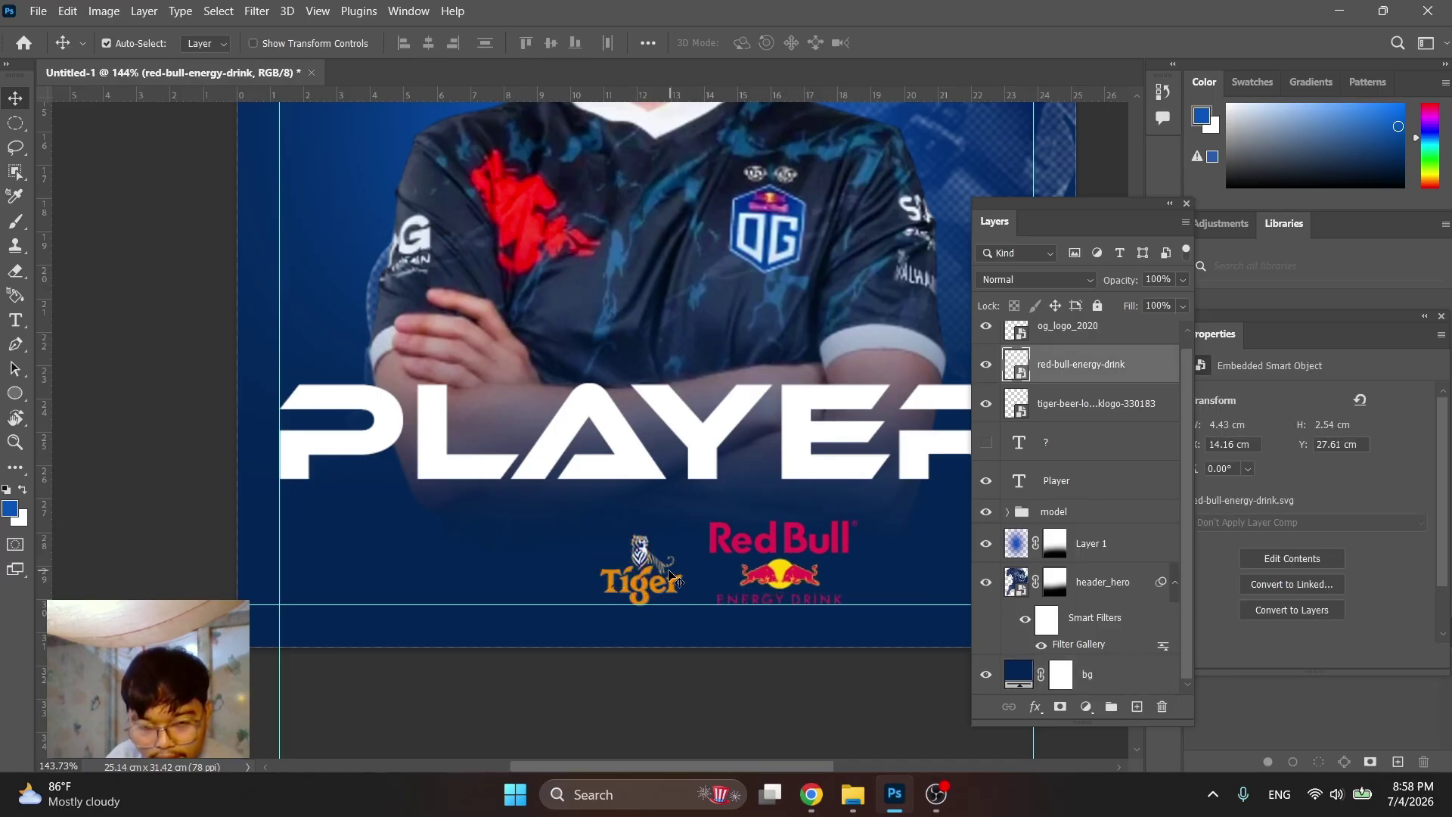
left_click_drag(673, 579, 647, 578)
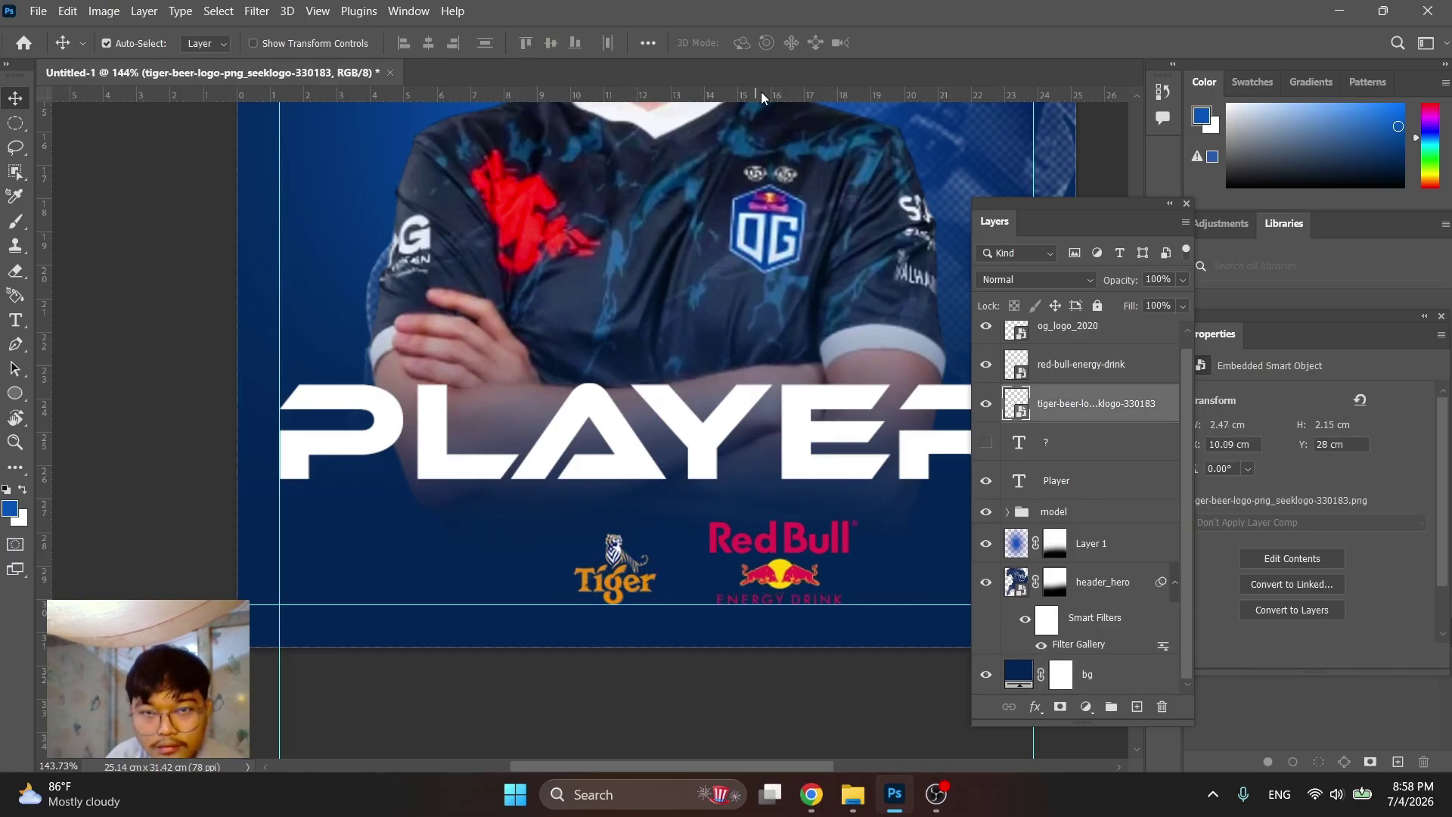
Add a horizontal guide just above the lower one and scale the Tiger logo to about 19.55% to fit between them
left_click_drag(761, 96, 832, 550)
scroll(608, 572, "up", 3)
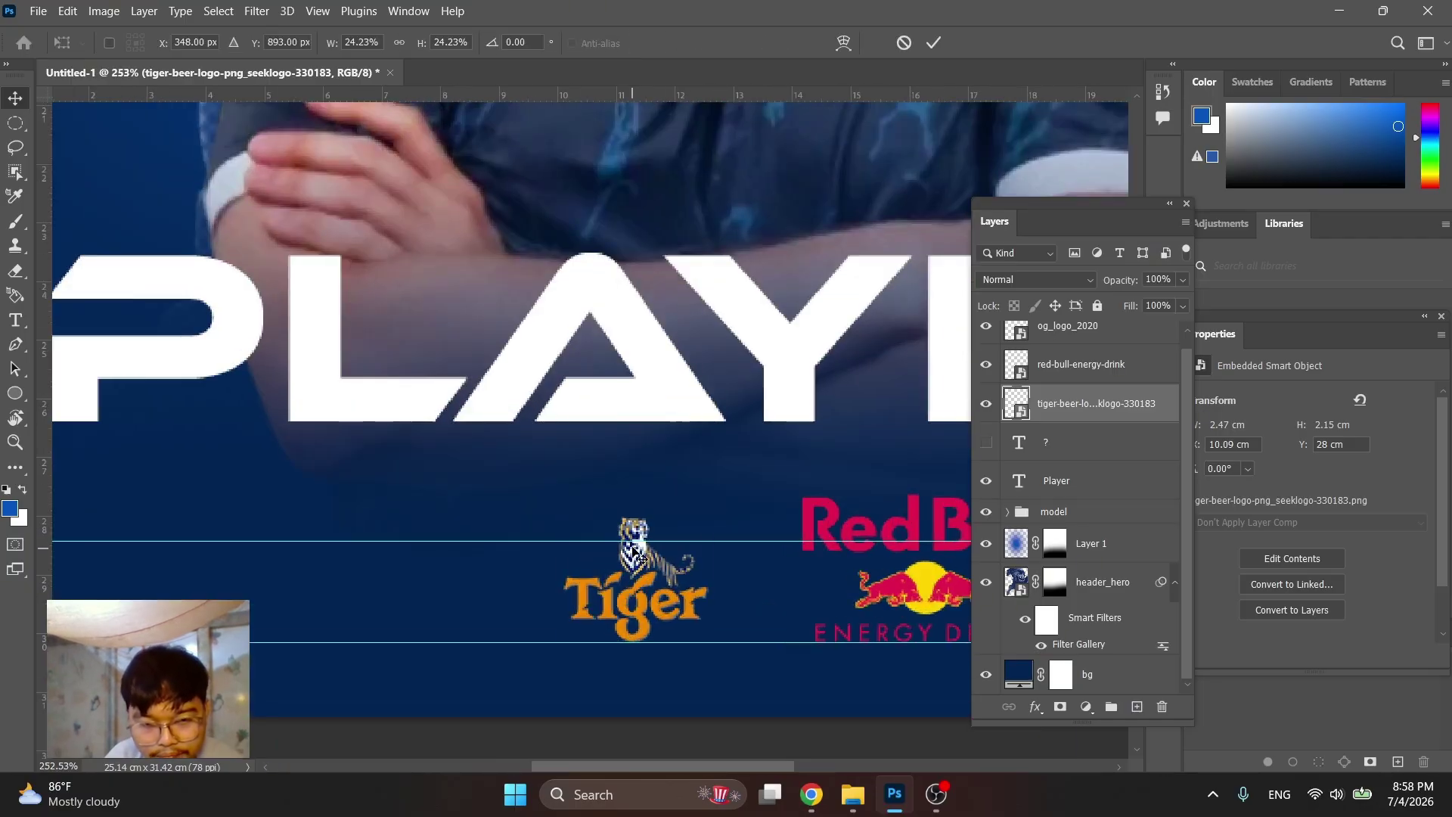
key("ctrl+t")
left_click_drag(636, 529, 637, 533)
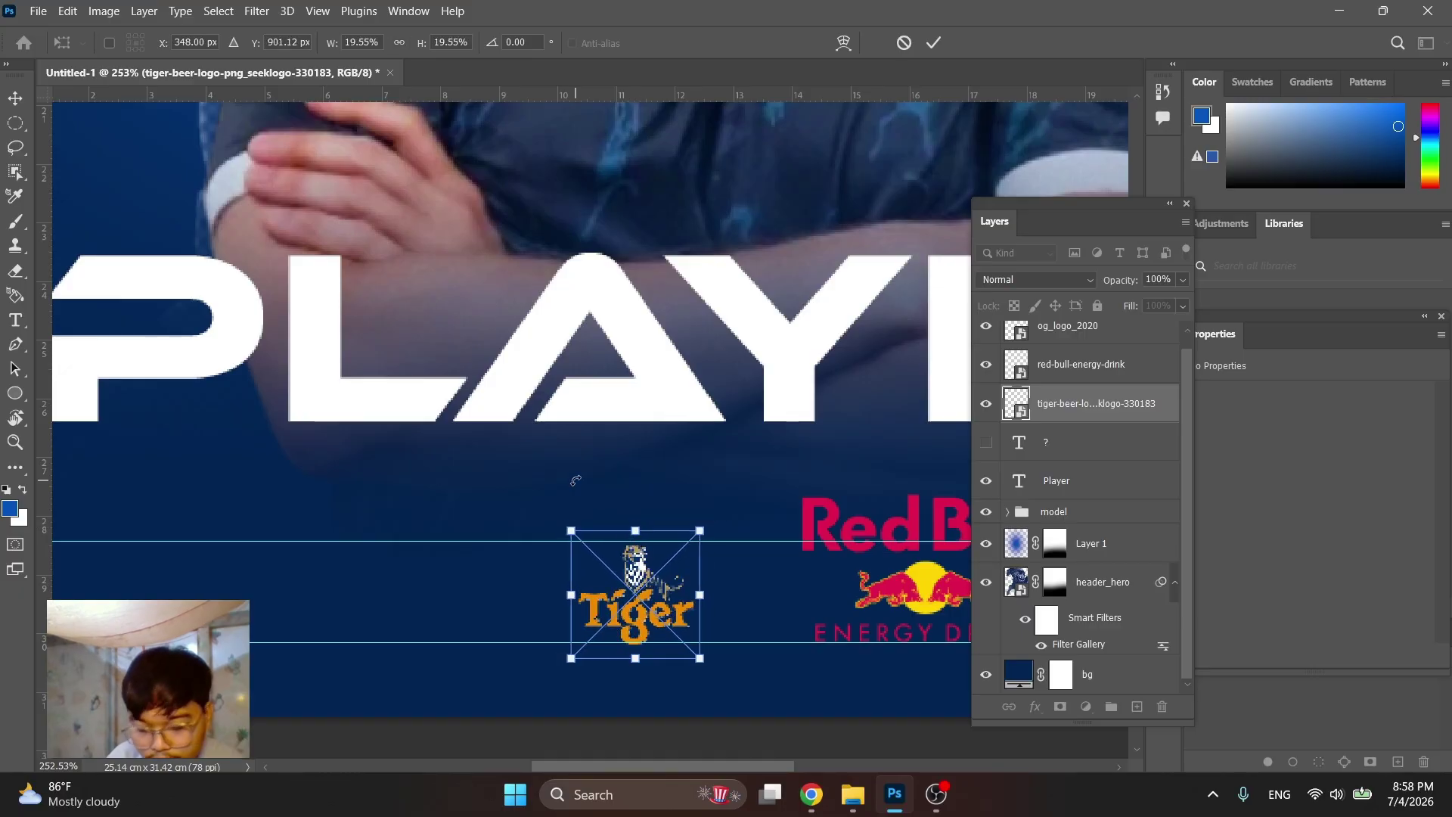
key("Return")
Scale the Red Bull logo to about 3.41% so it fits between the two lower horizontal guides
mouse_move(905, 528)
left_mouse_down()
mouse_move(877, 523)
mouse_move(897, 486)
mouse_move(897, 531)
left_mouse_up()
key("ctrl+t")
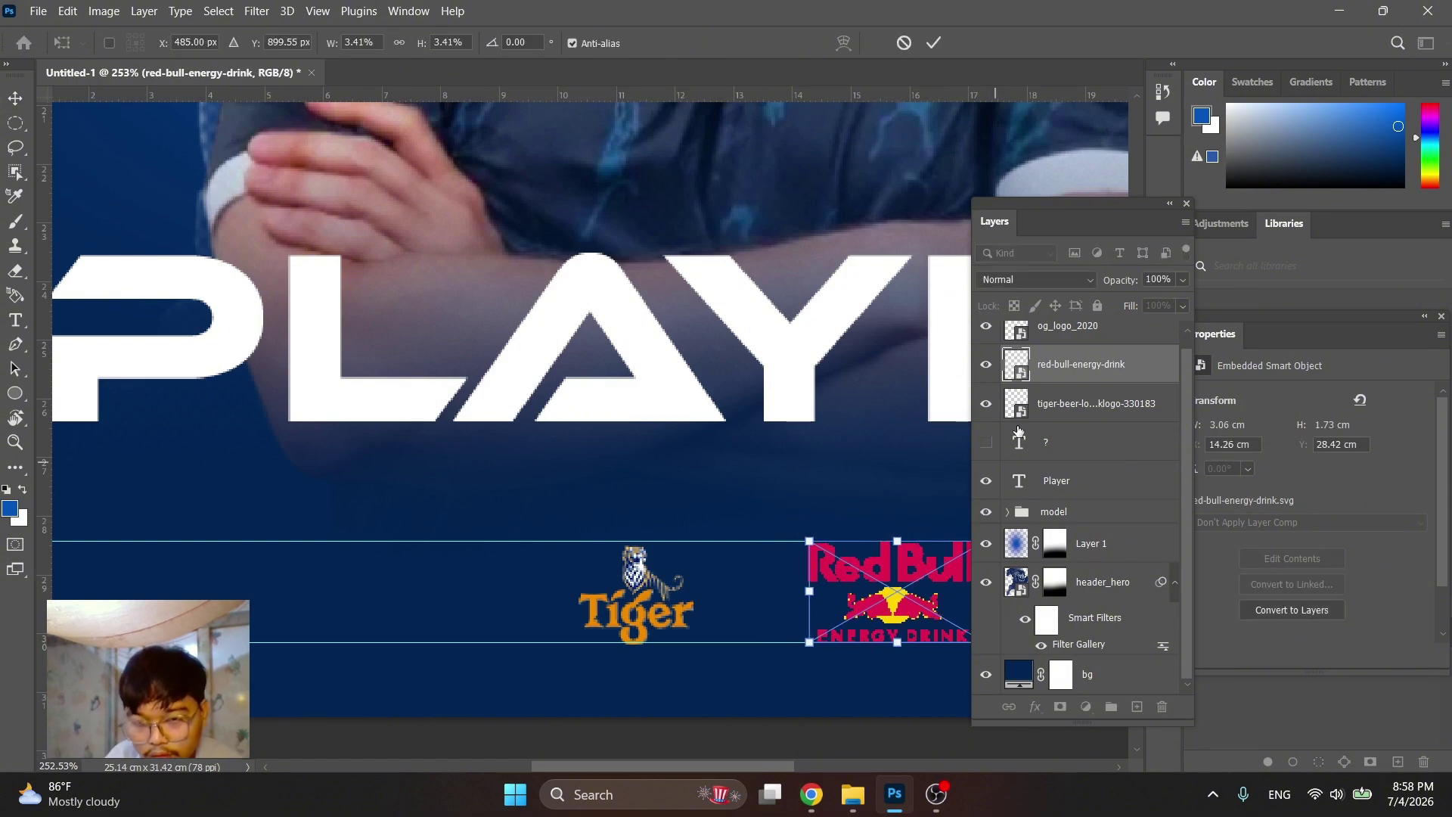
key("Return")
Group the Tiger and Red Bull logo layers and name the group ss
left_click(1066, 405, "ctrl")
key("ctrl+g")
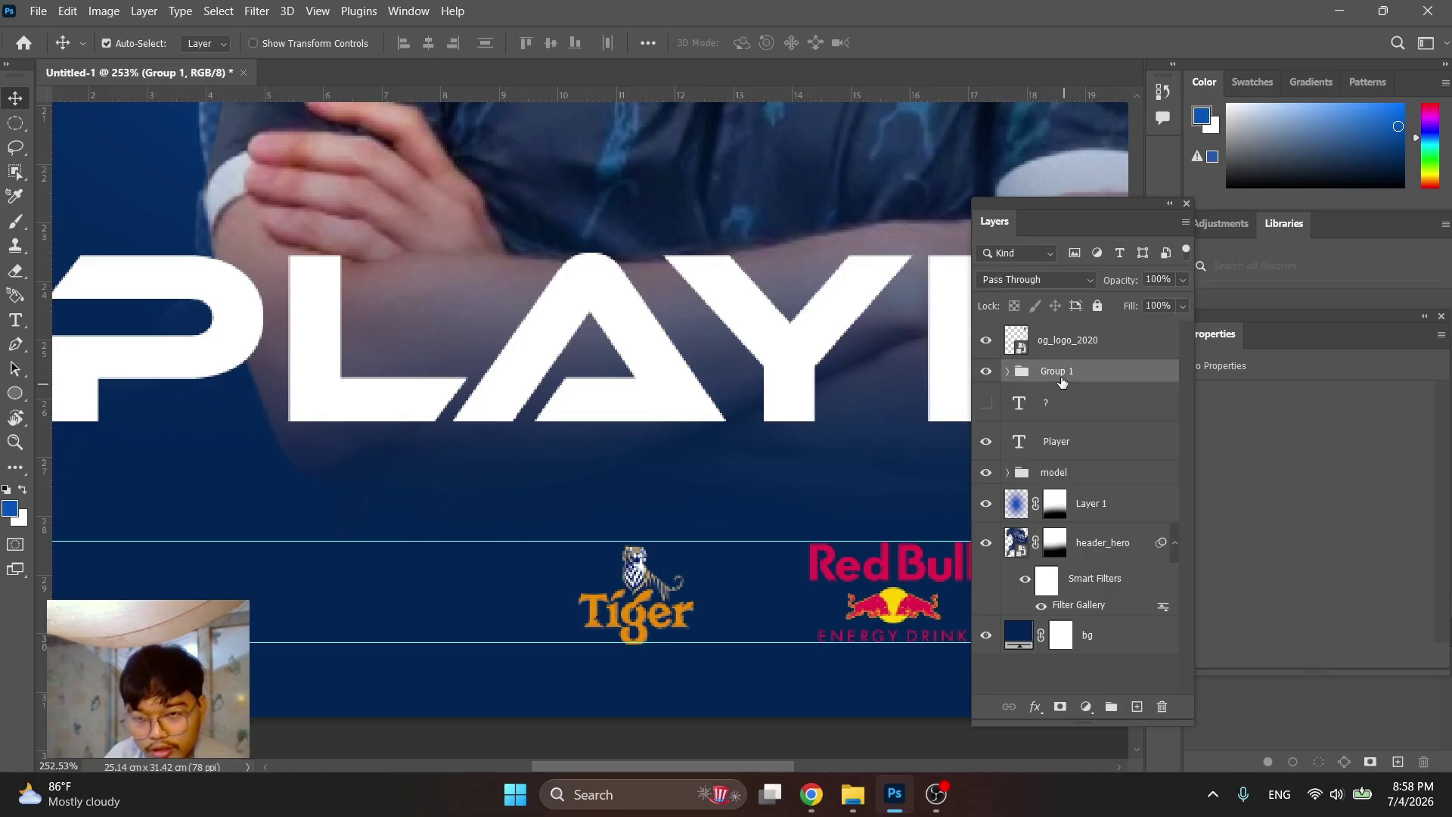
double_click(1063, 373)
type("ss")
key("Return")
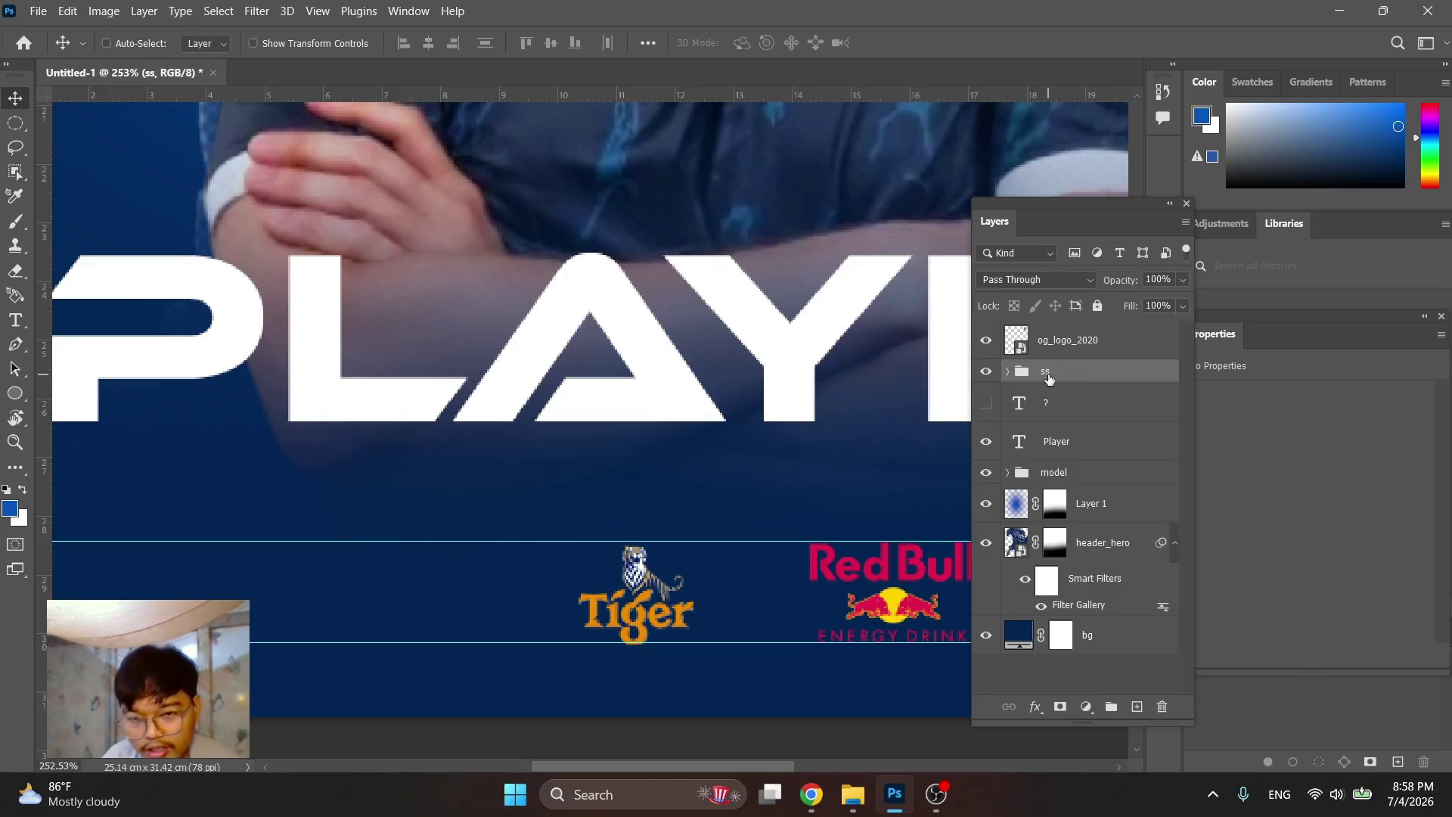
Centre the ss group horizontally on the canvas and hide the guides
scroll(488, 541, "down", 3)
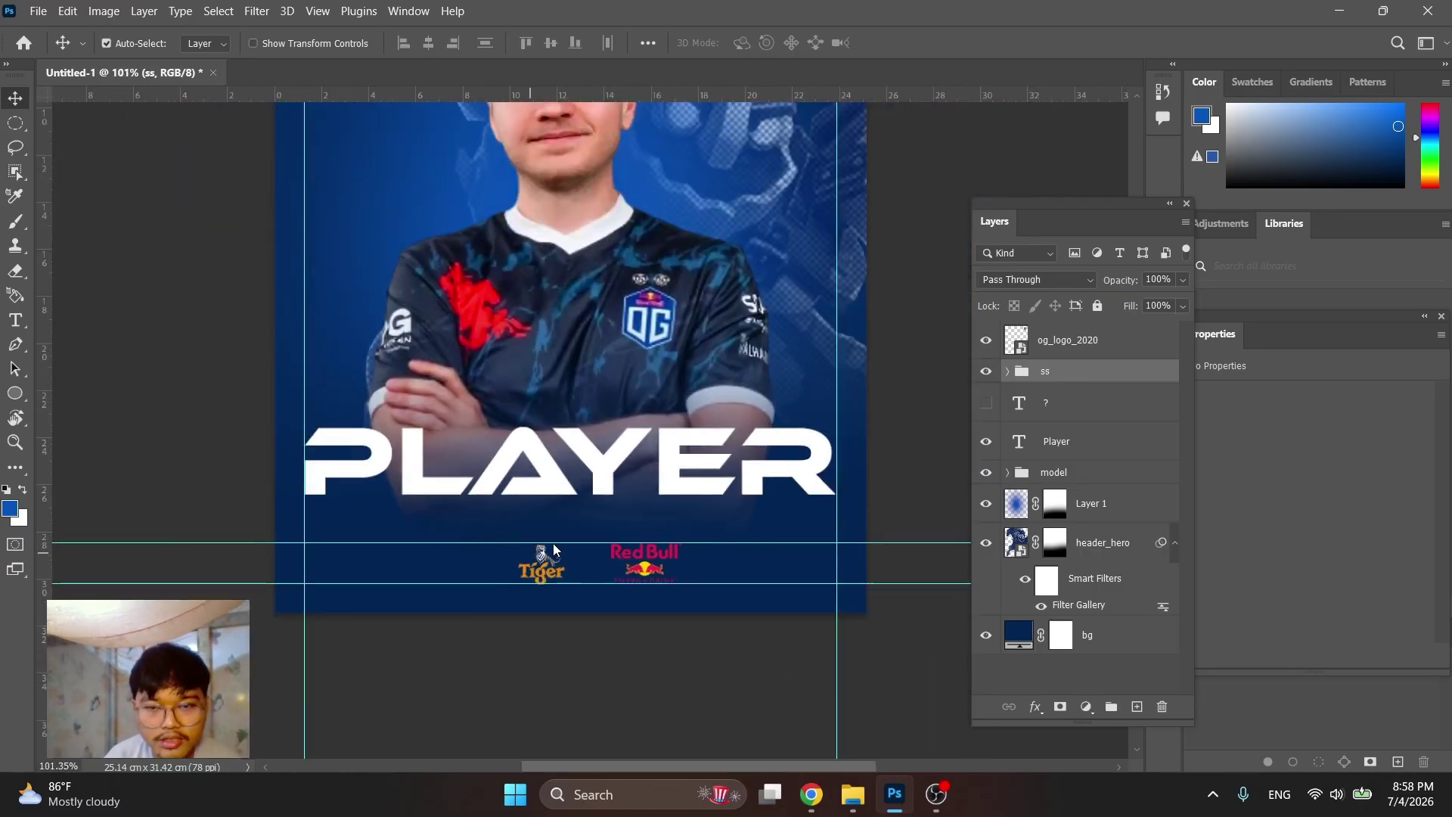
key("alt+space")
key("Escape")
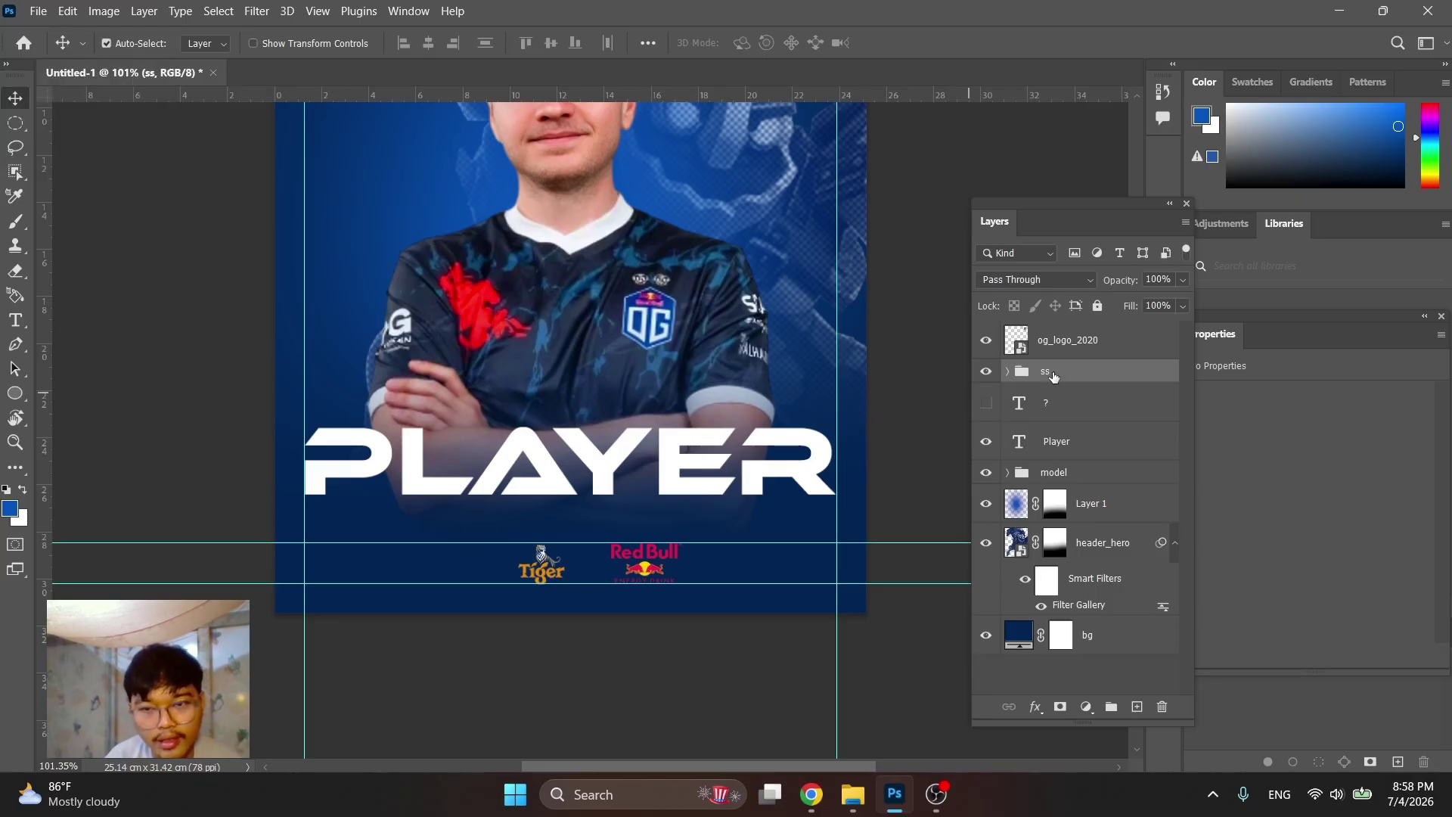
key("ctrl+a")
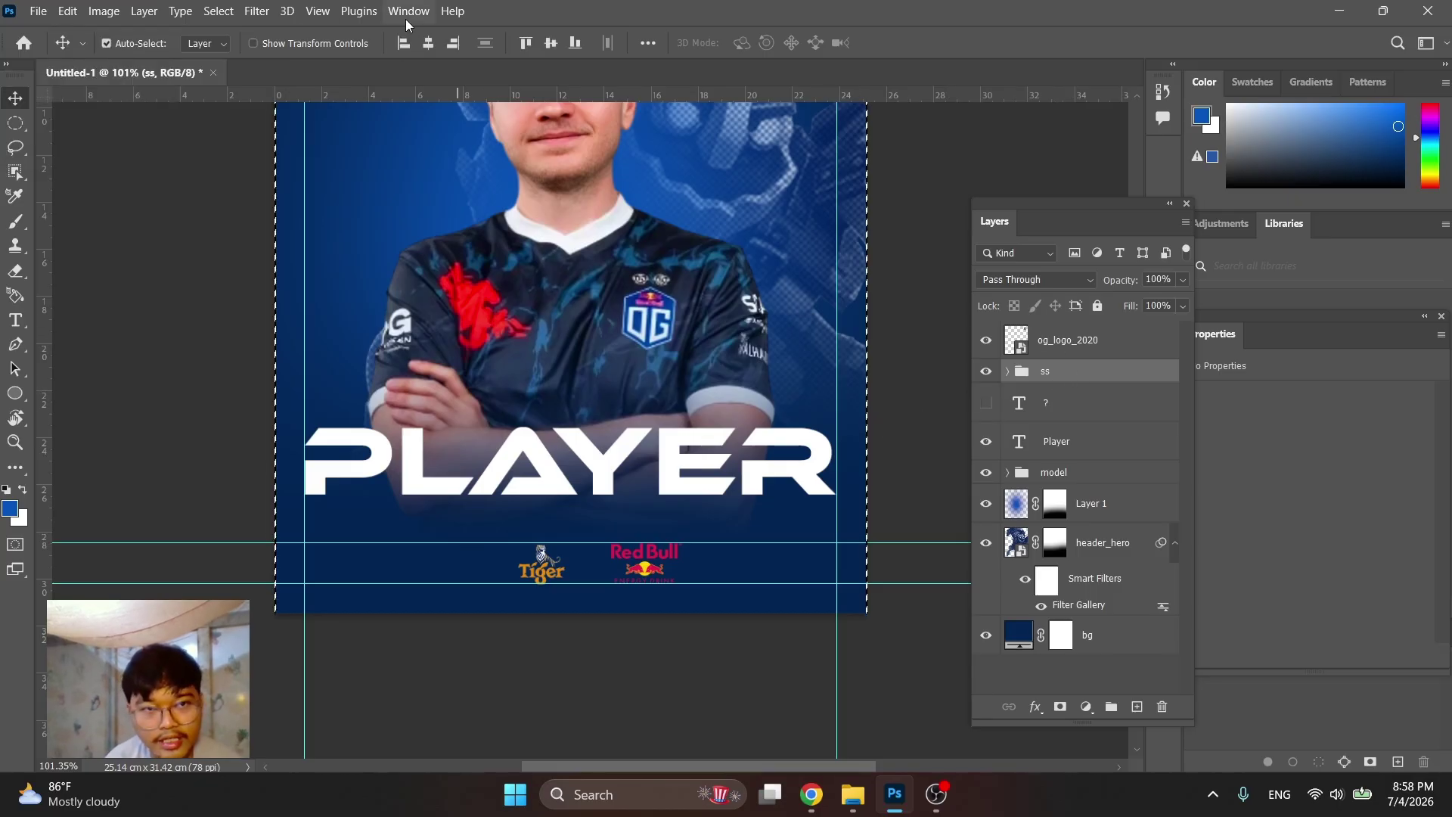
left_click(429, 46)
key("ctrl+d")
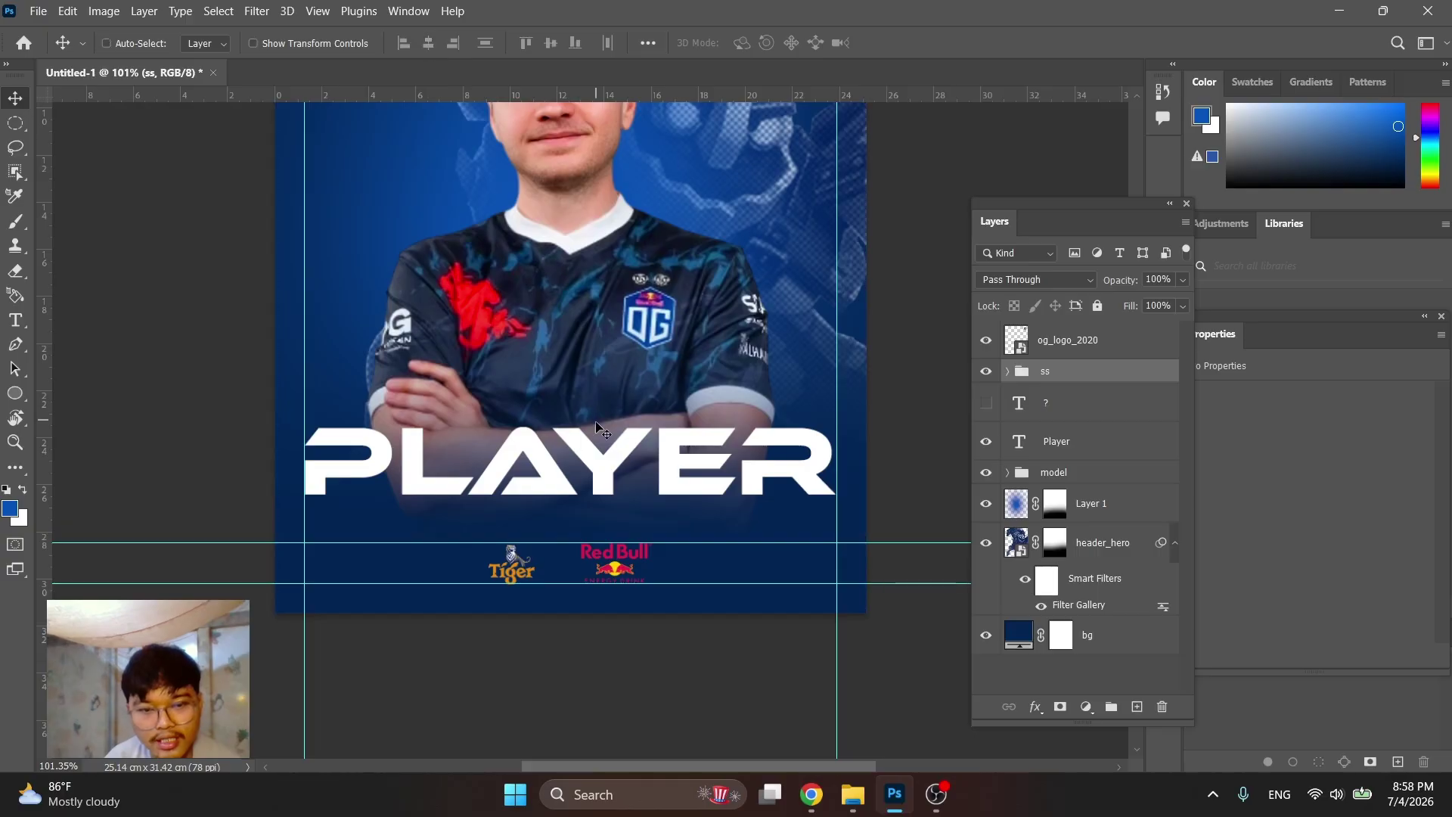
scroll(619, 528, "down", 5)
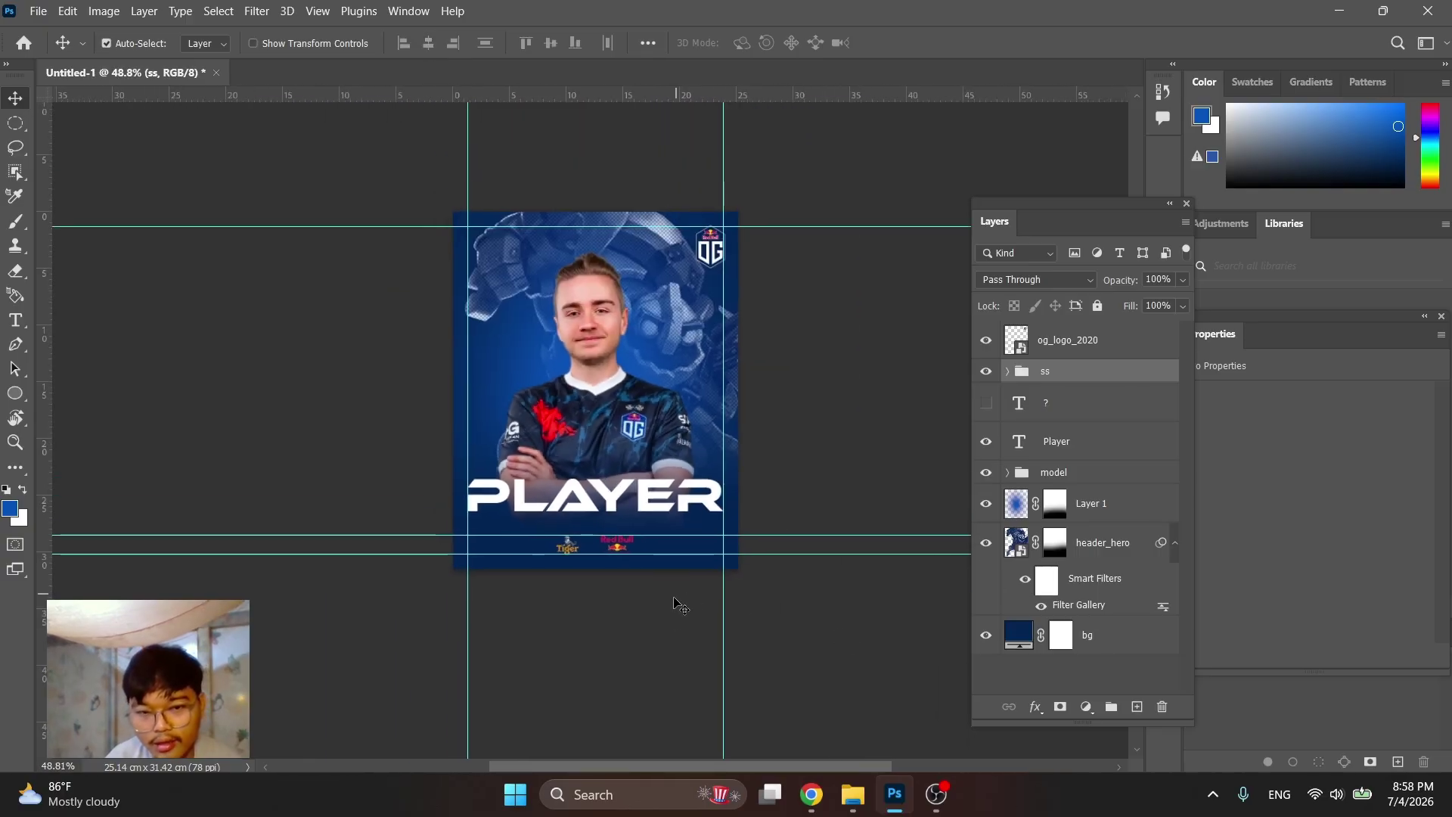
key("ctrl+semicolon")
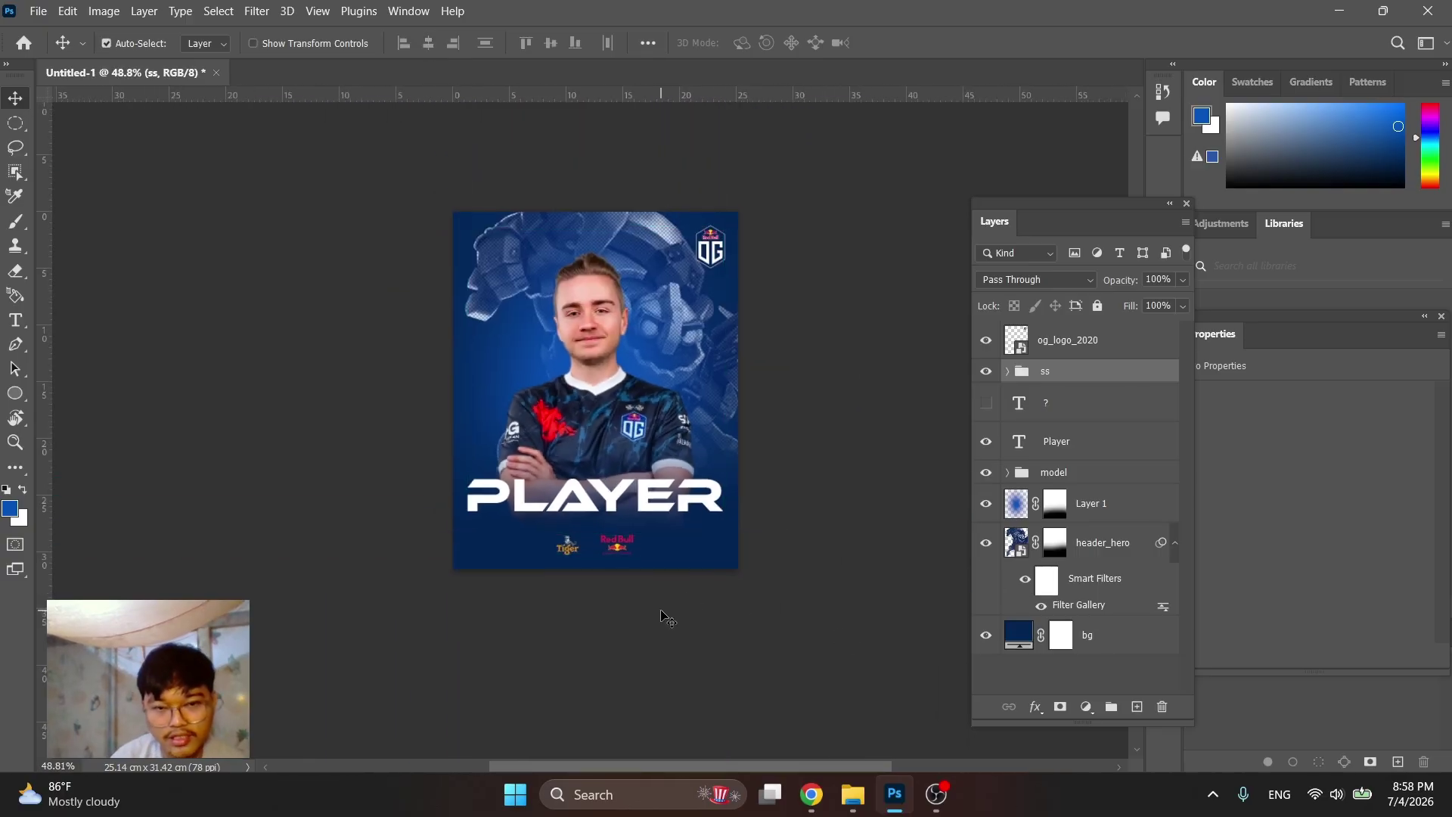
Add a solid blue colour fill layer above the ss group and clip it to the group
scroll(656, 589, "up", 4)
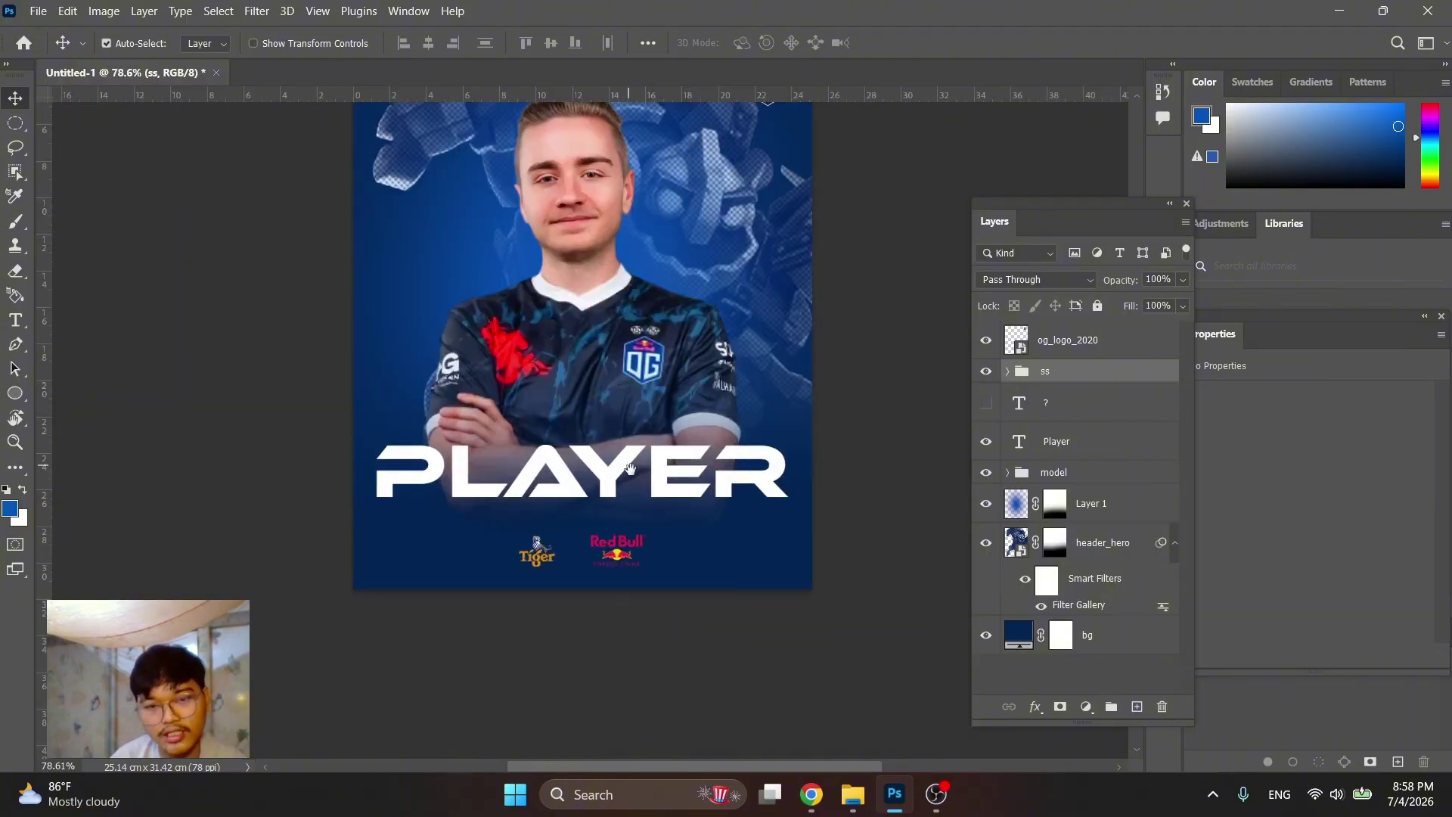
scroll(655, 584, "up", 5)
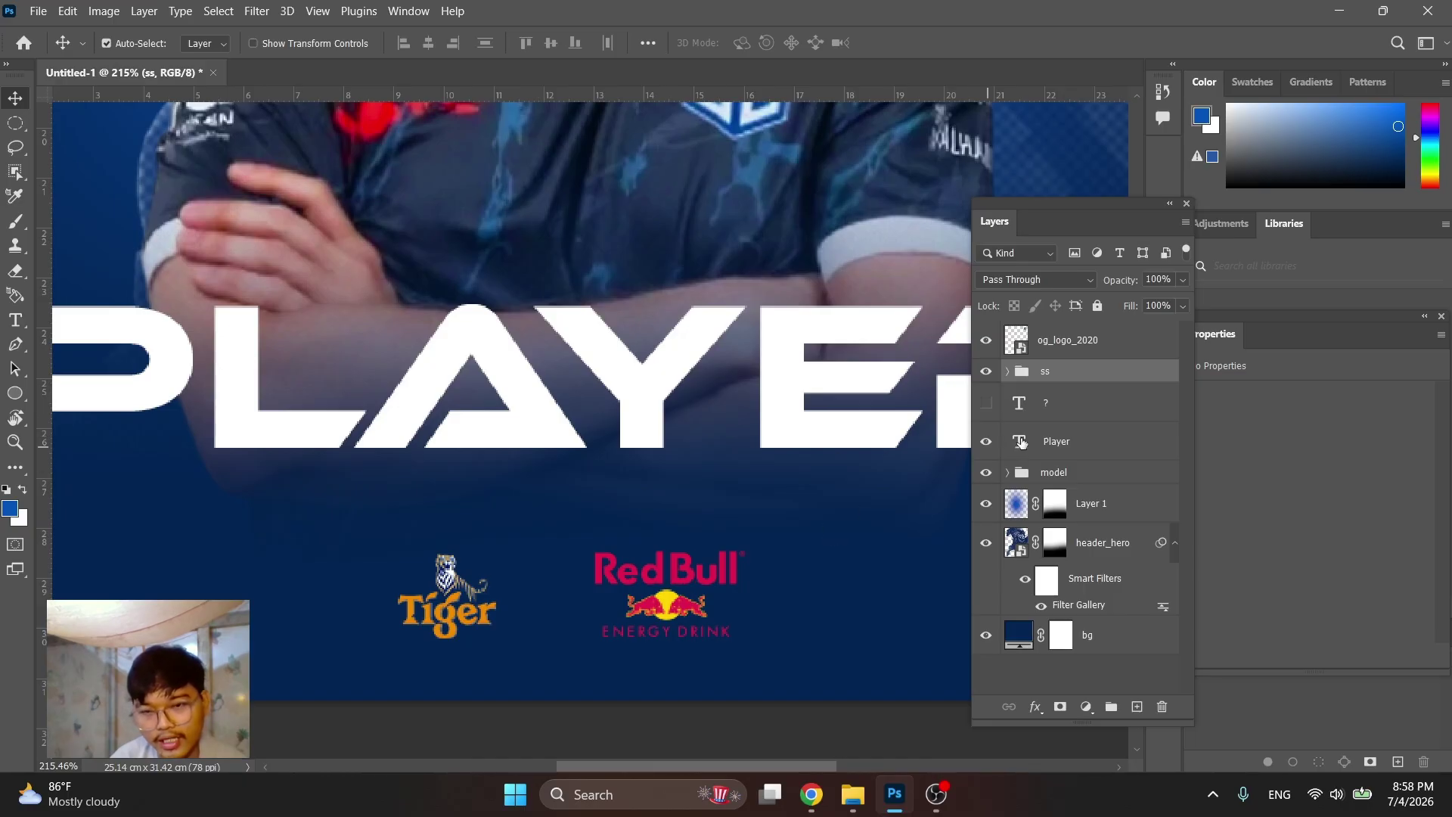
left_click(1080, 707)
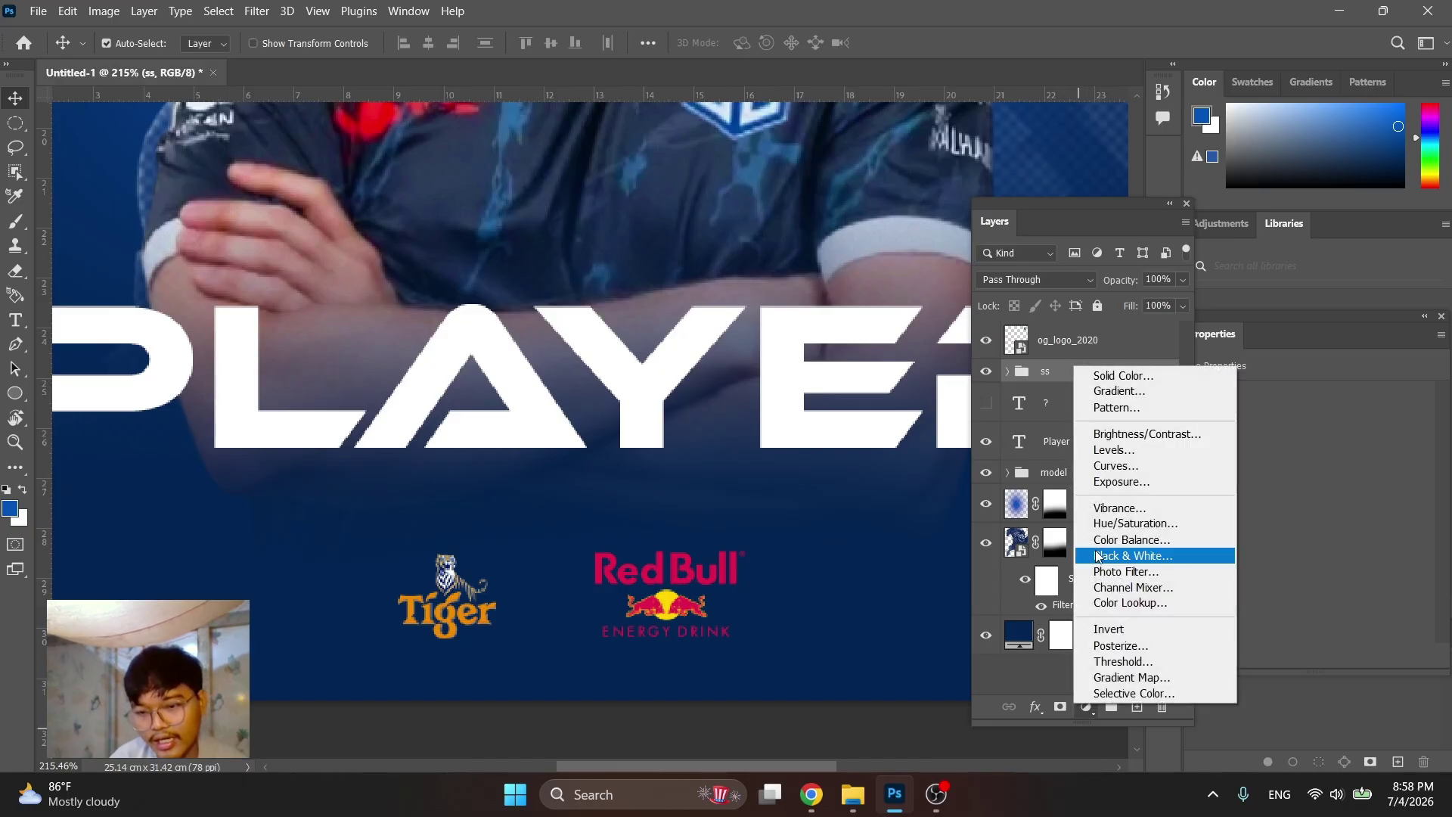
left_click(1121, 375)
left_click(1313, 383)
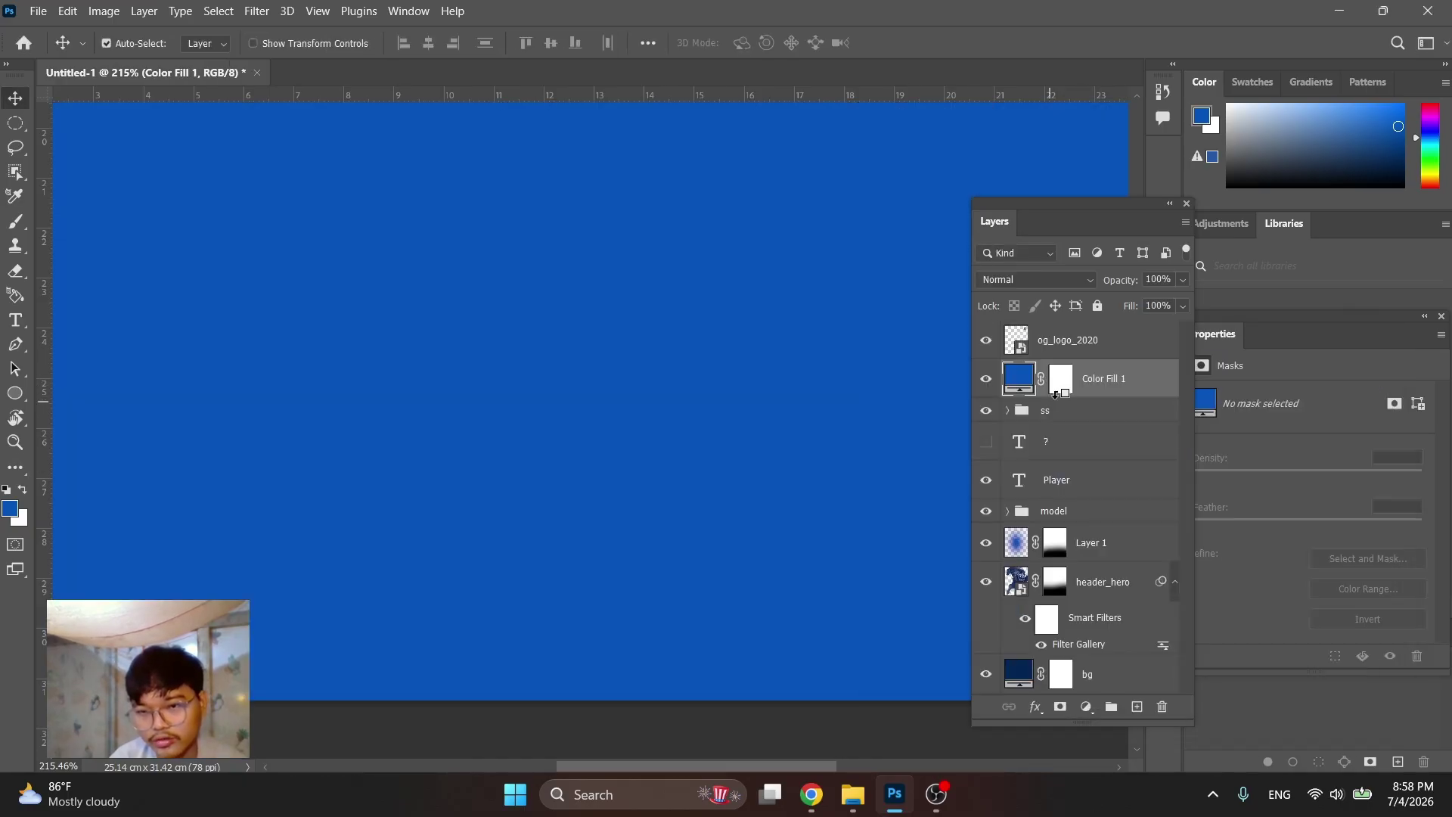
left_click(1059, 393, "alt")
key("alt+space")
key("Escape")
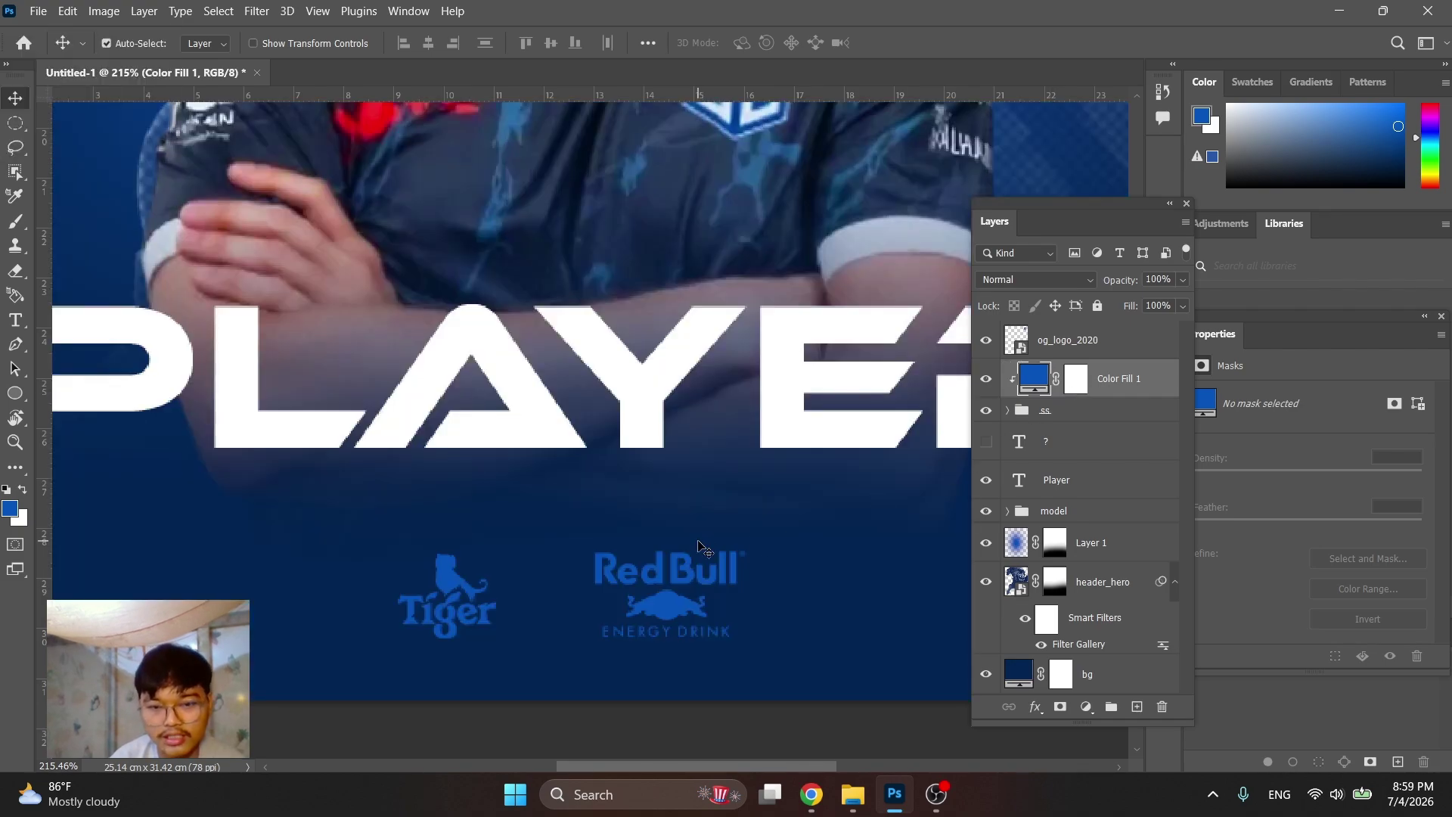
Change the clipped colour fill to white (#ffffff) to try white sponsor logos
scroll(693, 542, "down", 2)
double_click(1038, 378)
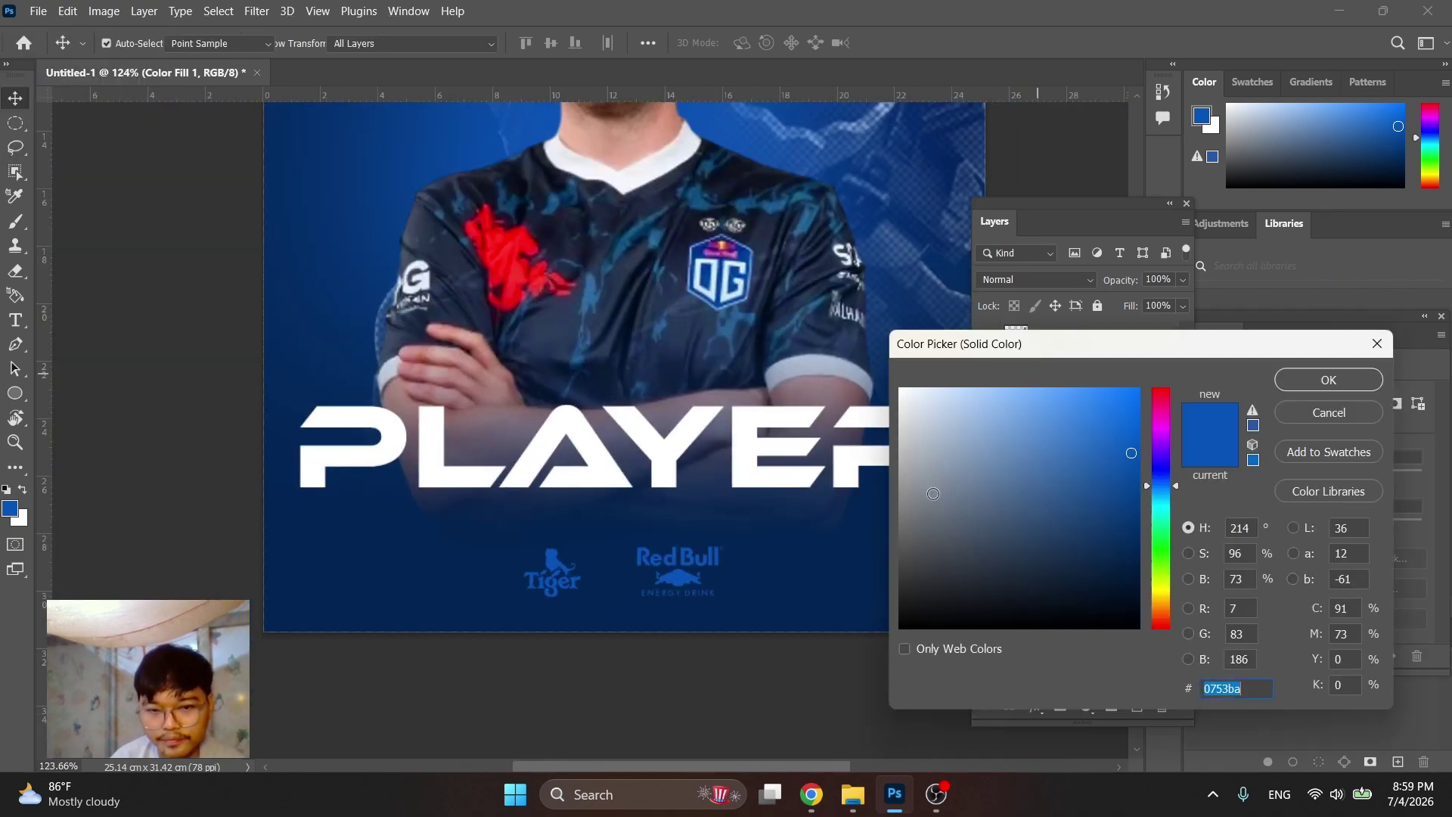
left_click(901, 389)
left_click(1298, 381)
key("v")
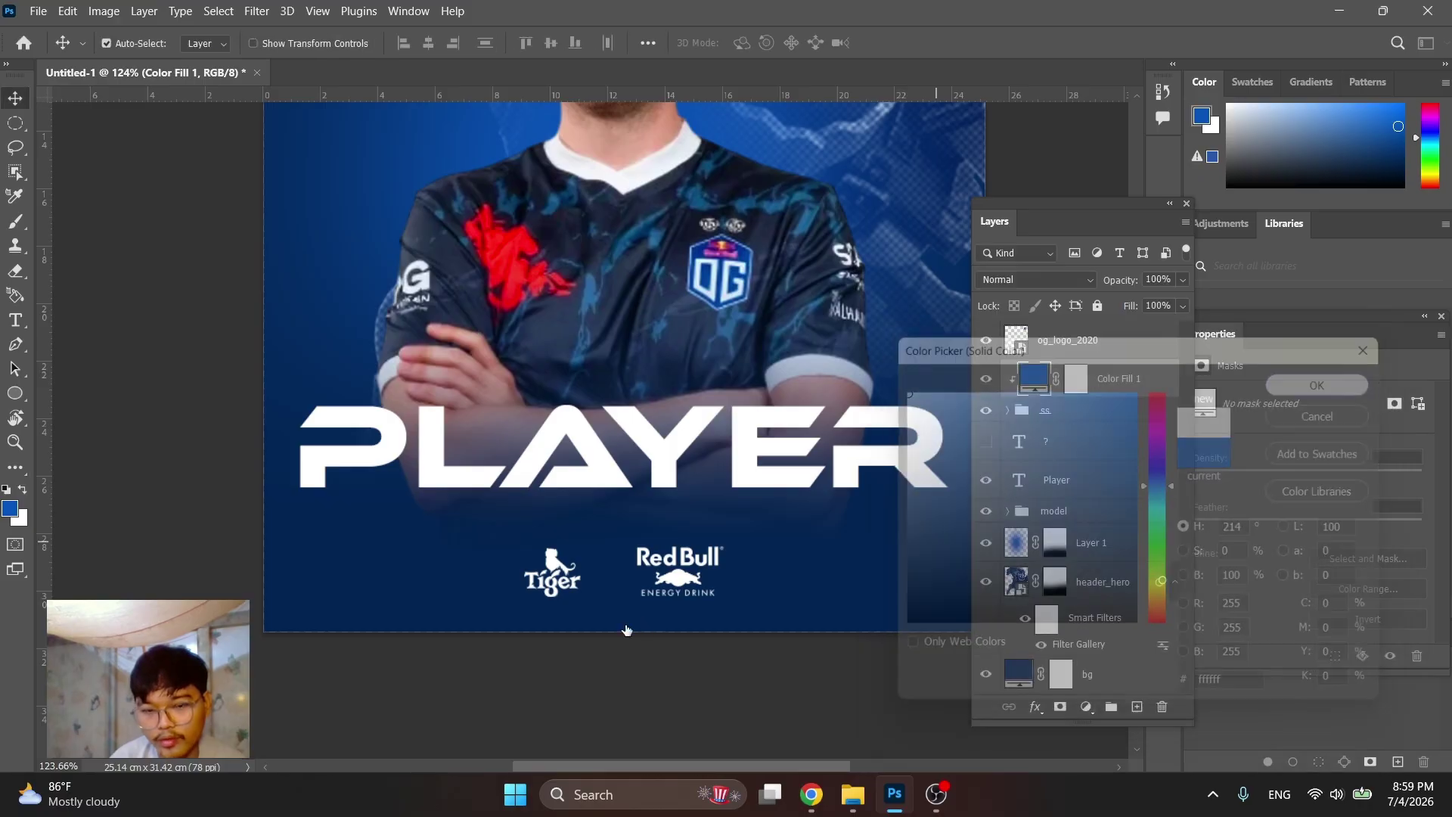
scroll(546, 589, "down", 4, "alt")
scroll(588, 478, "up", 3, "alt")
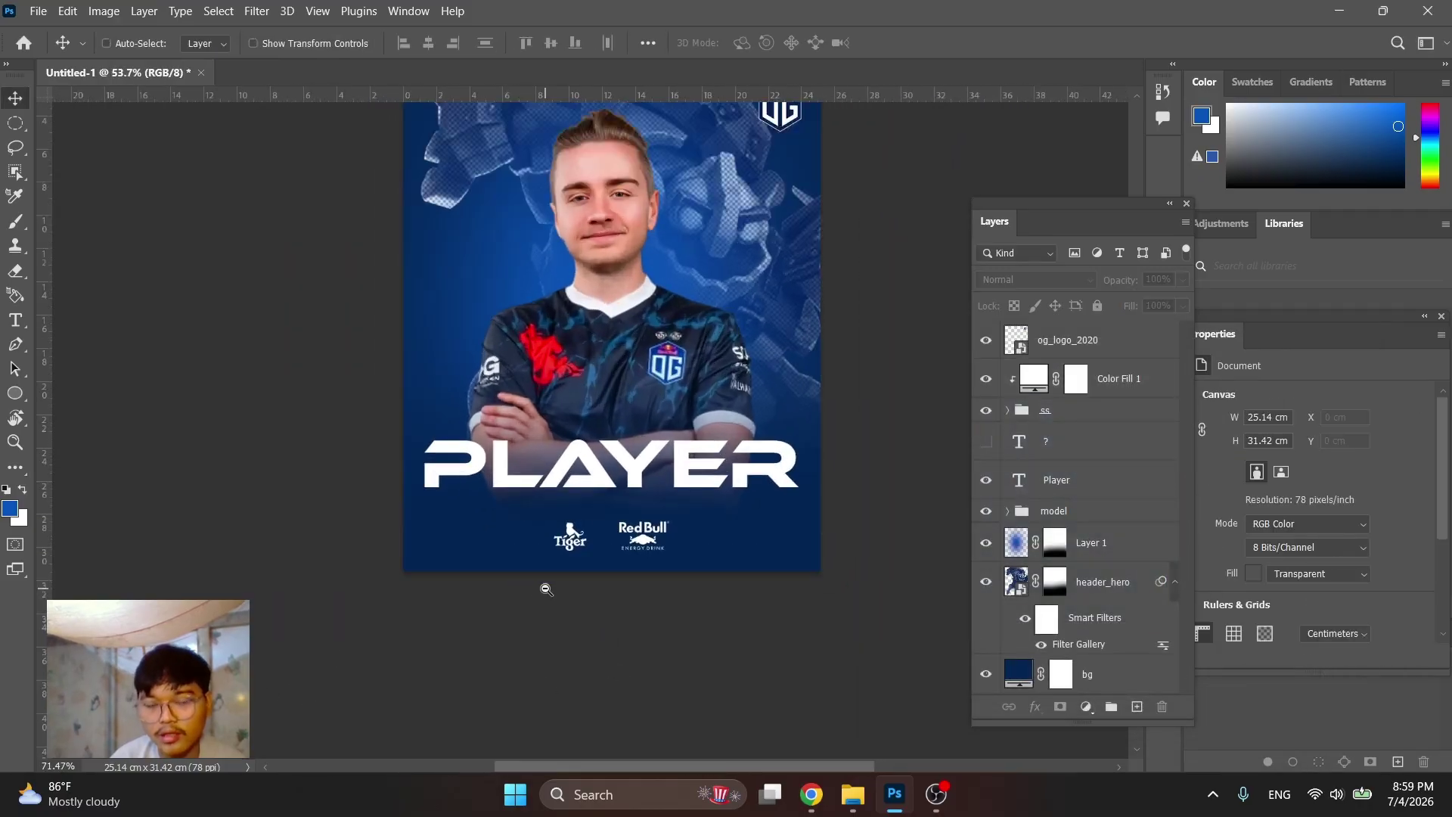
Undo the change to white and delete the colour fill layer clipped to the sponsor logos
key("ctrl+z")
left_click(1140, 371)
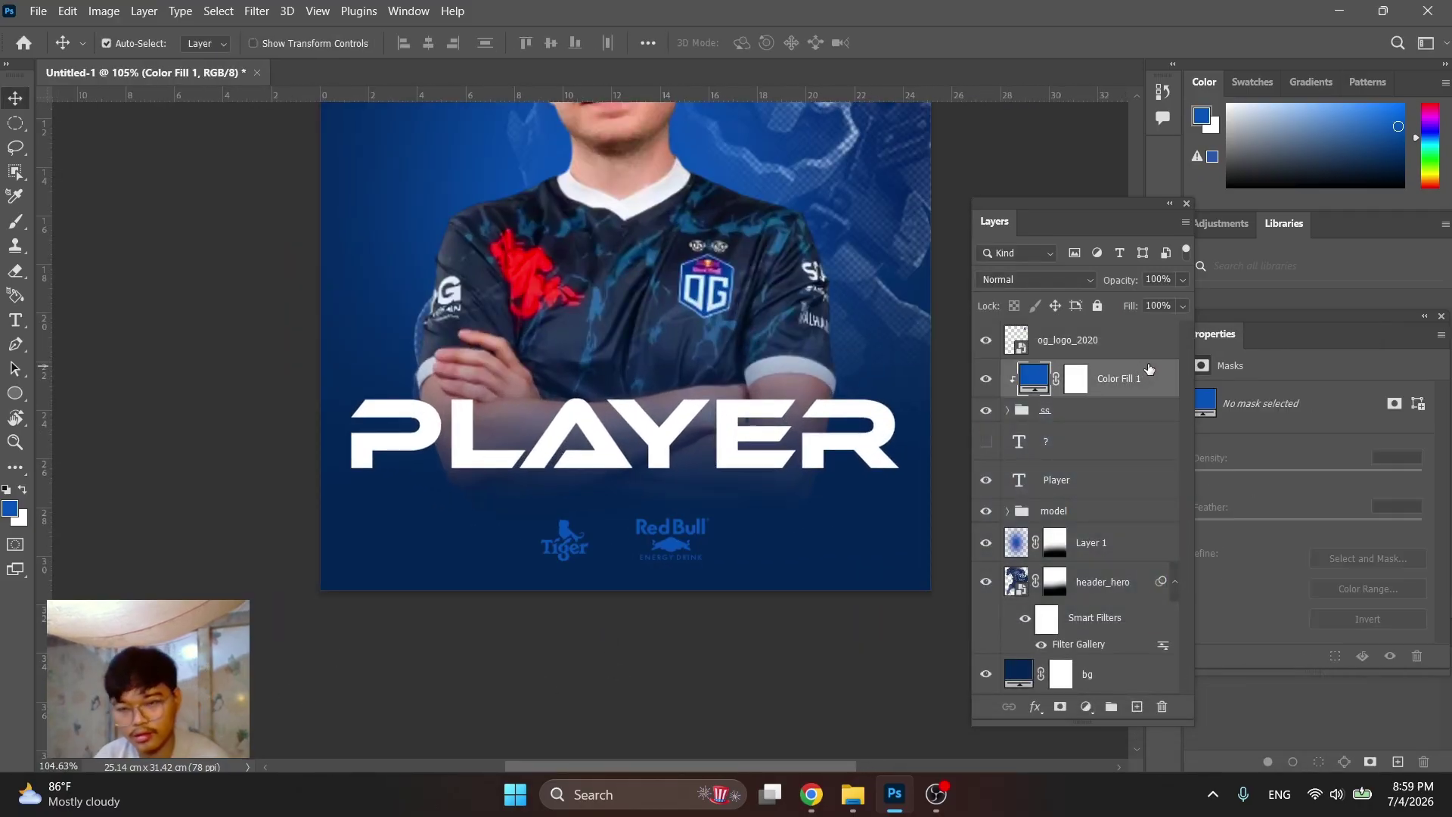
key("Delete")
Scale the ss sponsor group down to about 85%, keeping its lower edge in place
scroll(911, 407, "down", 3)
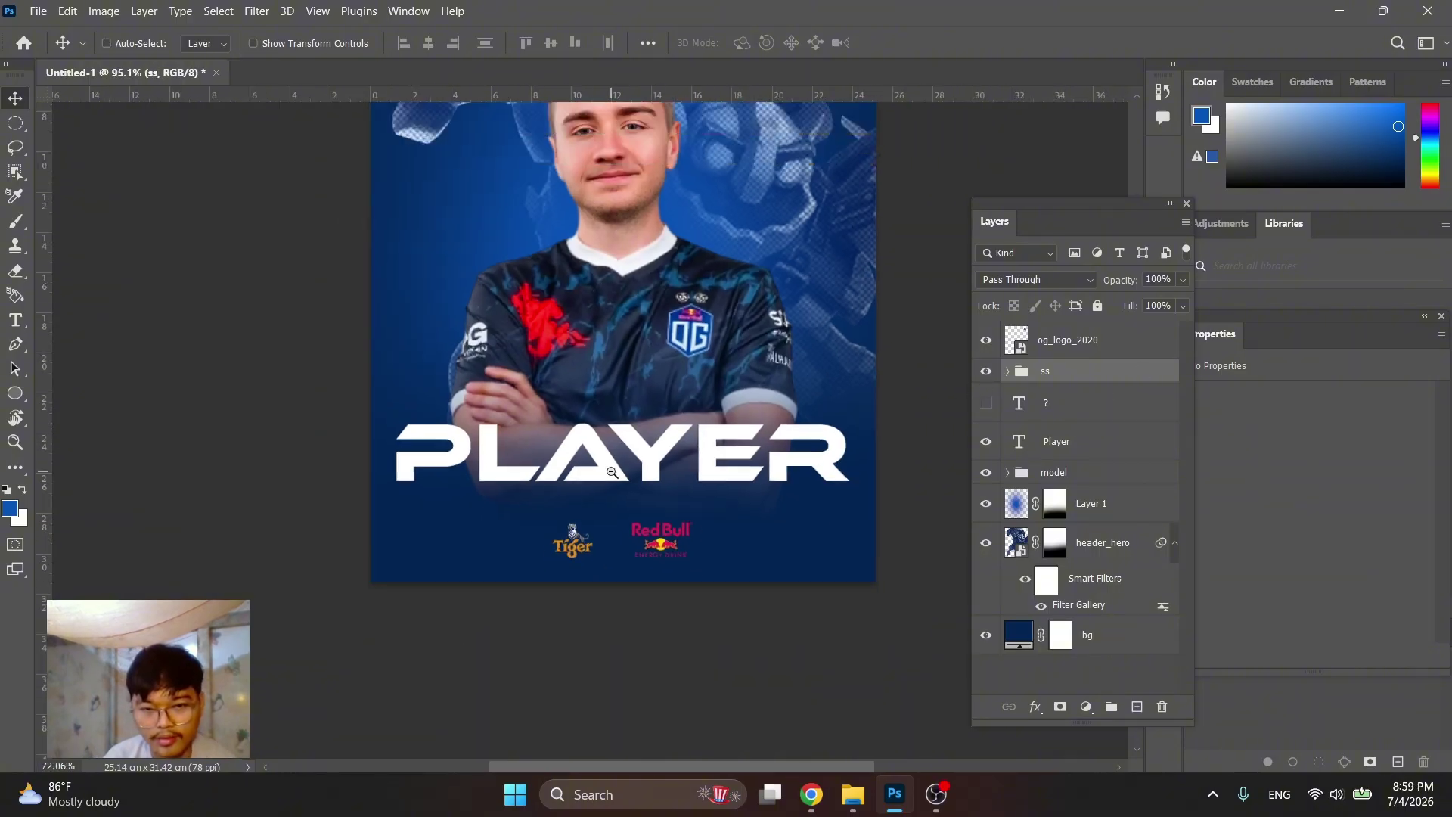
scroll(625, 562, "up", 3)
key("ctrl+t")
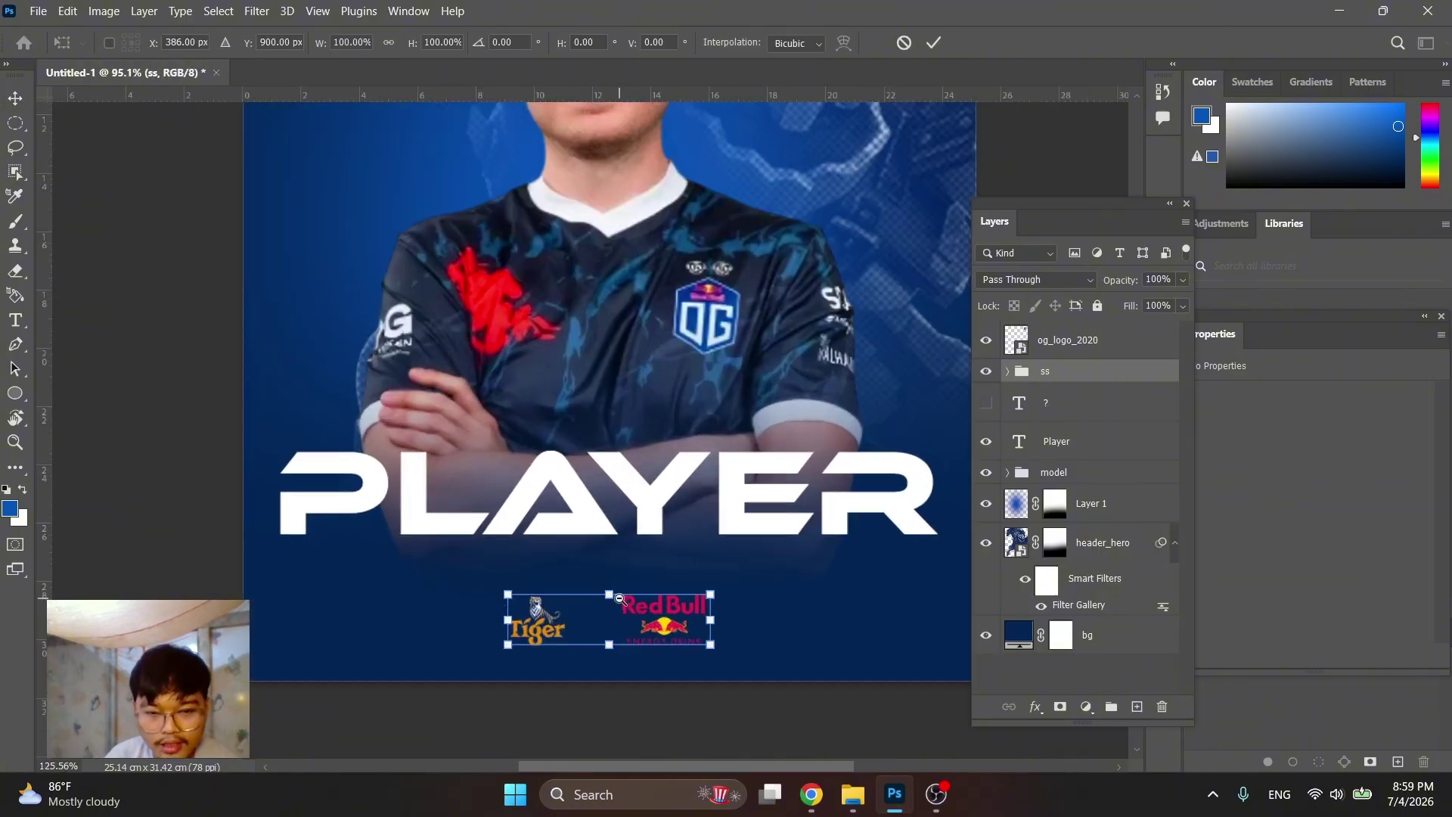
scroll(609, 583, "up", 3)
left_click_drag(603, 588, 603, 605)
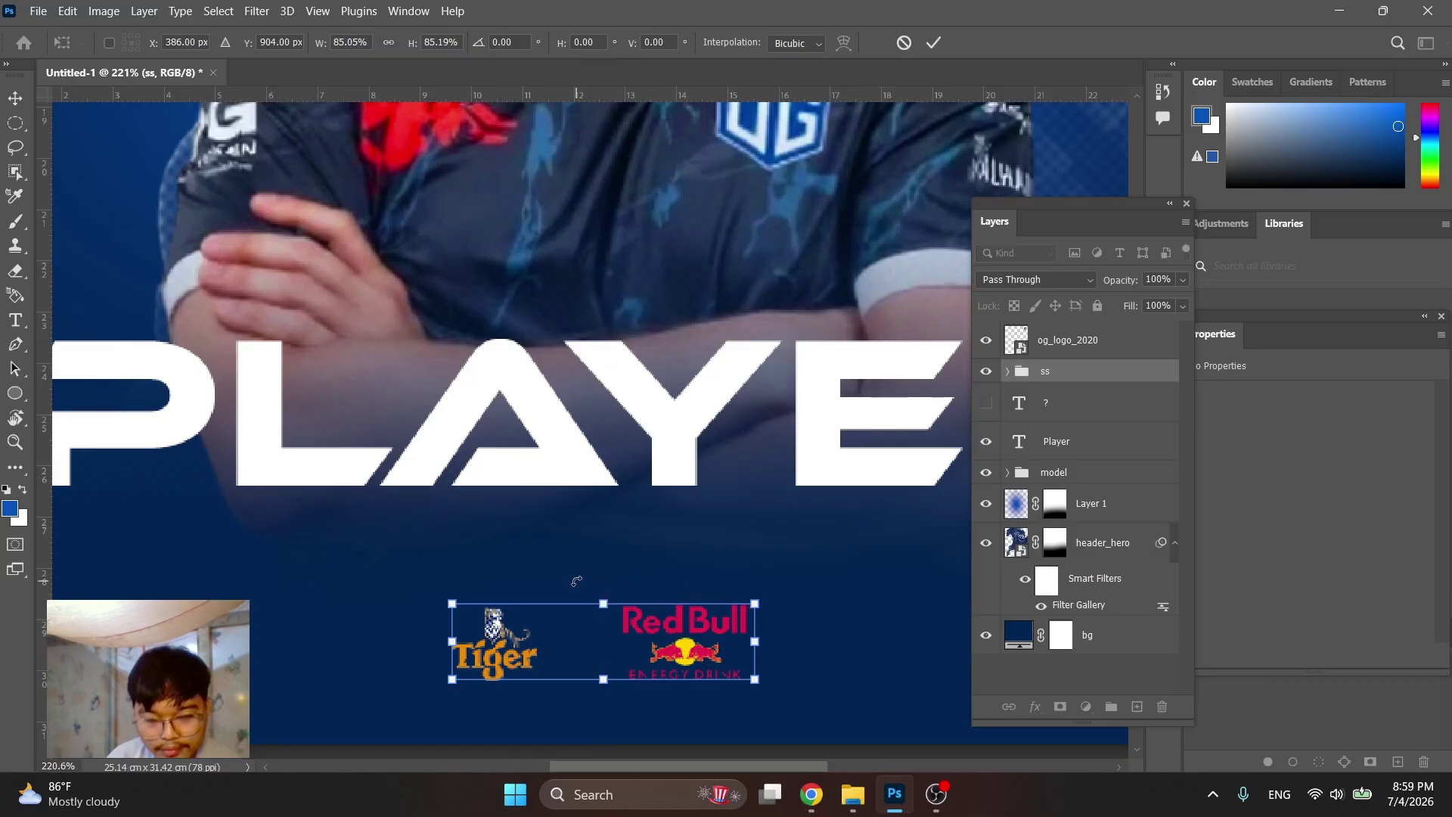
key("Return")
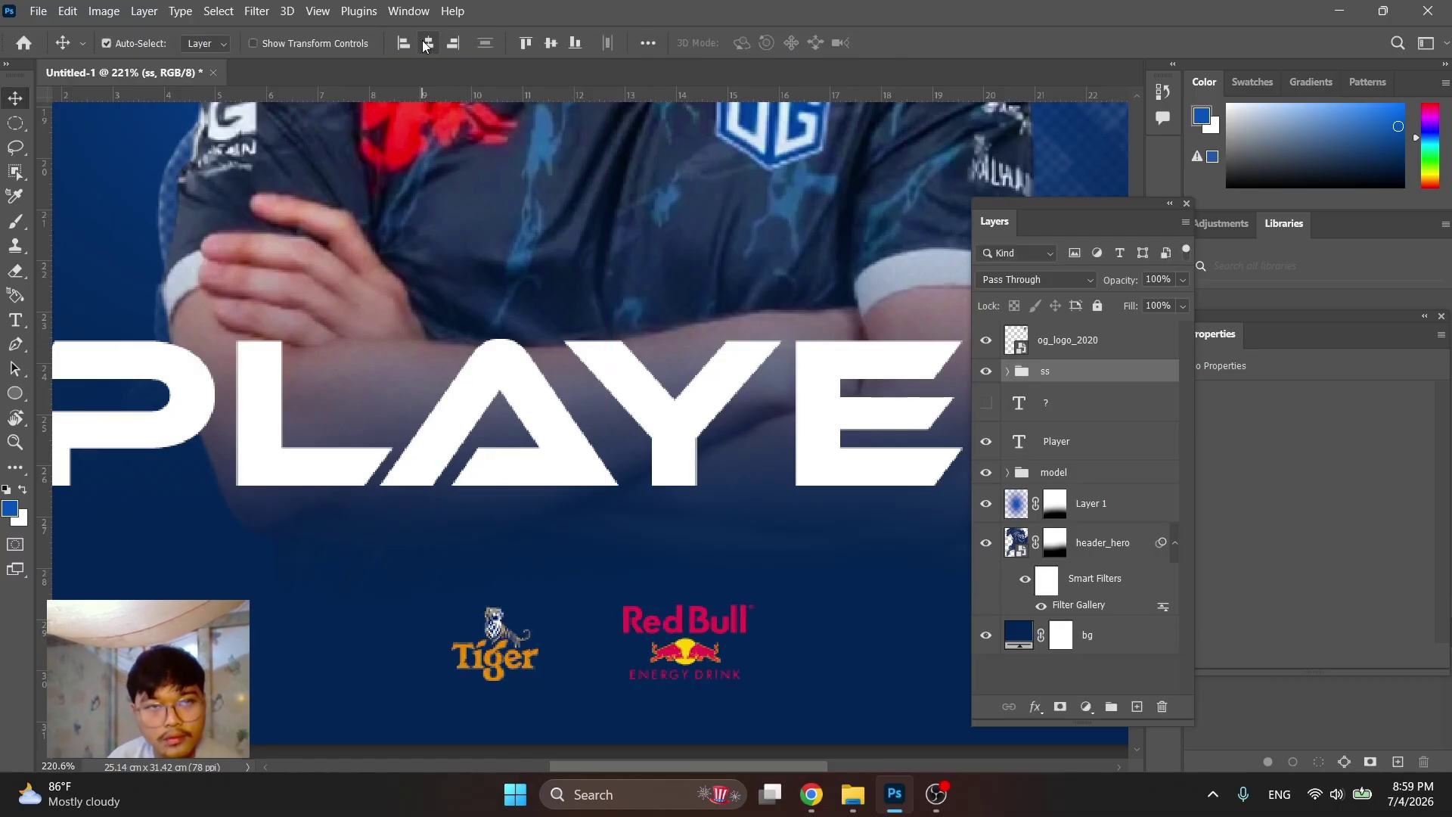
scroll(510, 330, "down", 3)
scroll(510, 330, "down", 4)
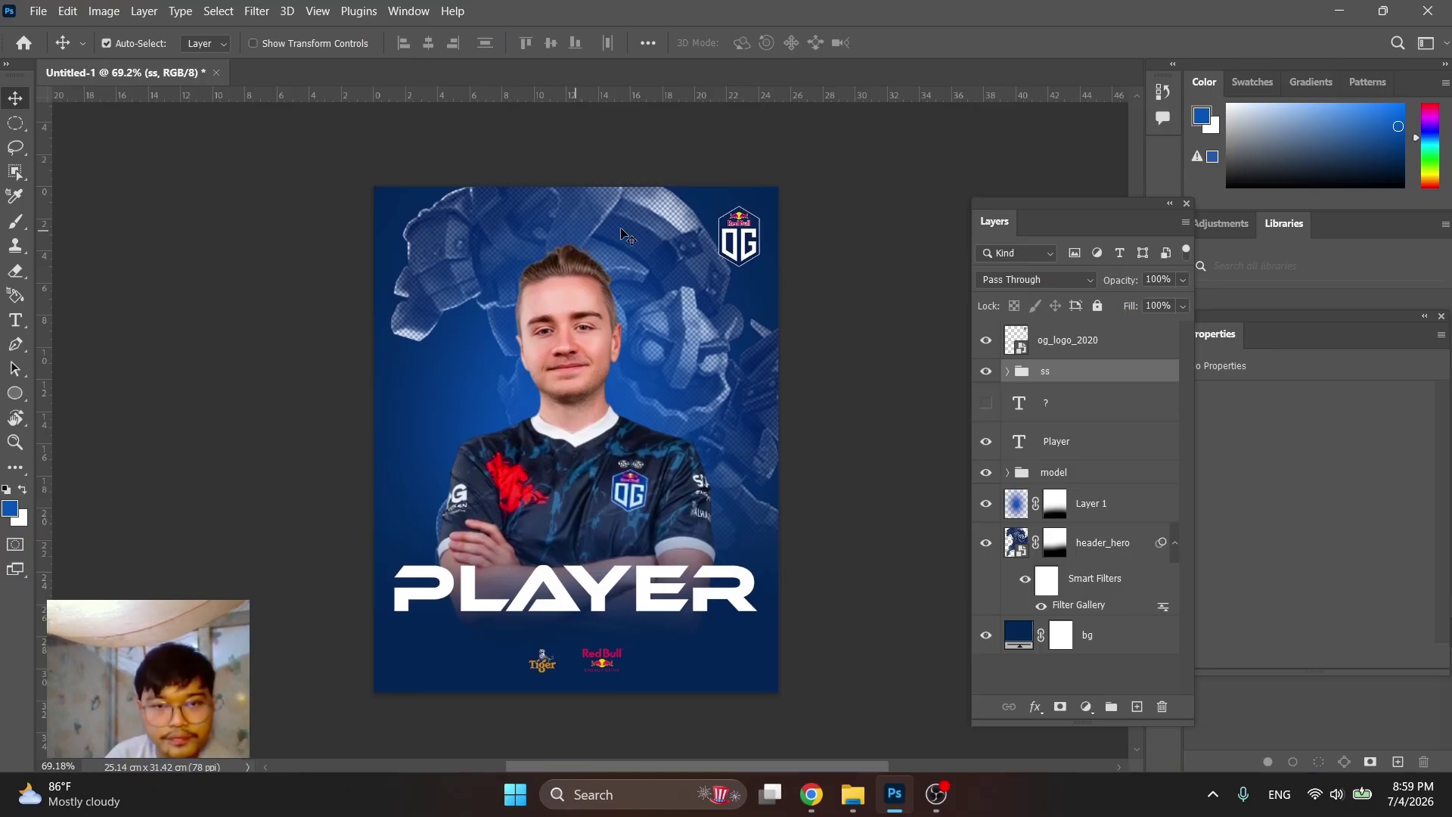
scroll(532, 257, "up", 2)
left_click_drag(620, 388, 598, 338)
scroll(600, 342, "down", 2)
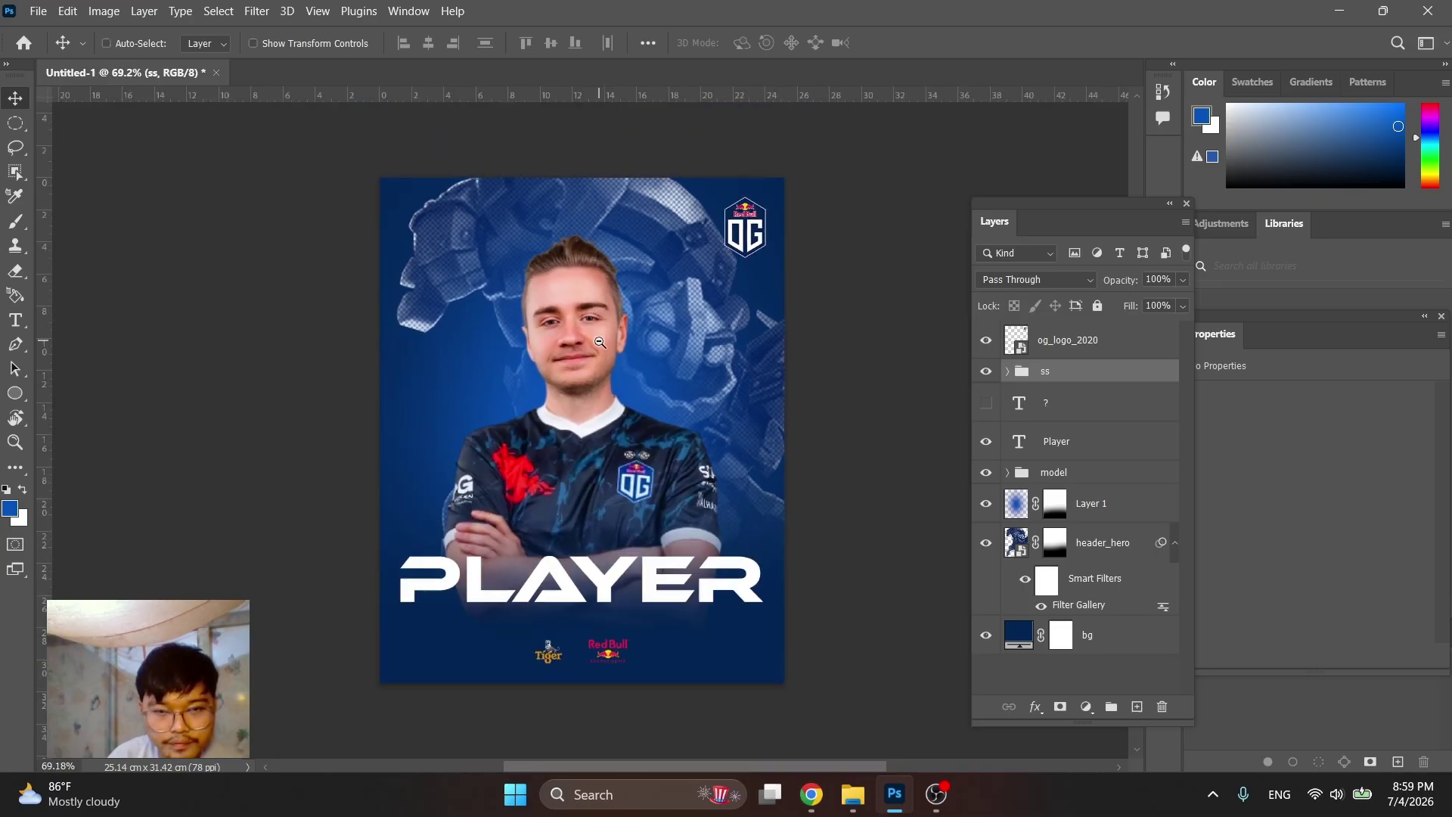
key("ctrl")
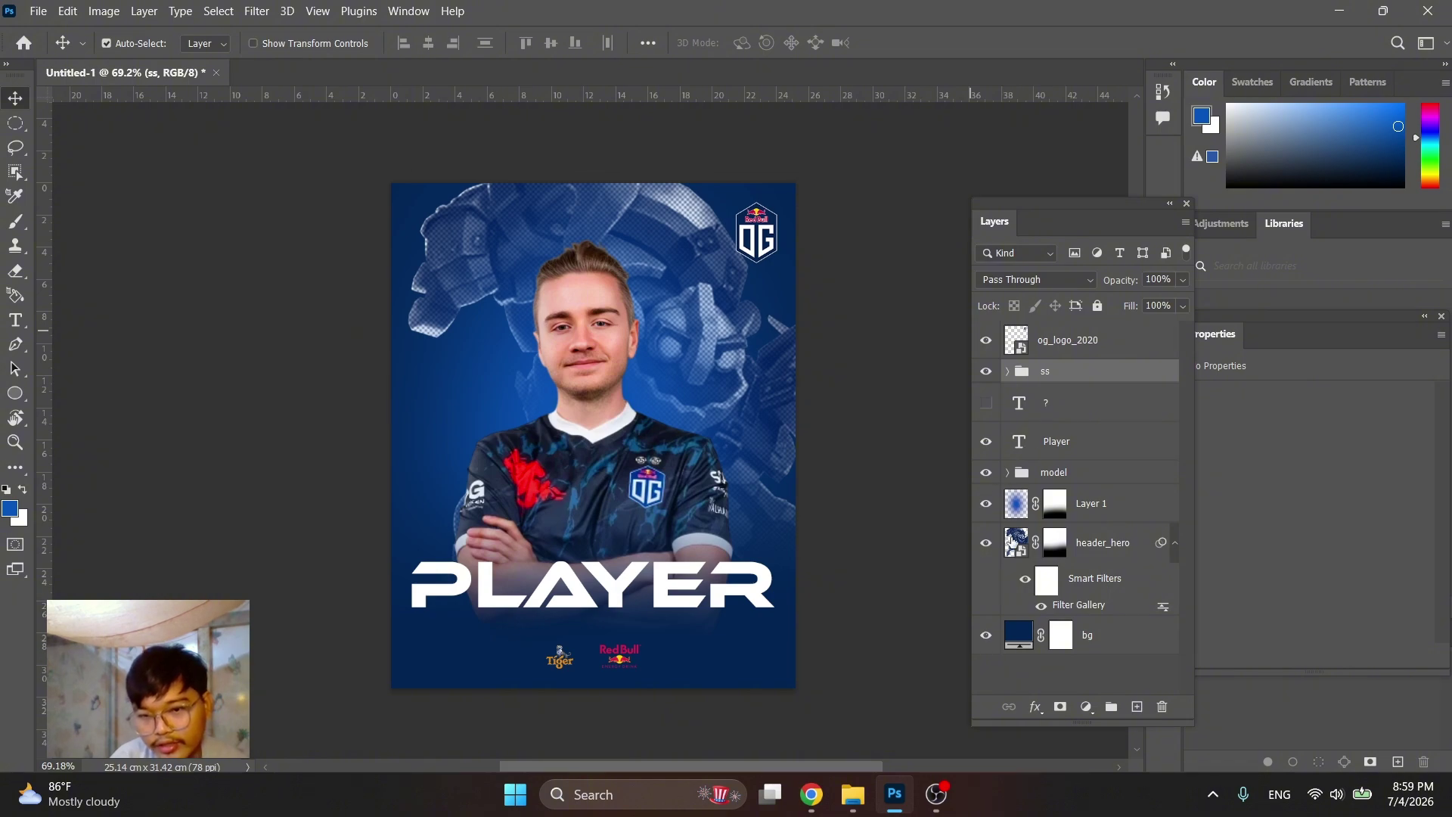
Group Layer 1, header_hero and the bg fill layer, and name the group bg
left_click(1083, 508)
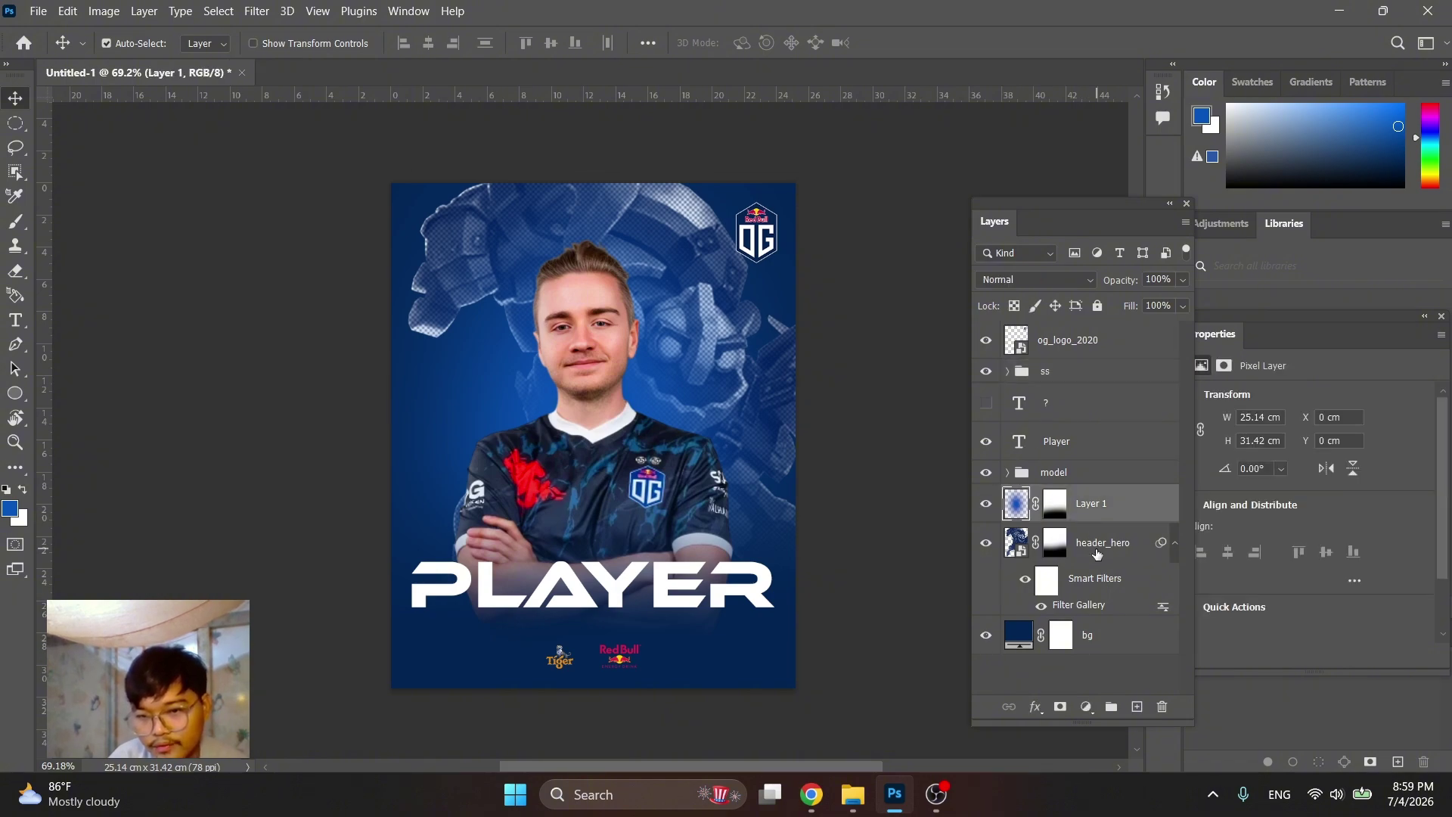
left_click(1096, 553, "shift")
left_click(1093, 635, "shift")
key("ctrl+g")
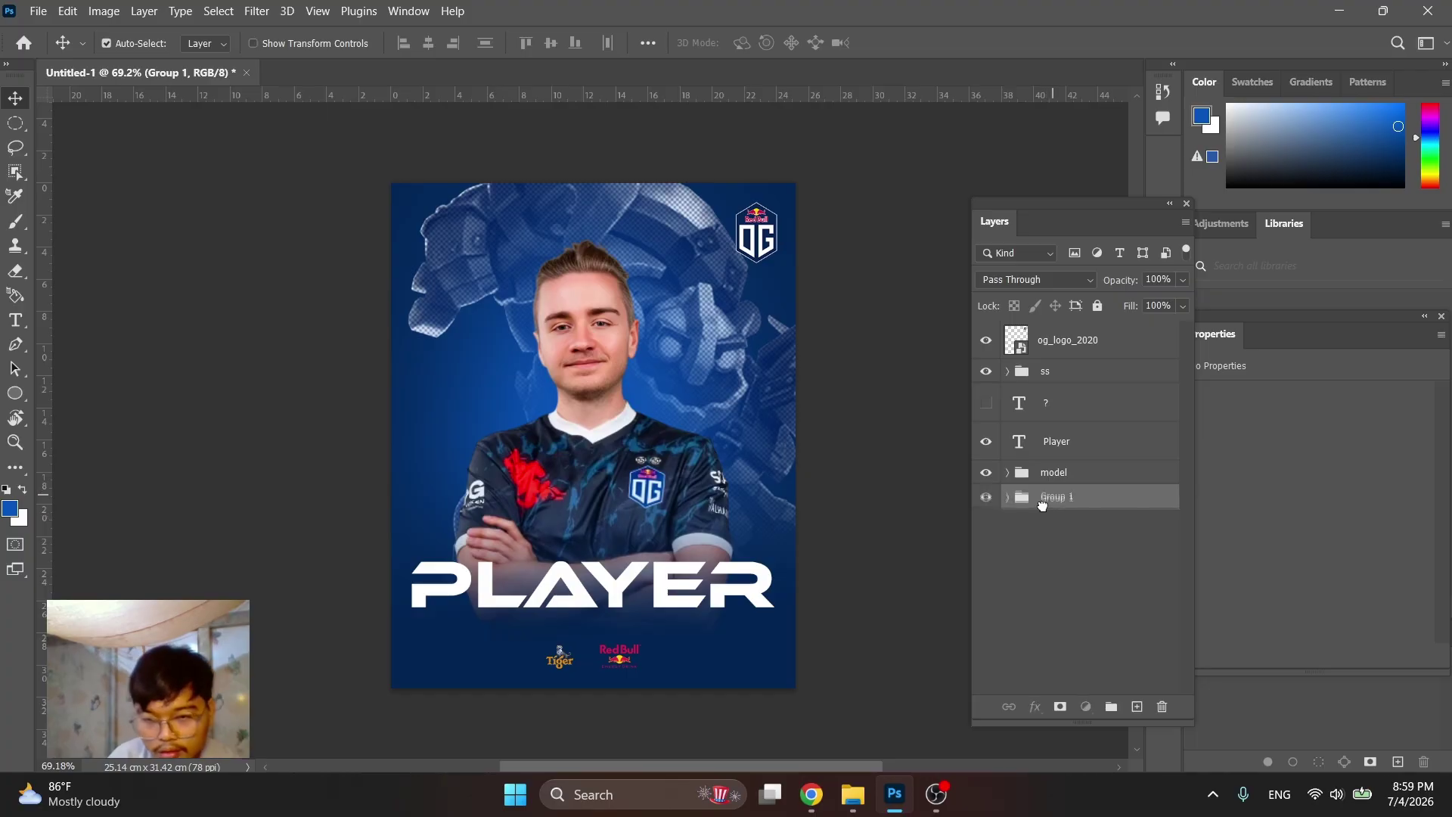
double_click(1051, 497)
type("b")
key("Return")
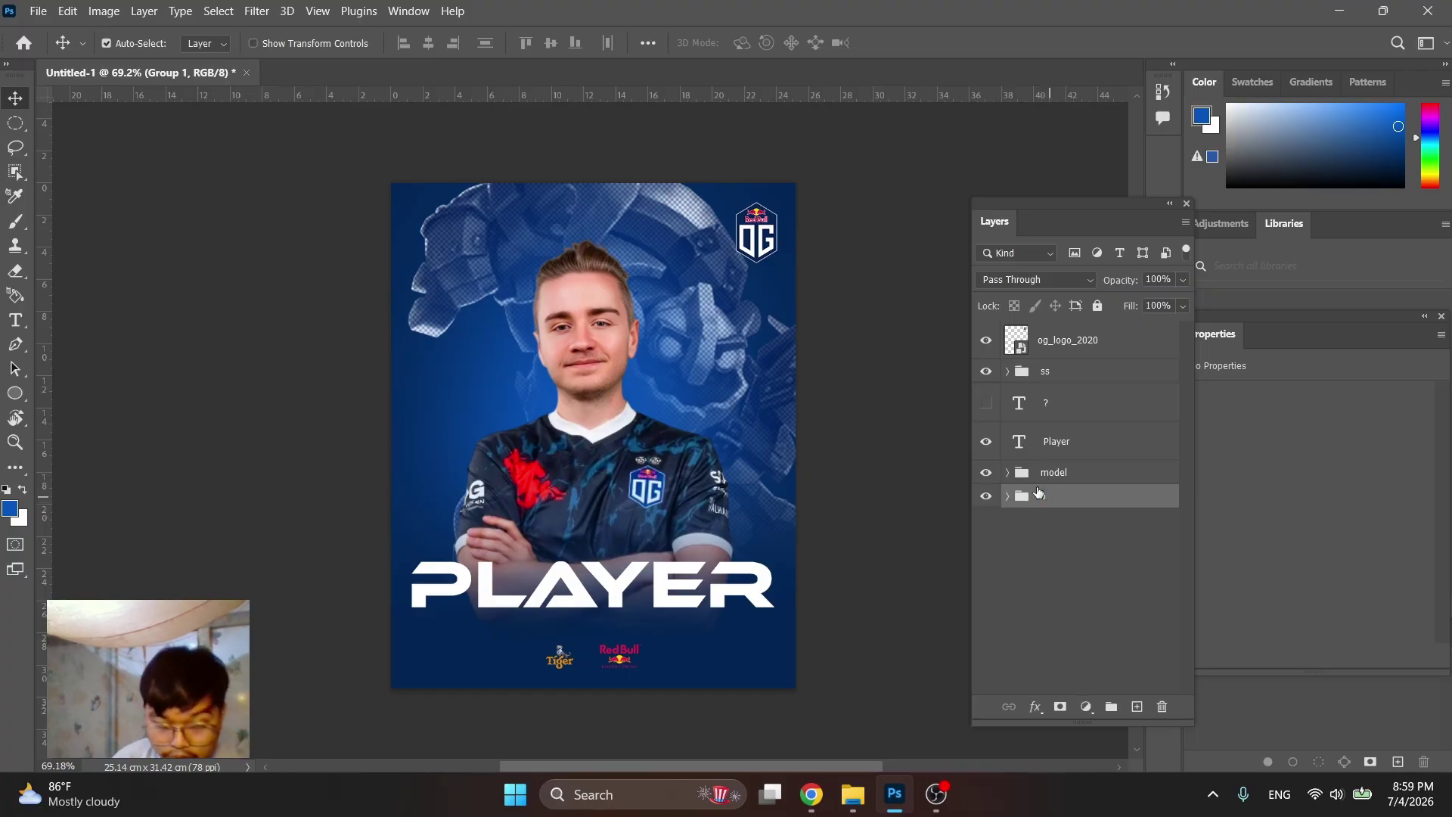
double_click(1048, 495)
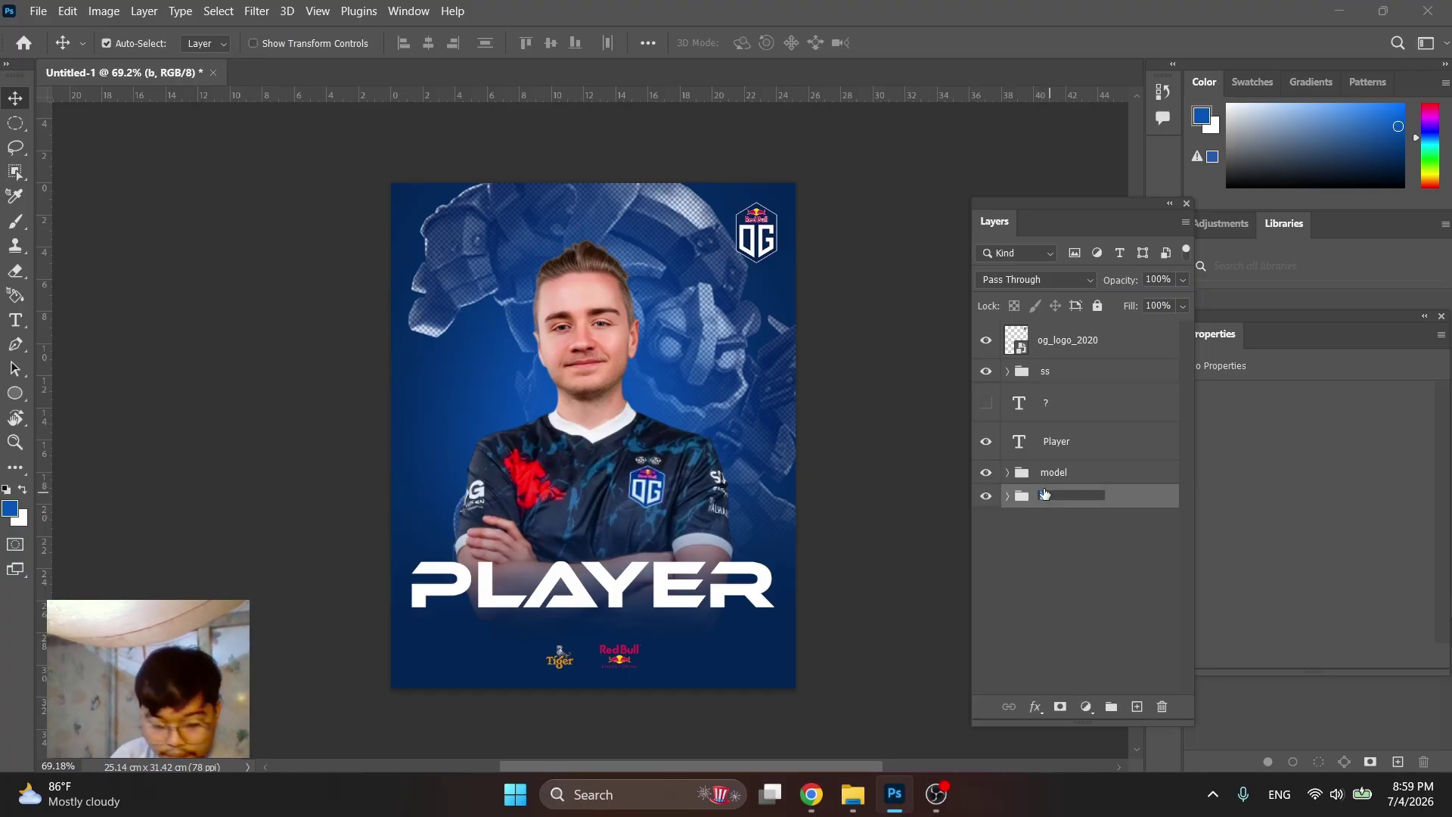
type("bg")
key("Return")
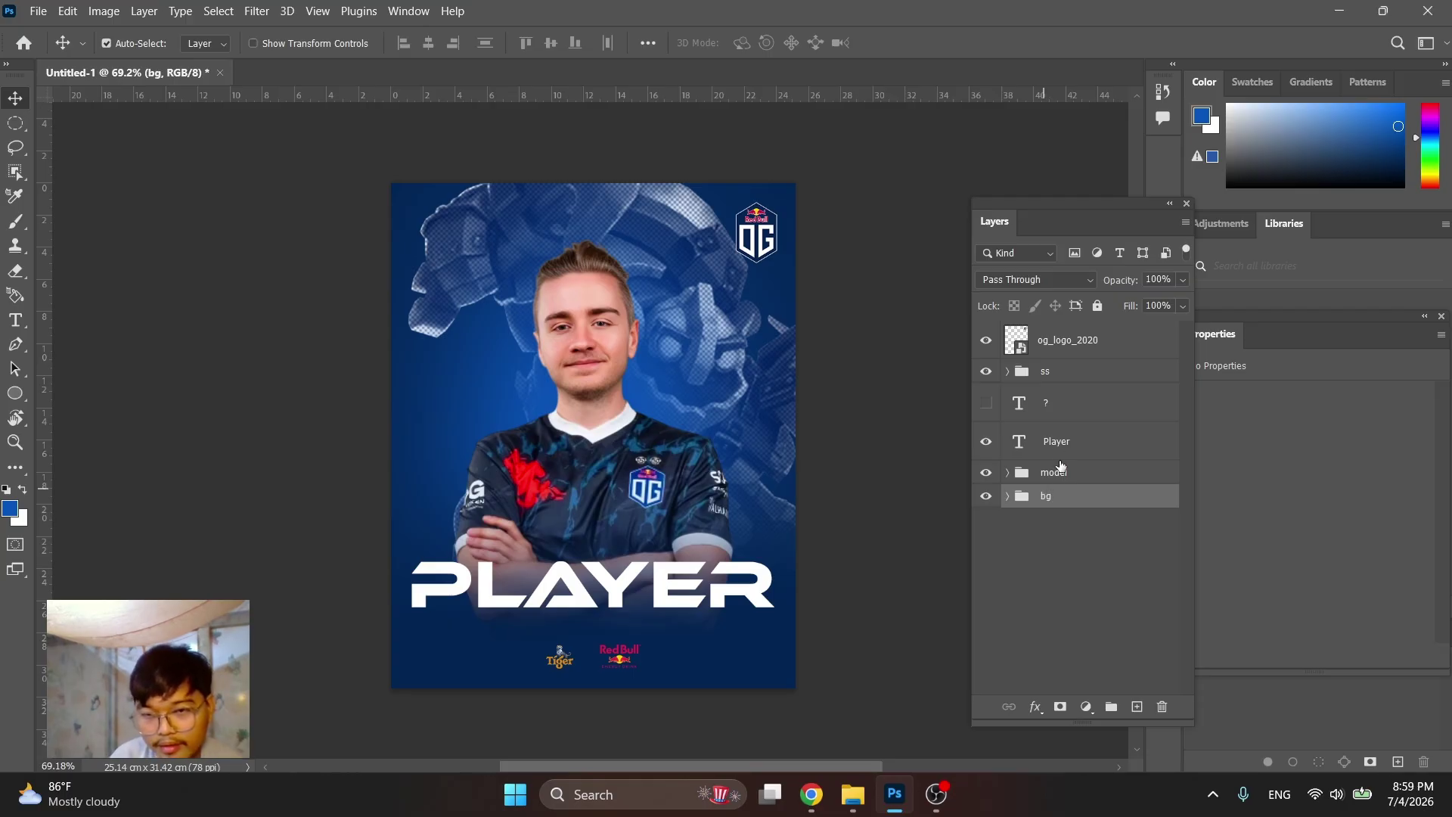
Group the ? and Player text layers and name the group text
left_click(1061, 425)
left_click(1062, 411, "shift")
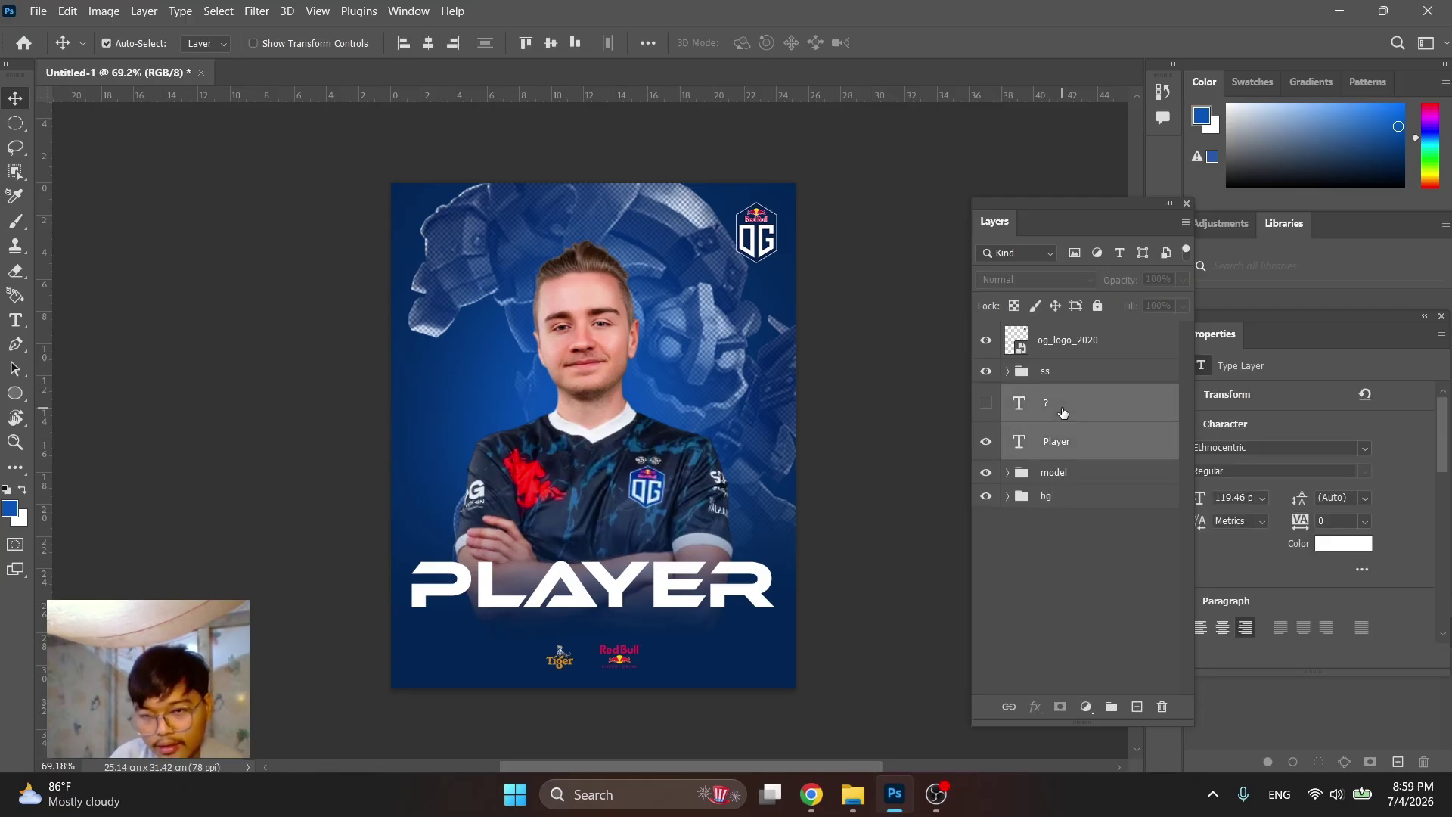
key("ctrl+g")
double_click(1055, 395)
type("te")
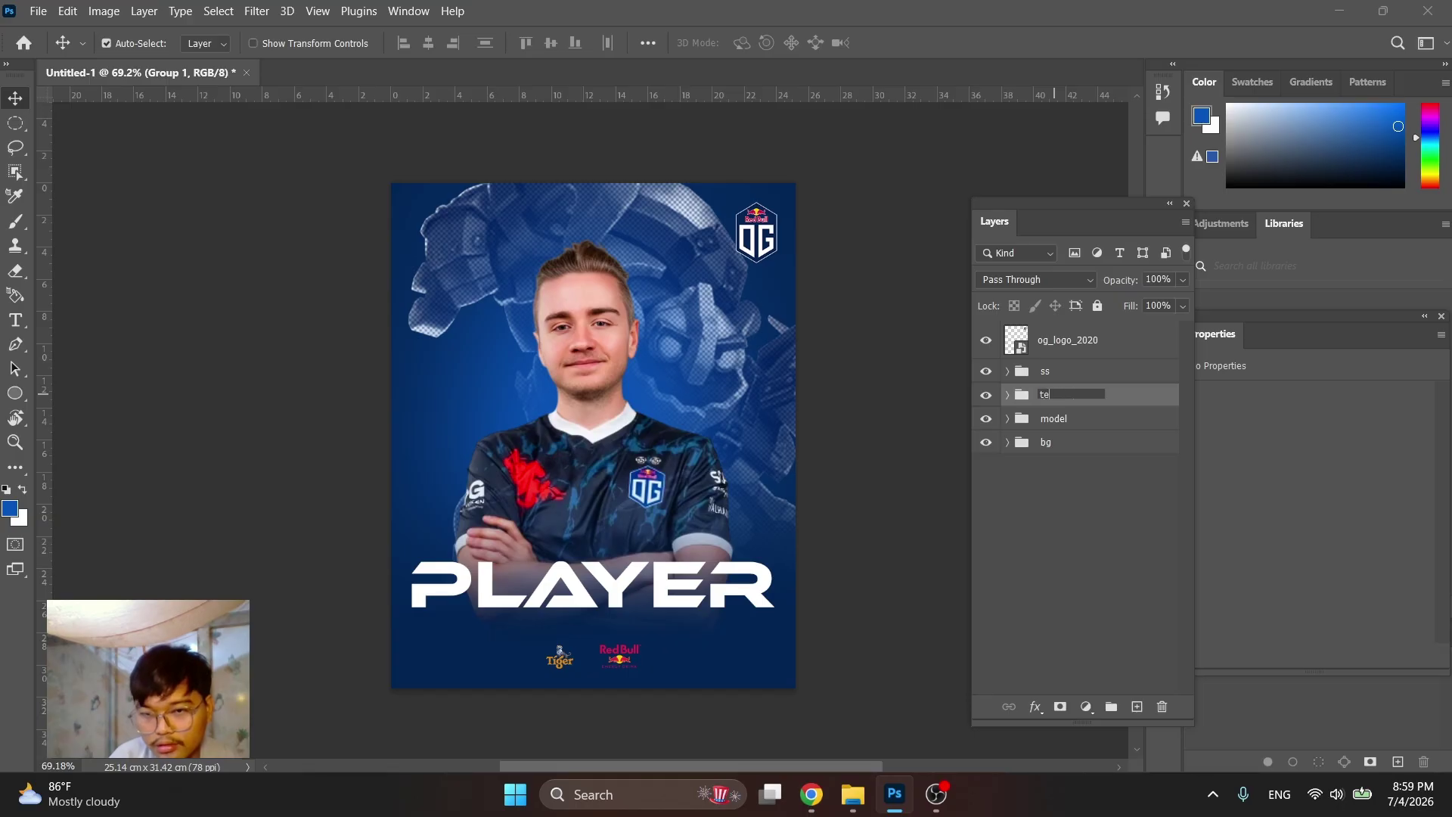
type("xt")
key("Return")
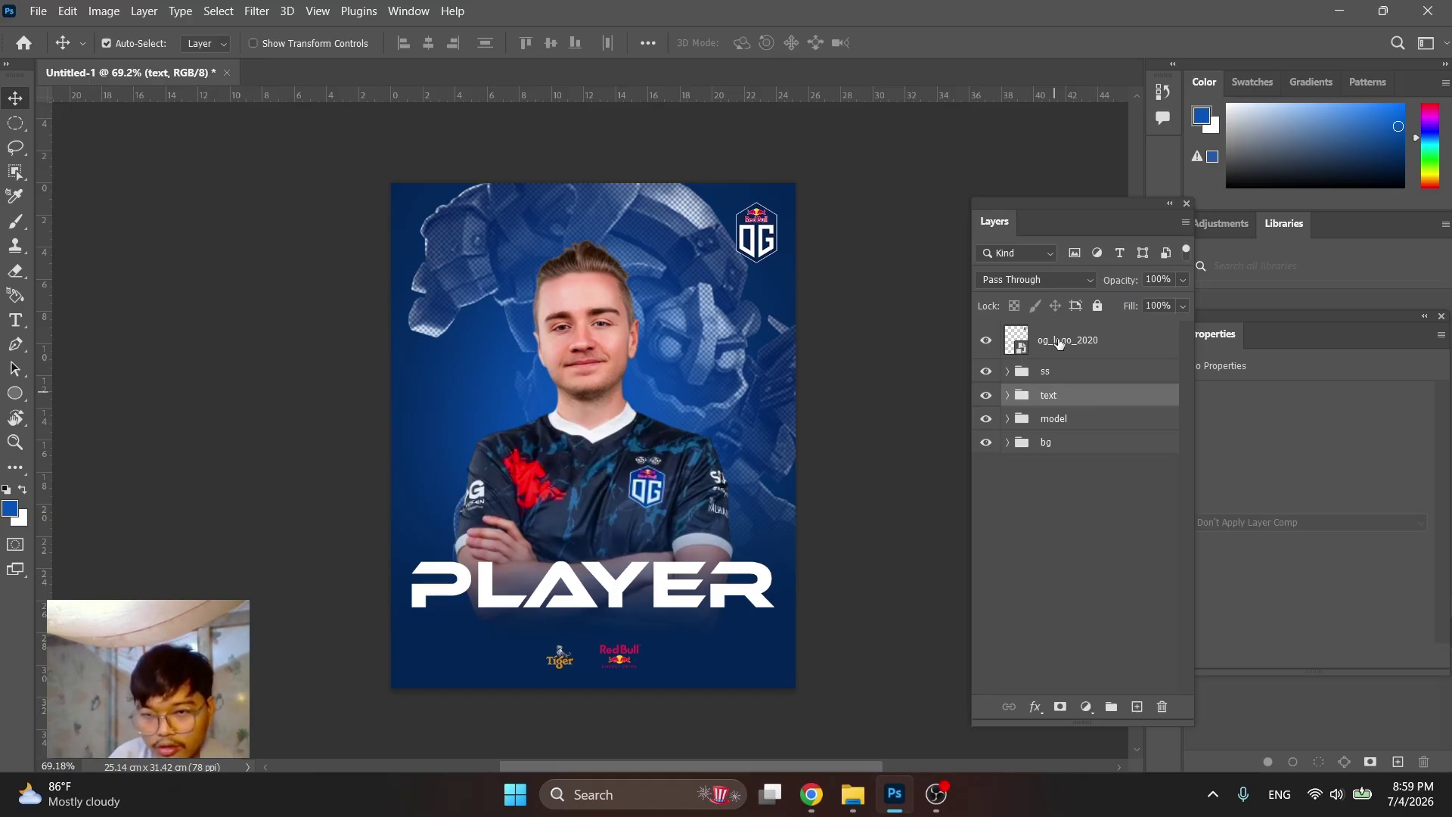
Rename the og_logo_2020 layer as logo
double_click(1055, 342)
type("logo")
key("Return")
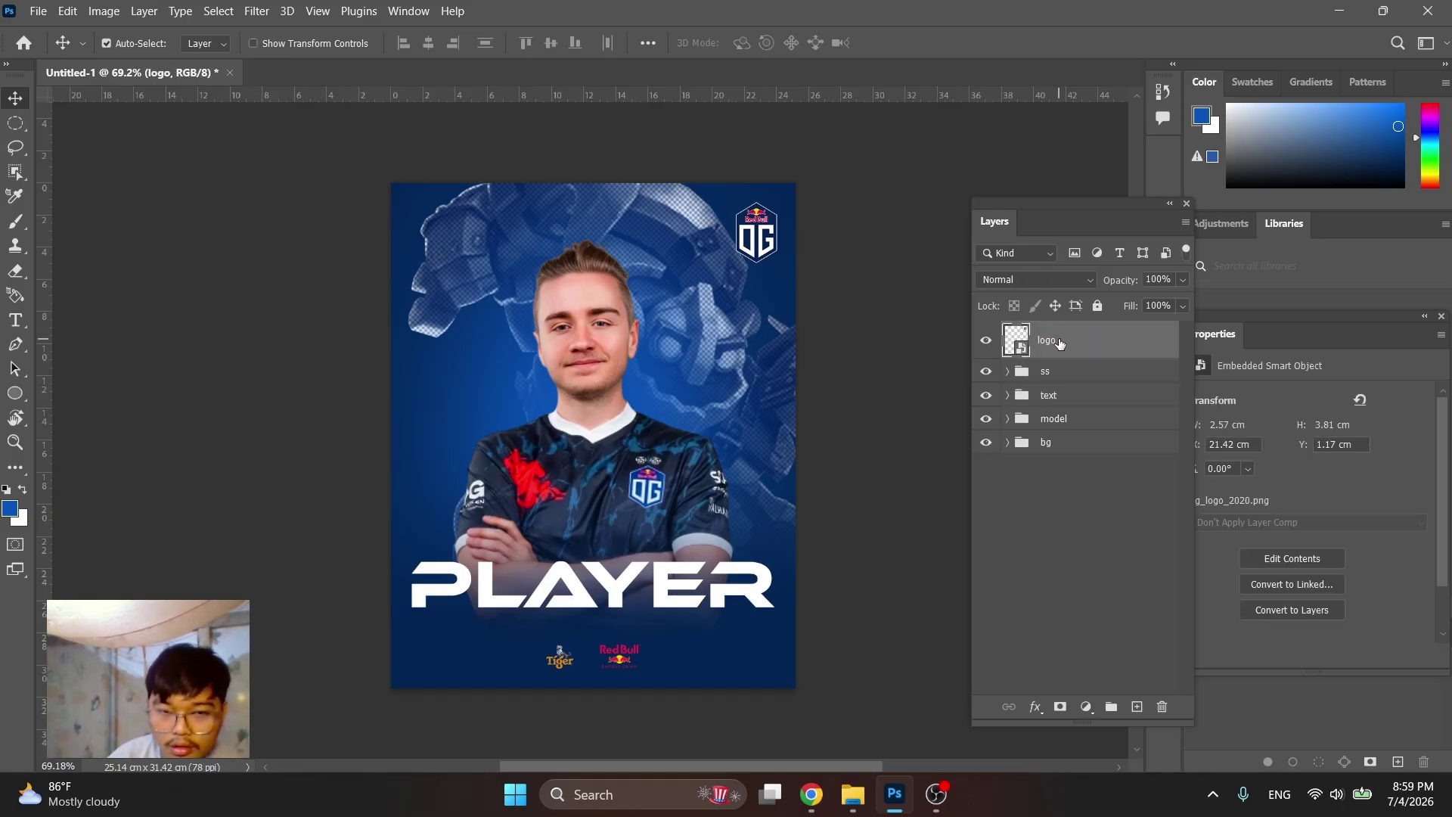
scroll(704, 463, "down", 1)
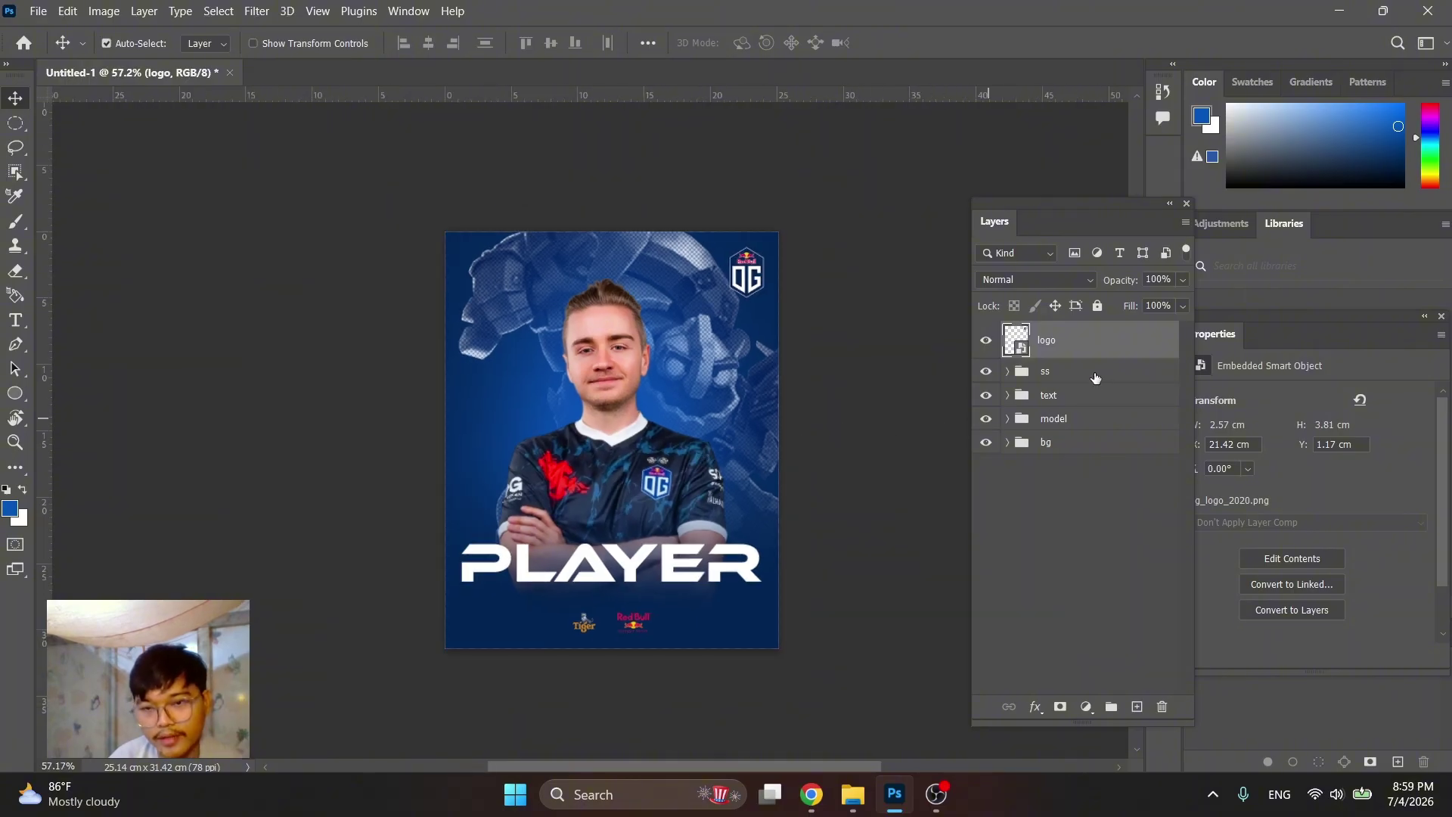
Add a new layer above the ss group, show the guides and draw a 694 x 887 px rectangle along the poster's margin guides
left_click(1095, 372)
left_click(1136, 707)
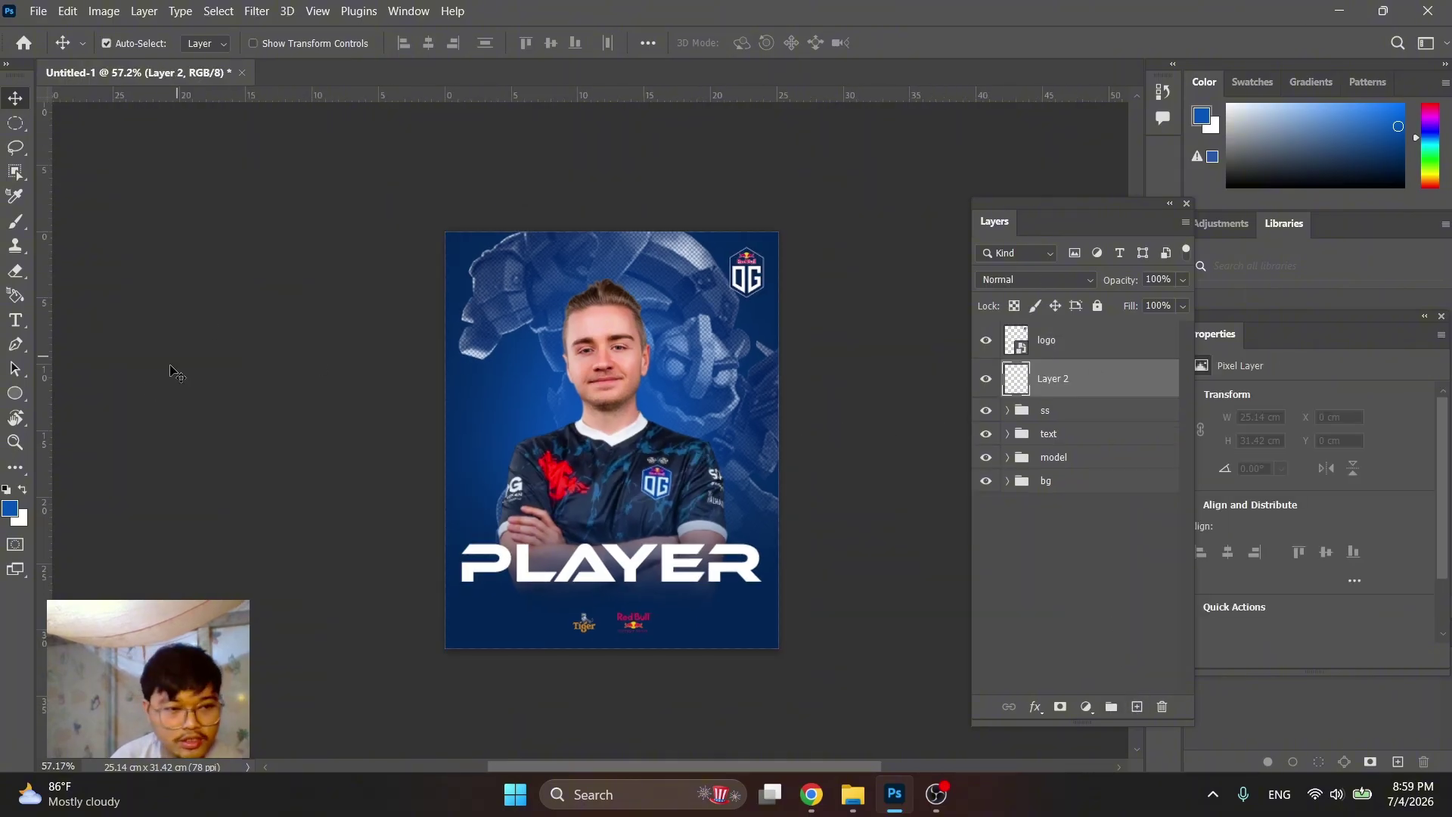
left_click(14, 395)
right_click(14, 394)
left_click(85, 396)
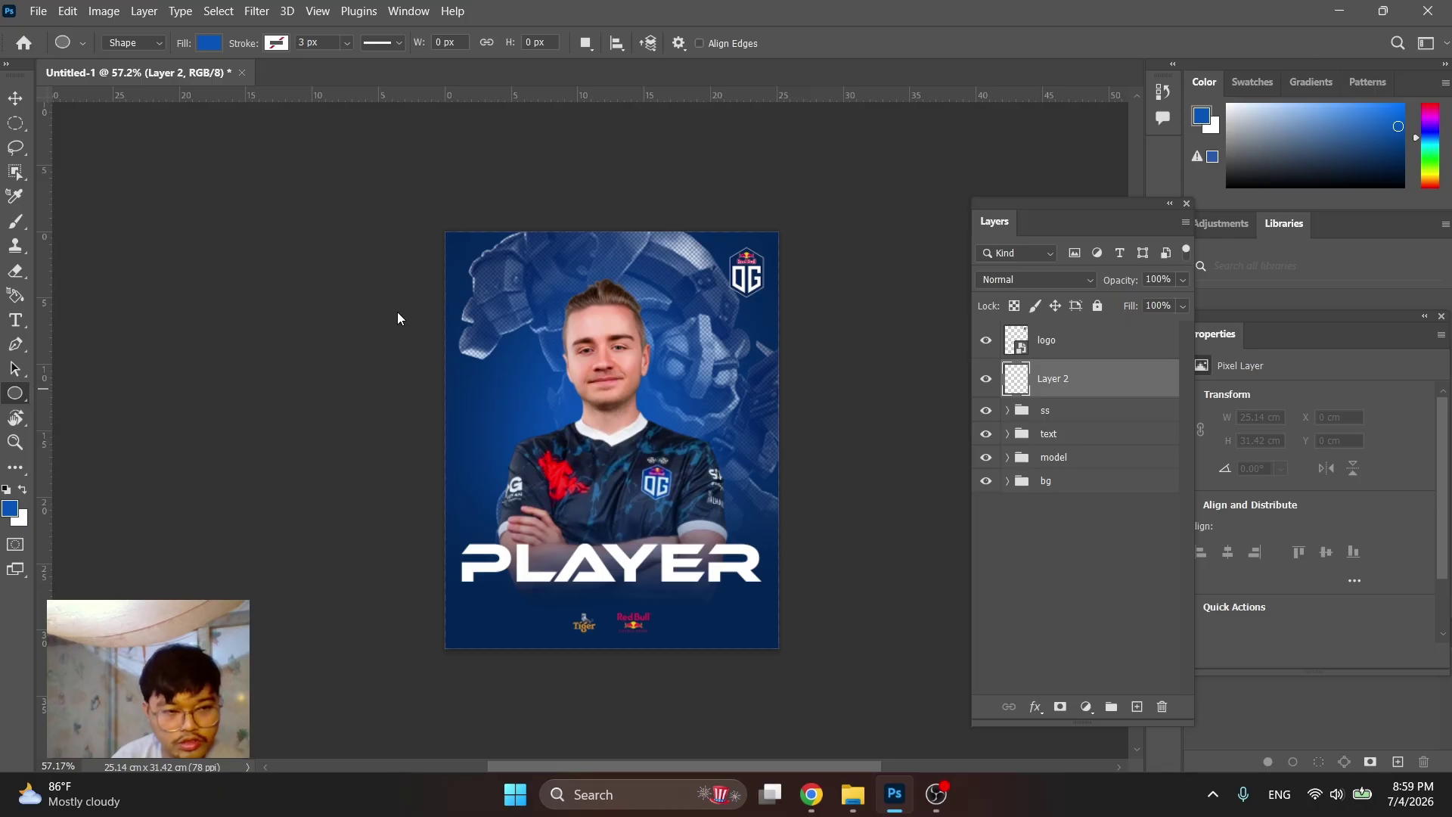
key("ctrl+semicolon")
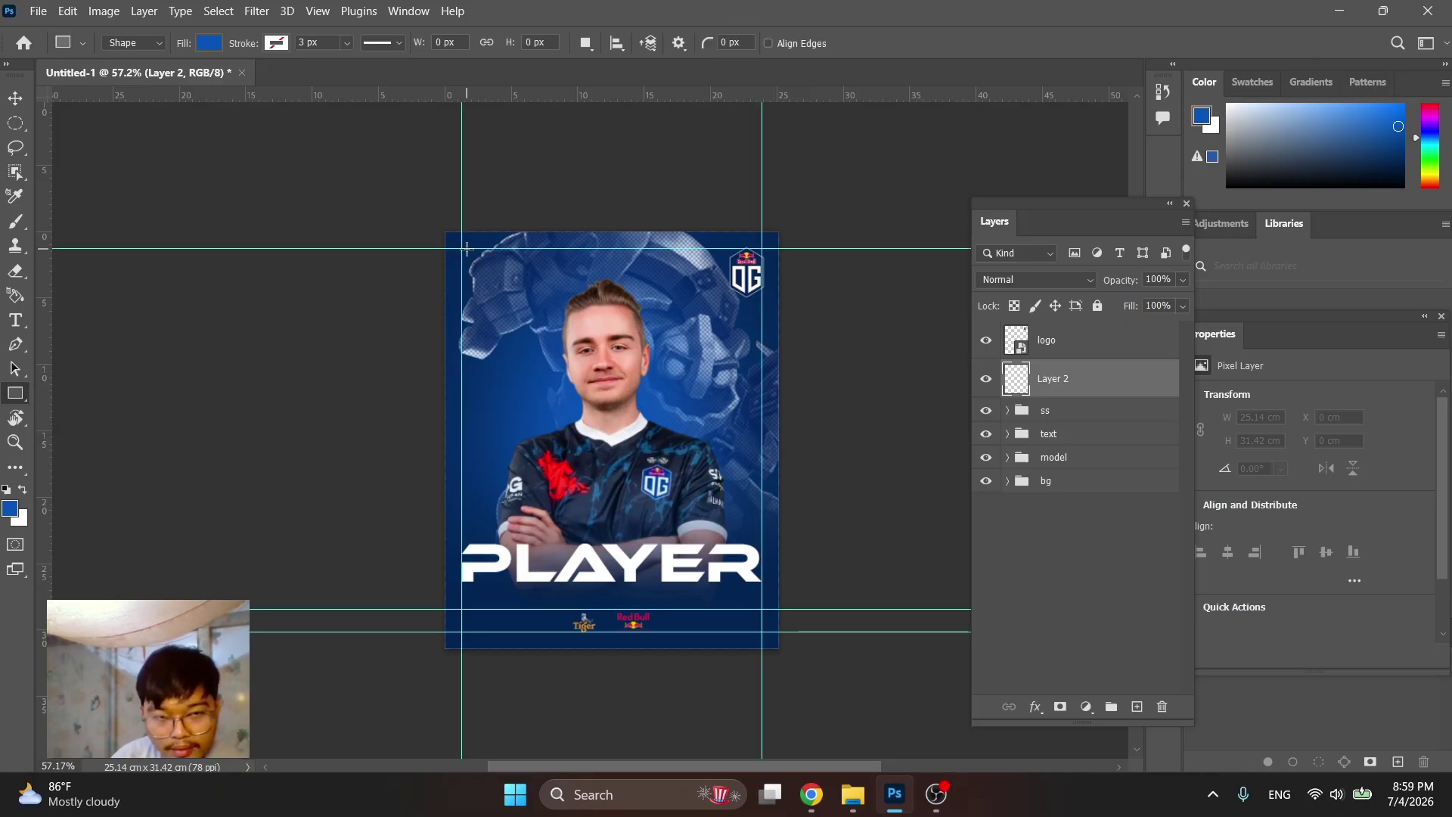
left_click_drag(462, 251, 761, 631)
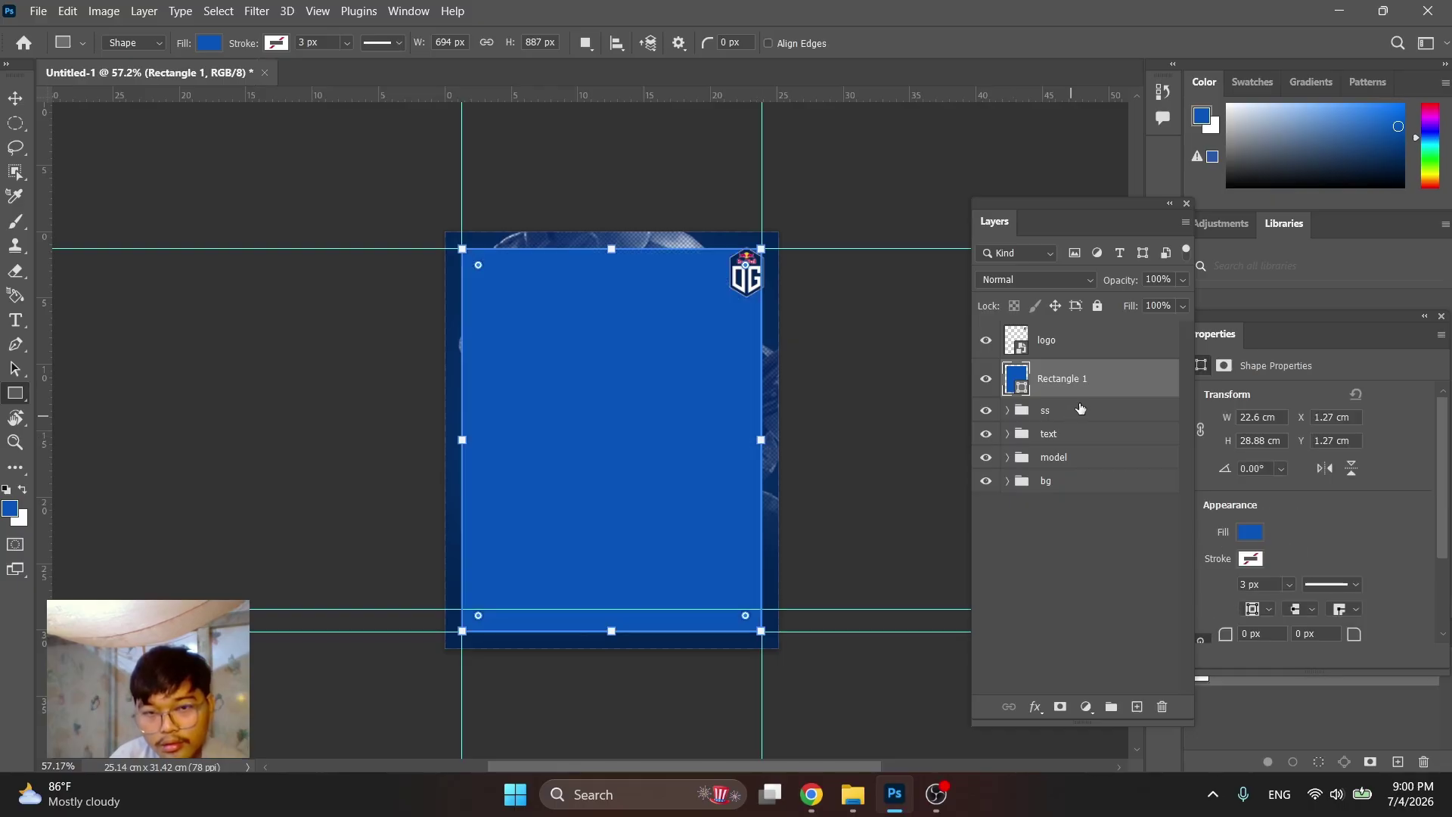
Move the Rectangle 1 layer between the model and bg groups and remove its fill
left_click_drag(1083, 396, 1078, 465)
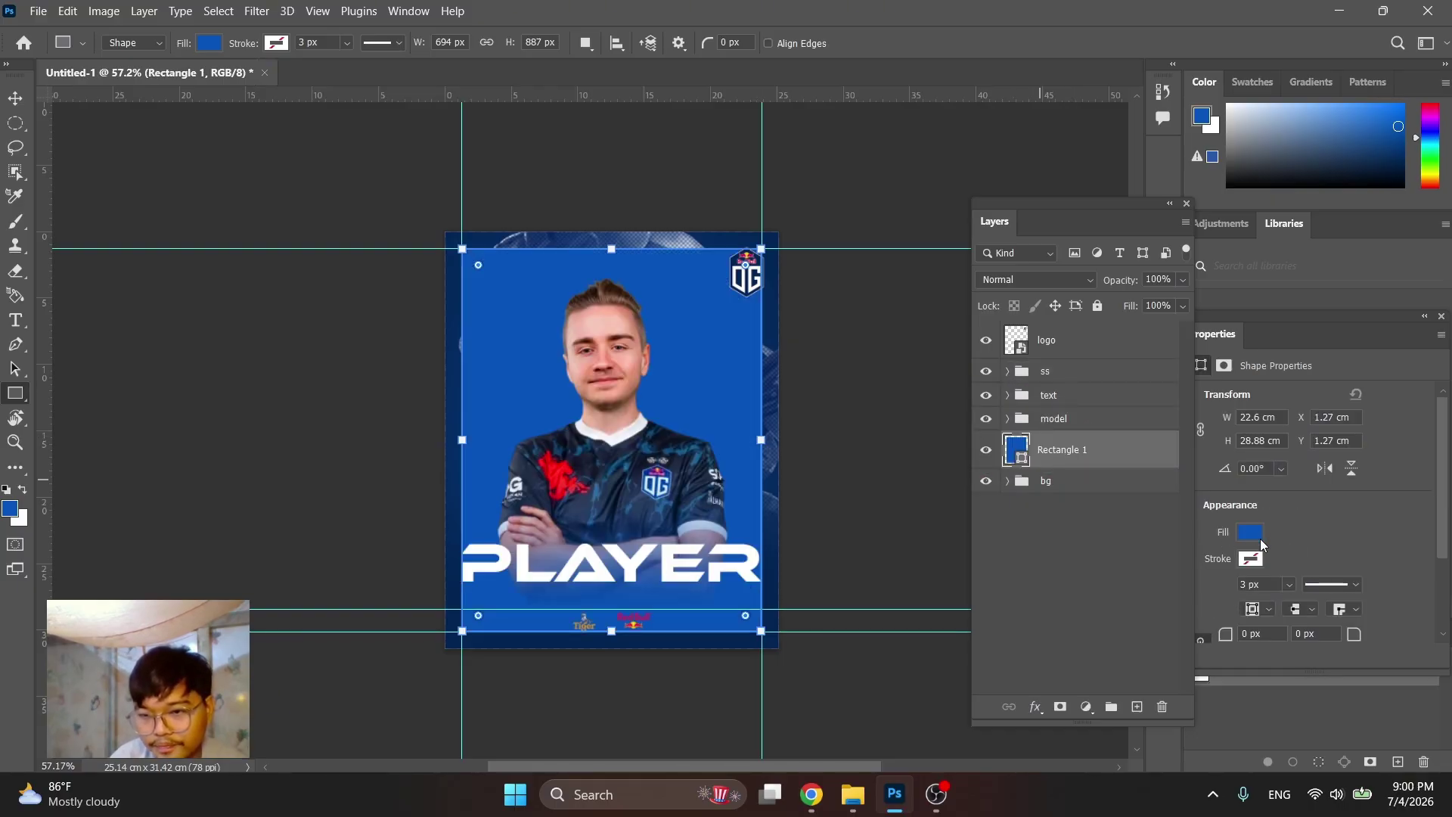
left_click(1261, 545)
left_click(1199, 449)
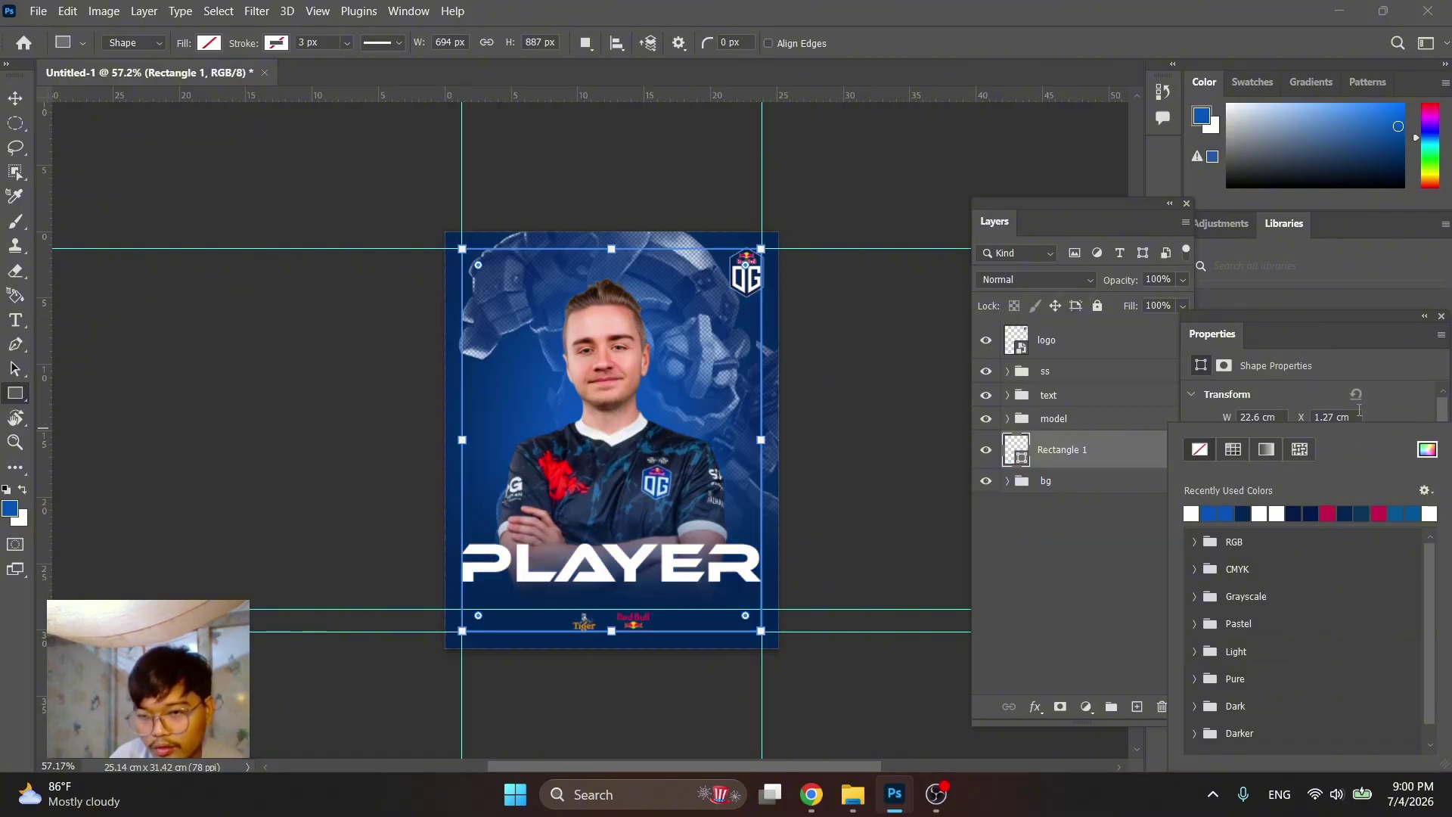
key("Escape")
Give the rectangle a white 5 px dotted stroke and hide the guides
left_click(1249, 560)
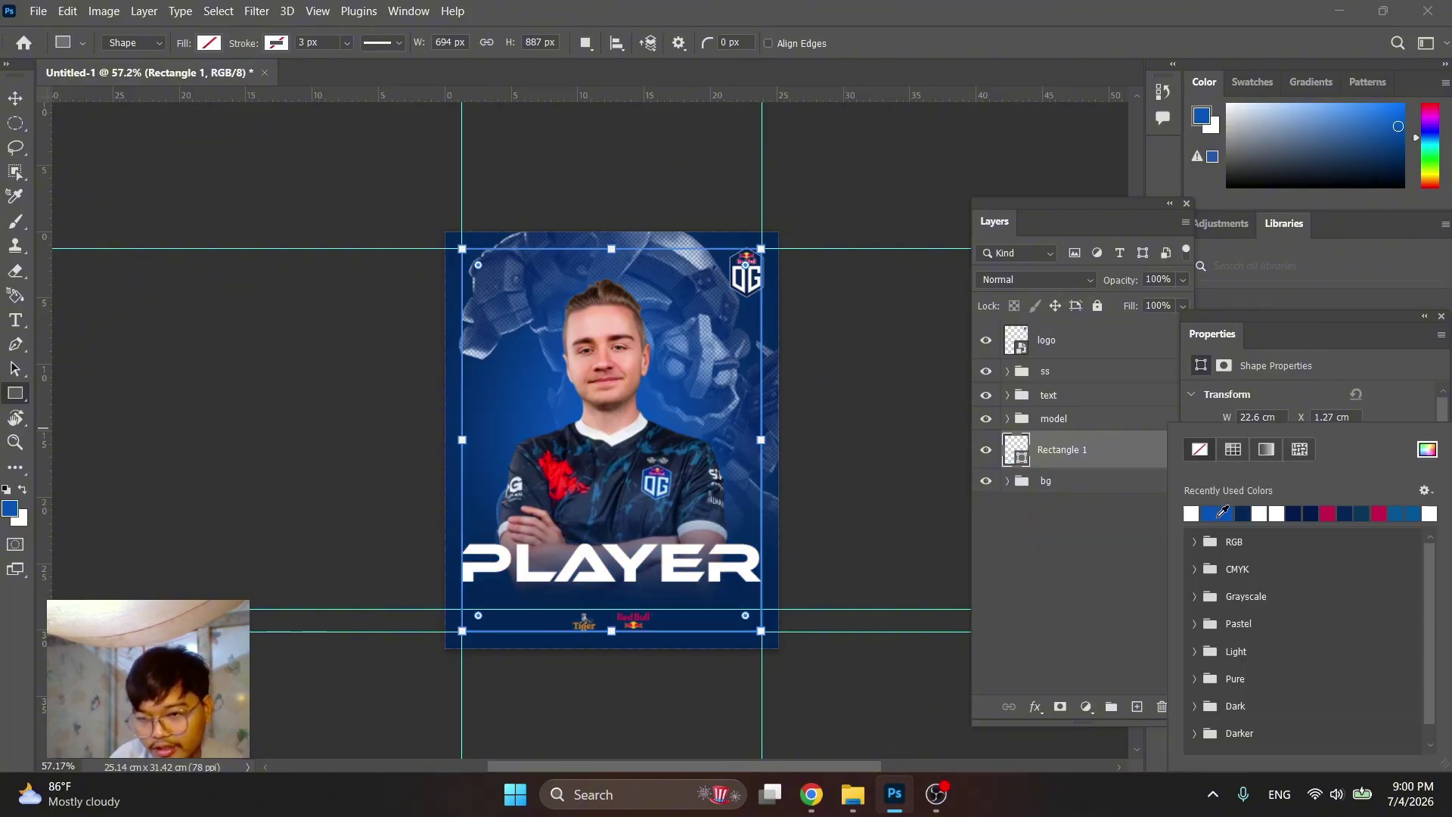
left_click(1276, 514)
key("Escape")
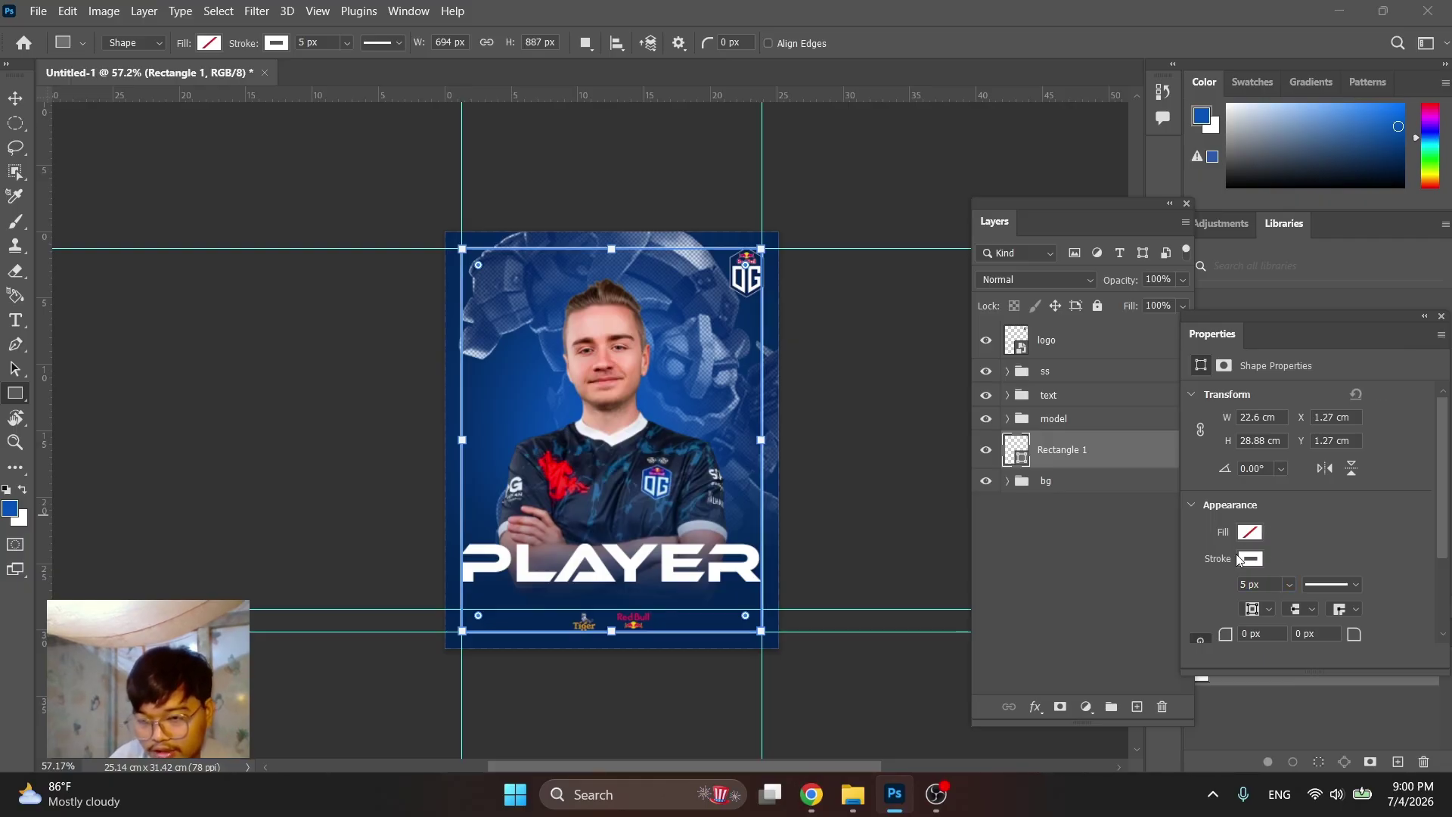
left_click(1356, 586)
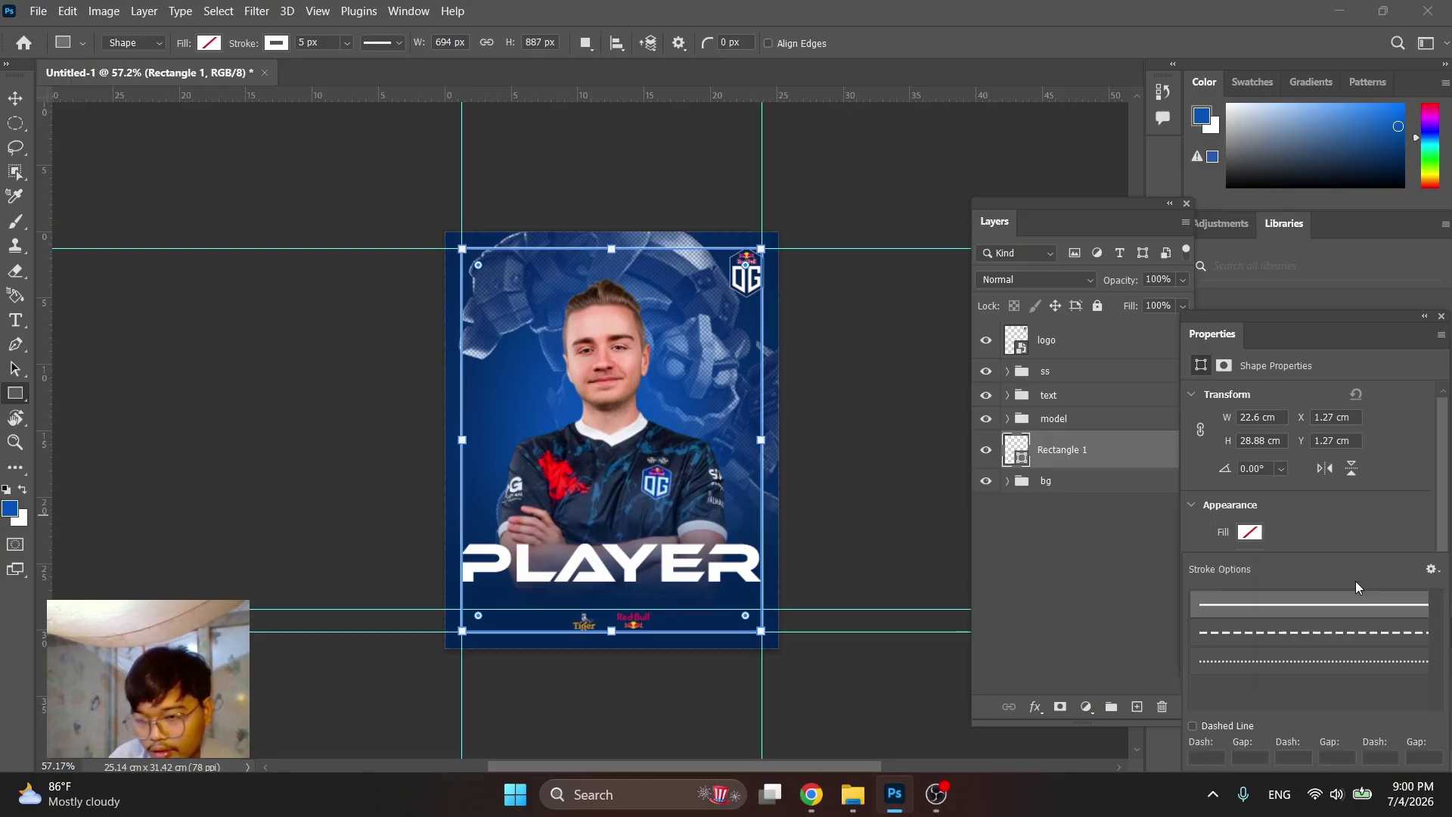
left_click(1295, 661)
key("v")
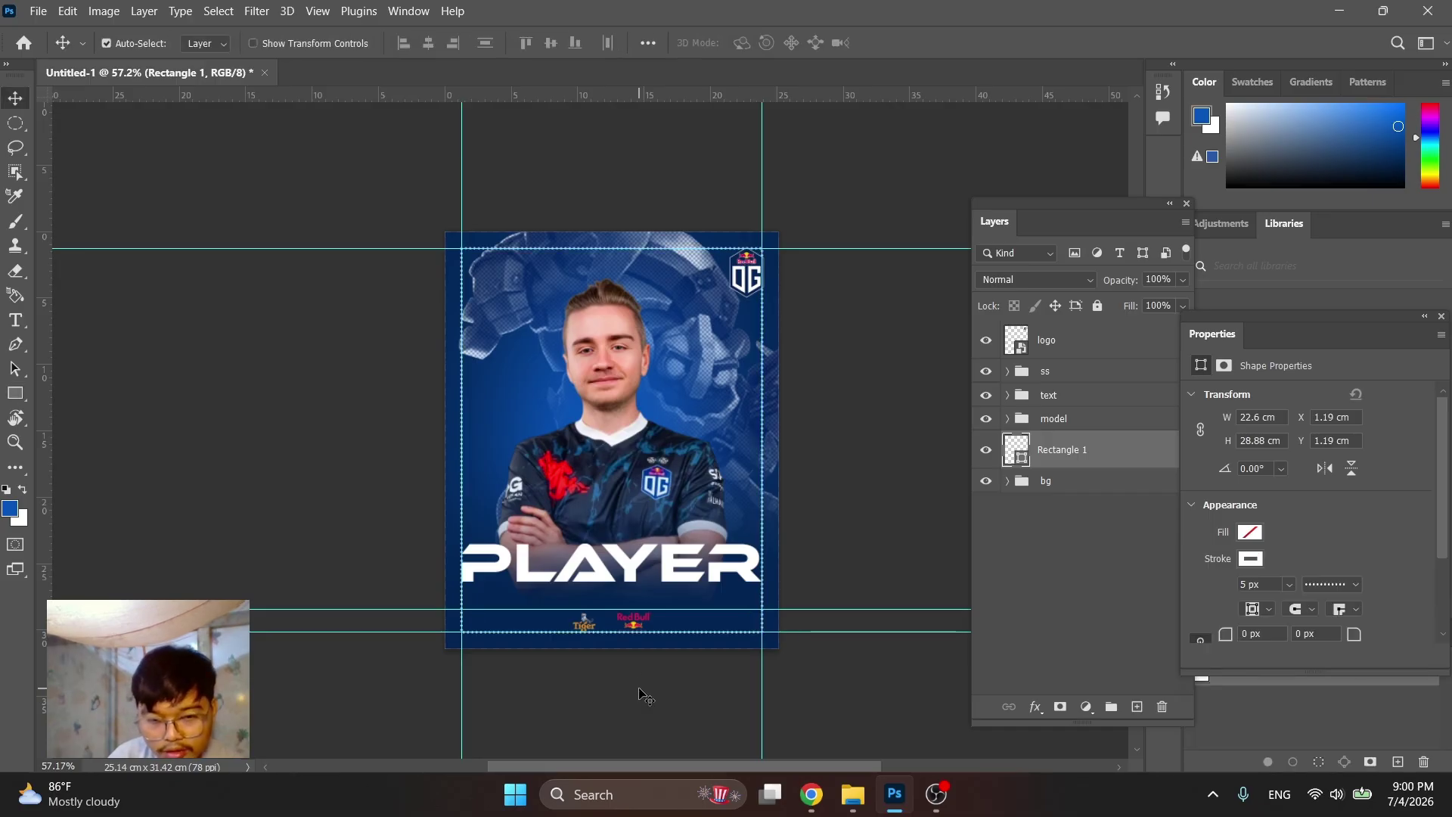
left_click(641, 685)
key("ctrl+semicolon")
scroll(647, 613, "down", 2)
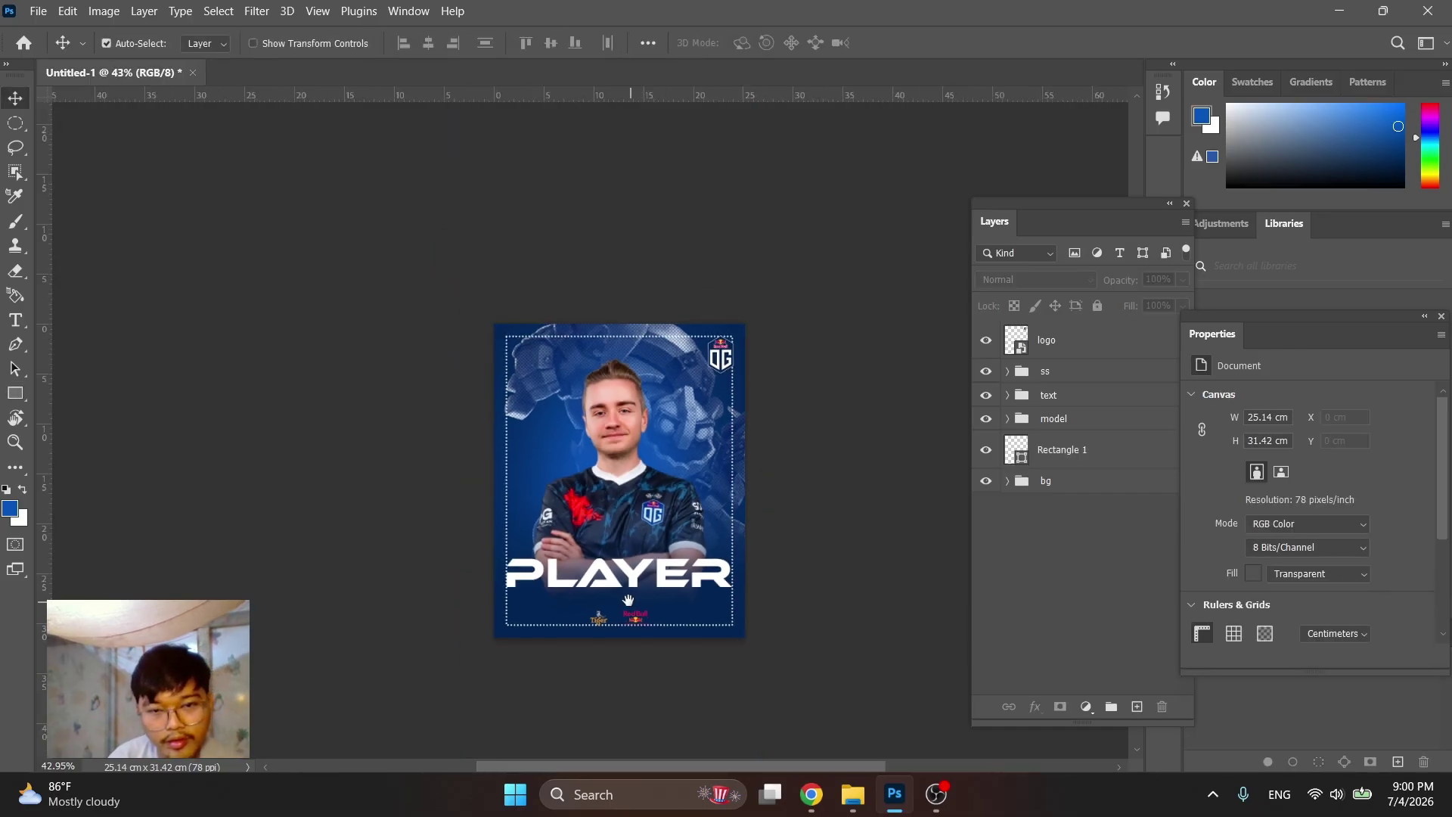
scroll(647, 612, "up", 2)
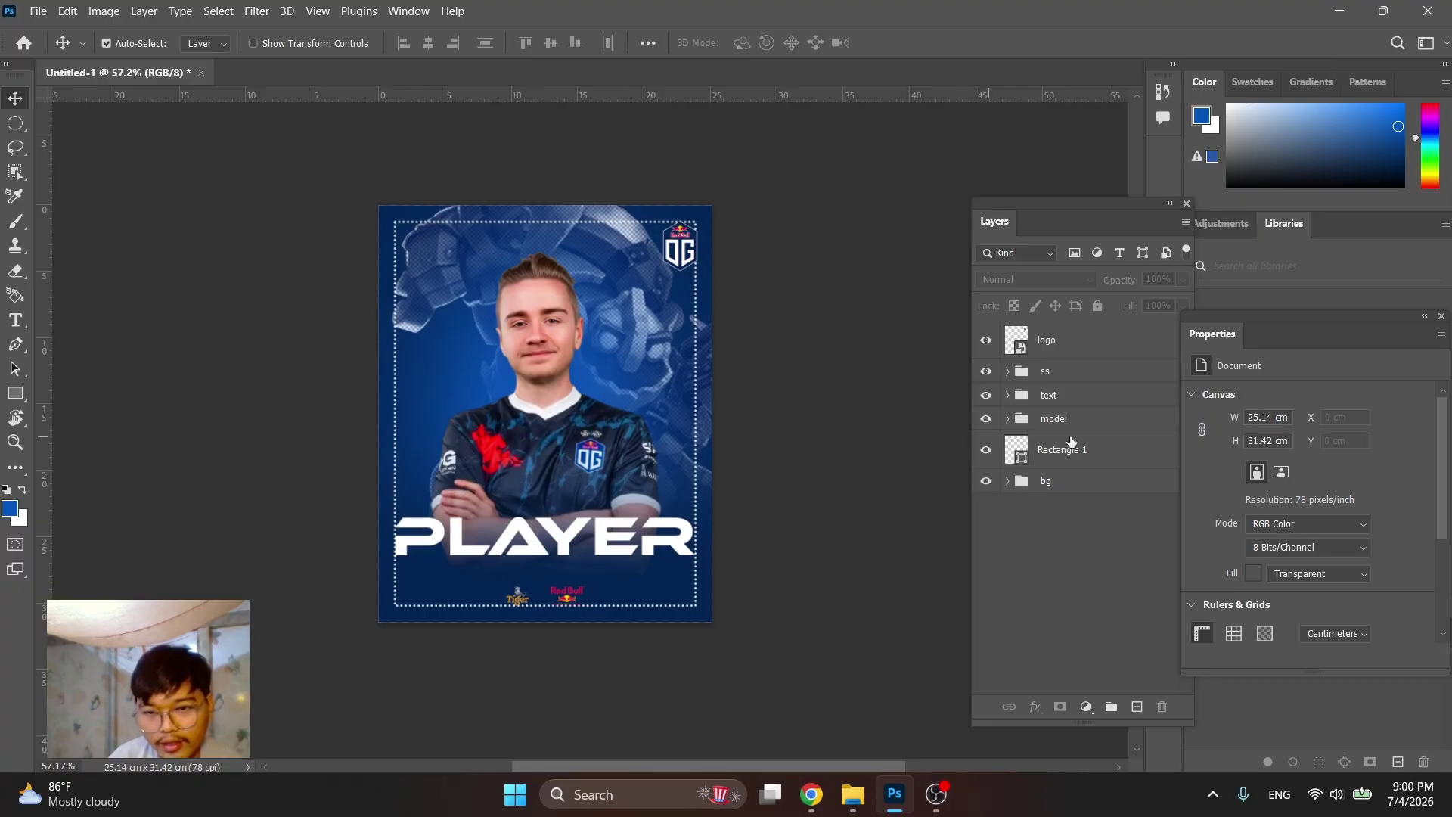
Add a layer mask to Rectangle 1 and softly erase the dotted frame around its upper-right and lower-left corners
left_click(1071, 447)
left_click(1062, 706)
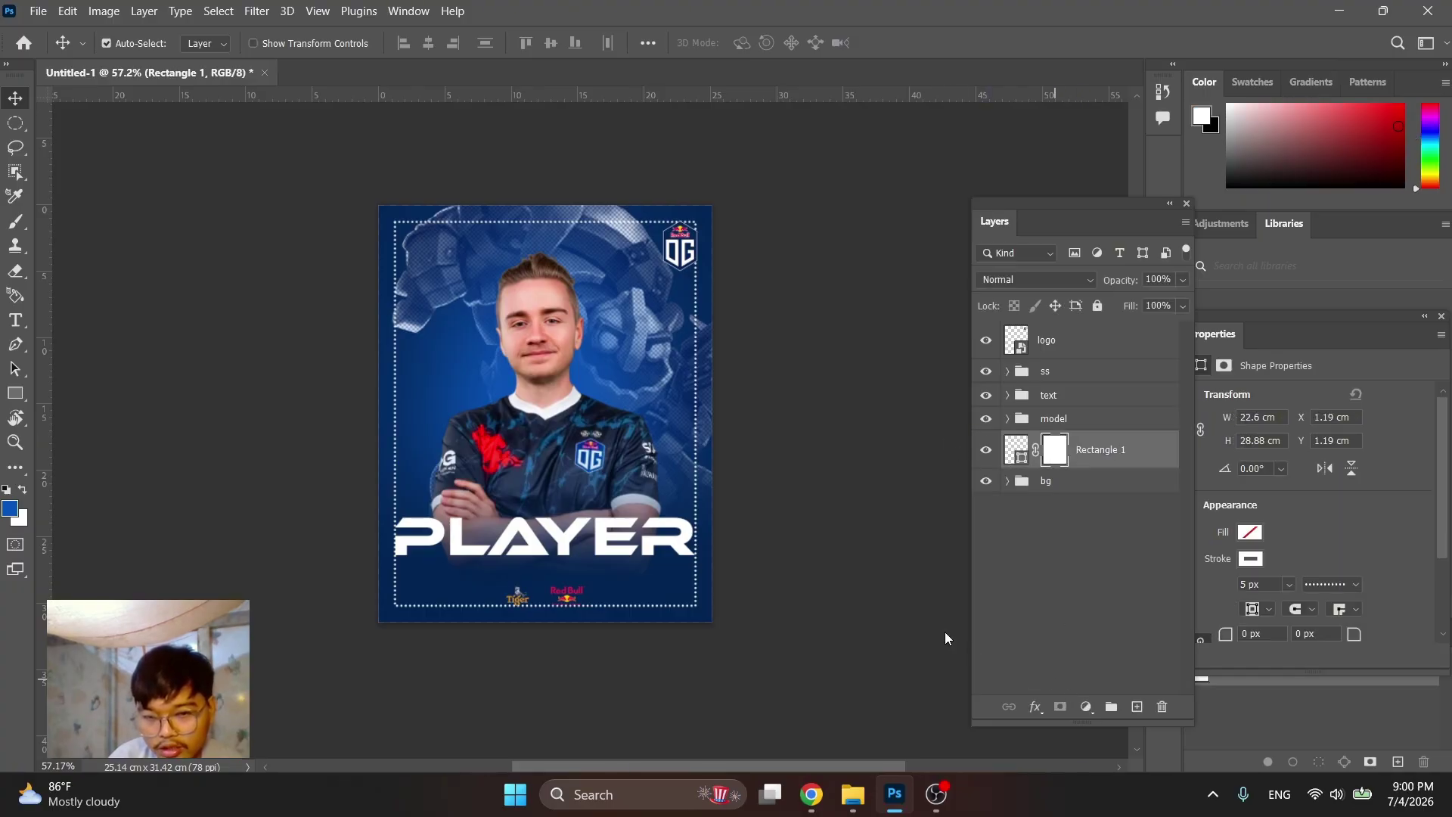
key("e")
mouse_move(677, 244)
left_mouse_down()
mouse_move(651, 189)
mouse_move(666, 168)
mouse_move(720, 201)
left_mouse_up()
left_click_drag(704, 249, 687, 286)
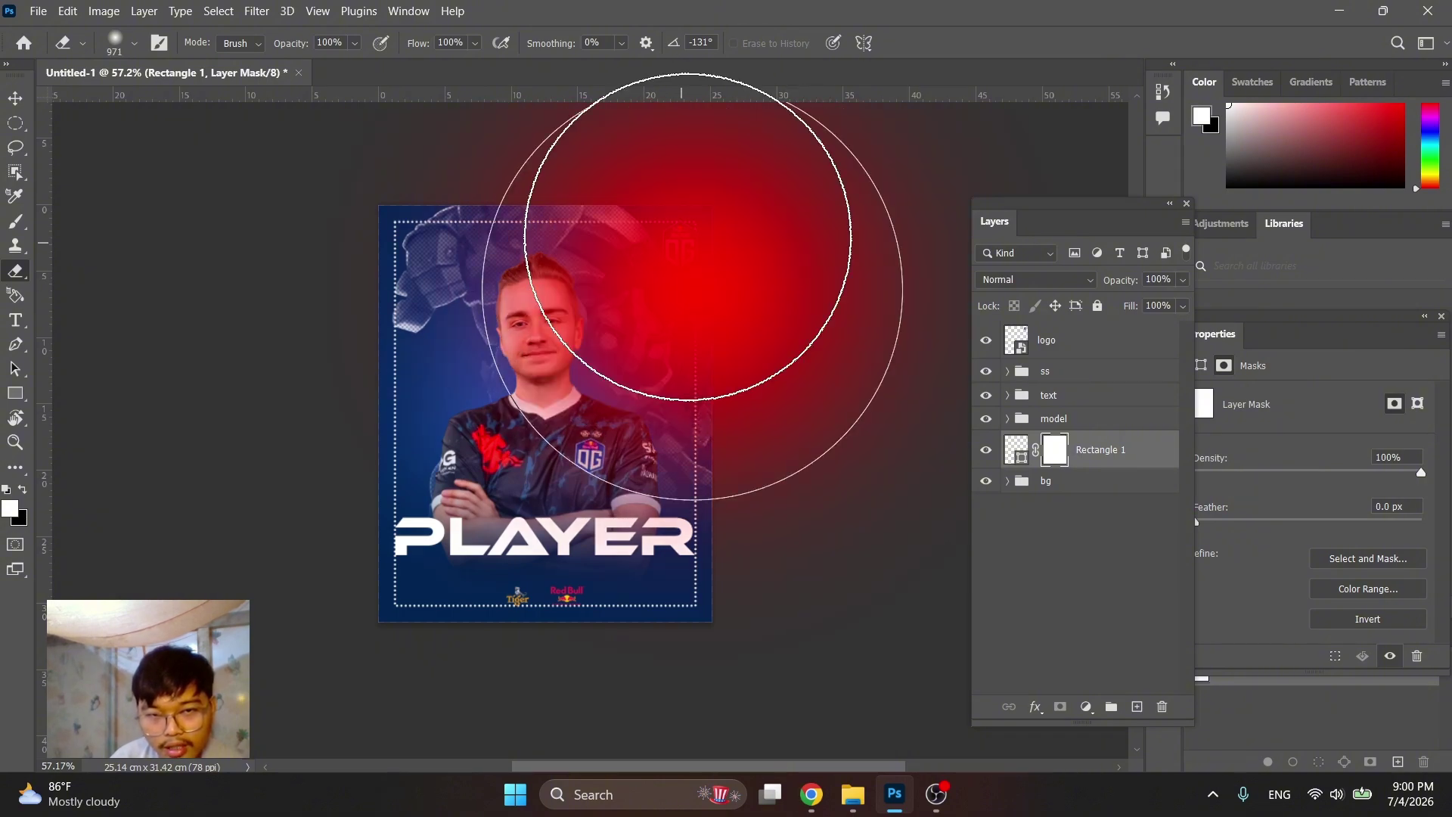
left_click(695, 225)
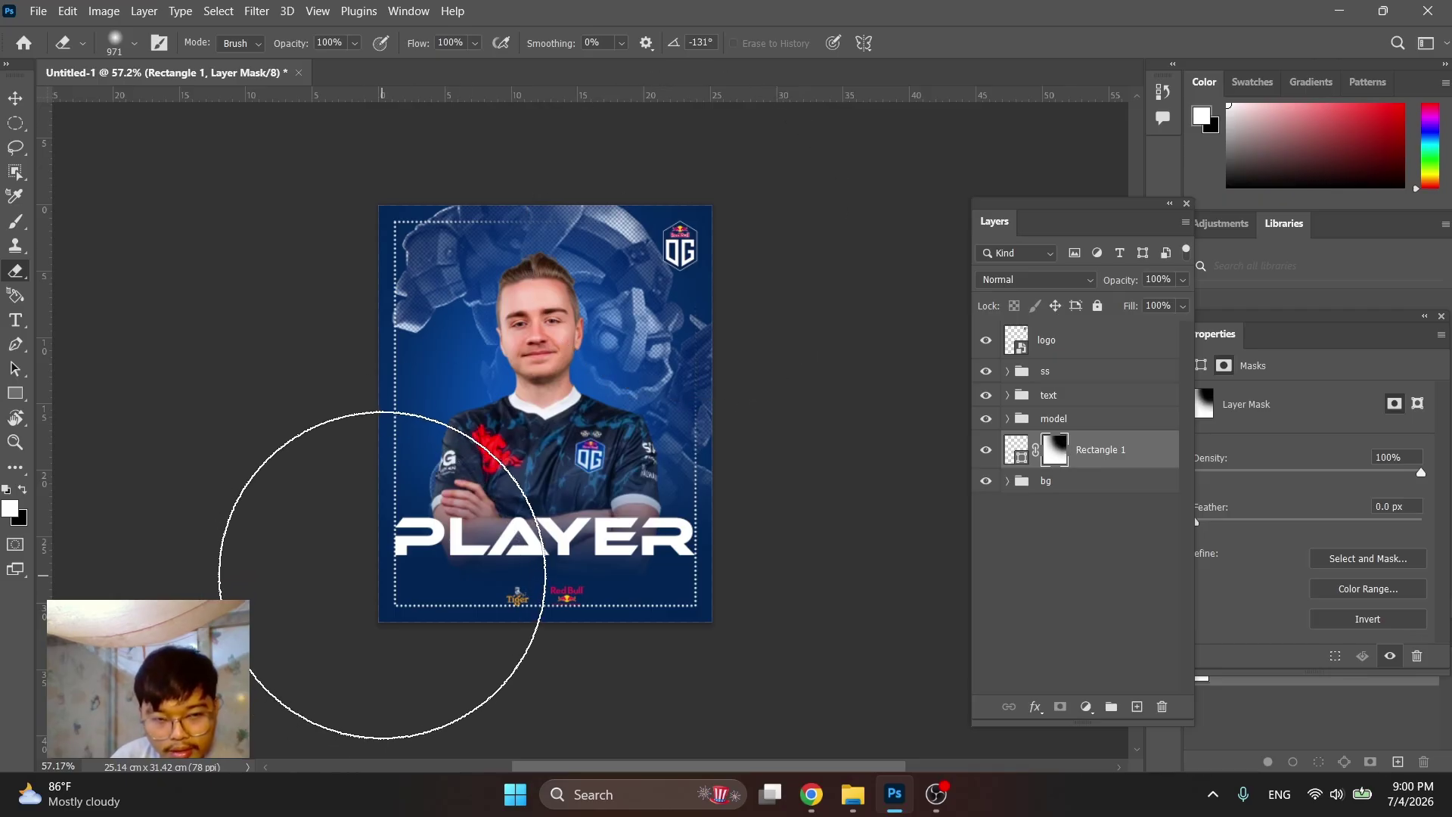
left_click(386, 571)
key("v")
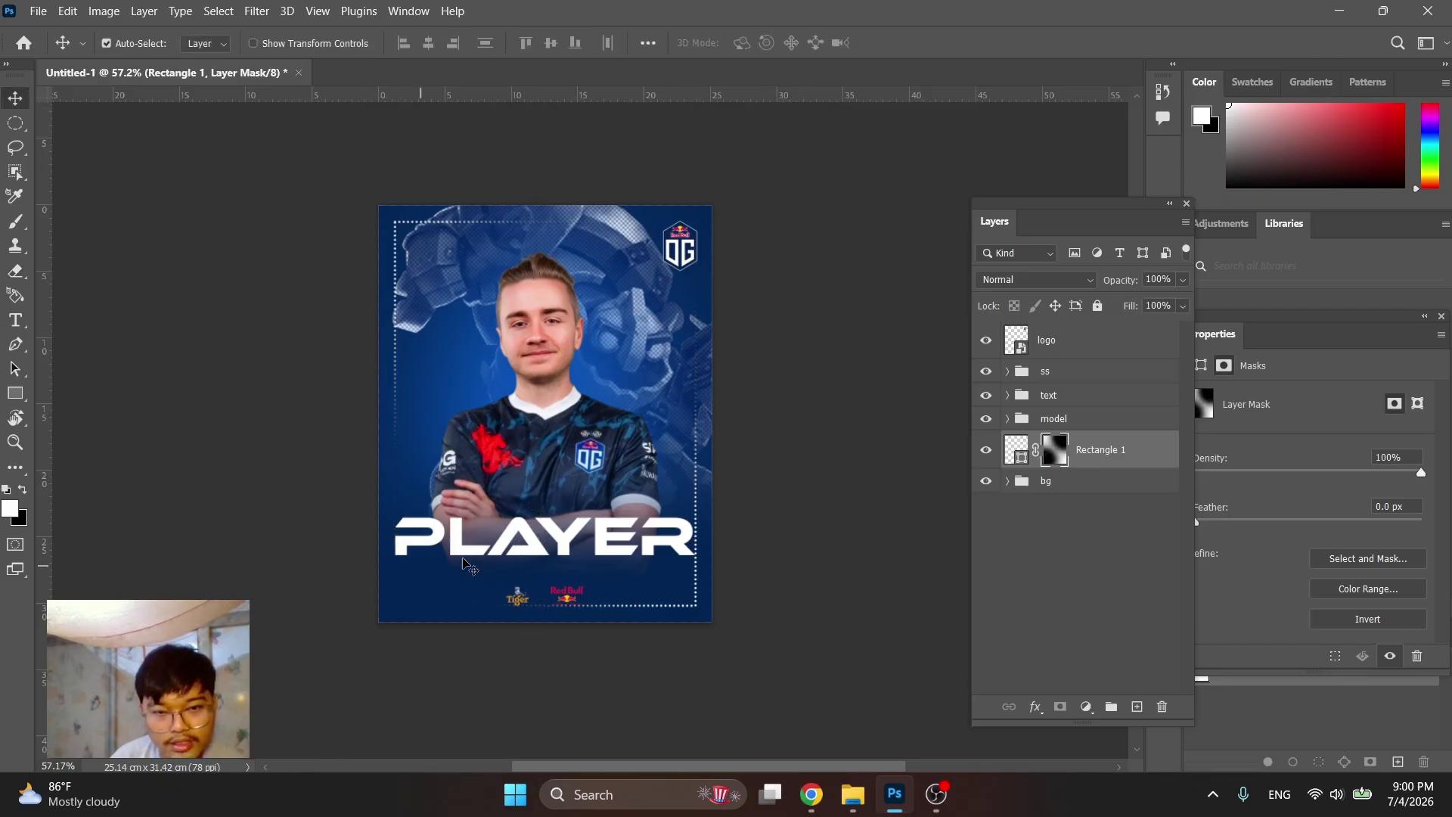
Scale the PLAYER text down to about 95% so it sits inside the dotted frame
scroll(676, 539, "up", 5)
scroll(675, 539, "down", 4)
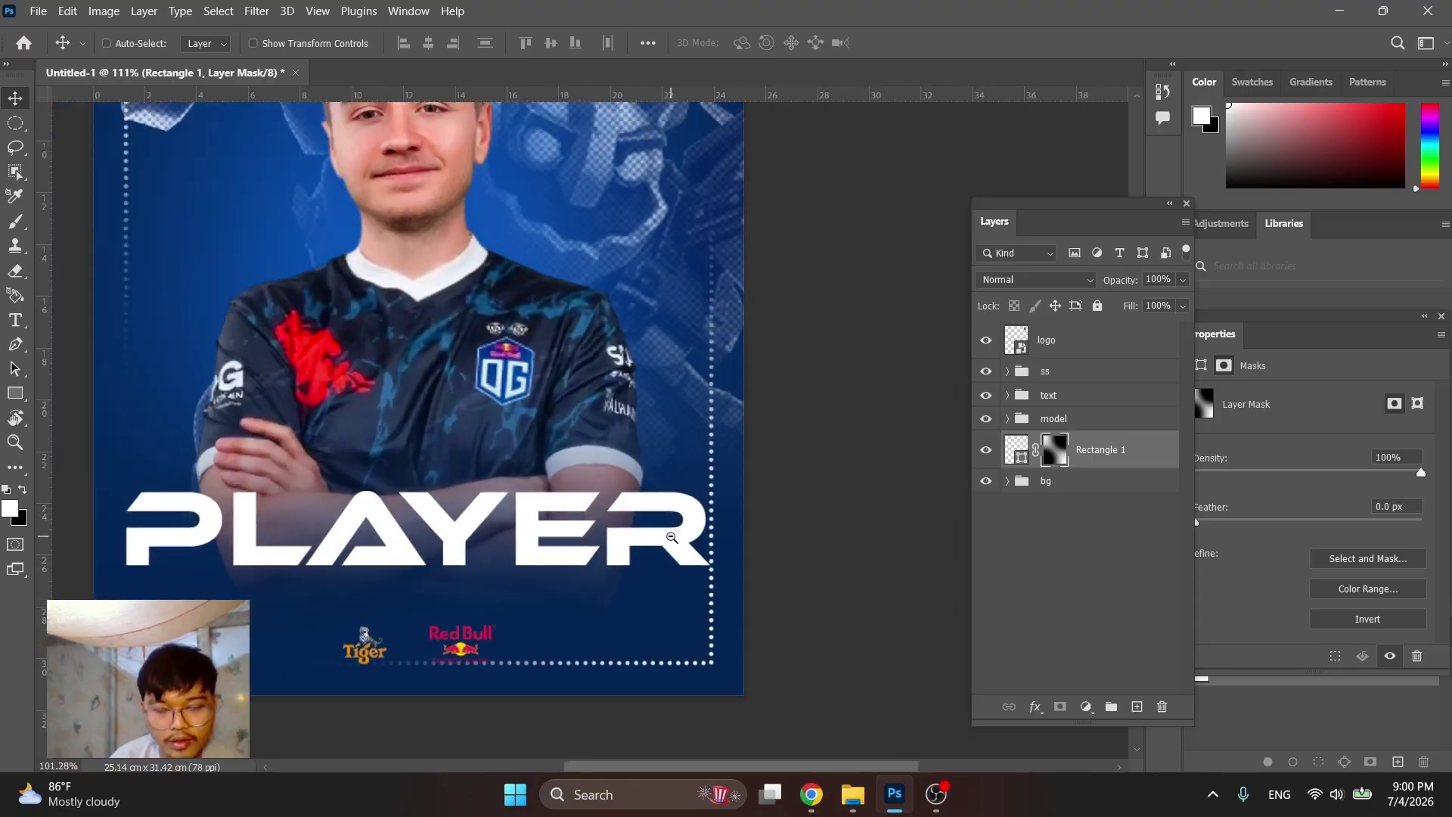
left_click(676, 539)
key("ctrl+t")
scroll(514, 503, "up", 3)
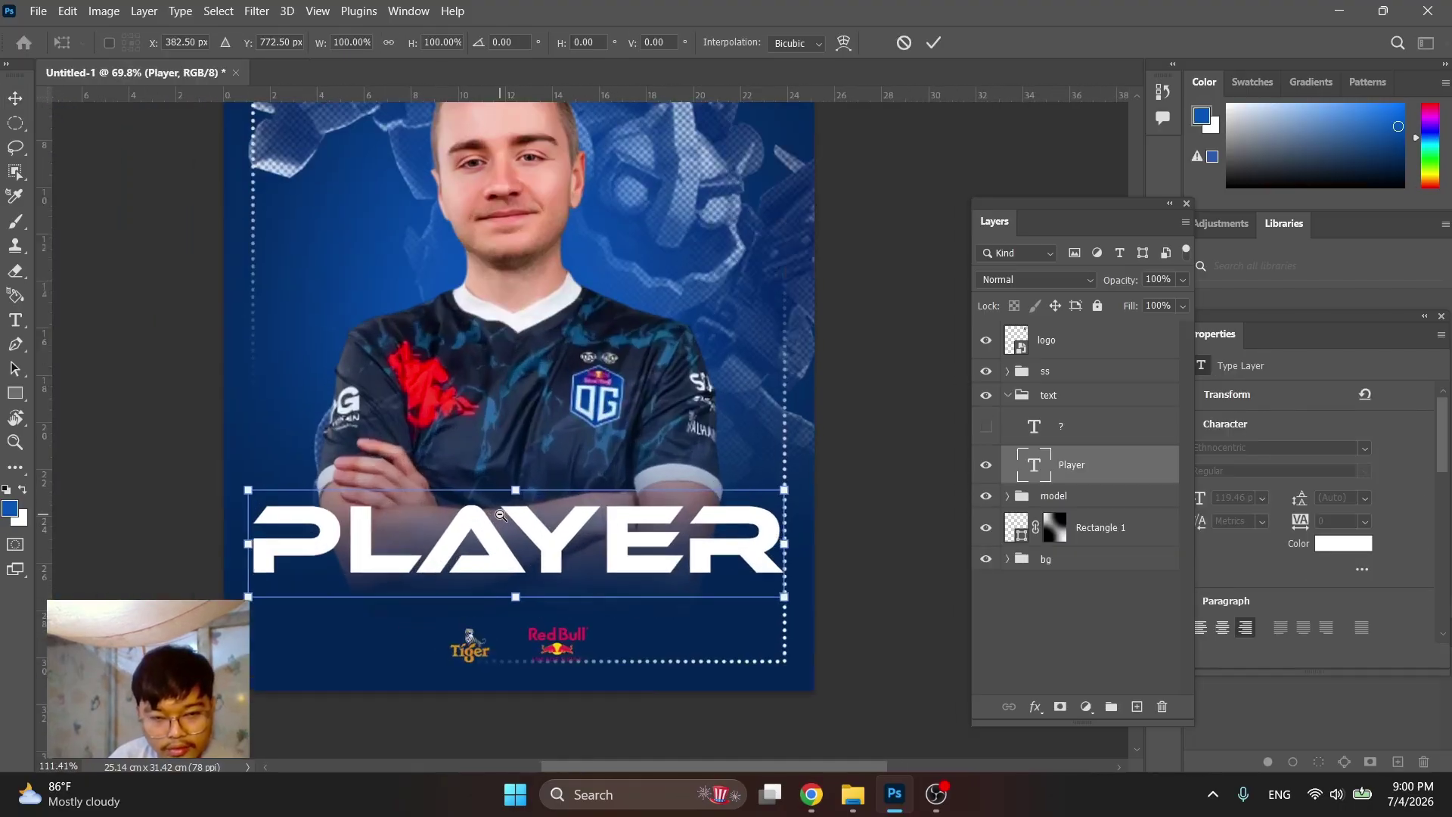
left_click_drag(518, 490, 511, 490)
key("Return")
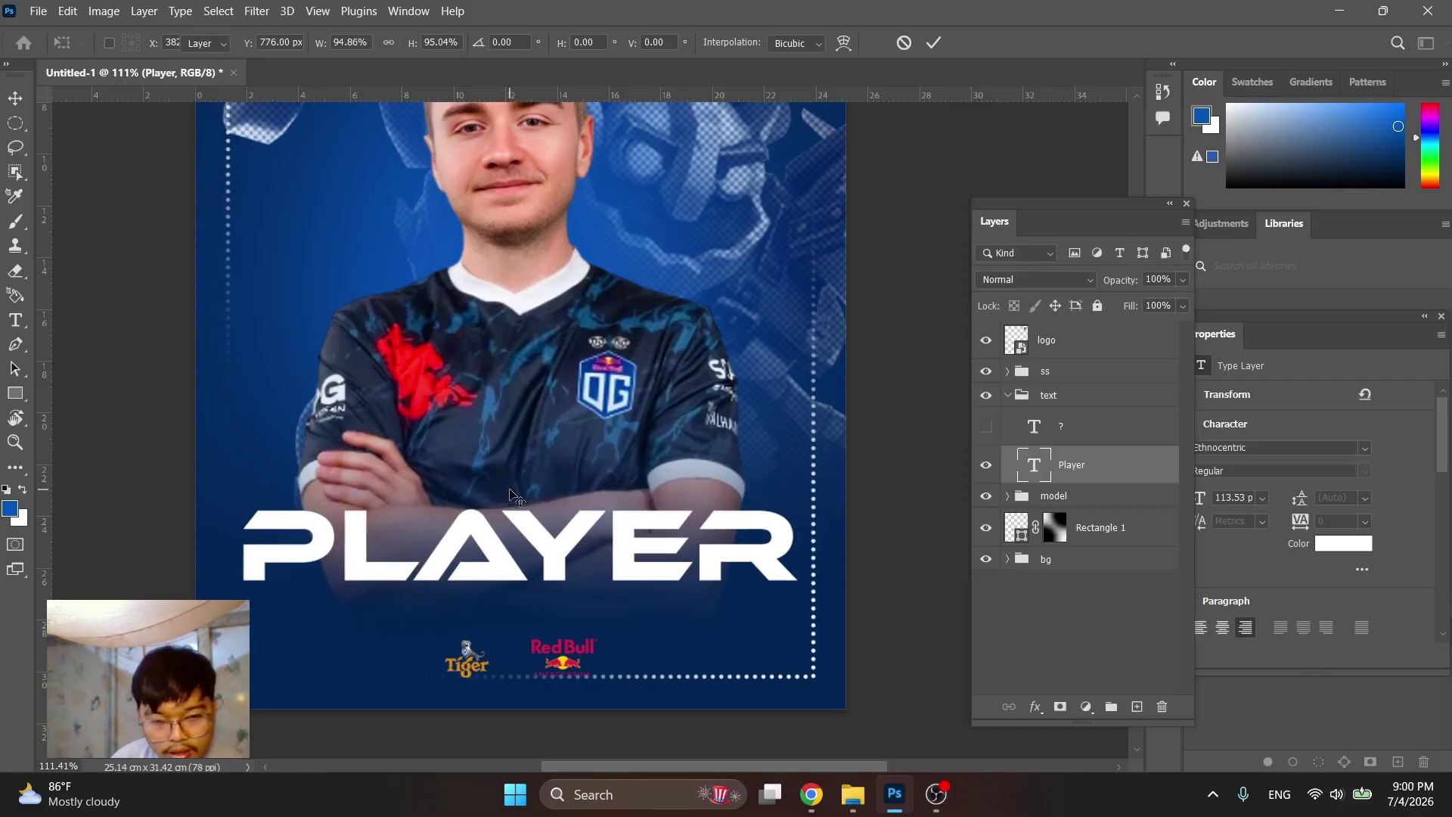
Enlarge the dotted frame Rectangle 1 towards the poster edges, to about 23.89 x 29.95 cm
scroll(810, 680, "up", 4)
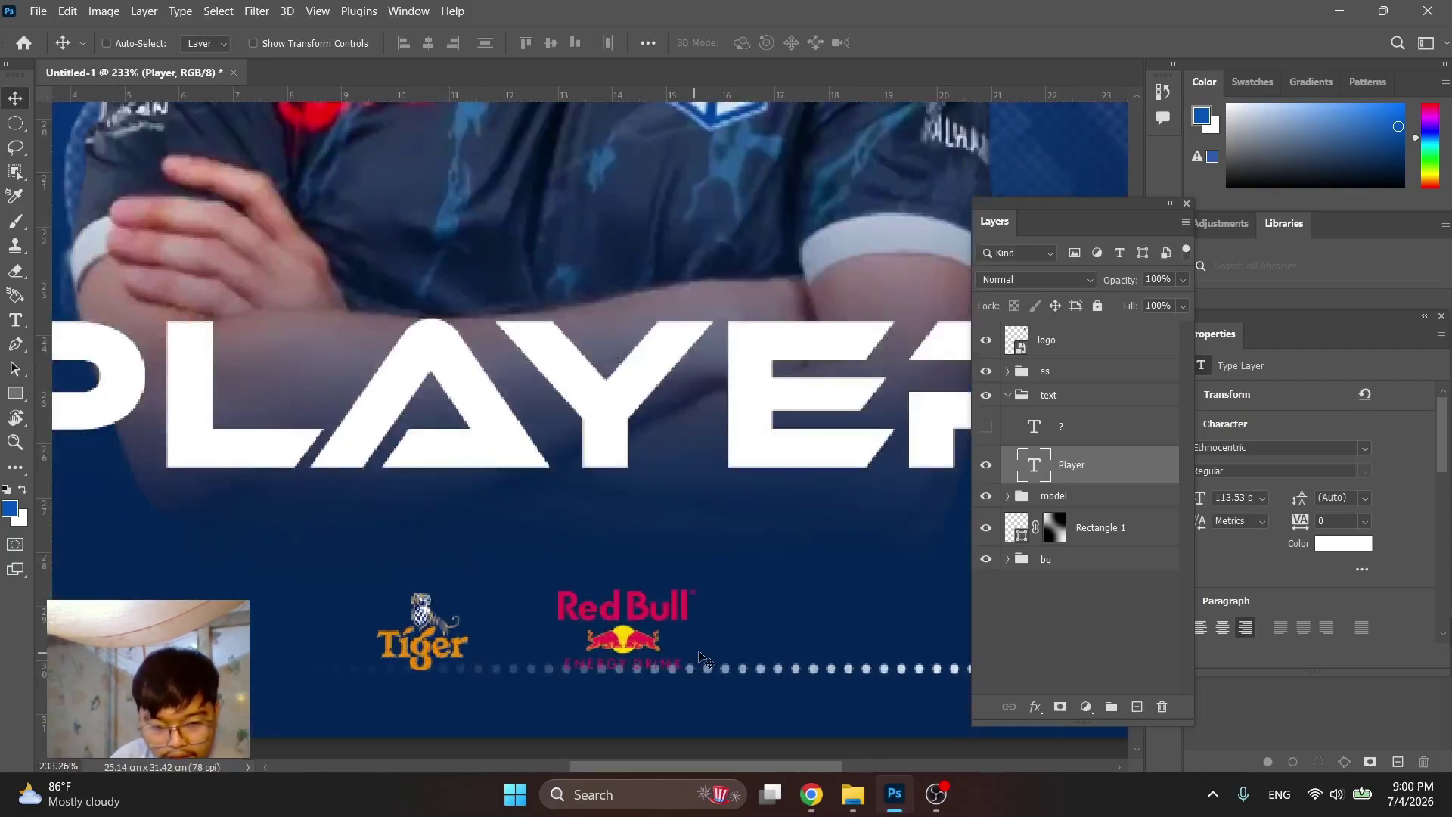
left_click(783, 670)
scroll(723, 599, "down", 5)
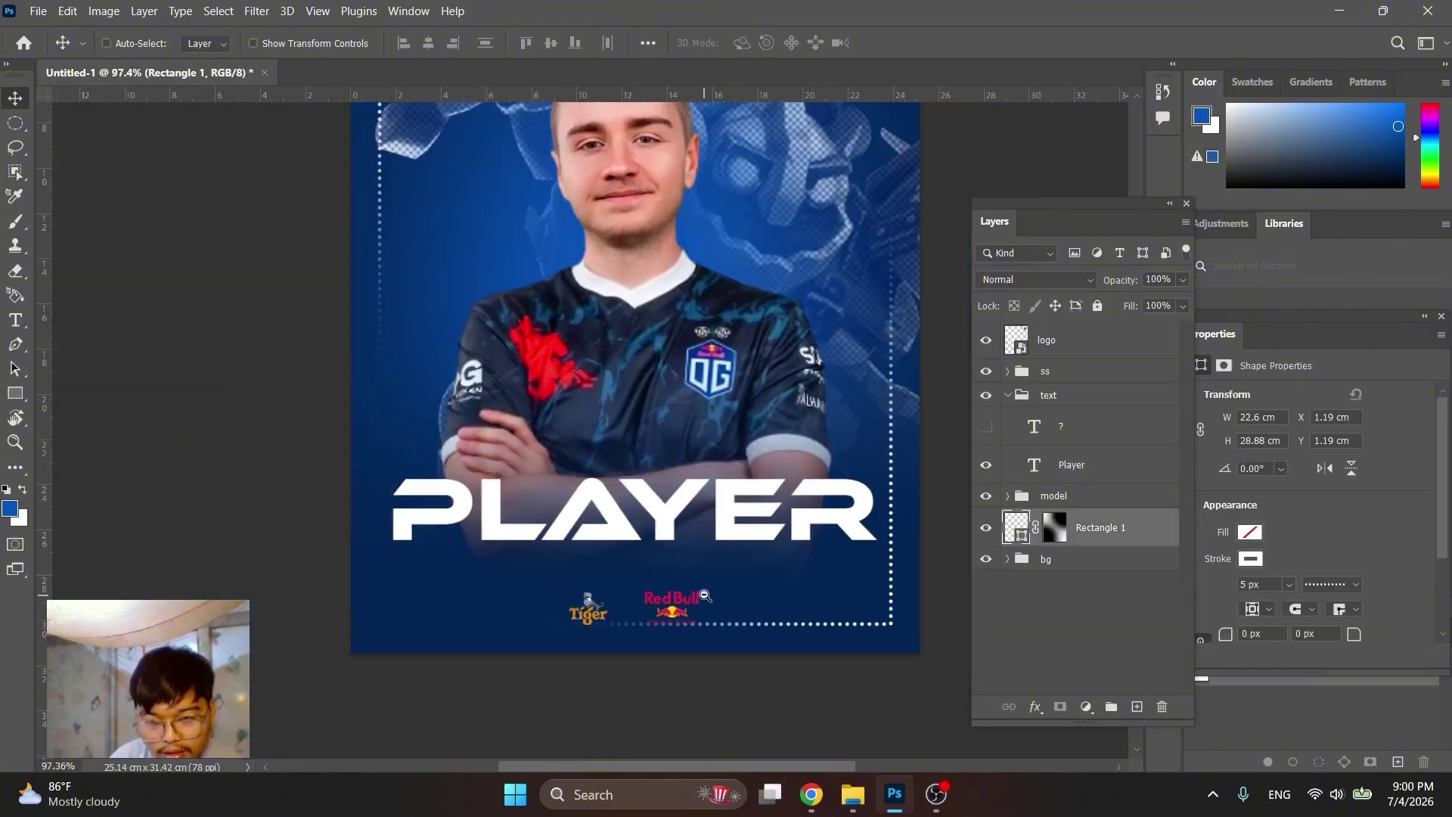
key("alt+space")
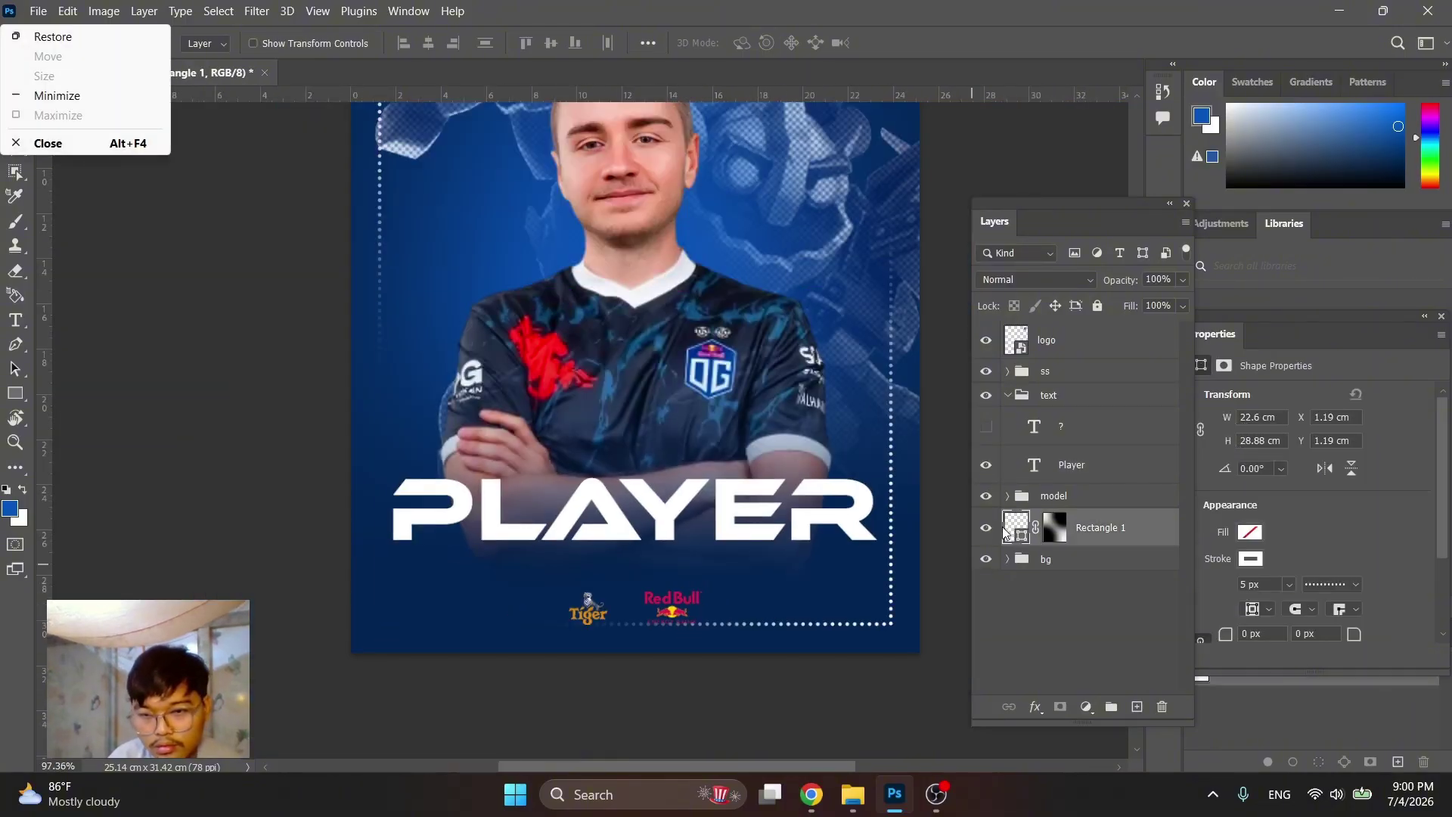
key("Escape")
scroll(549, 628, "down", 2)
key("ctrl+t")
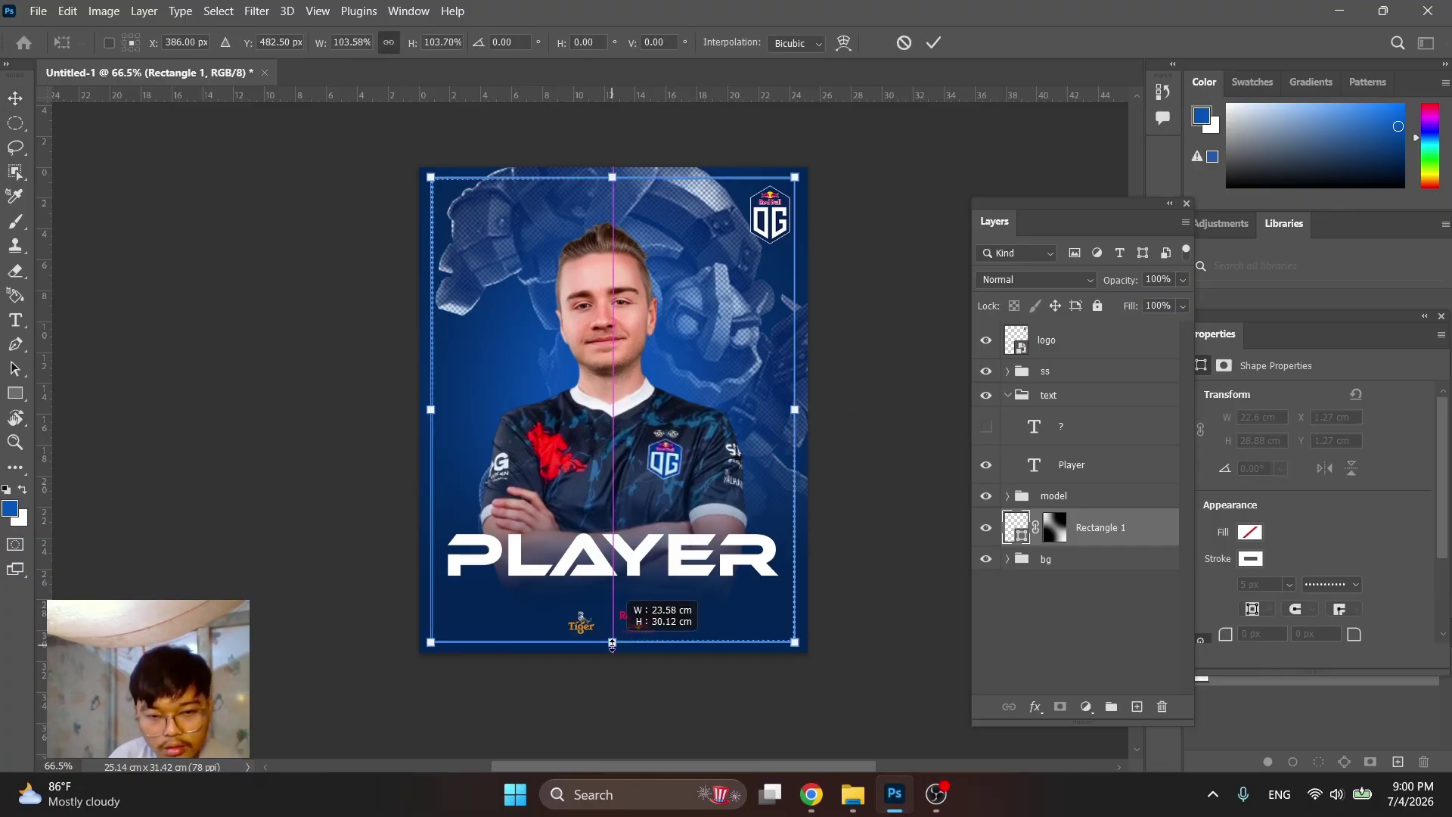
left_click_drag(613, 636, 612, 643)
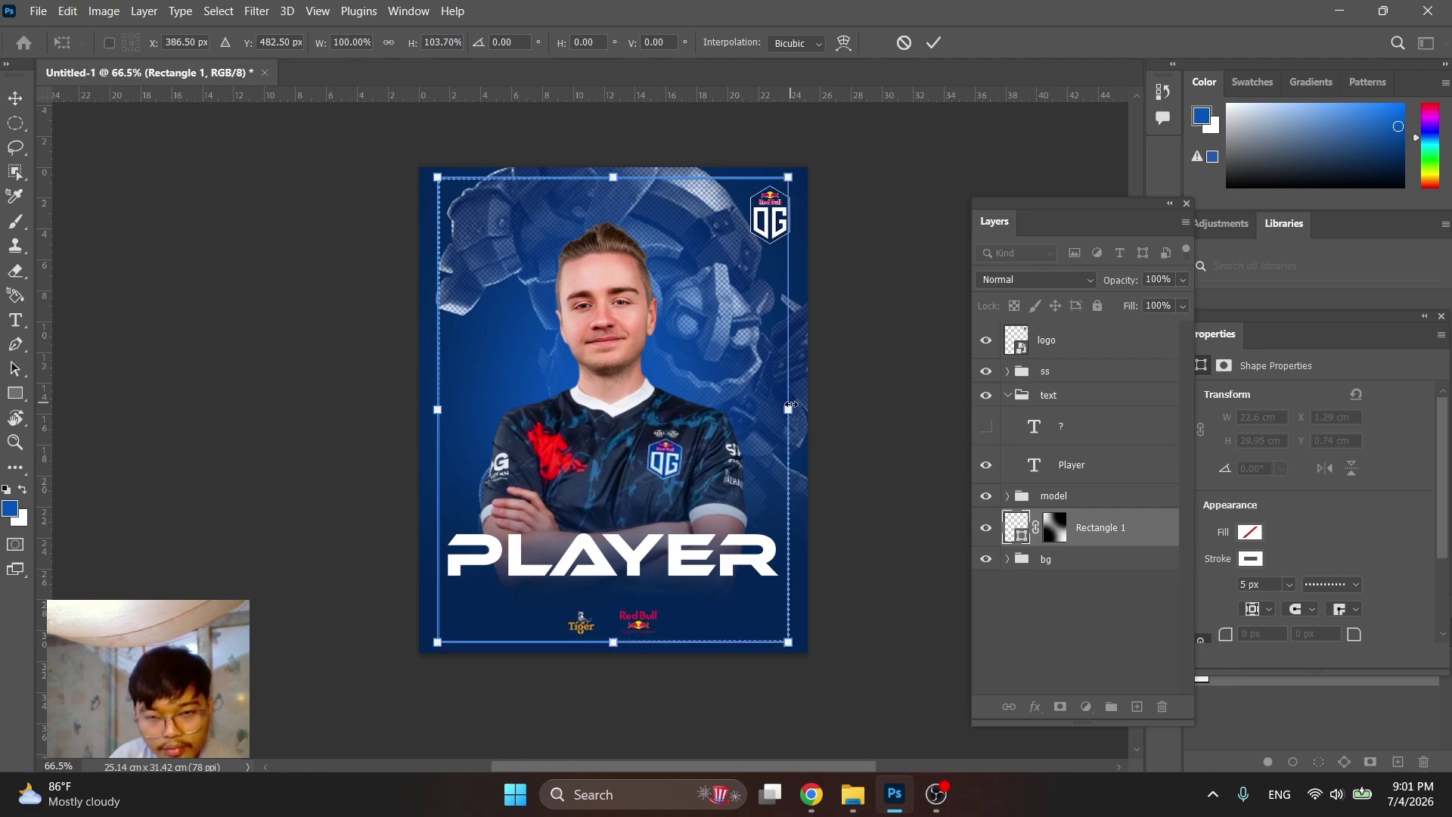
mouse_move(790, 406)
left_mouse_down()
mouse_move(809, 418)
mouse_move(800, 428)
left_mouse_up()
key("Return")
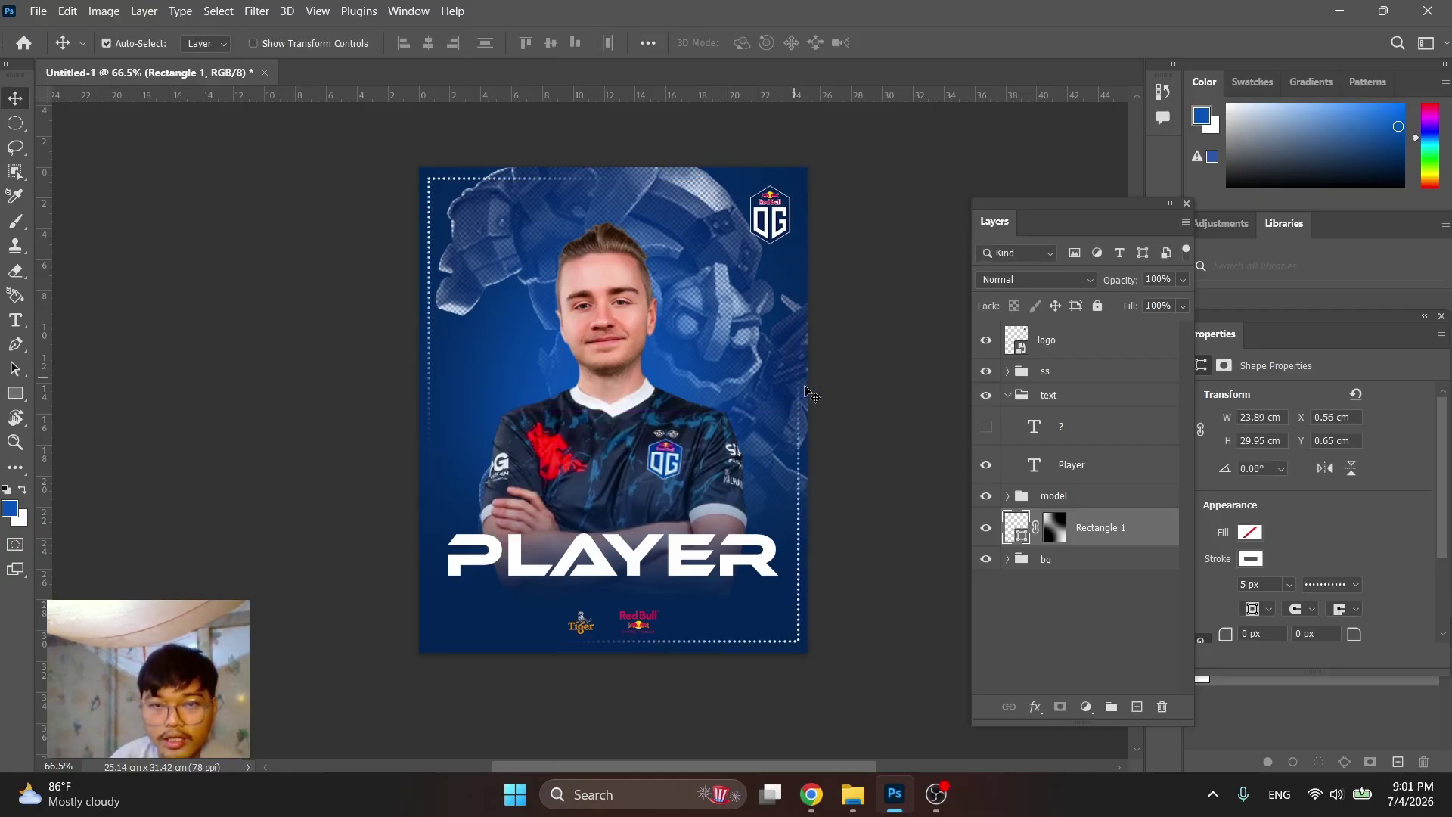
Scale the header_hero artwork in the bg group up to about 110.72% and shift it slightly upwards behind the player
scroll(844, 427, "down", 2)
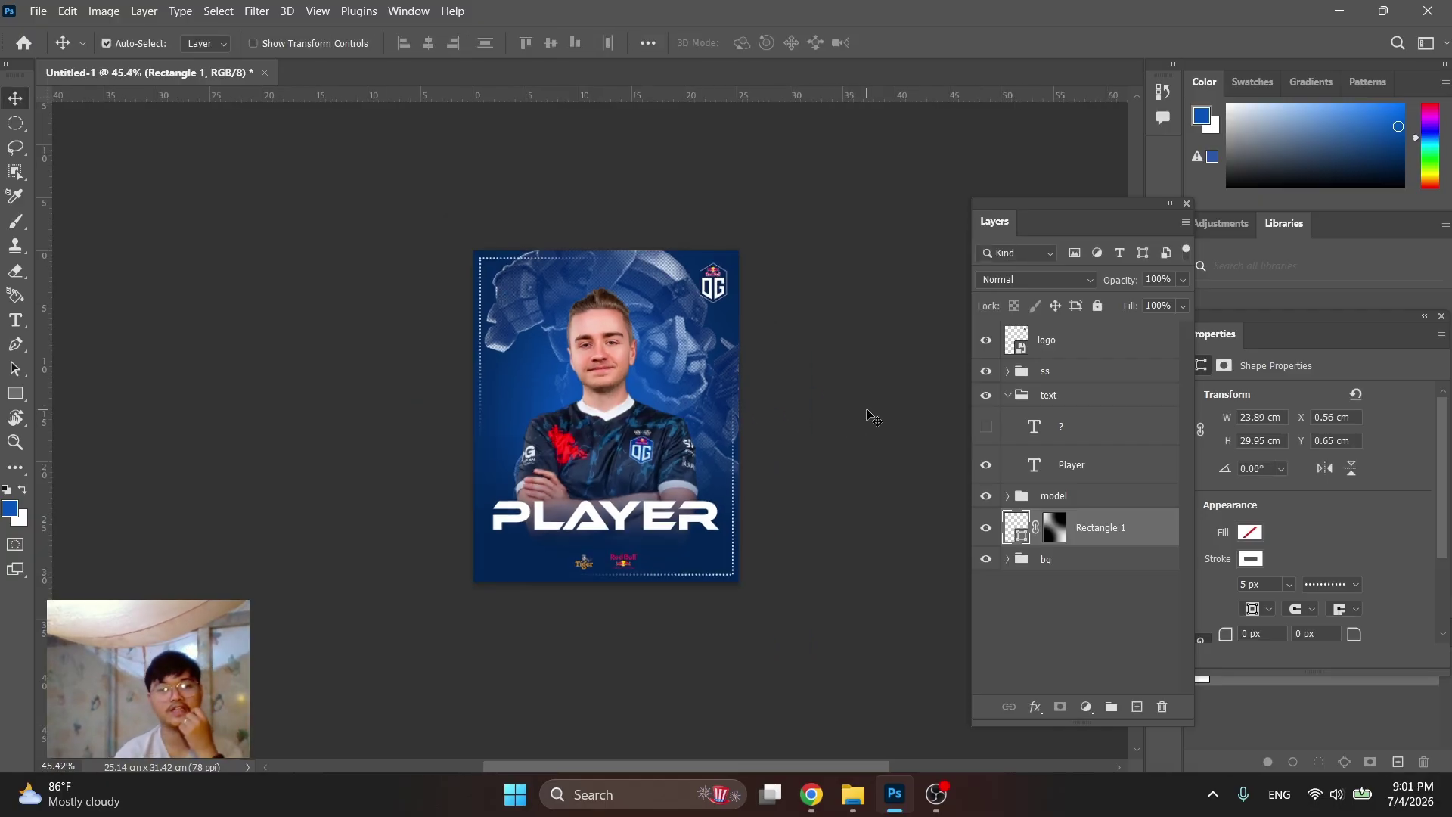
scroll(779, 422, "up", 4)
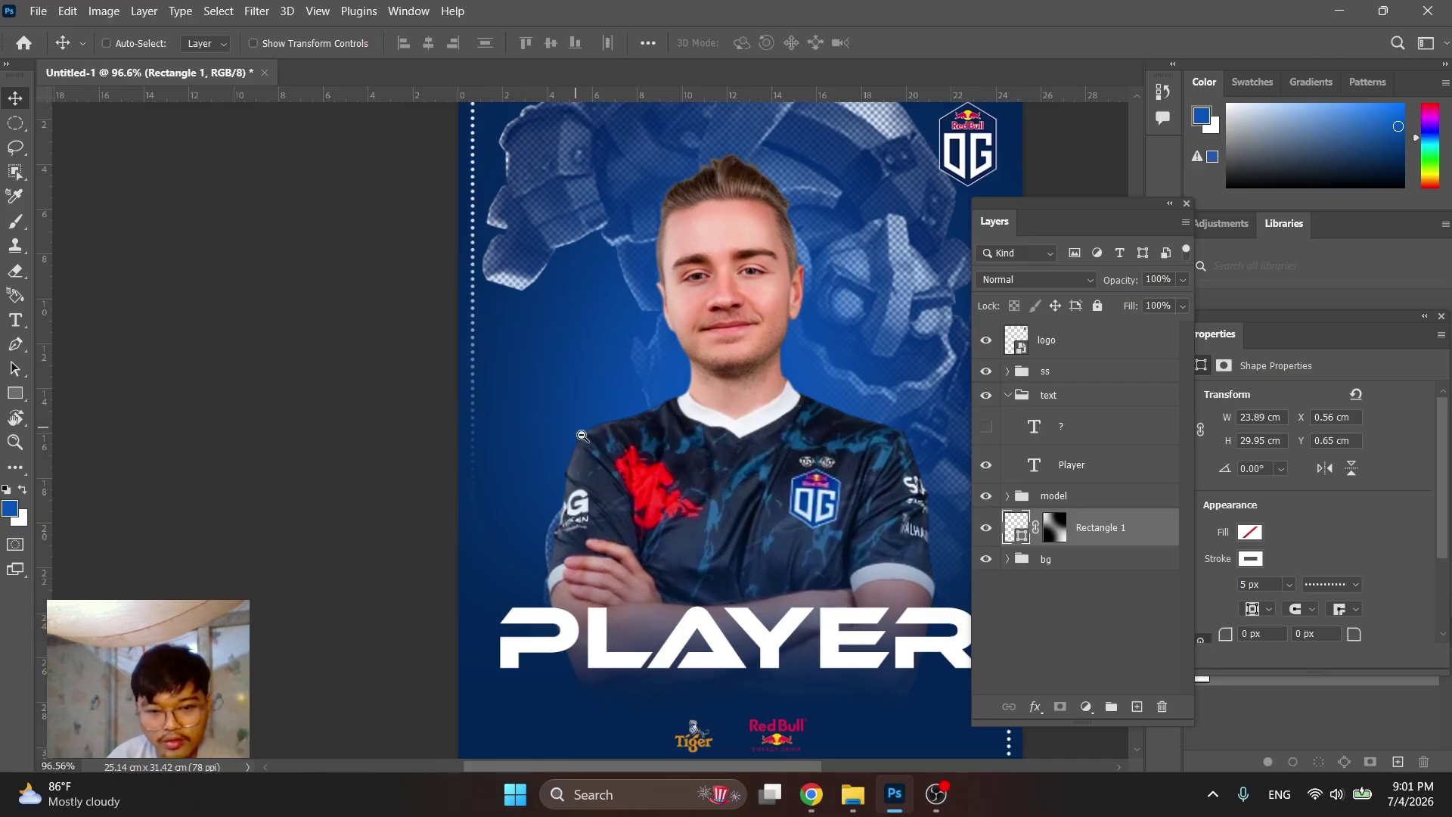
scroll(651, 397, "down", 2)
left_click(699, 285)
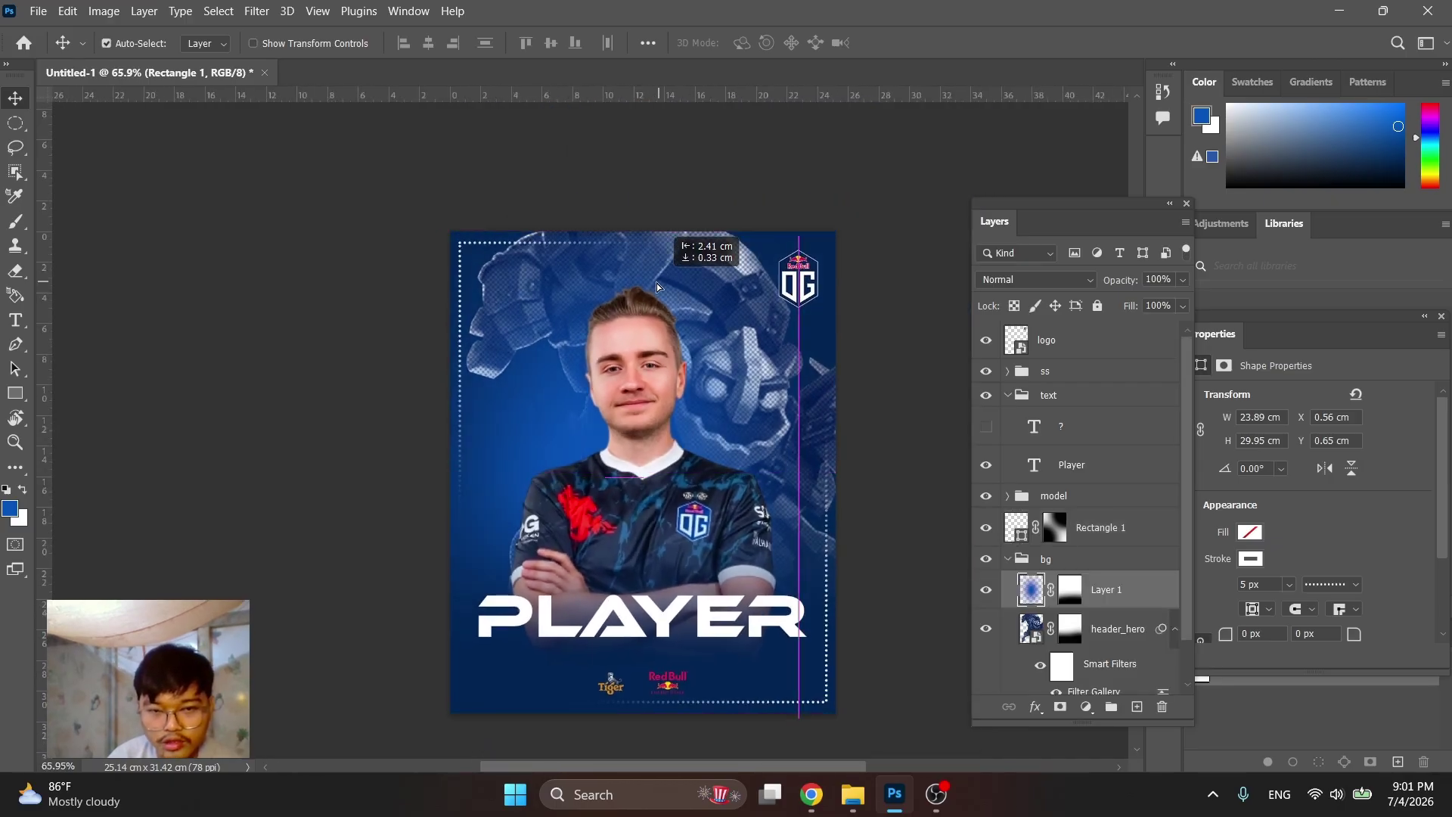
left_click(1120, 636)
key("ctrl+t")
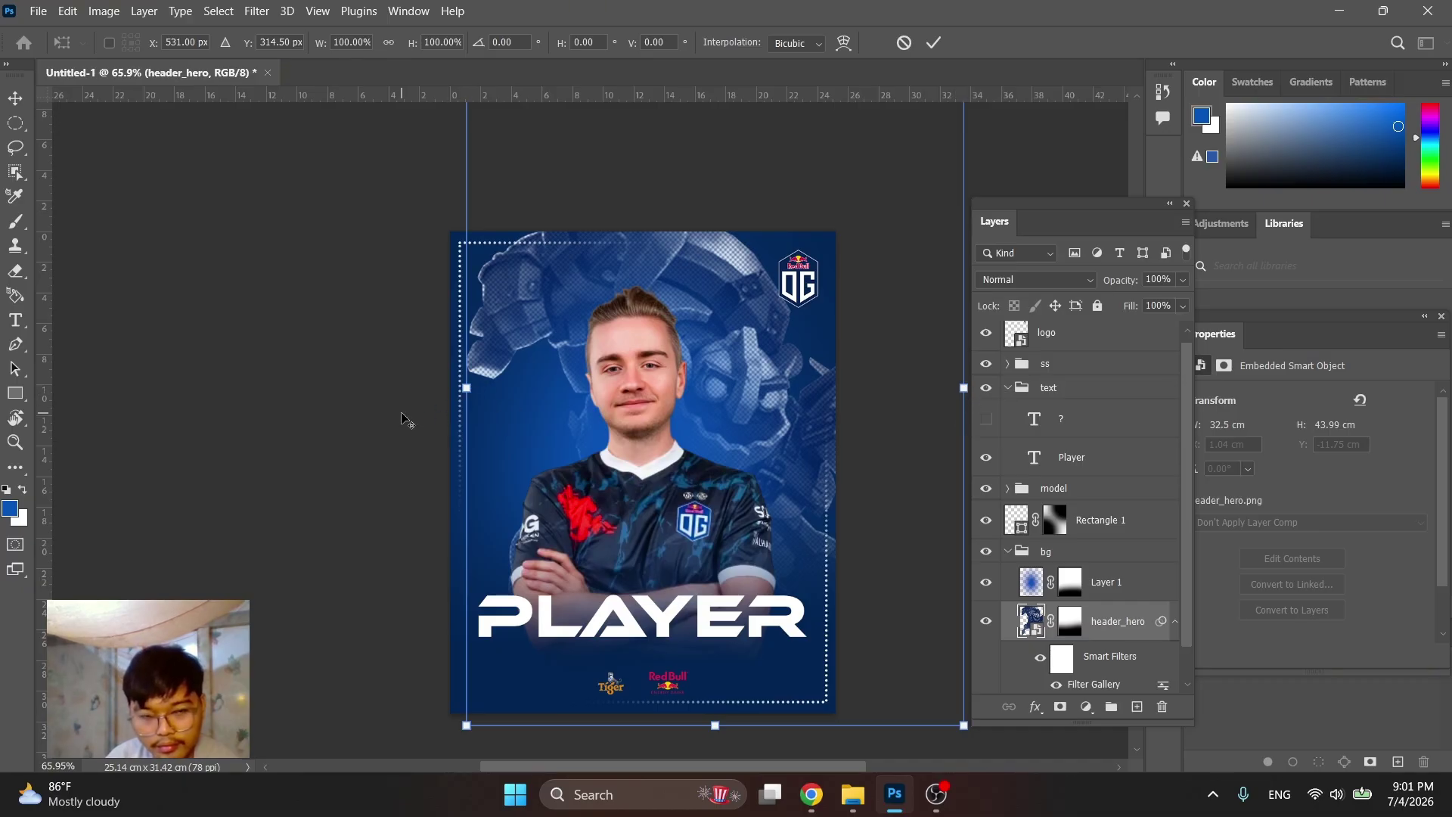
left_click_drag(470, 388, 412, 388)
mouse_move(832, 357)
left_mouse_down()
mouse_move(858, 332)
mouse_move(846, 333)
left_mouse_up()
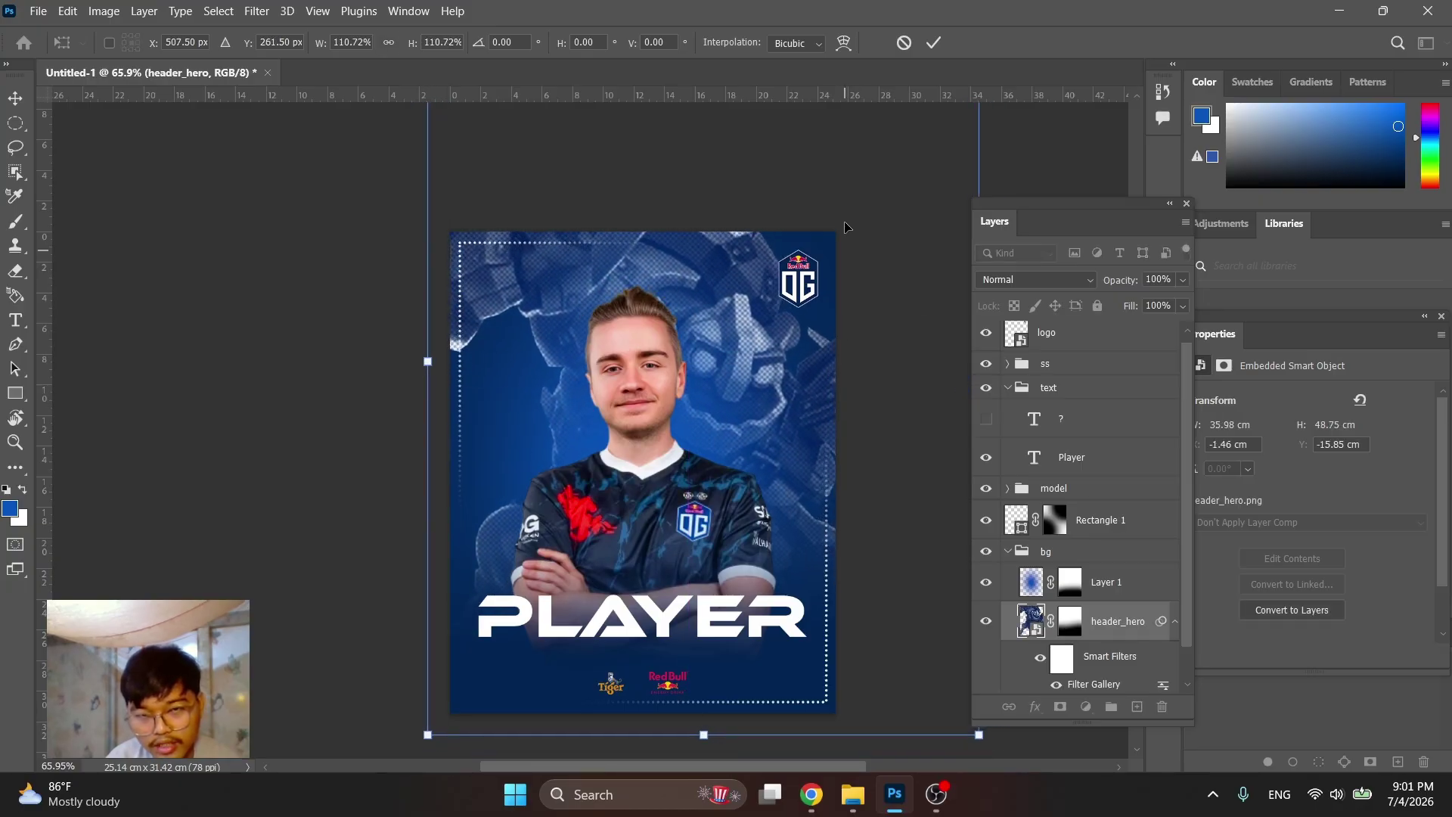
left_click(935, 42)
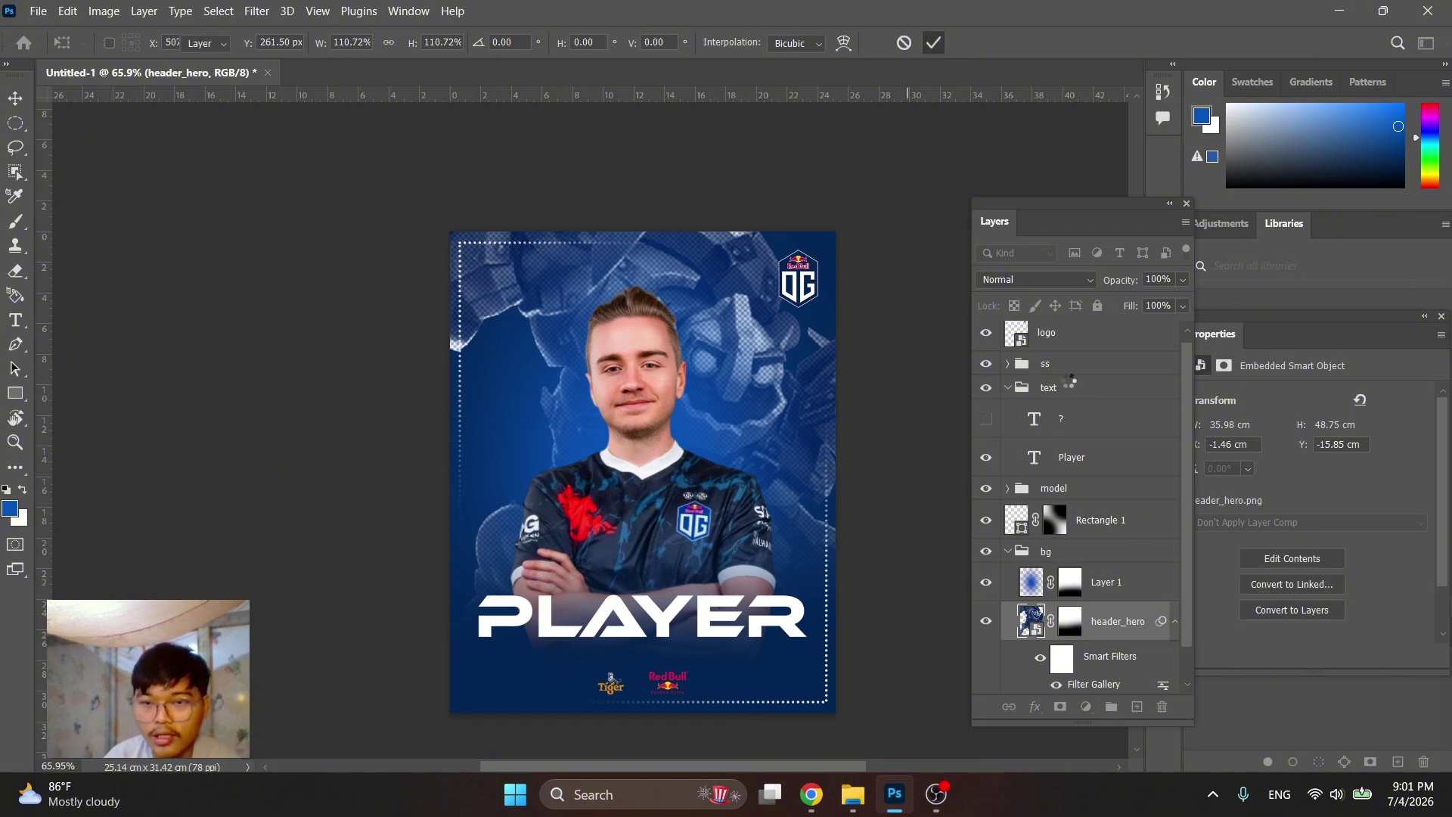
Select the logo layer and collapse the text group
left_click(1059, 346)
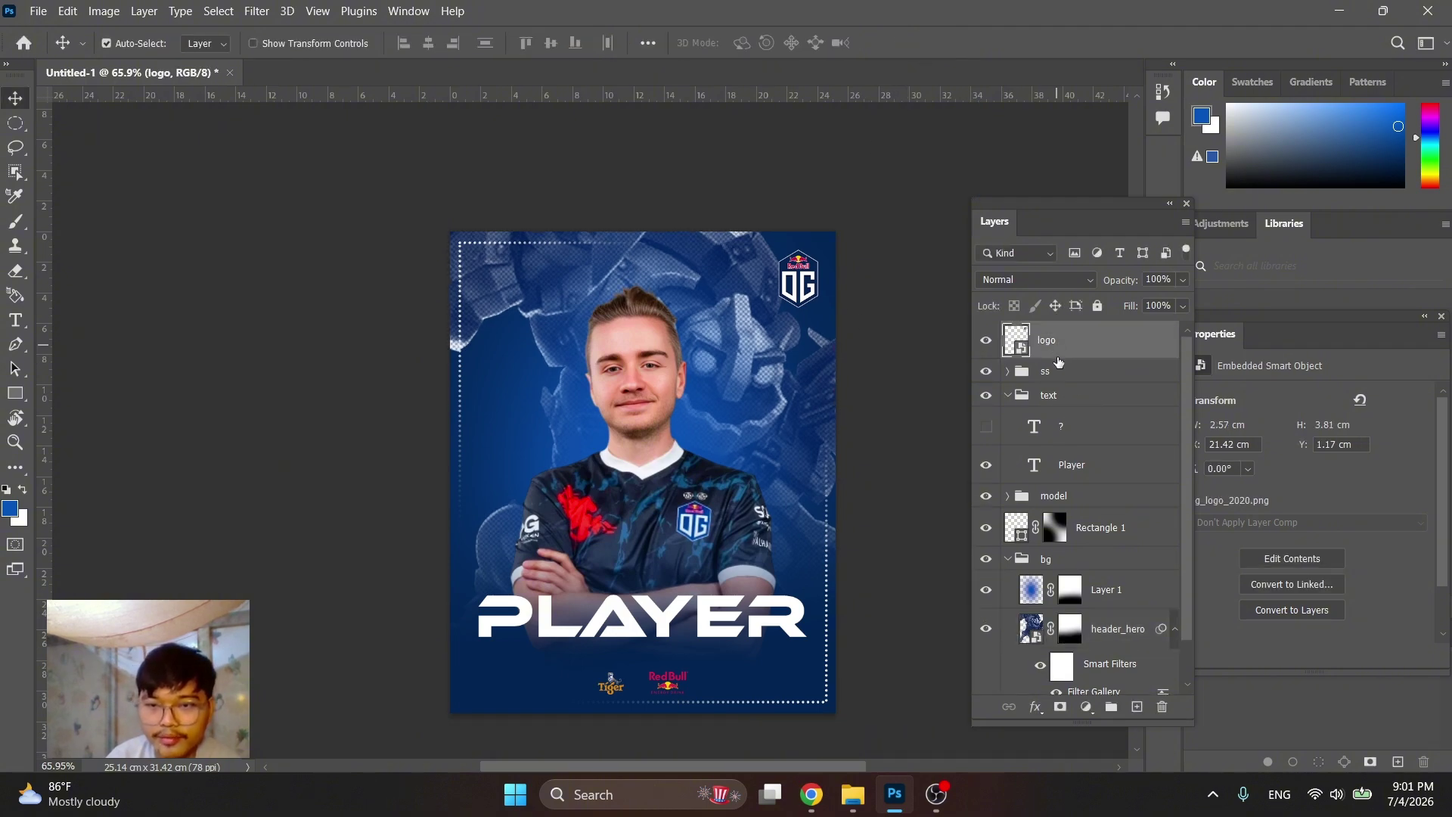
left_click(1008, 396)
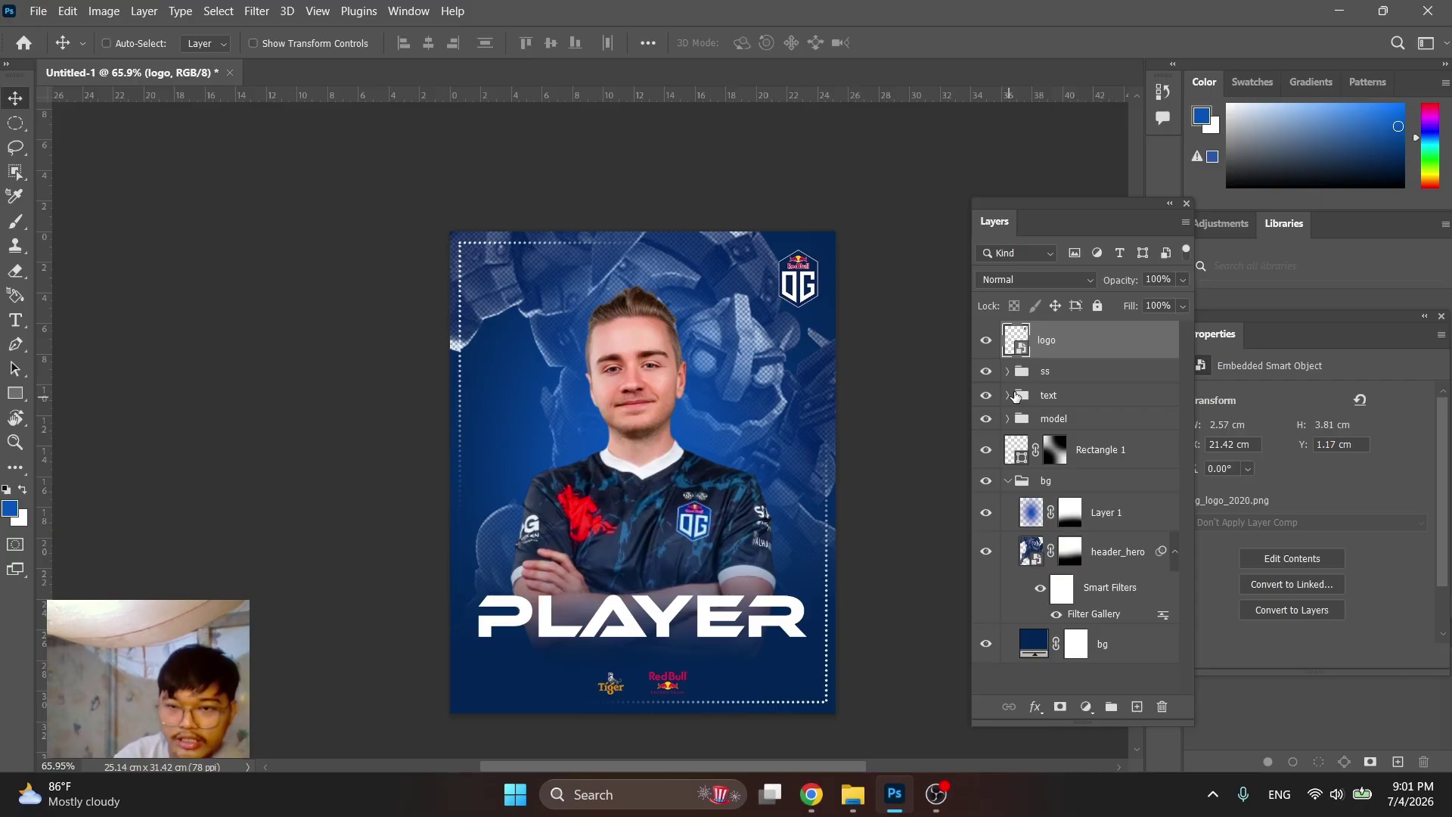
Stamp all visible layers into a new merged layer above the logo layer and check it by toggling its visibility
key("ctrl+shift+alt+e")
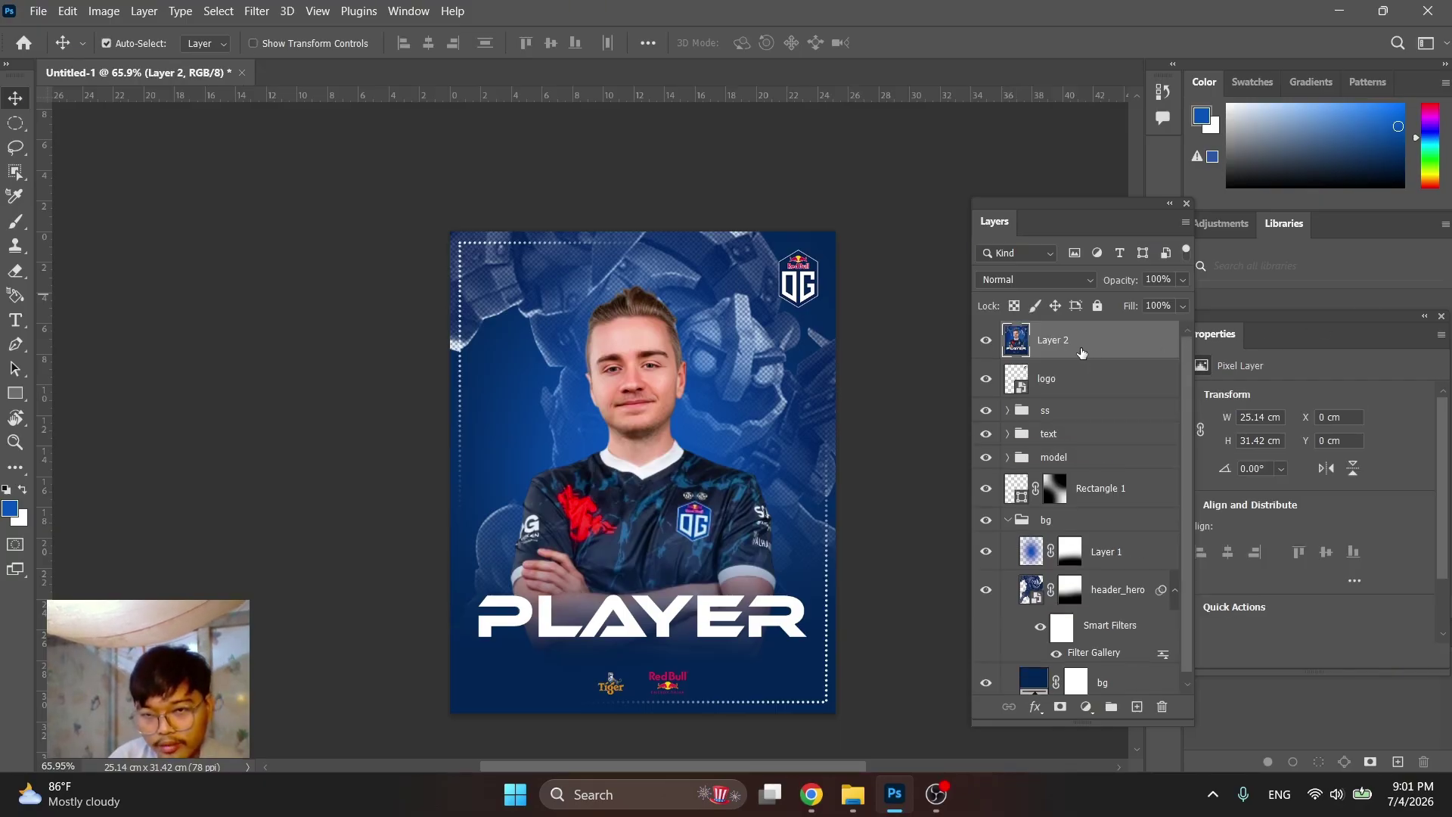
left_click(987, 341)
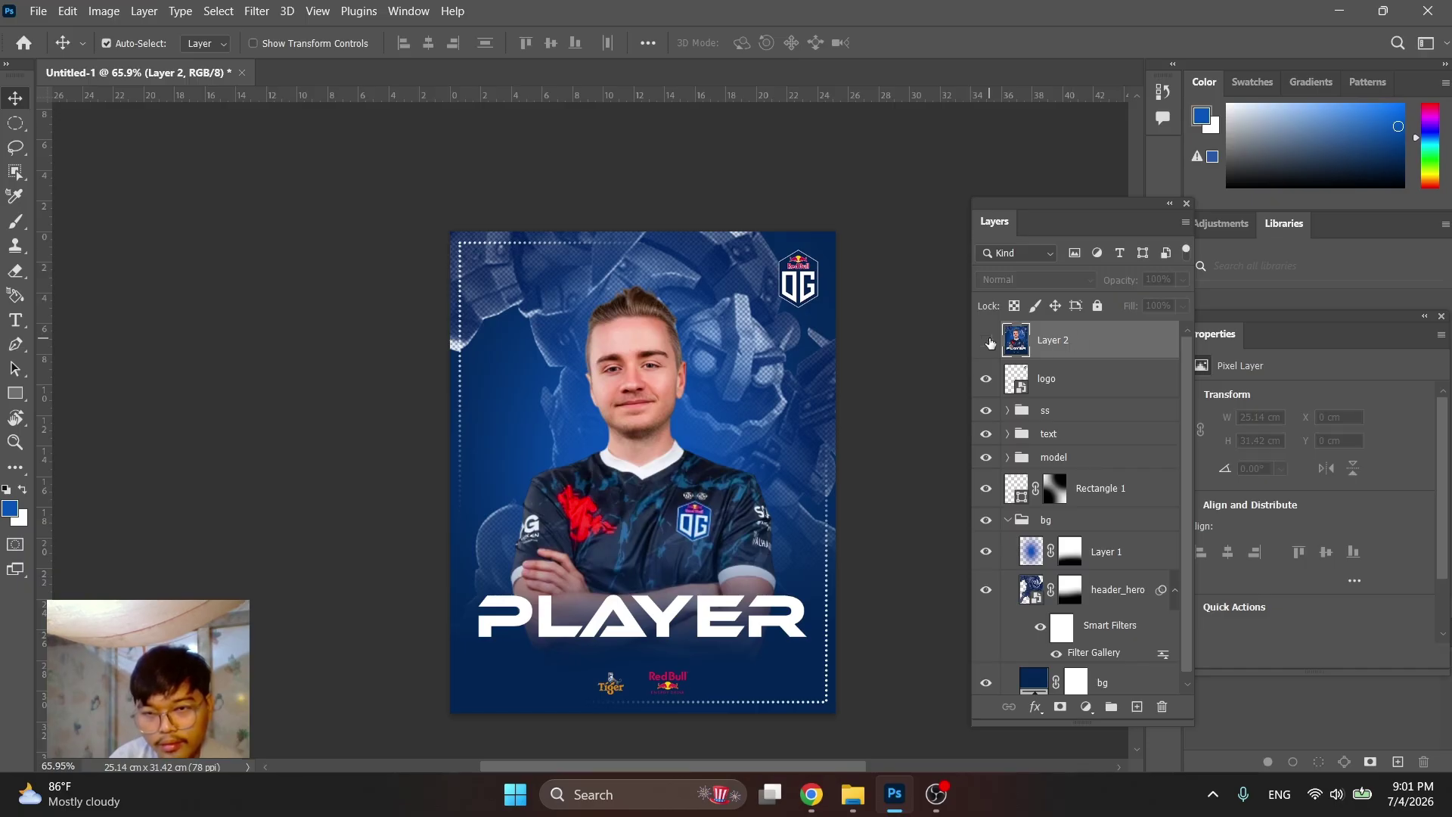
left_click(988, 342)
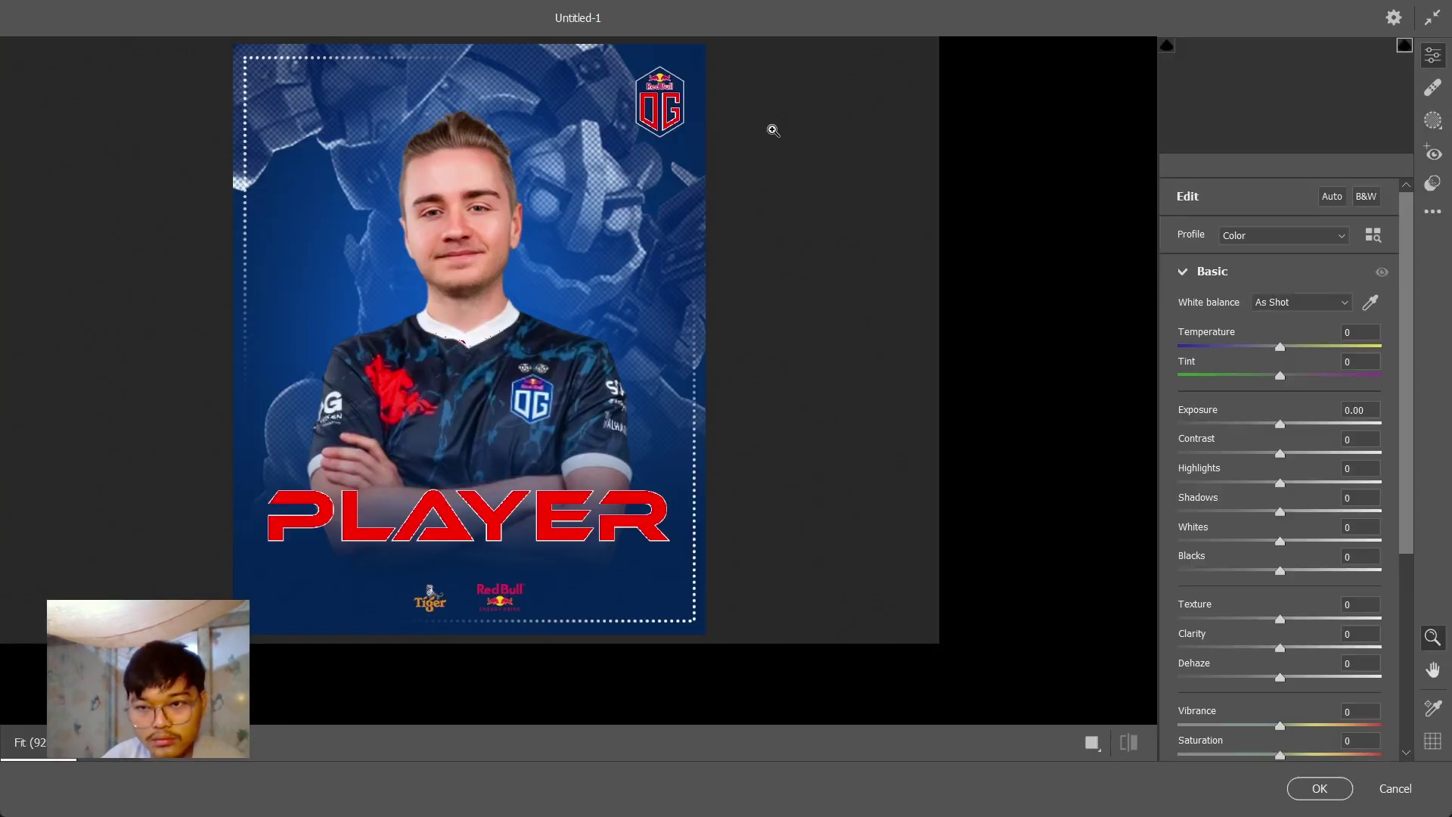
Show the Camera Raw preview as side-by-side before and after views and raise Texture to +25
scroll(1223, 574, "down", 5)
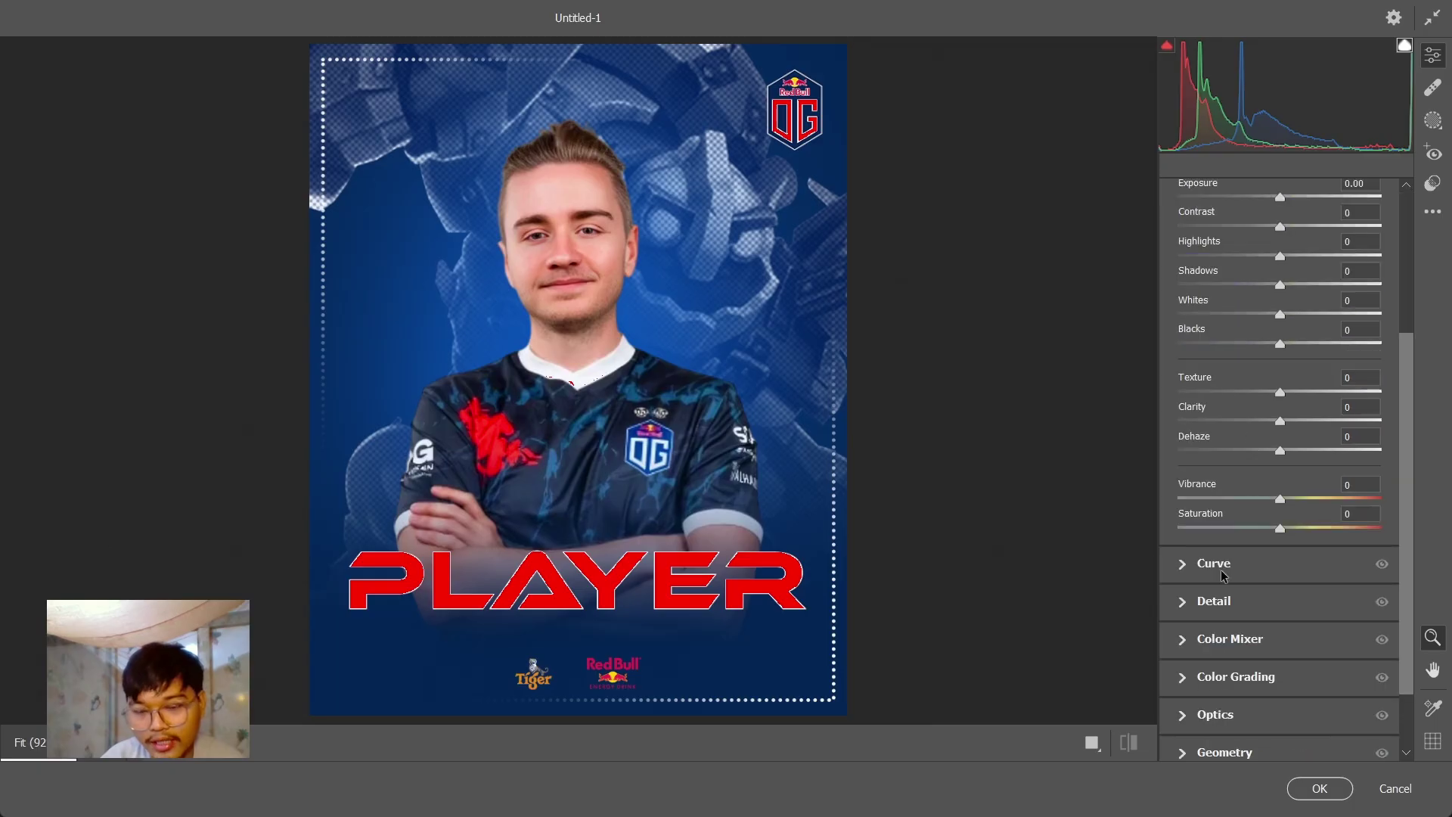
left_click(1092, 747)
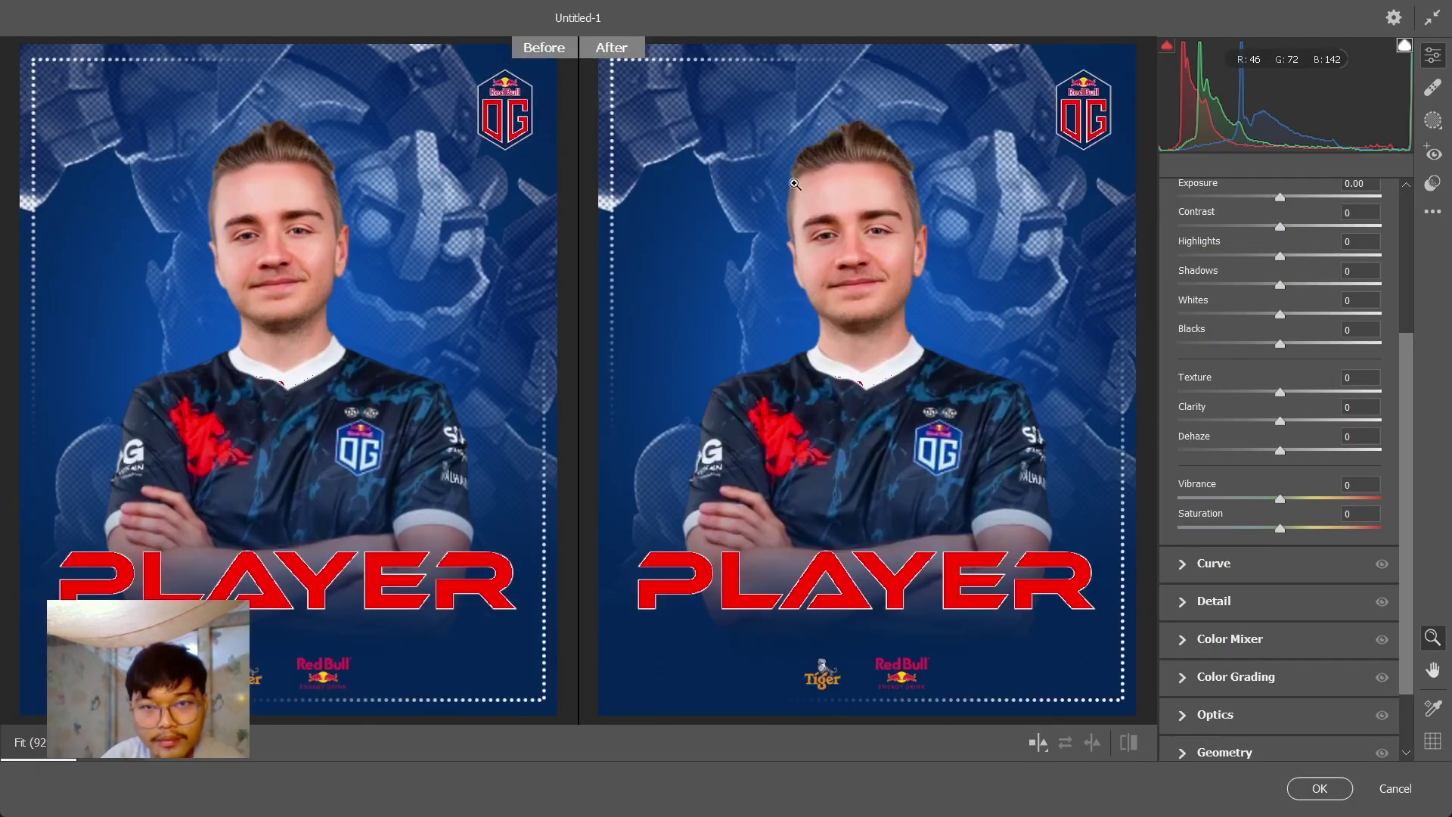
mouse_move(1279, 392)
left_mouse_down()
mouse_move(1320, 400)
mouse_move(1304, 401)
left_mouse_up()
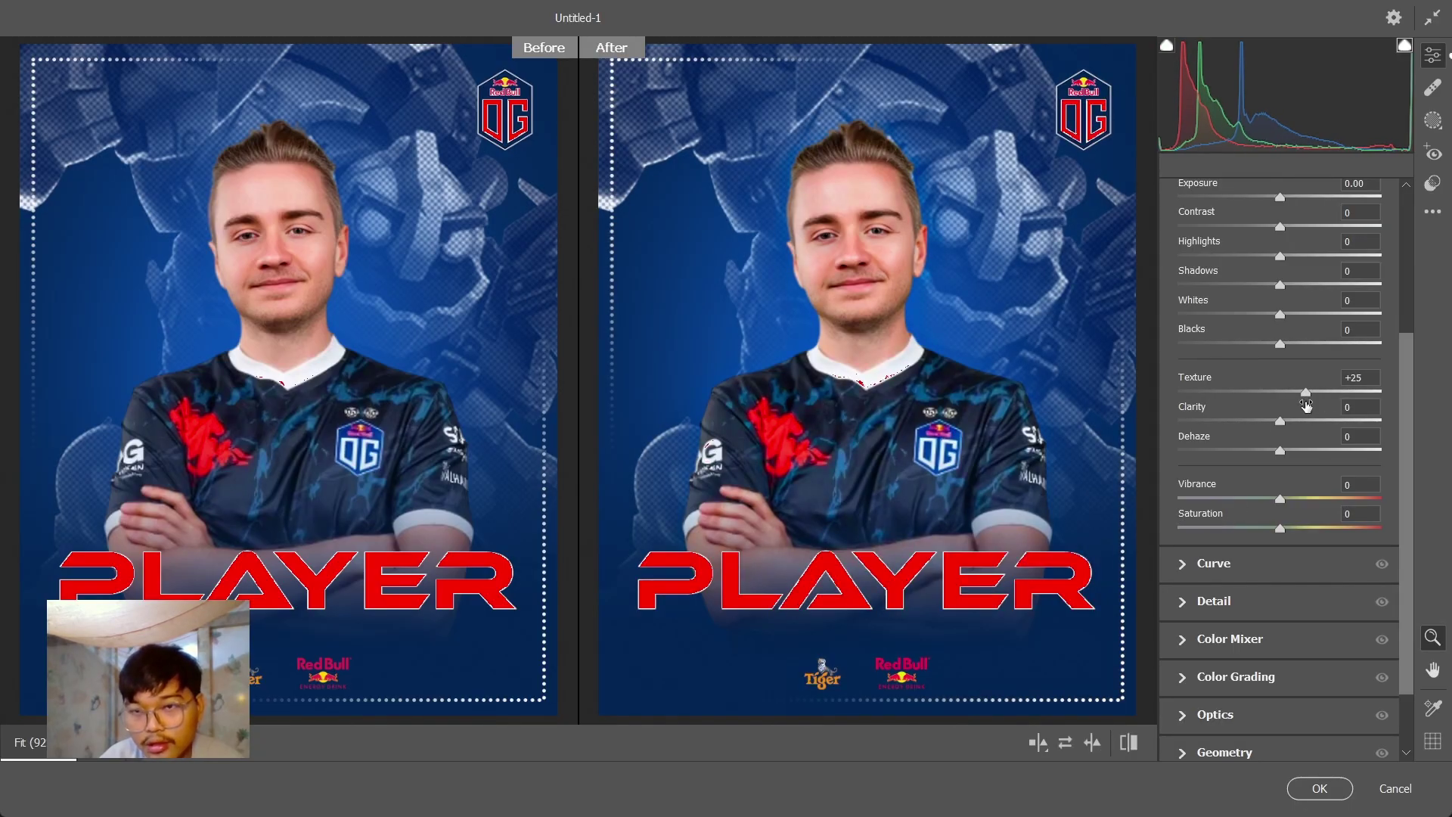
left_click(1043, 332)
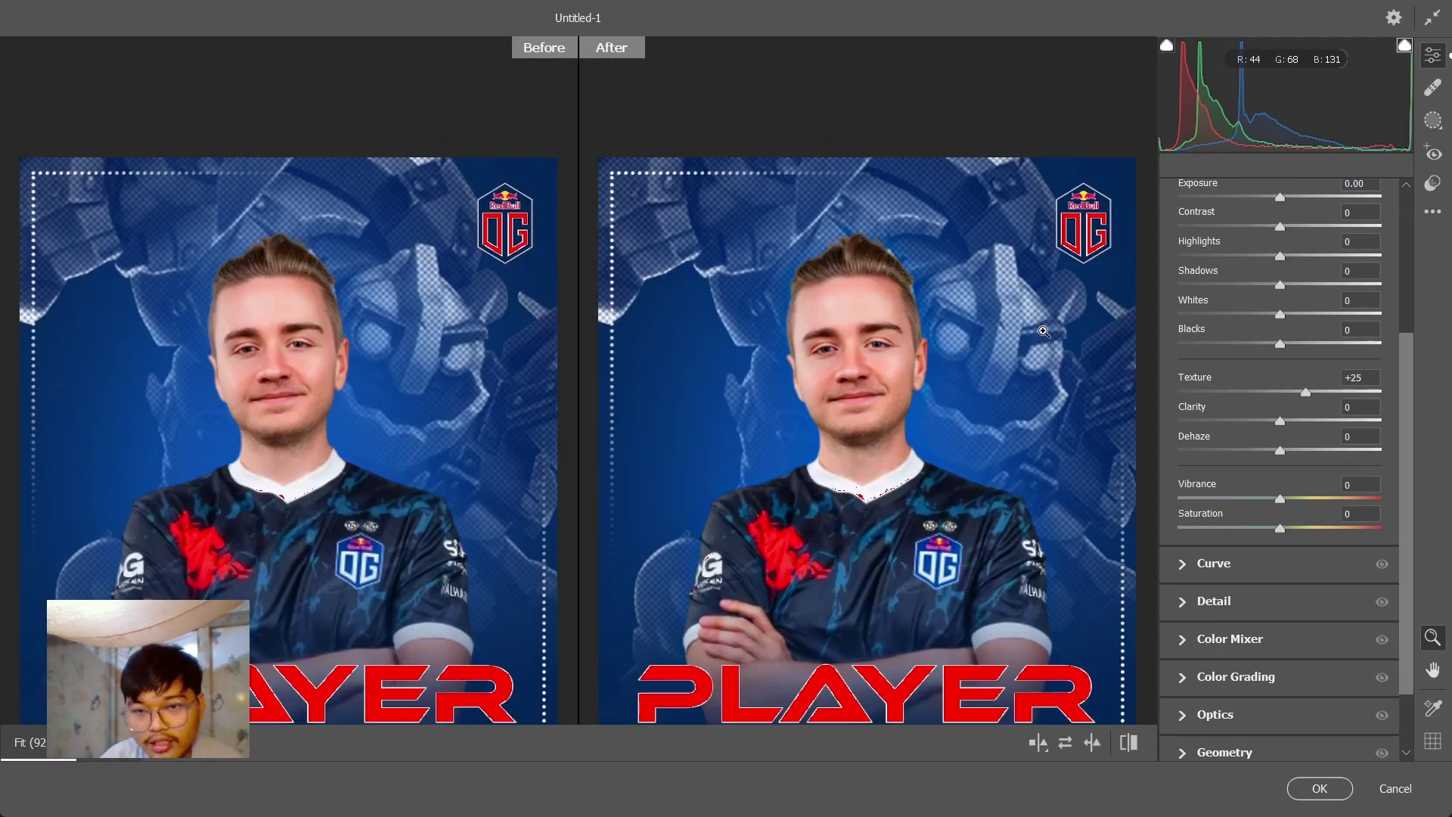
left_click(1044, 333)
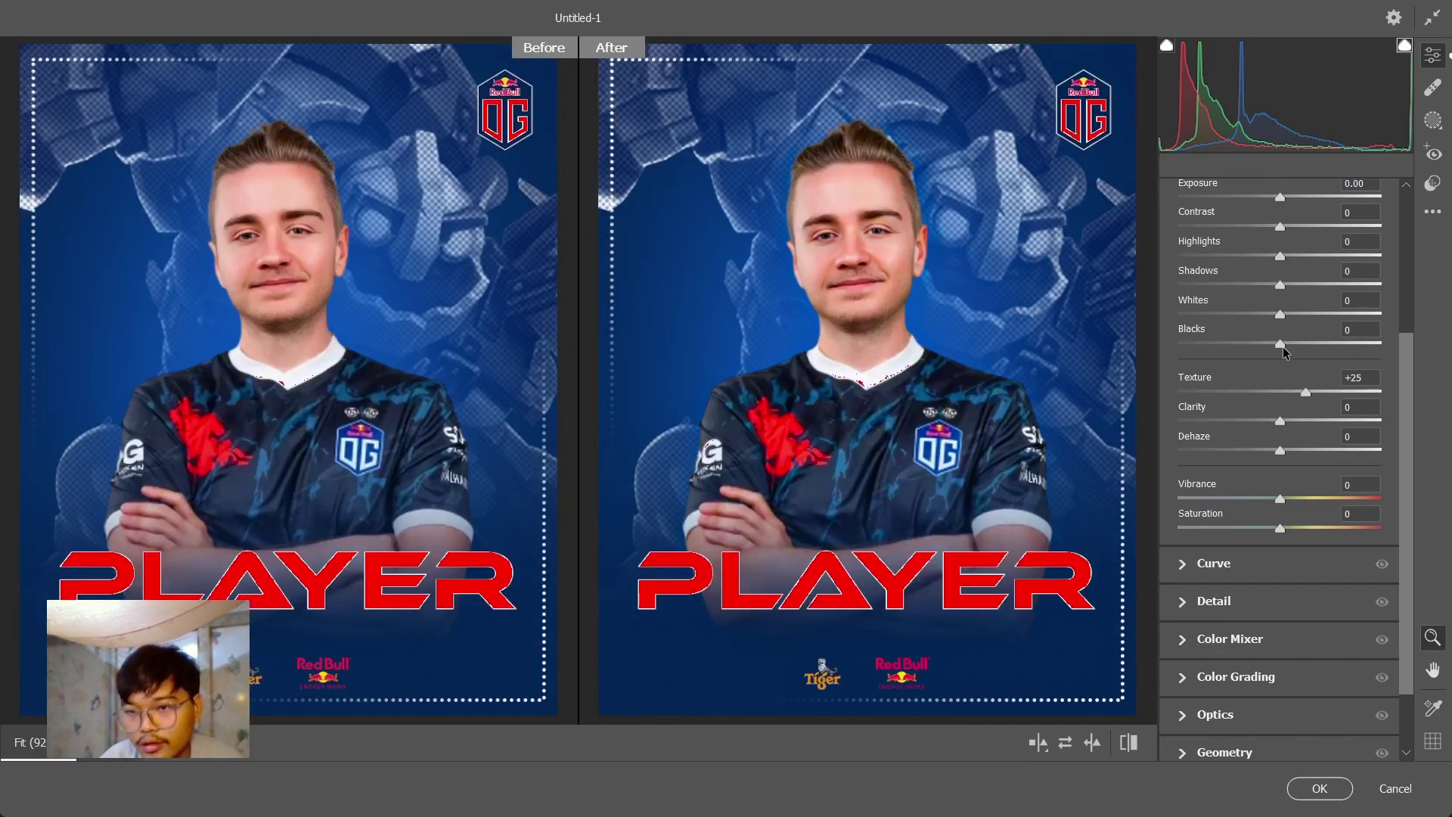
Adjust the basic tones of the merged poster: Blacks -14, Exposure +0.10 and Shadows -13
mouse_move(1283, 346)
left_mouse_down()
mouse_move(1305, 342)
mouse_move(1224, 358)
mouse_move(1275, 349)
left_mouse_up()
scroll(1277, 356, "up", 3)
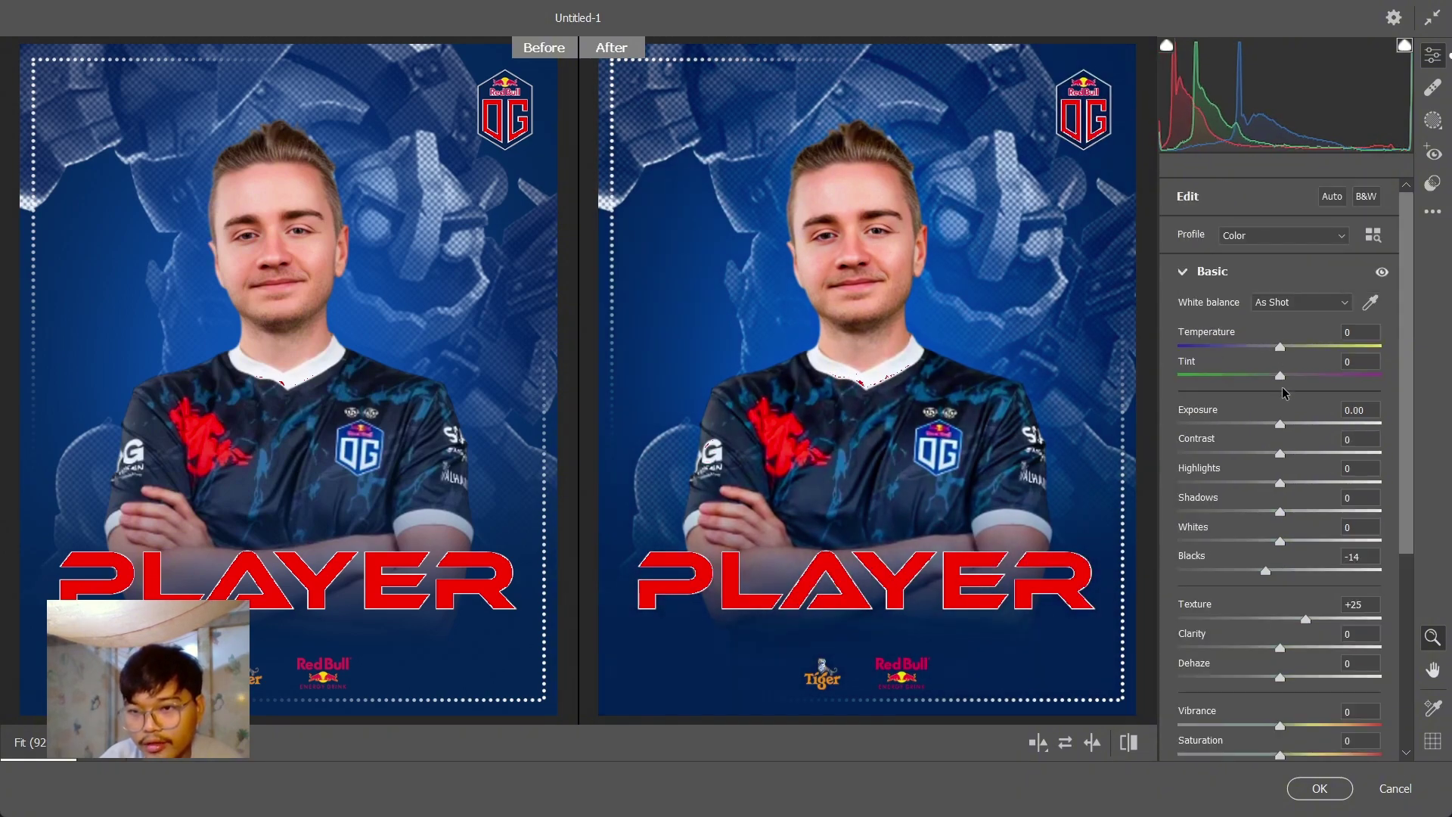
mouse_move(1280, 424)
left_mouse_down()
mouse_move(1265, 424)
mouse_move(1281, 445)
left_mouse_up()
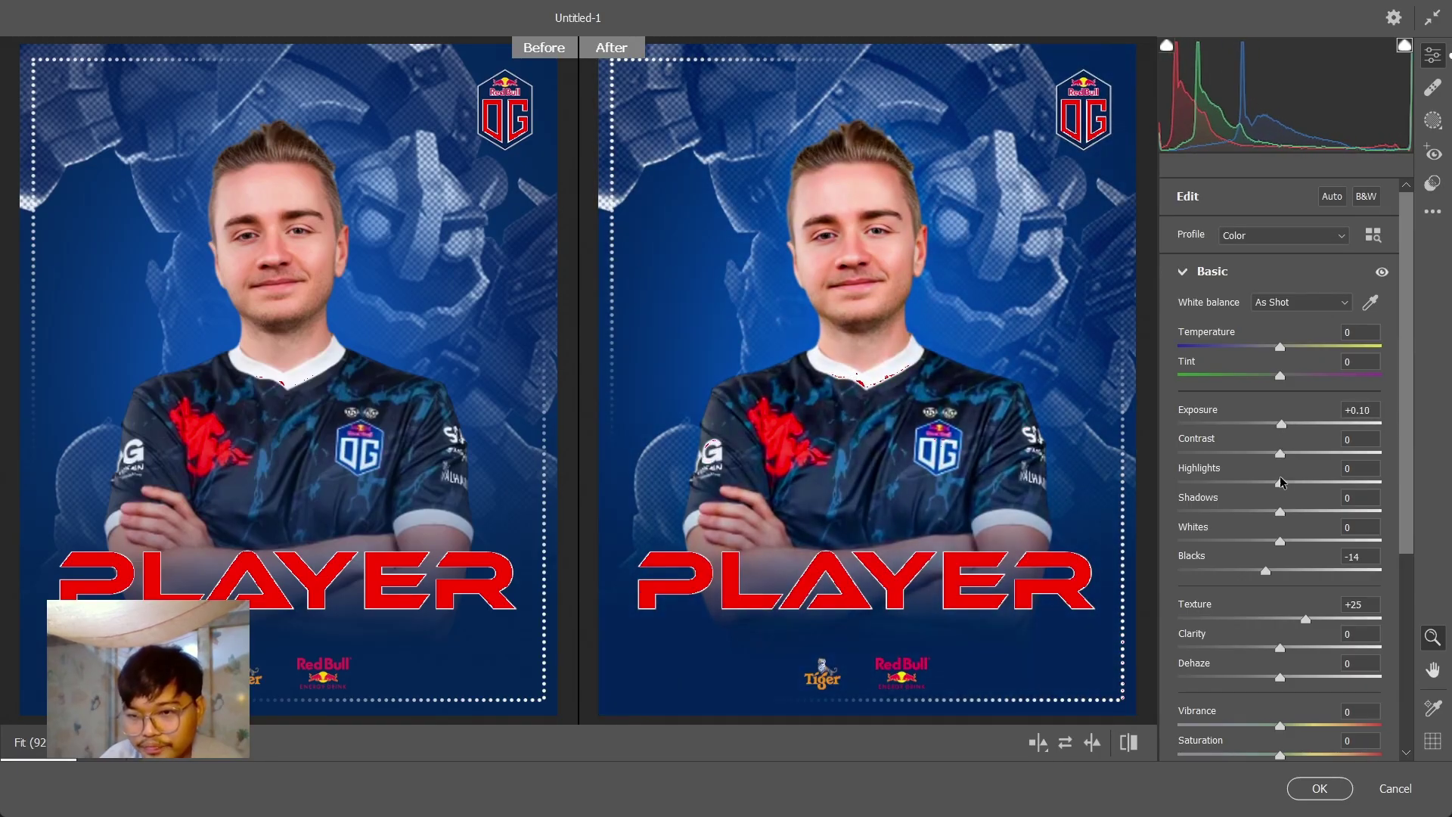
left_click_drag(1269, 515, 1267, 515)
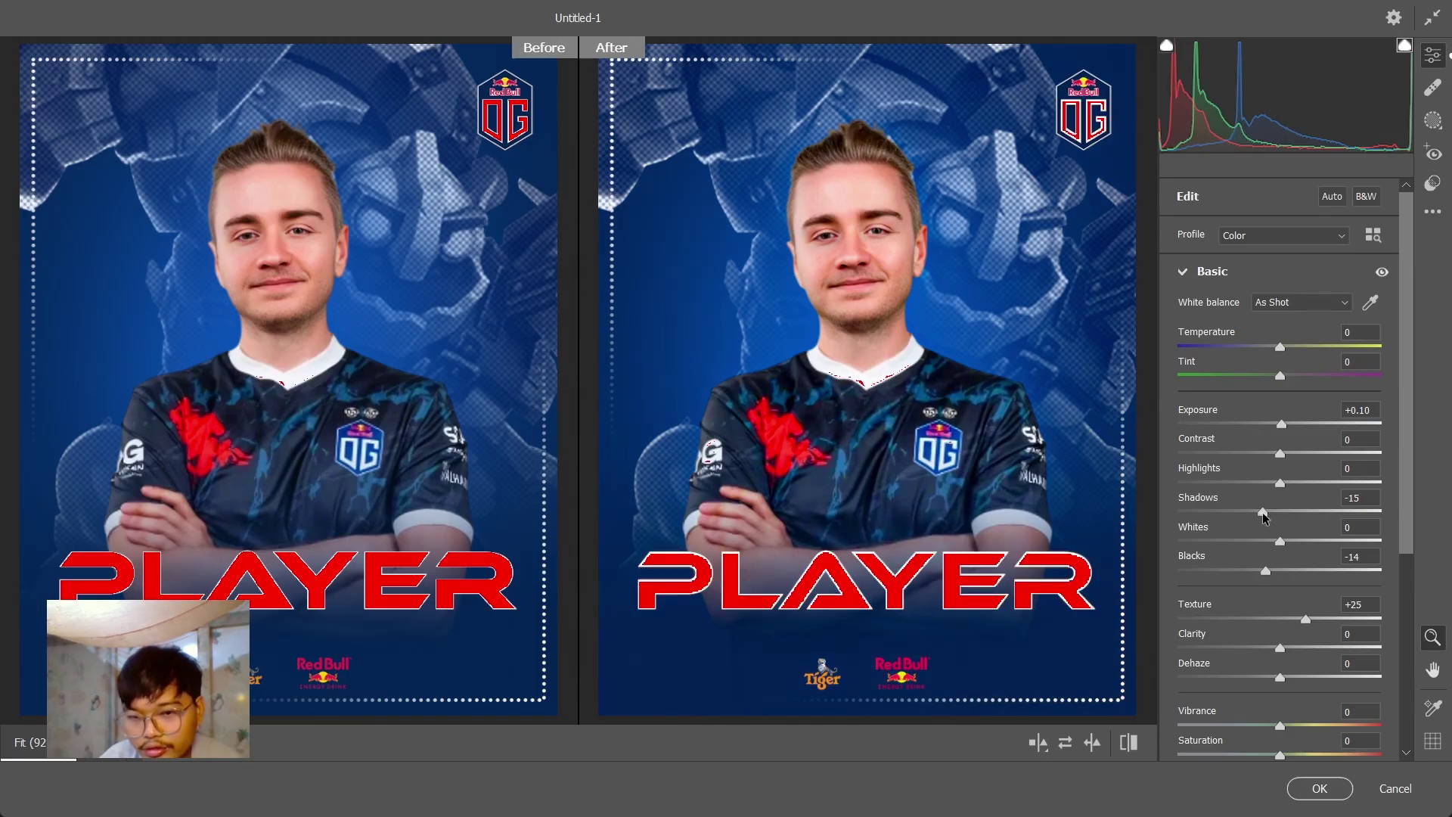
Add a Grain effect of 18 to the merged poster and inspect it closely around the face and jersey
scroll(1270, 522, "down", 2)
scroll(1268, 521, "down", 4)
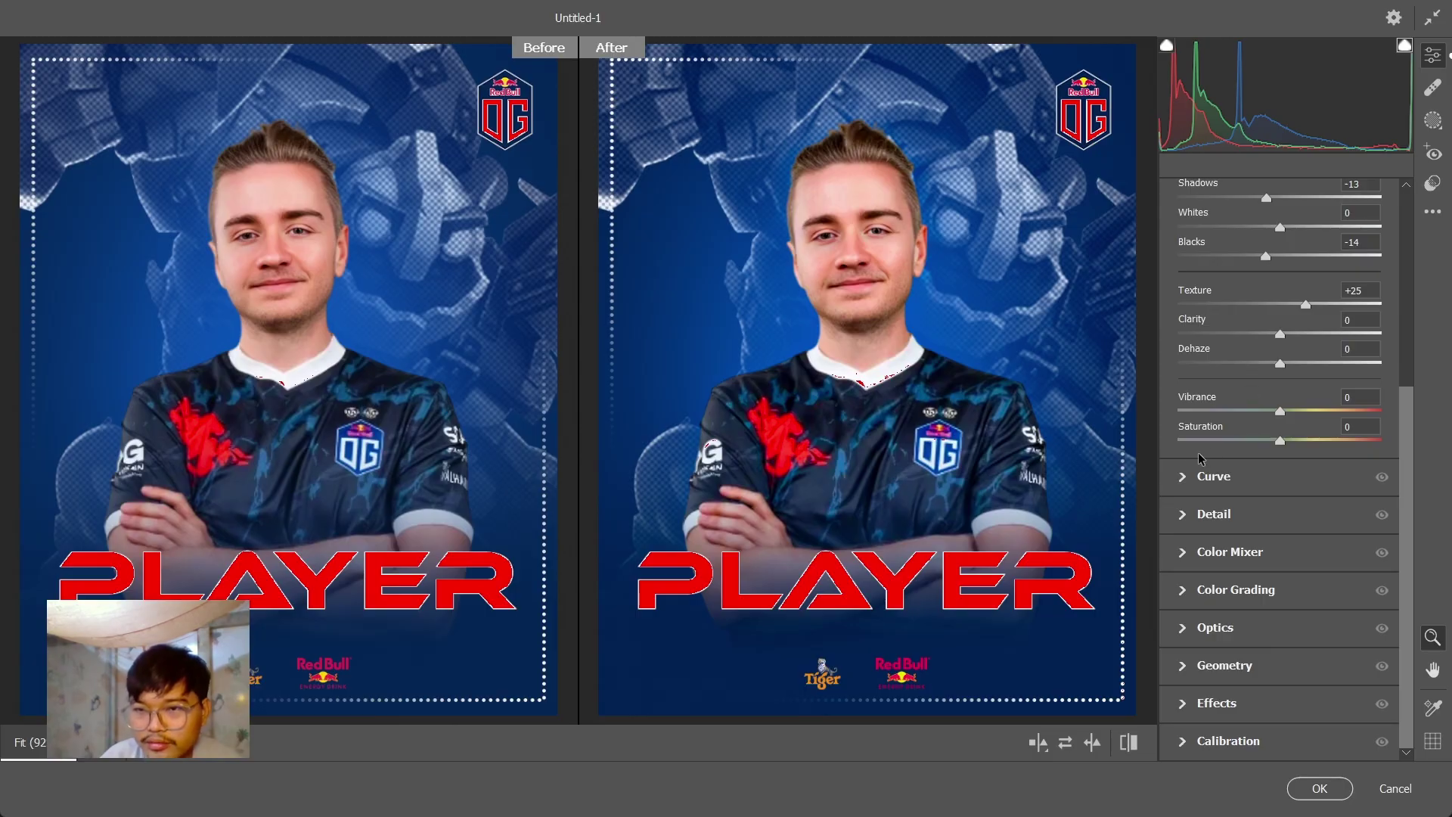
left_click(1186, 594)
left_click(1183, 256)
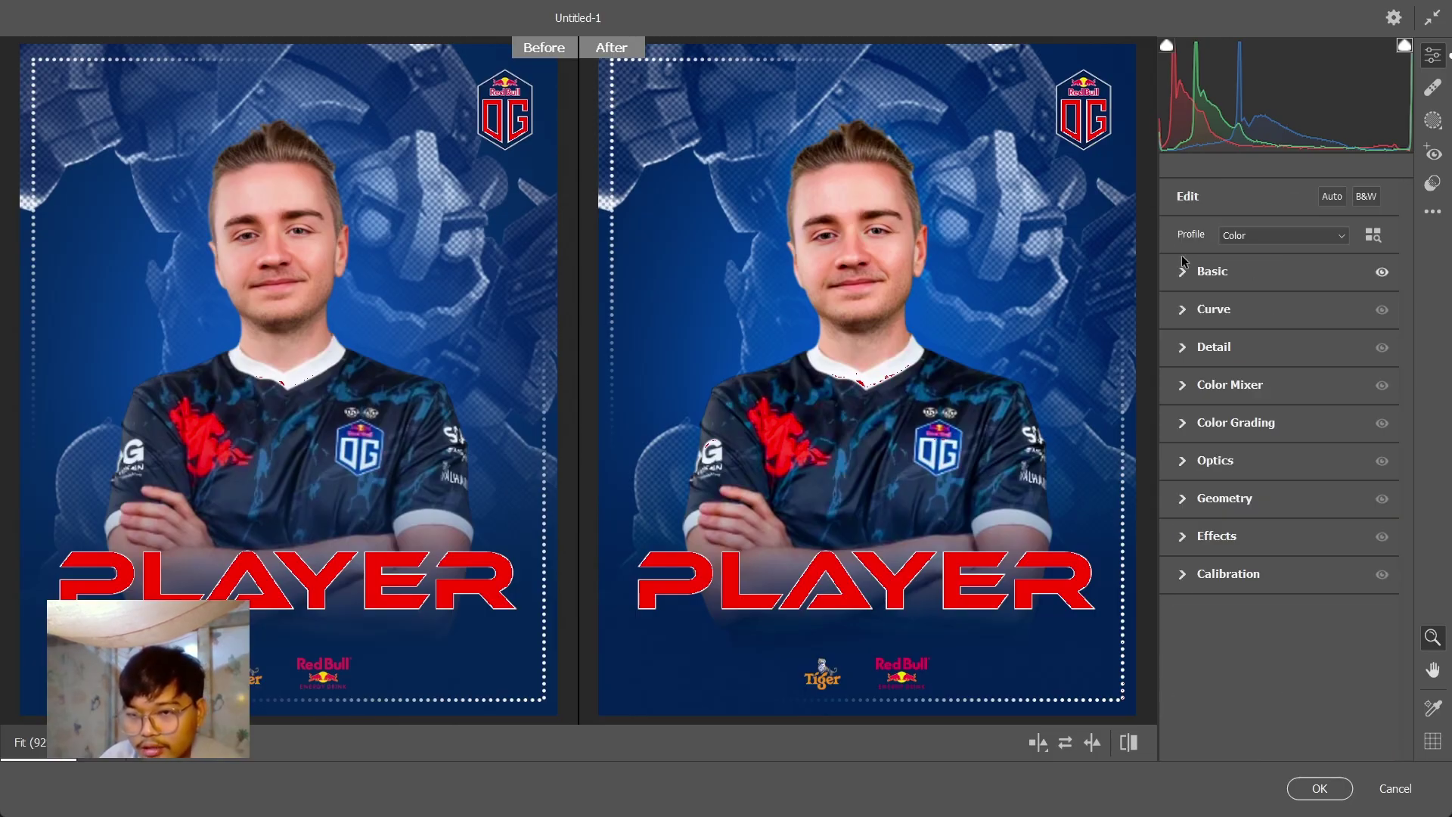
left_click(1182, 536)
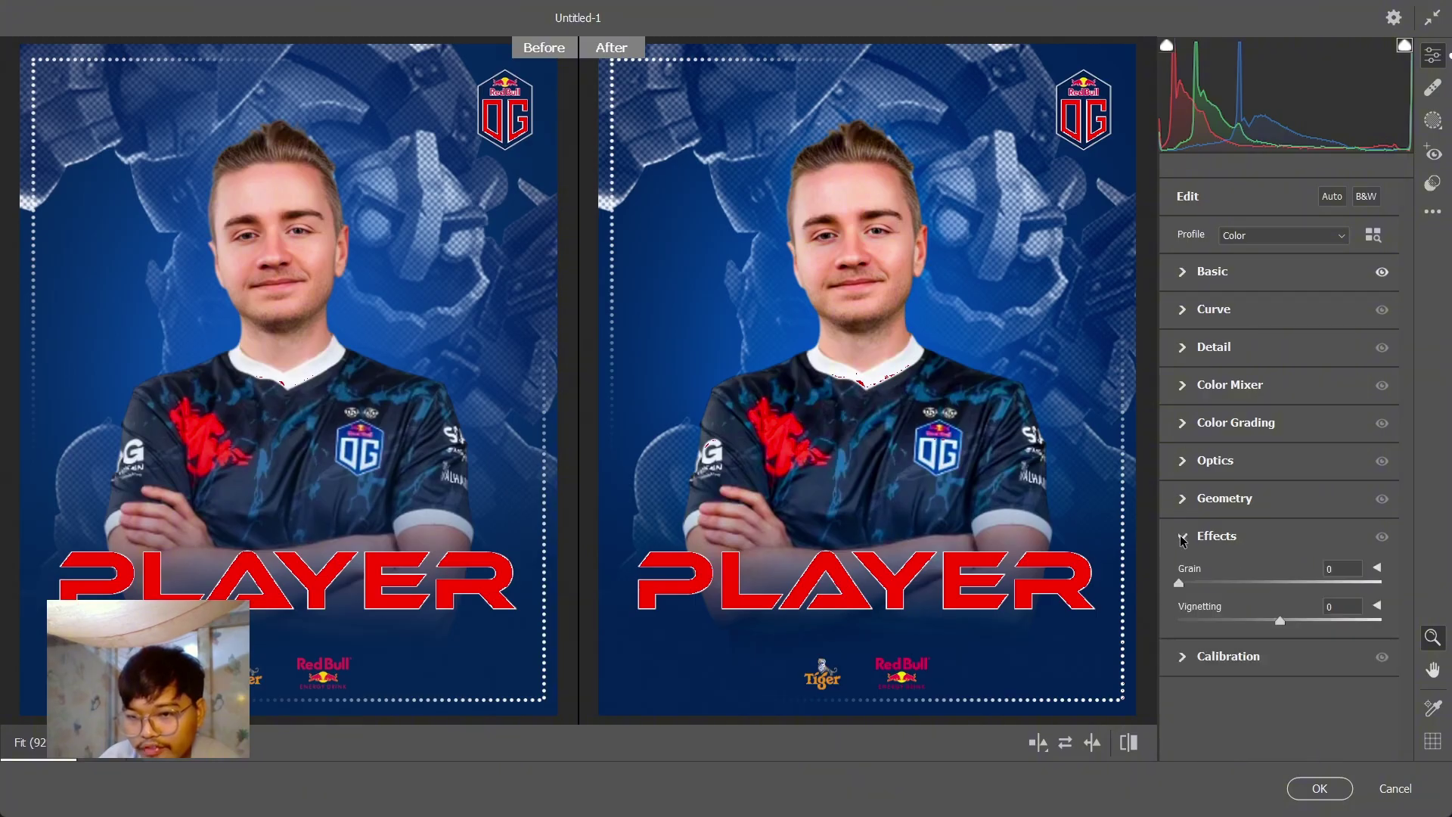
left_click(1215, 581)
left_click(1021, 524)
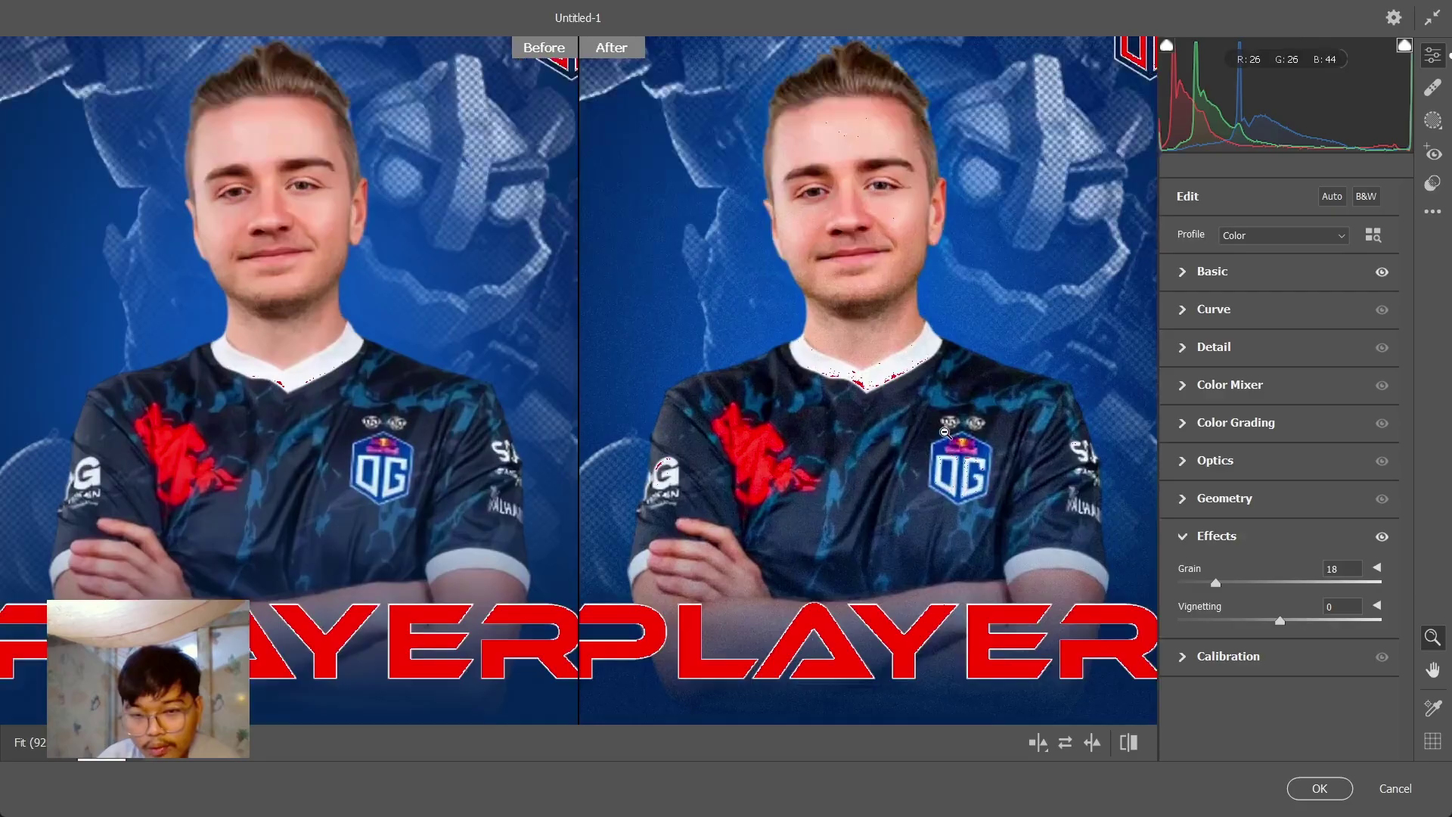
left_click(945, 432)
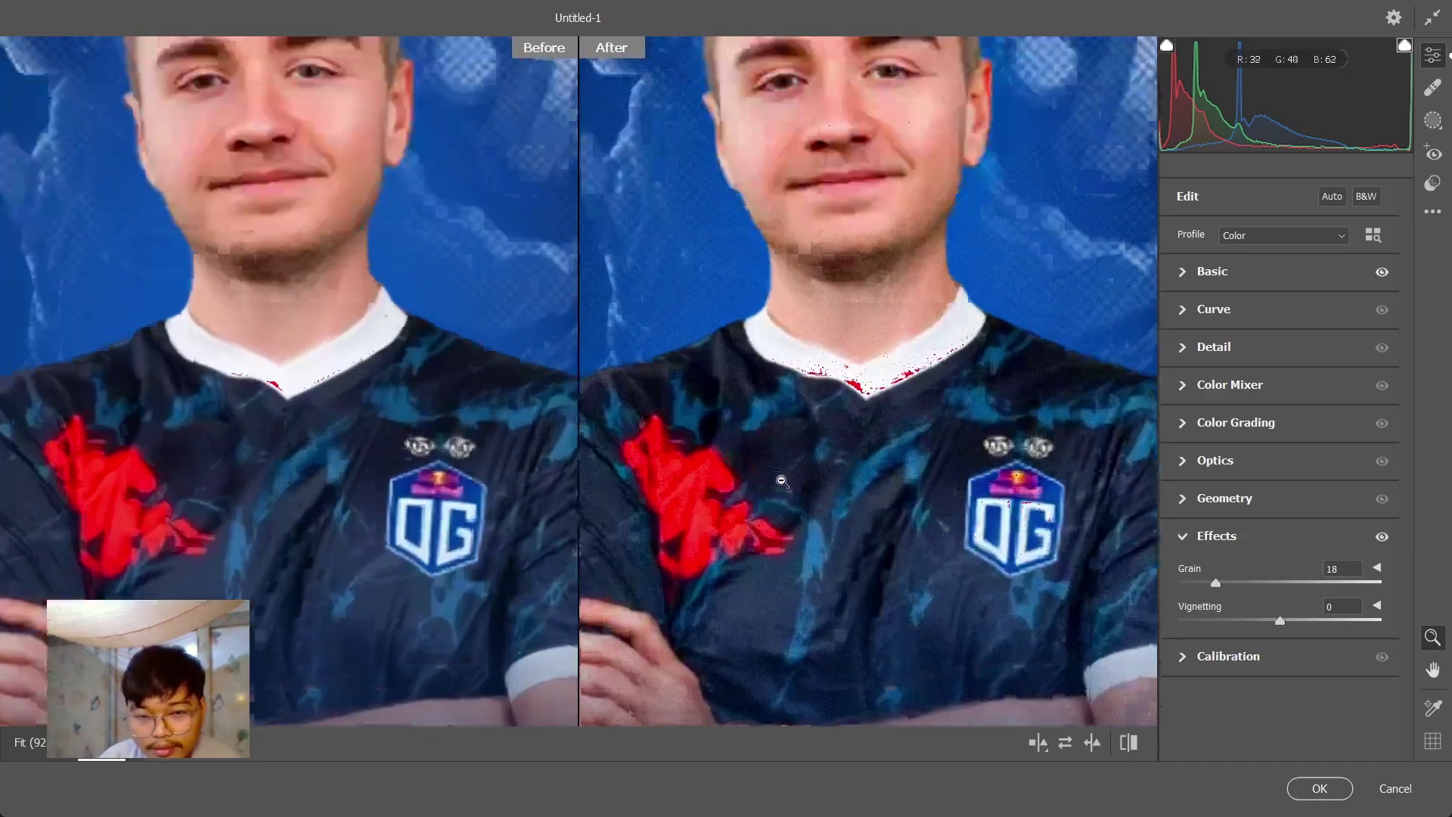
left_click_drag(945, 432, 937, 554)
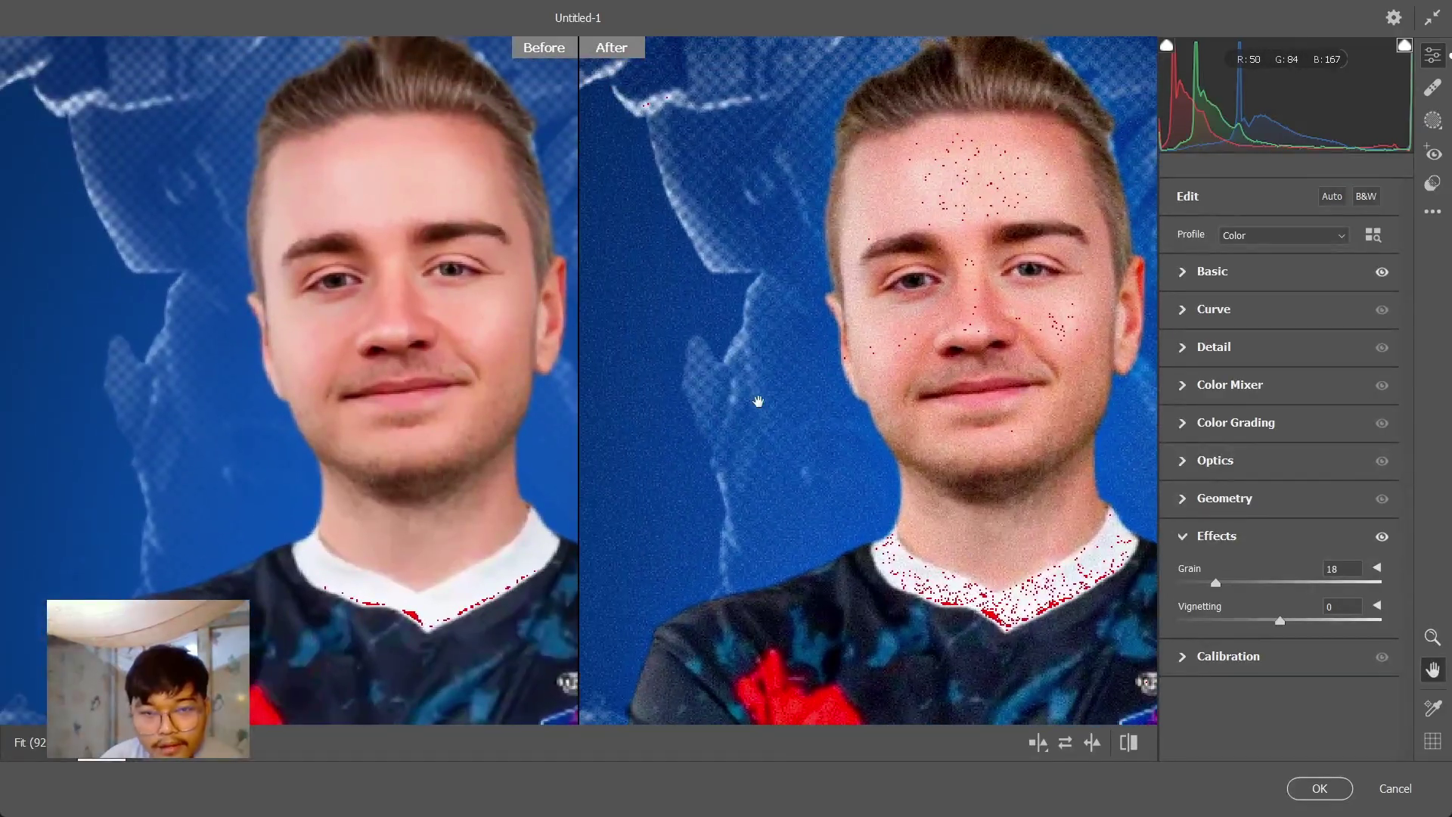
left_click_drag(817, 366, 946, 486)
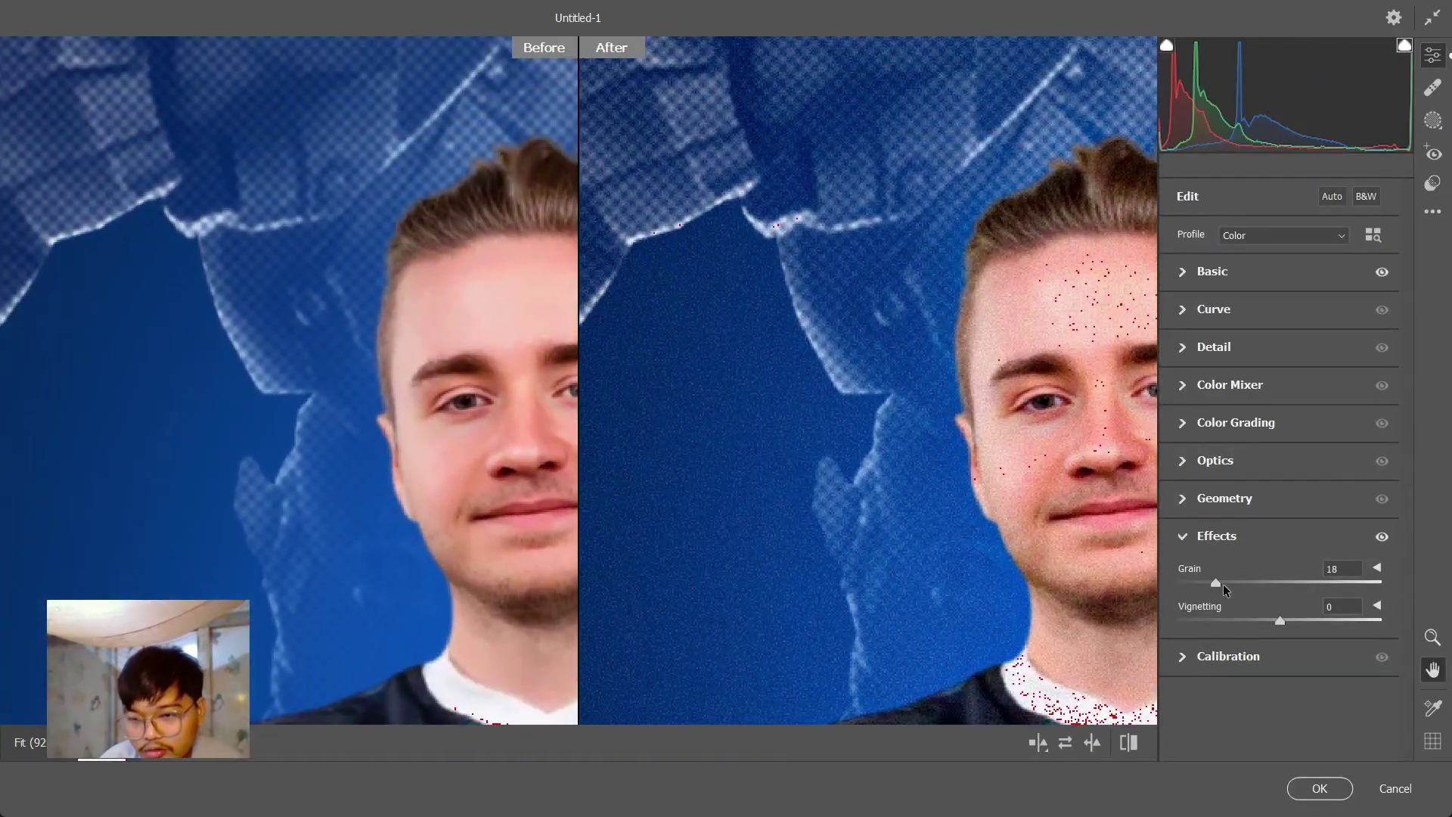
Tint the shadows yellow in Color Grading with hue 54 and saturation 47, check the result, and apply the Camera Raw filter
left_click(1186, 423)
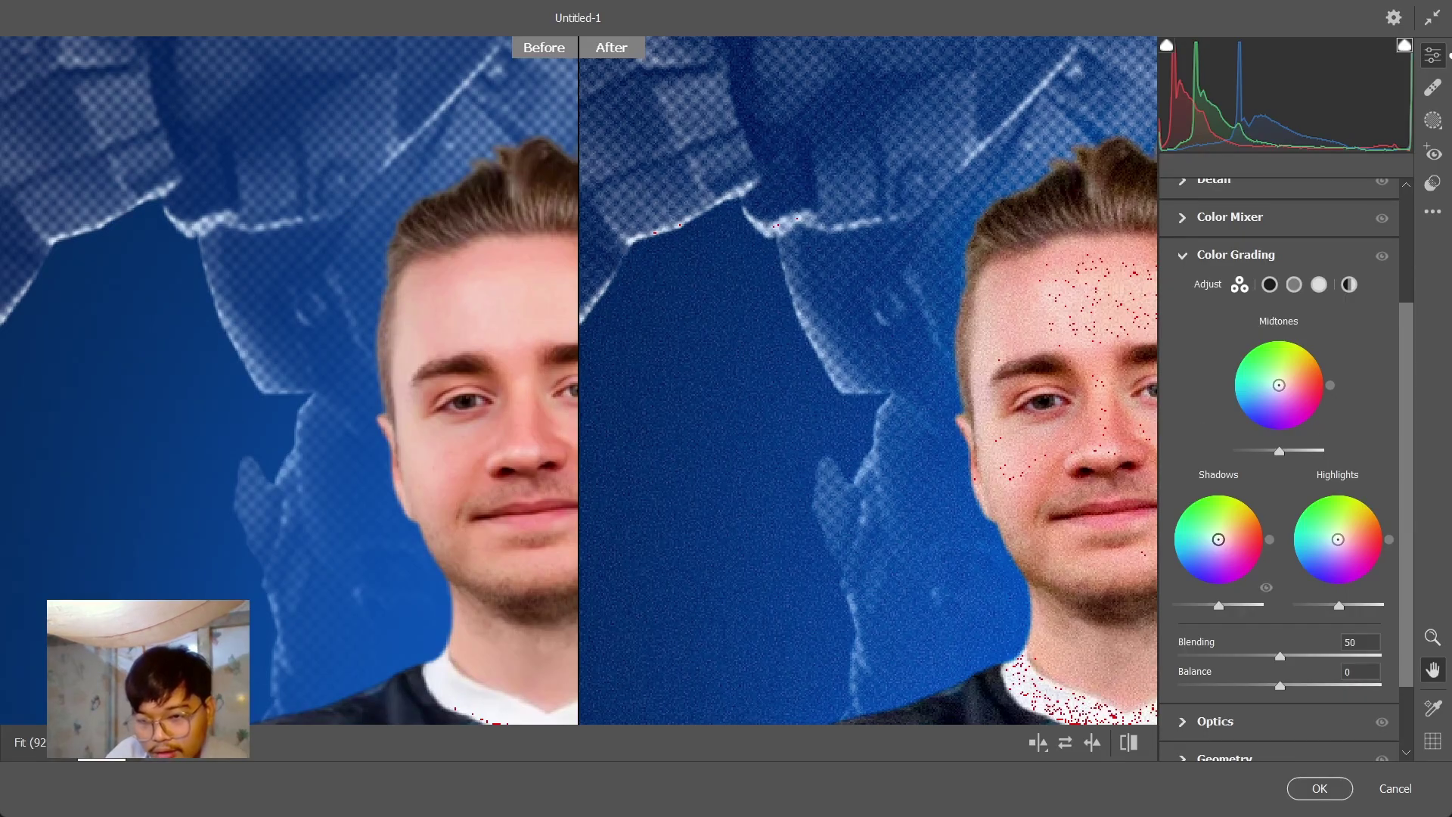
left_click_drag(1219, 540, 1230, 523)
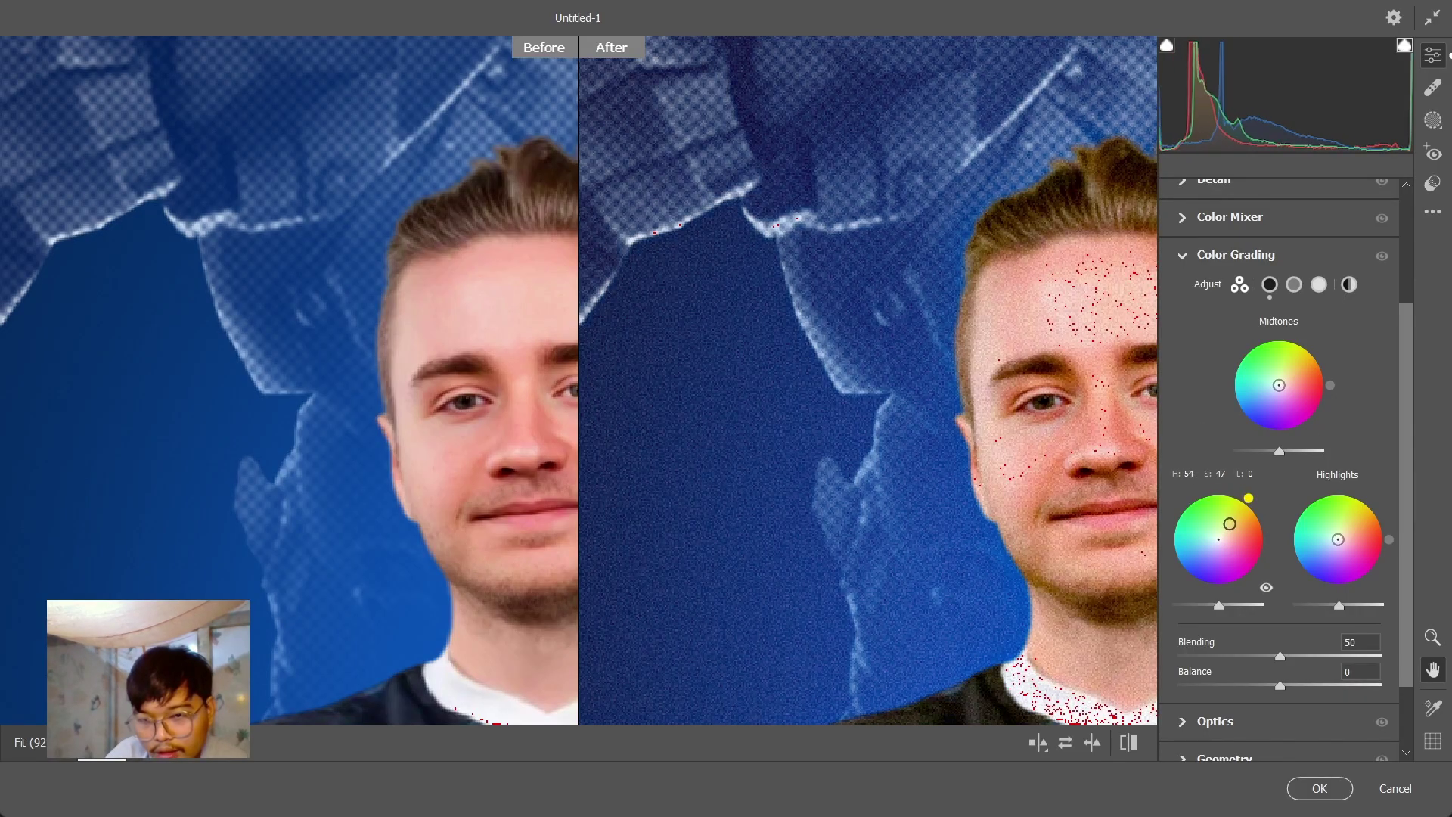
key("z")
left_click(794, 452, "alt")
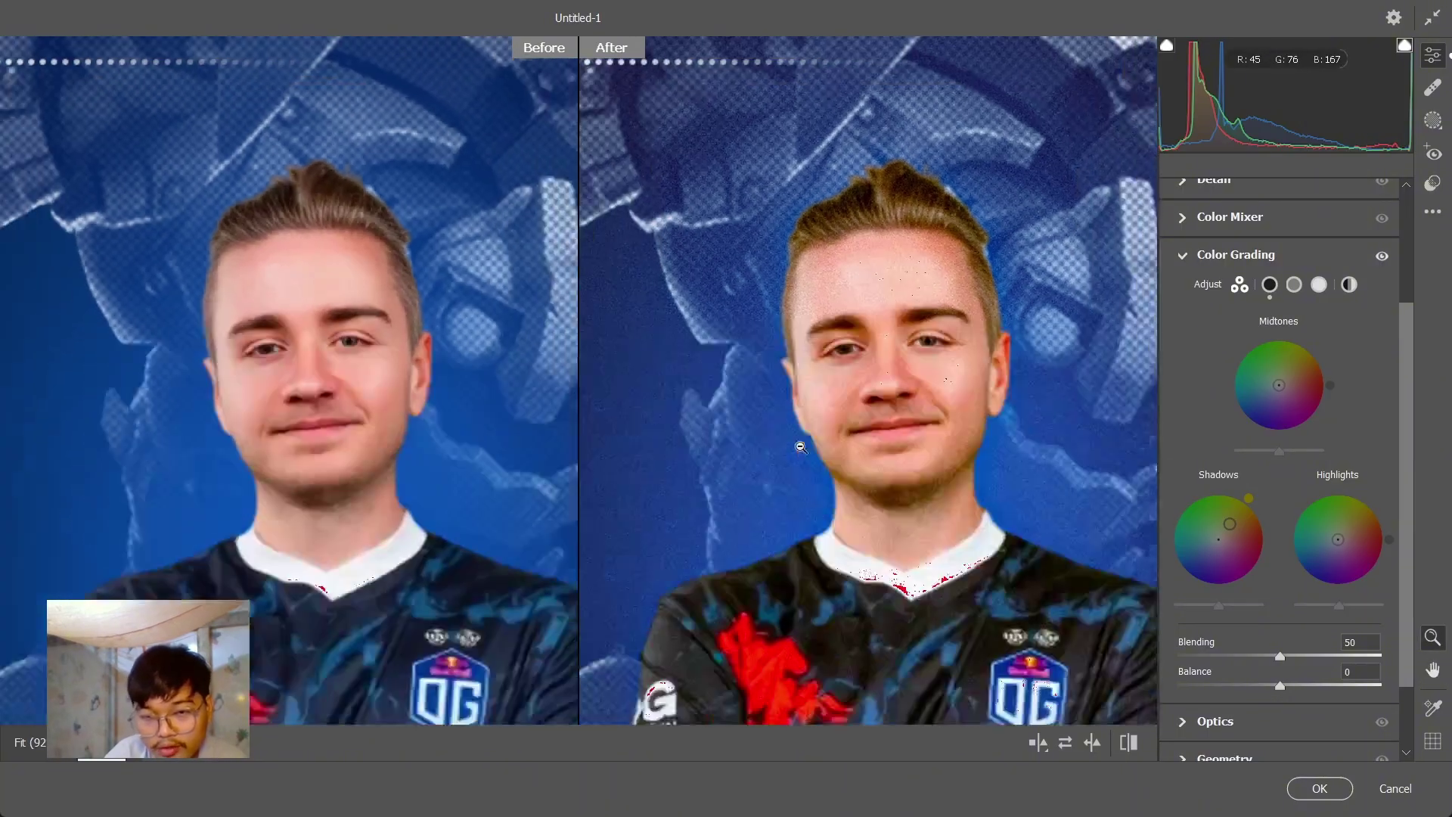
key("h")
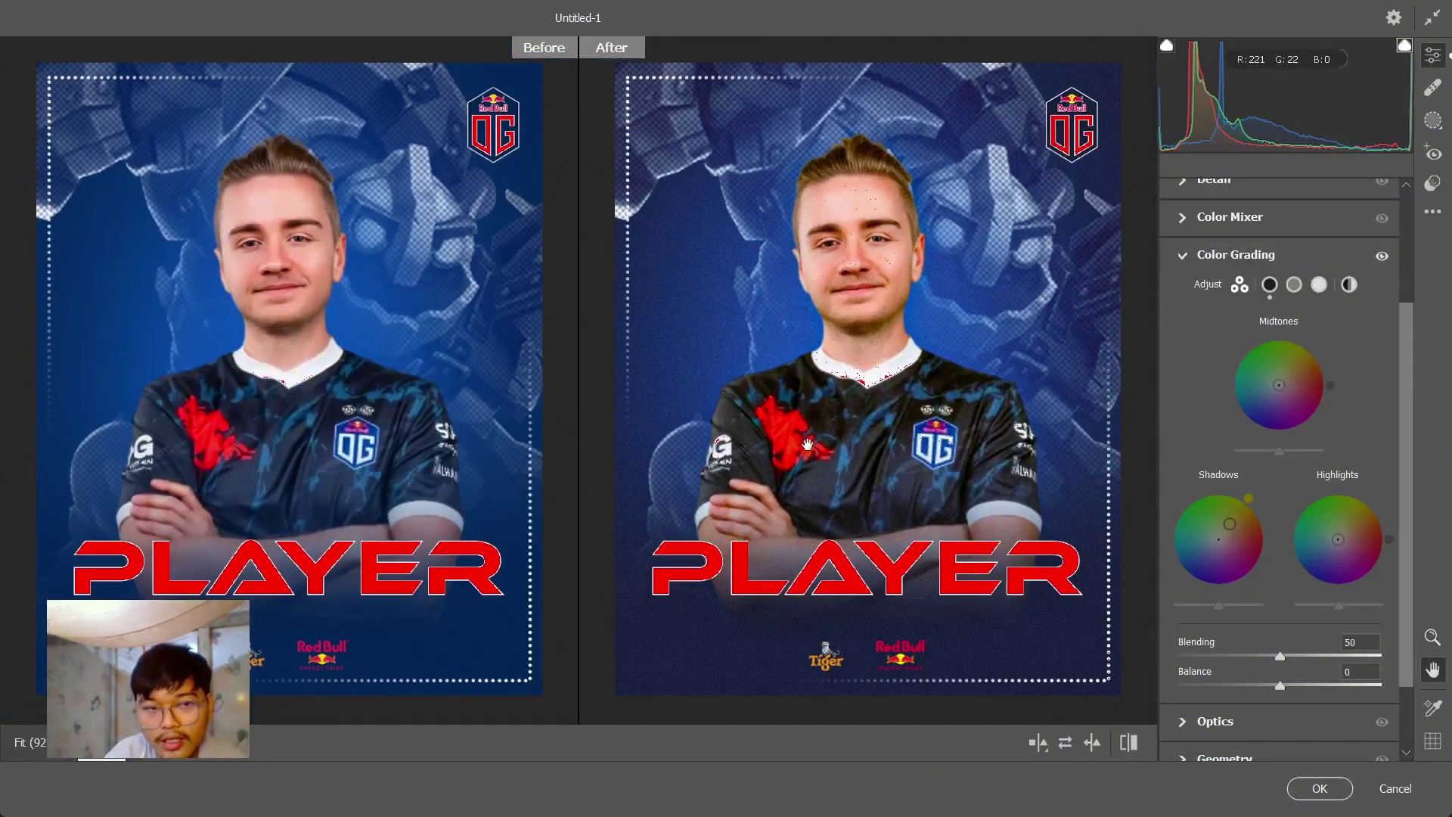
left_click(840, 292)
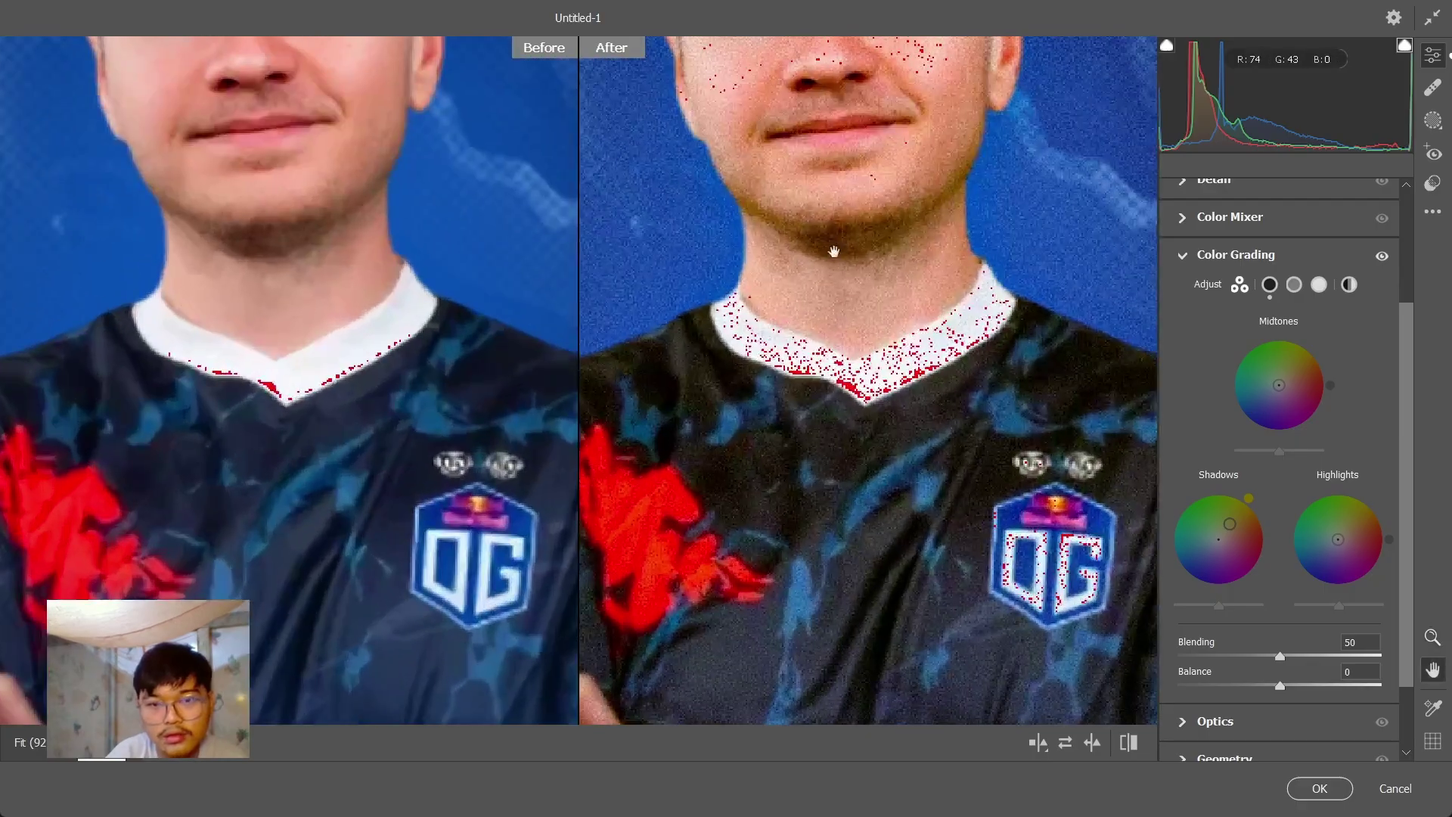
left_click_drag(834, 251, 1003, 650)
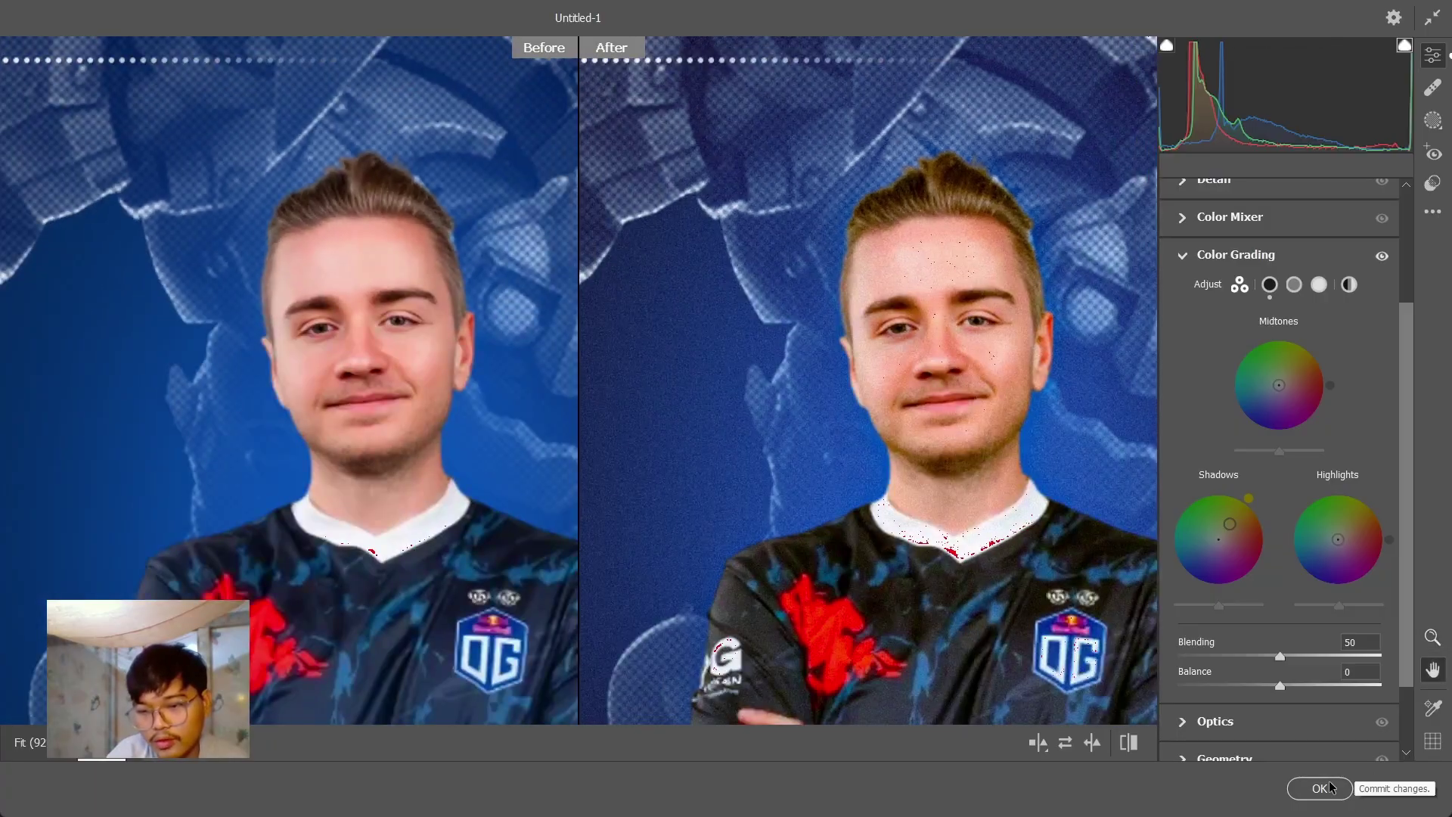
left_click(1320, 788)
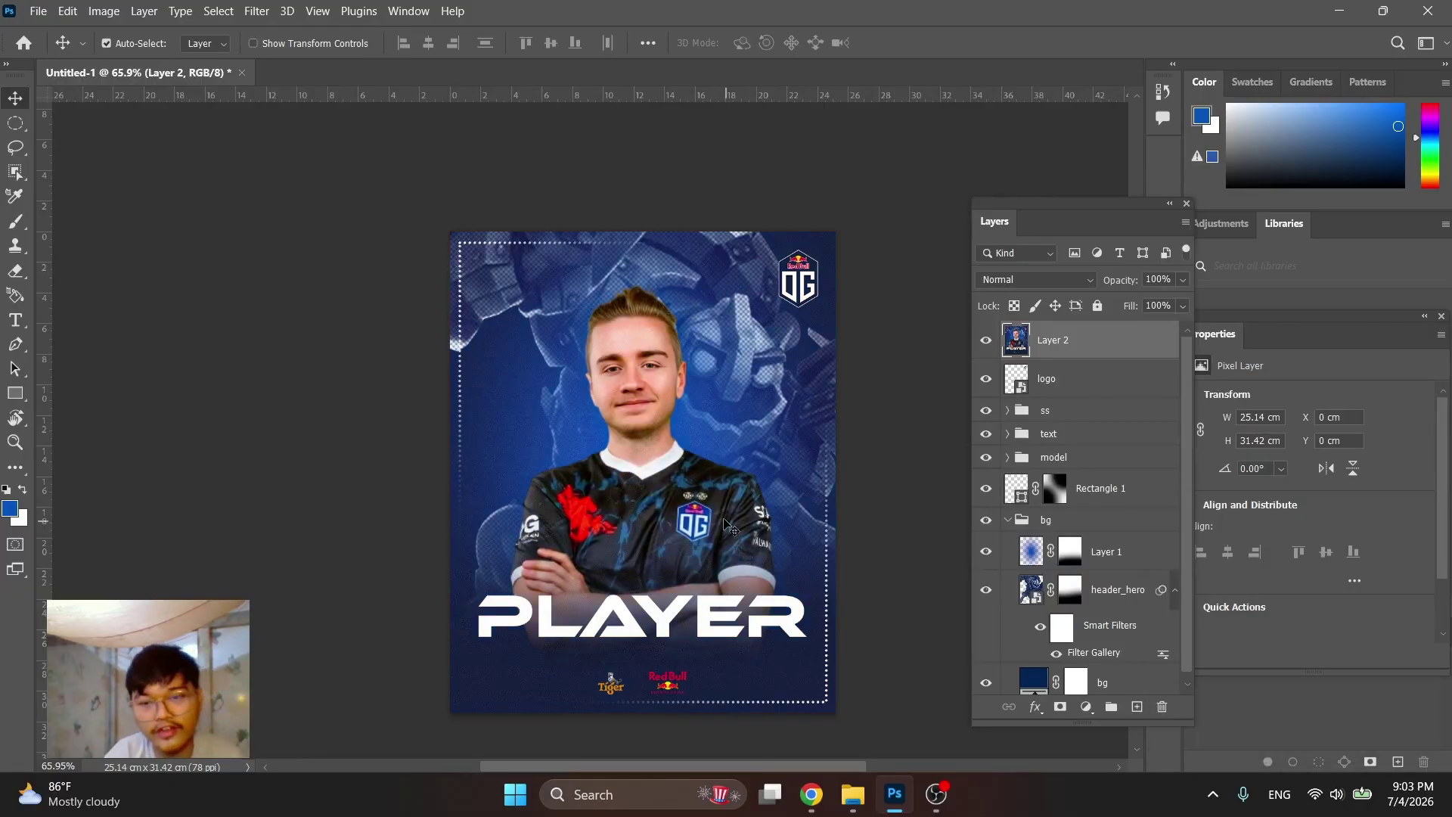
Compare the poster with and without the Camera Raw grading by toggling Layer 2's visibility
scroll(725, 524, "up", 1)
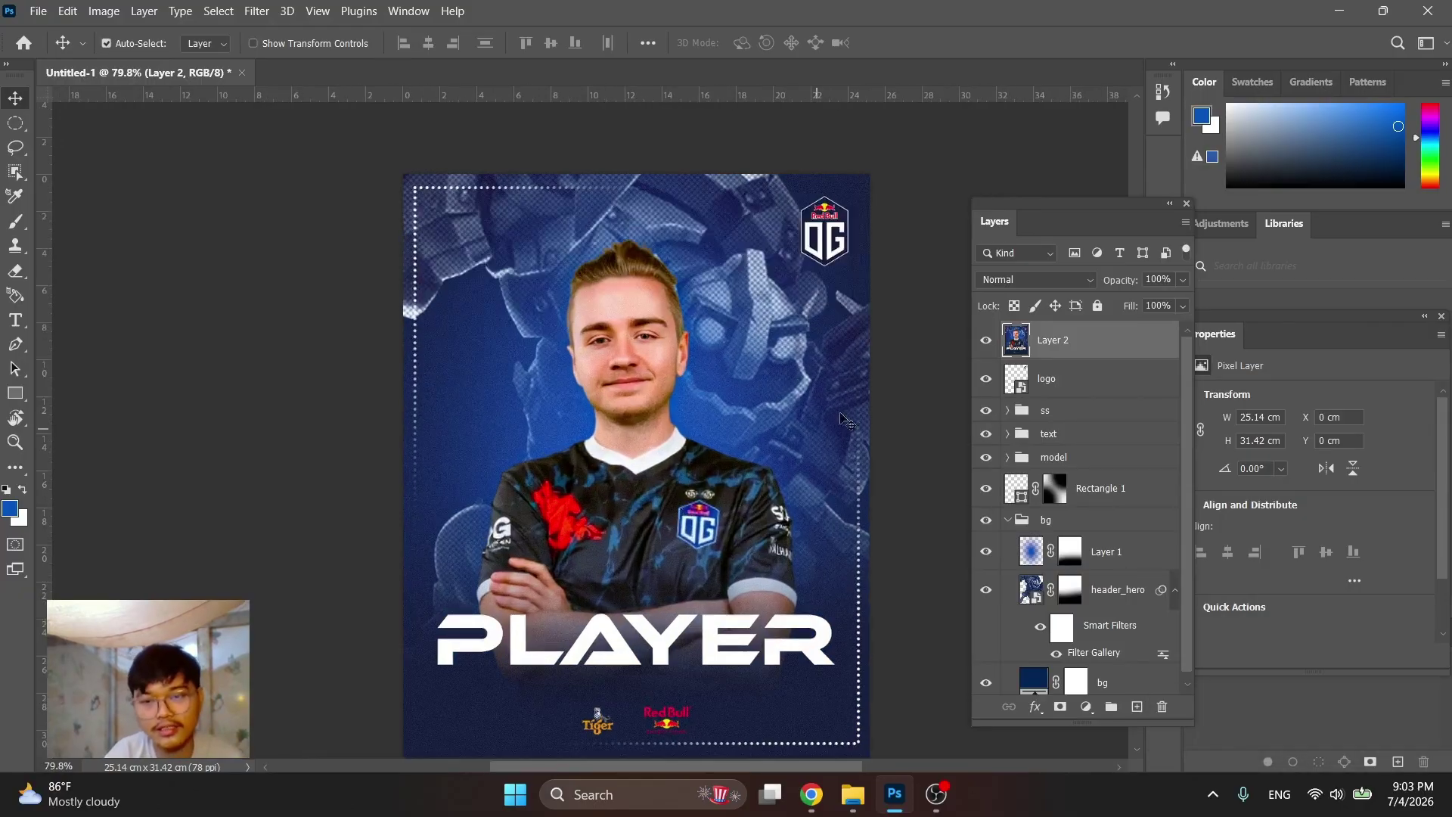
left_click(986, 346)
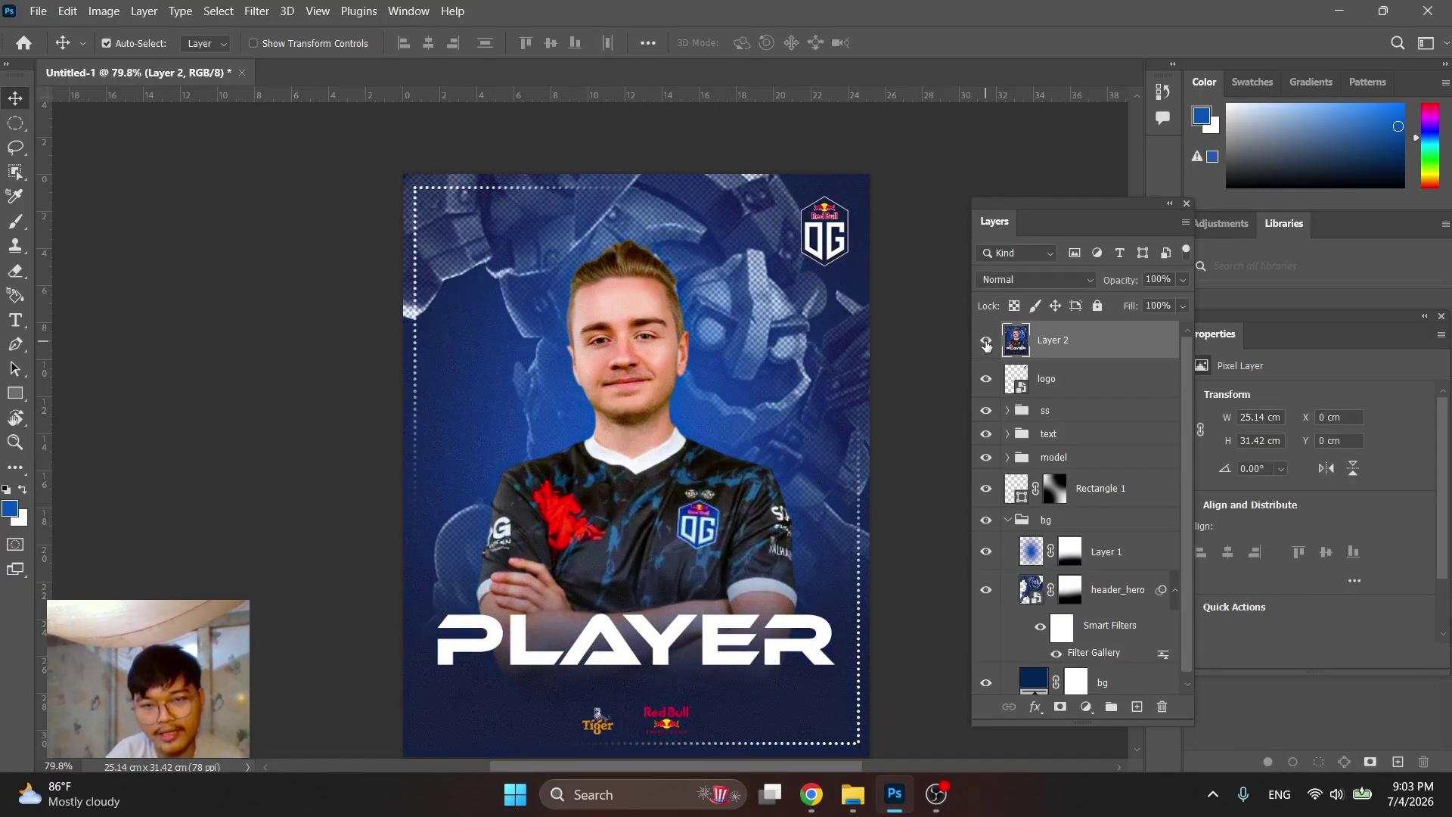
left_click(985, 345)
left_click(986, 345)
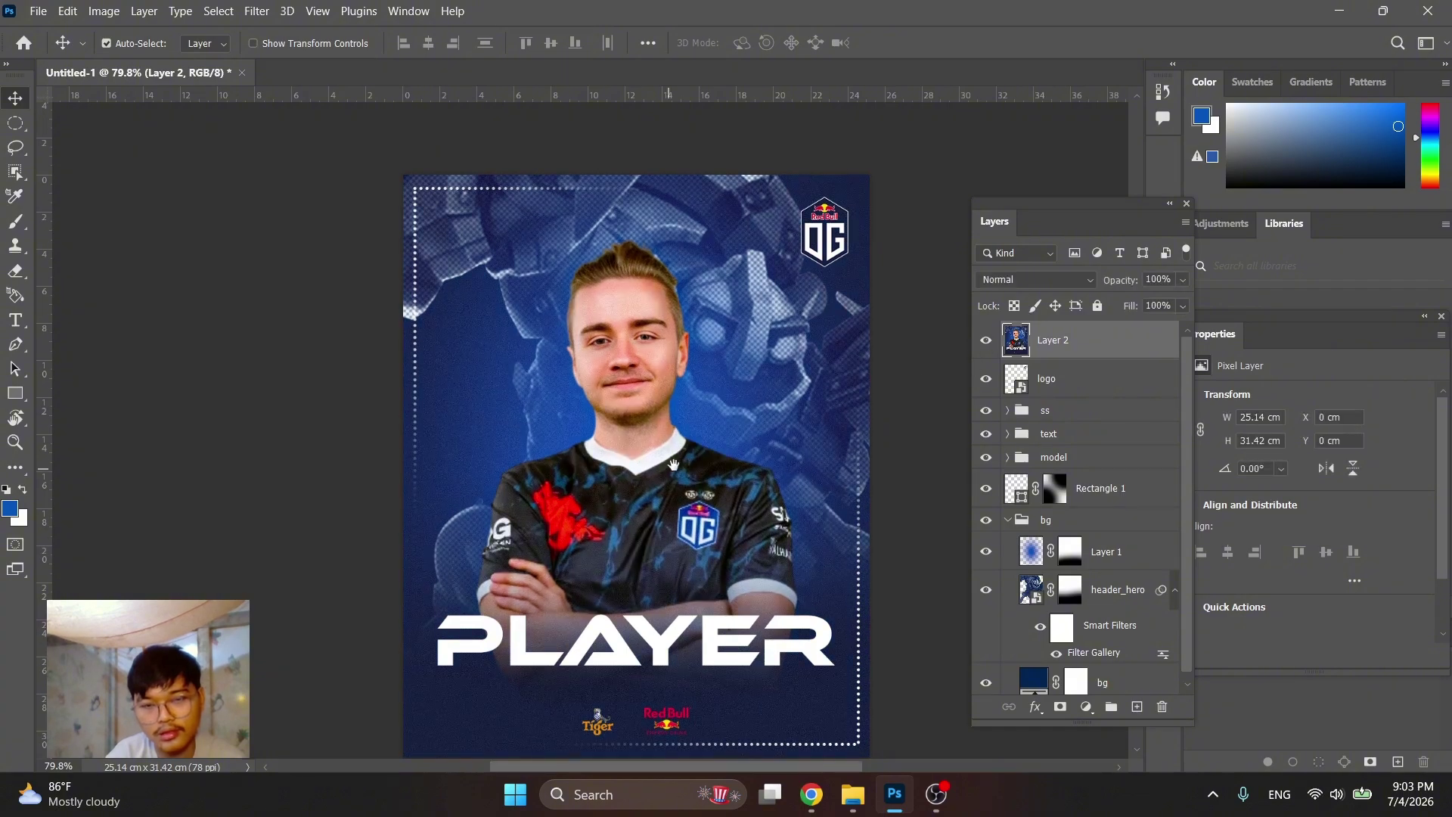
scroll(707, 446, "up", 2)
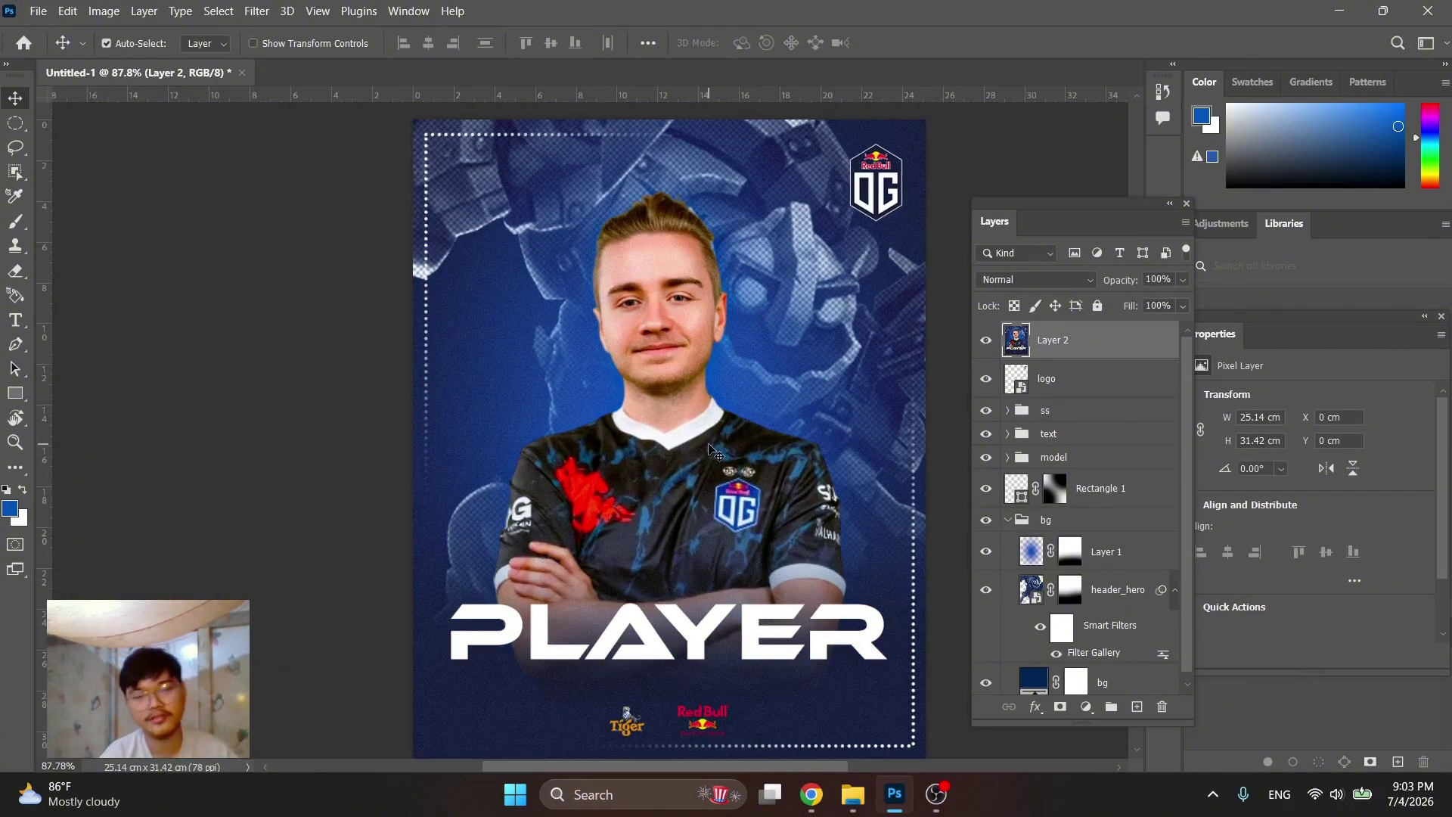